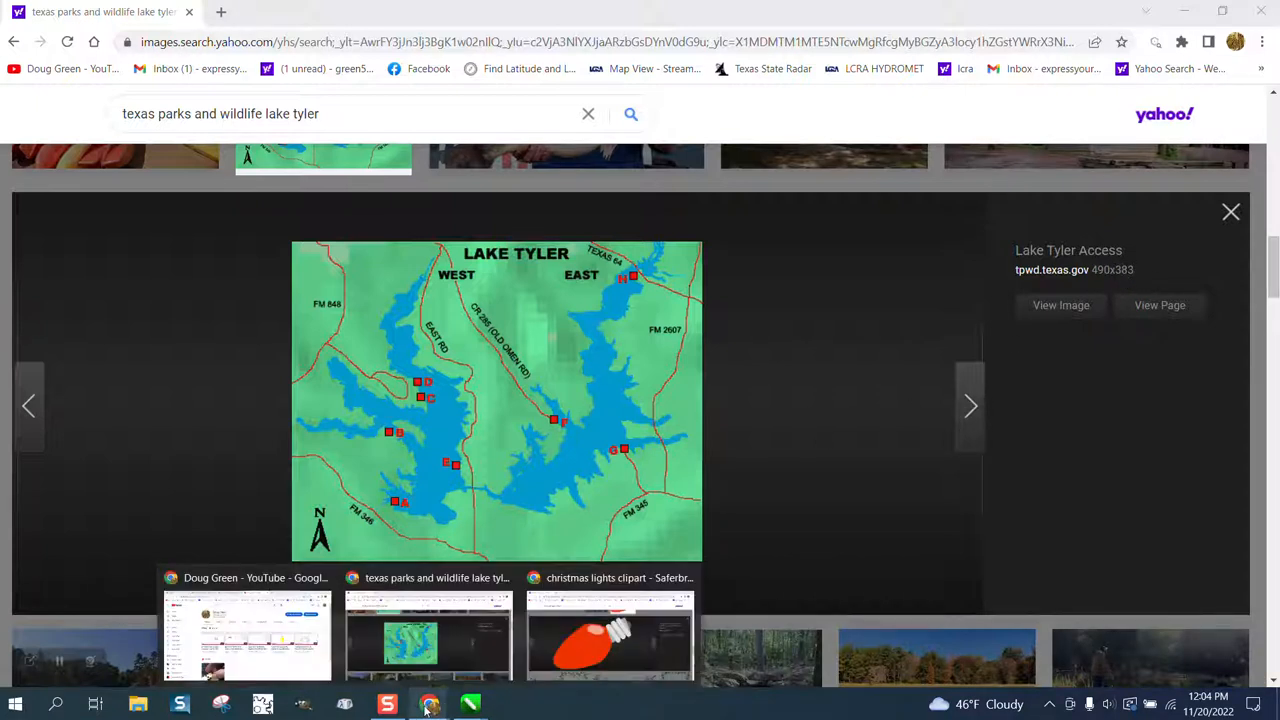
# Switch to the Untitled-1 drawing in CorelDRAW and inspect the Lake Tyler map image up close.
pyautogui.moveTo(470, 704)
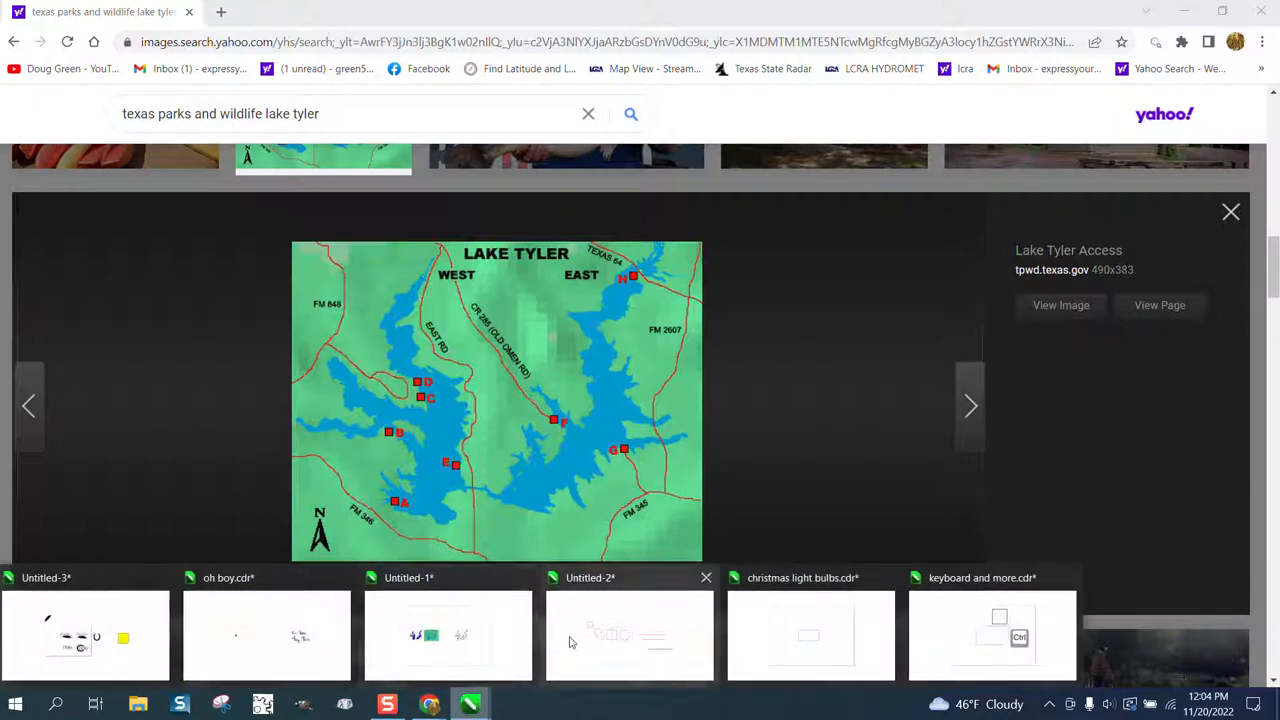
pyautogui.click(507, 646)
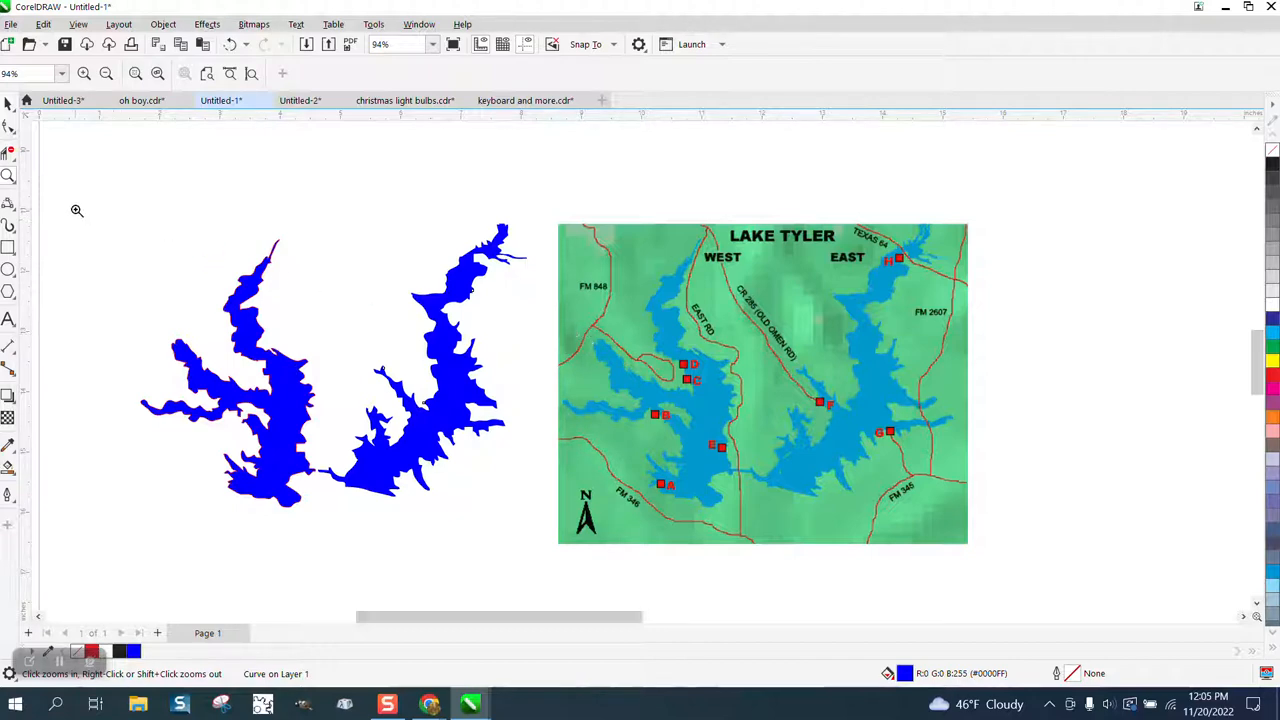
pyautogui.moveTo(544, 216); pyautogui.dragTo(1020, 569)
pyautogui.scroll(3, 498, 297)
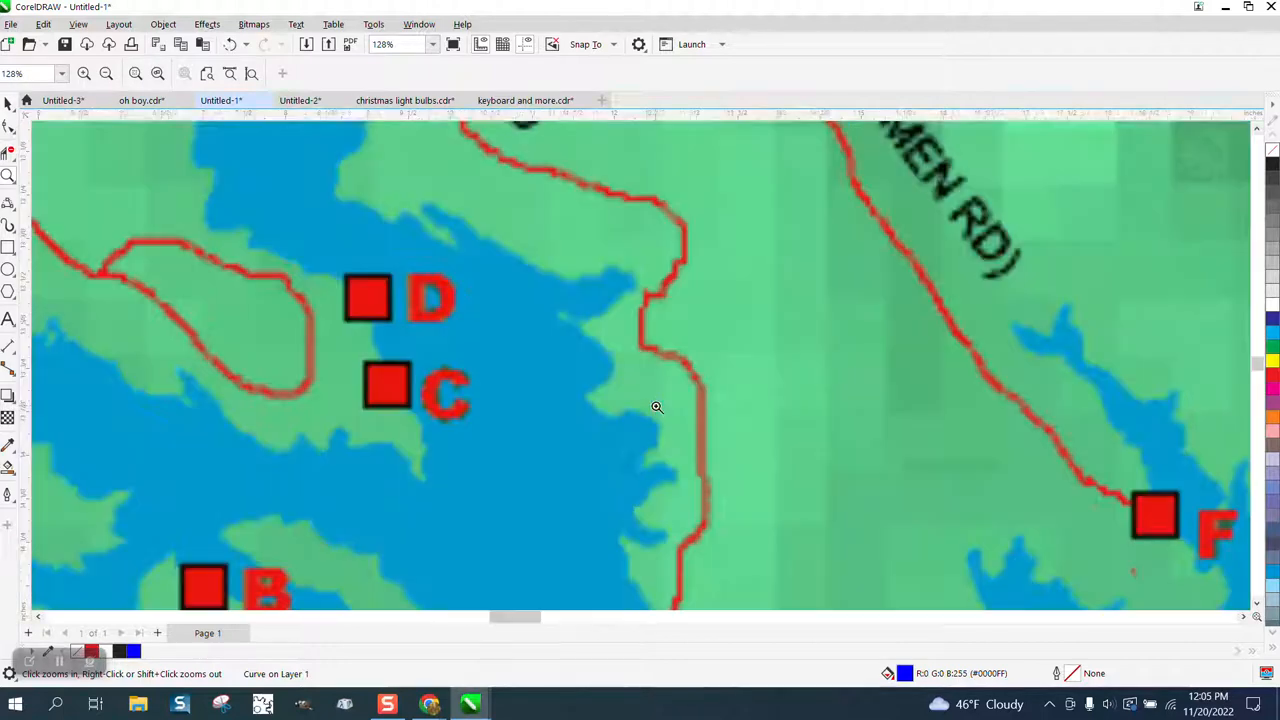
pyautogui.scroll(-5, 480, 302)
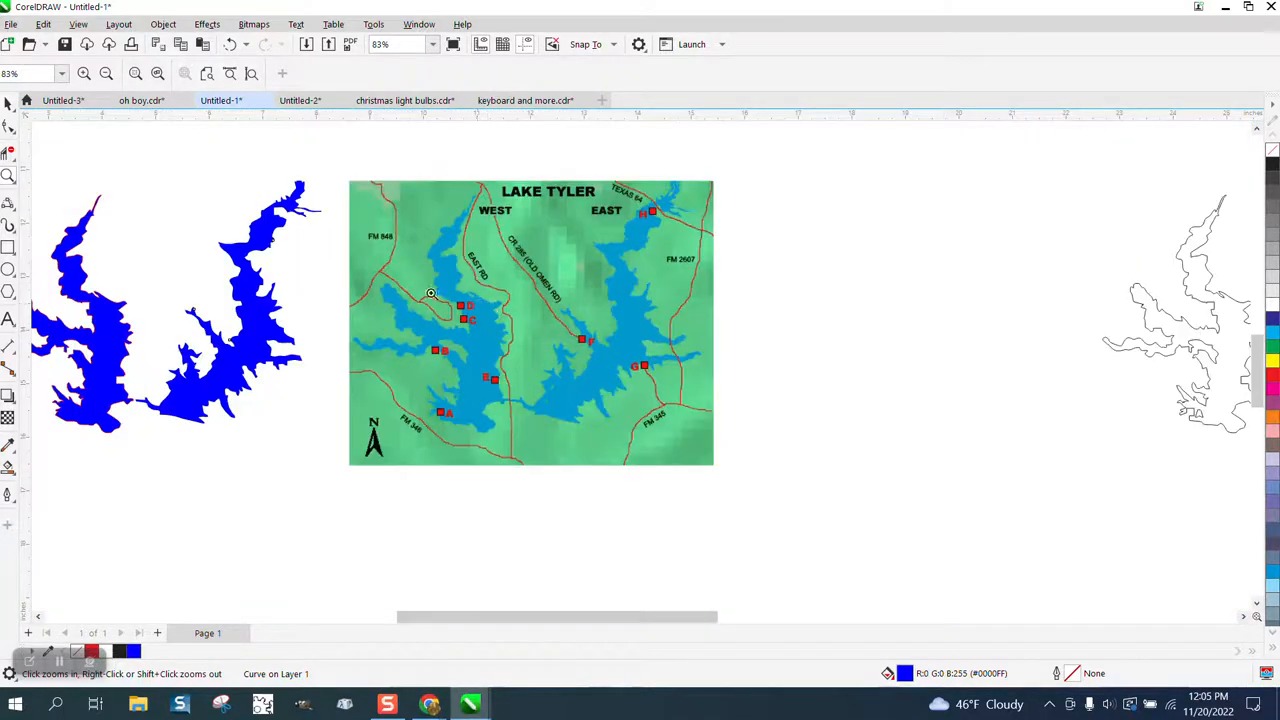
# Delete the unfilled black outline copy of the lake on the far side of the map image.
pyautogui.click(8, 103)
pyautogui.scroll(-3, 853, 358)
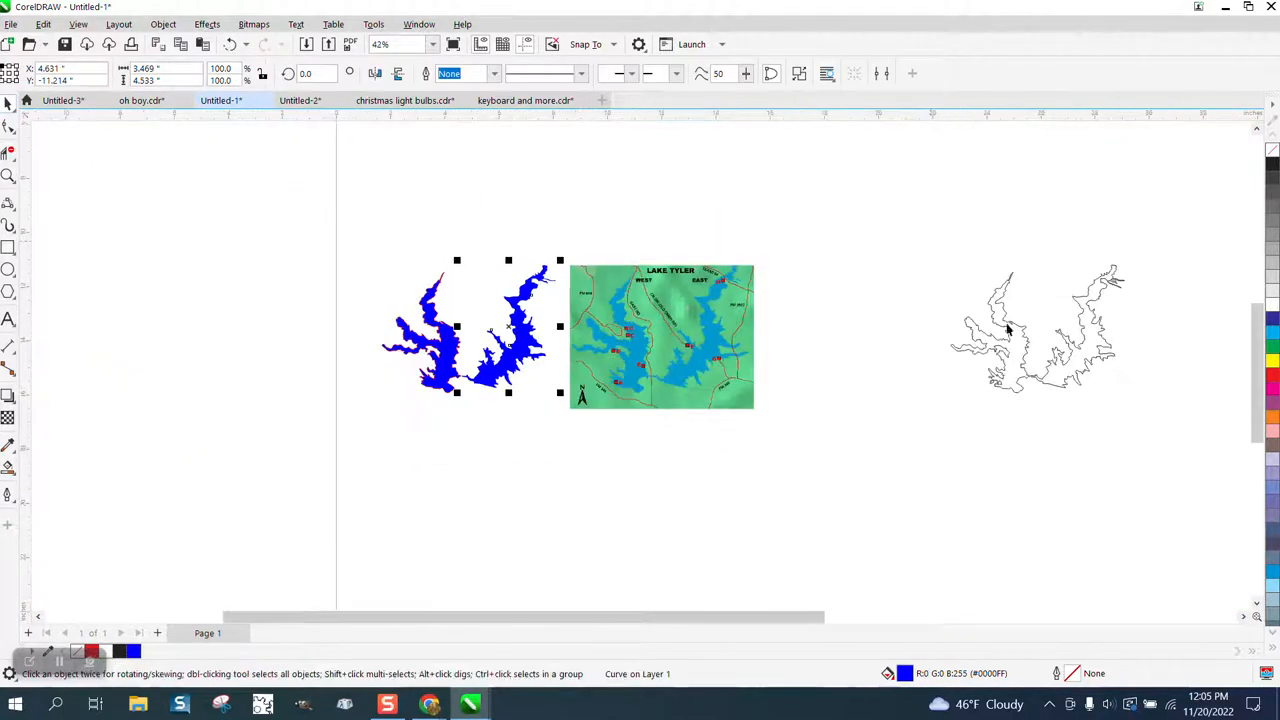
pyautogui.moveTo(935, 245); pyautogui.dragTo(1177, 440)
pyautogui.press('Delete')
pyautogui.click(721, 349)
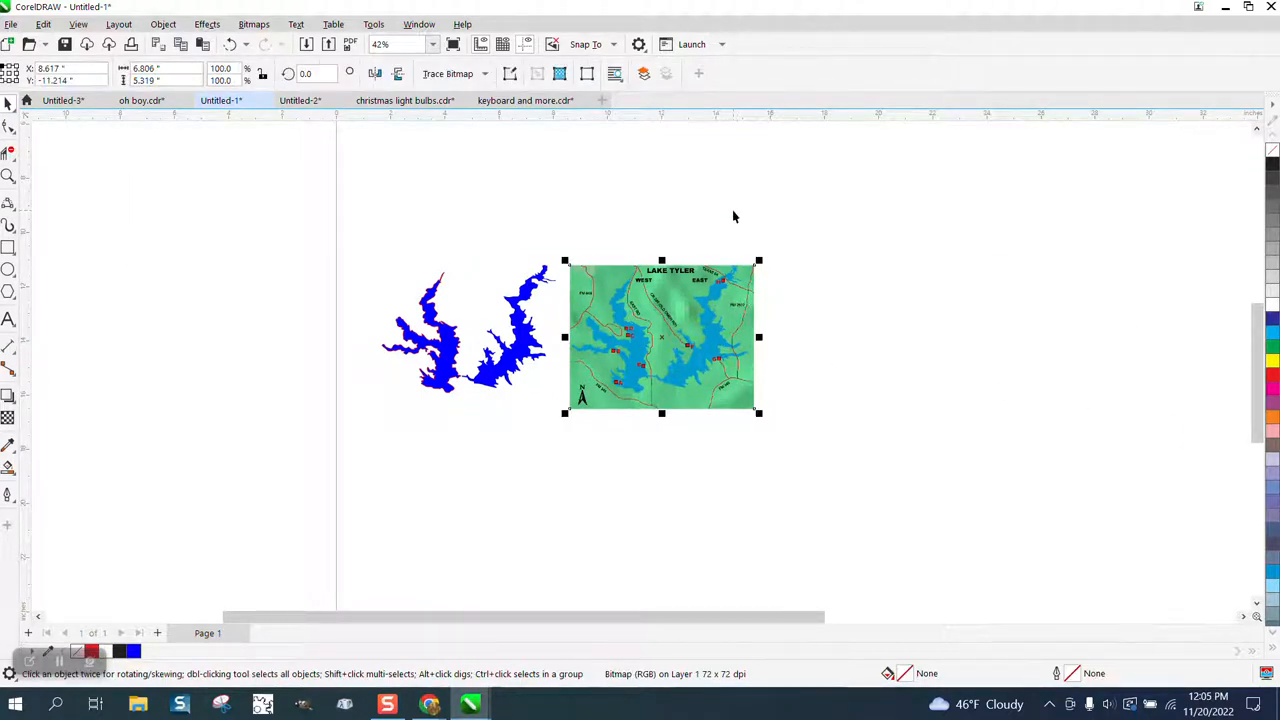
pyautogui.click(591, 146)
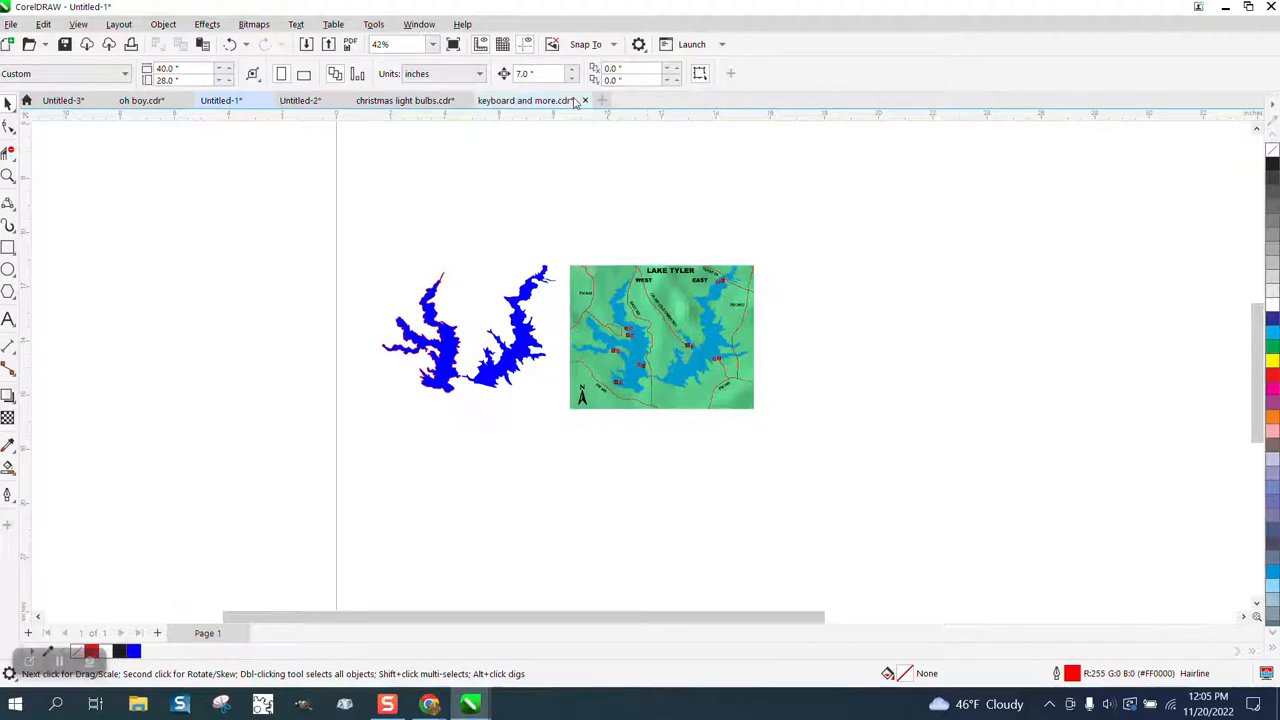
pyautogui.click(678, 277)
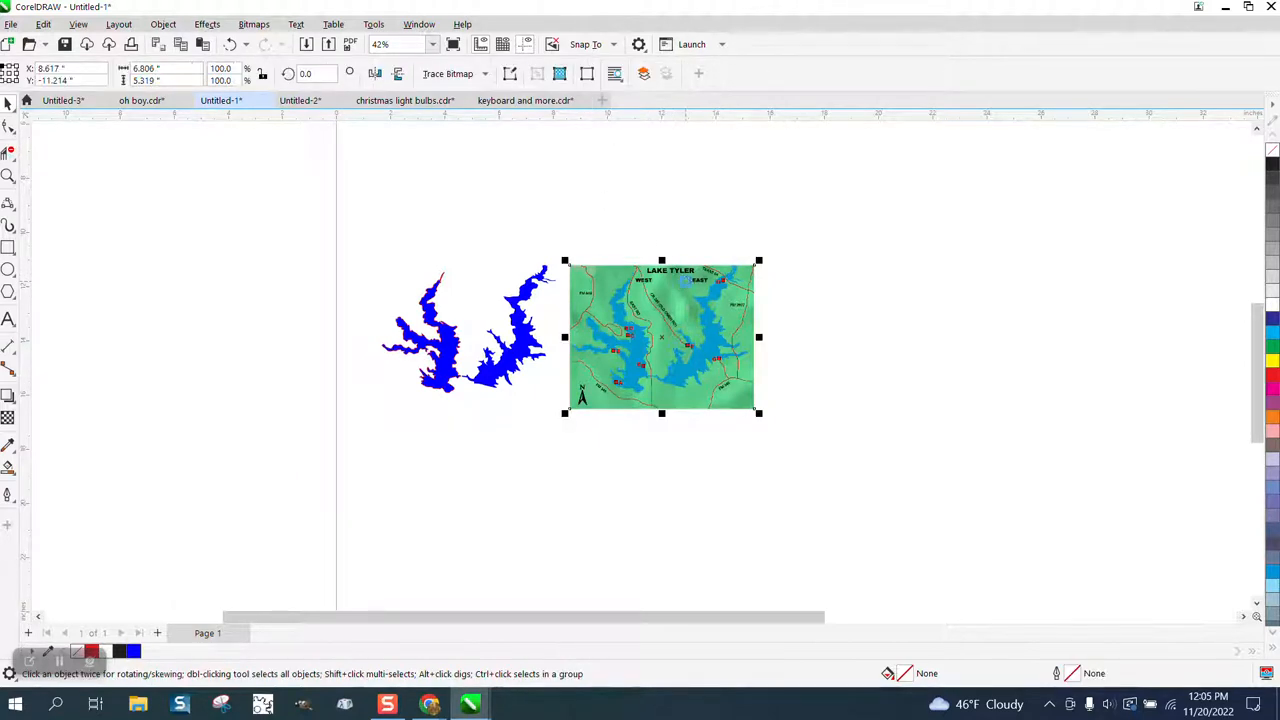
pyautogui.hotkey('ctrl', 'd')
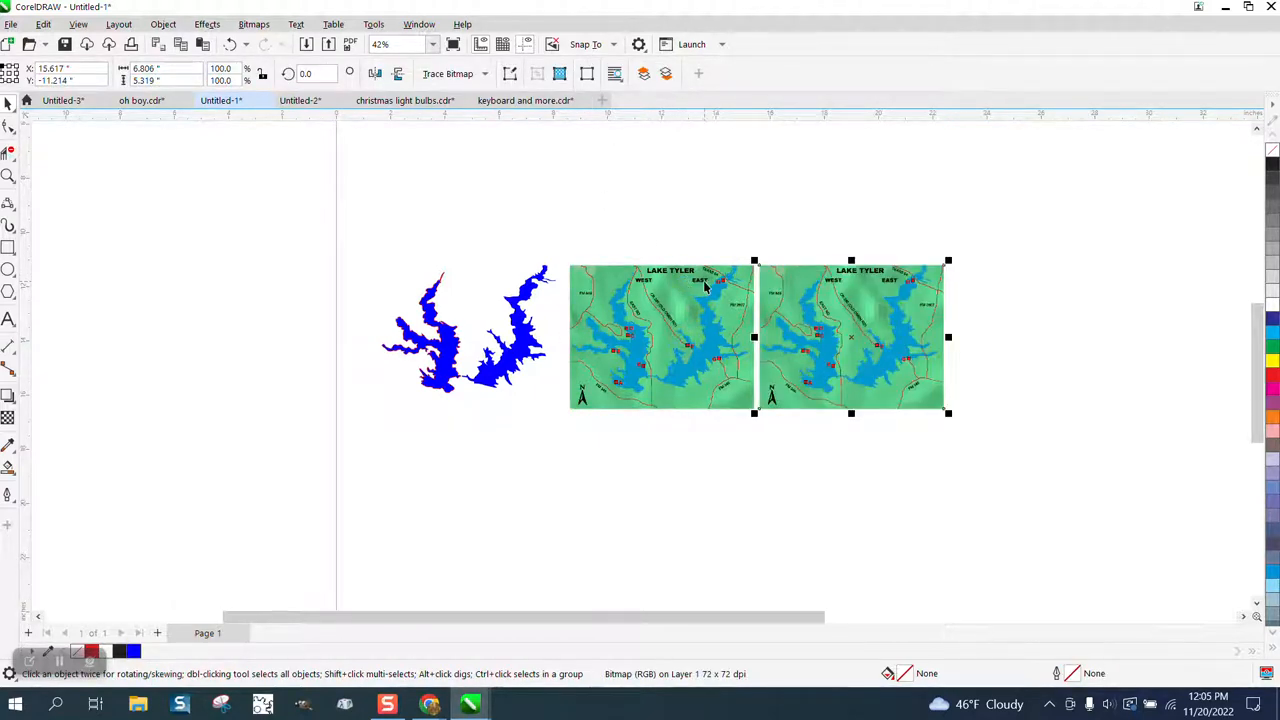
pyautogui.press('Delete')
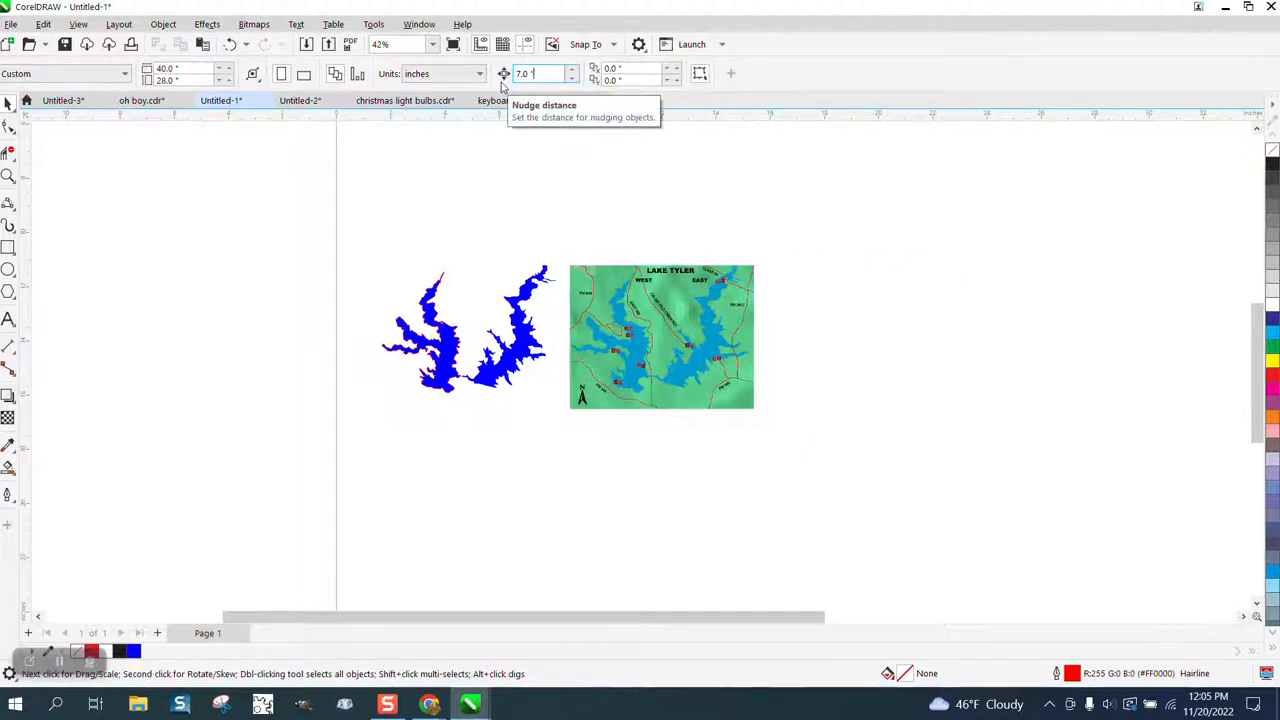
pyautogui.click(692, 304)
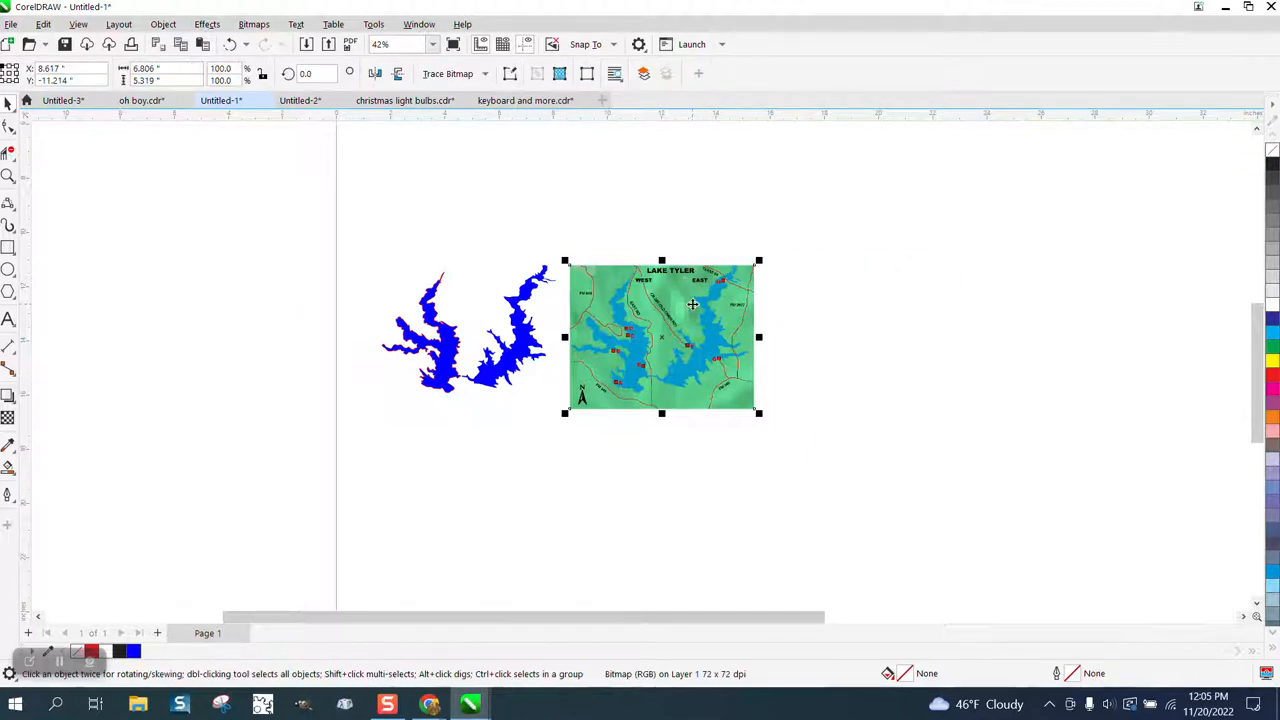
pyautogui.hotkey('ctrl', 'd')
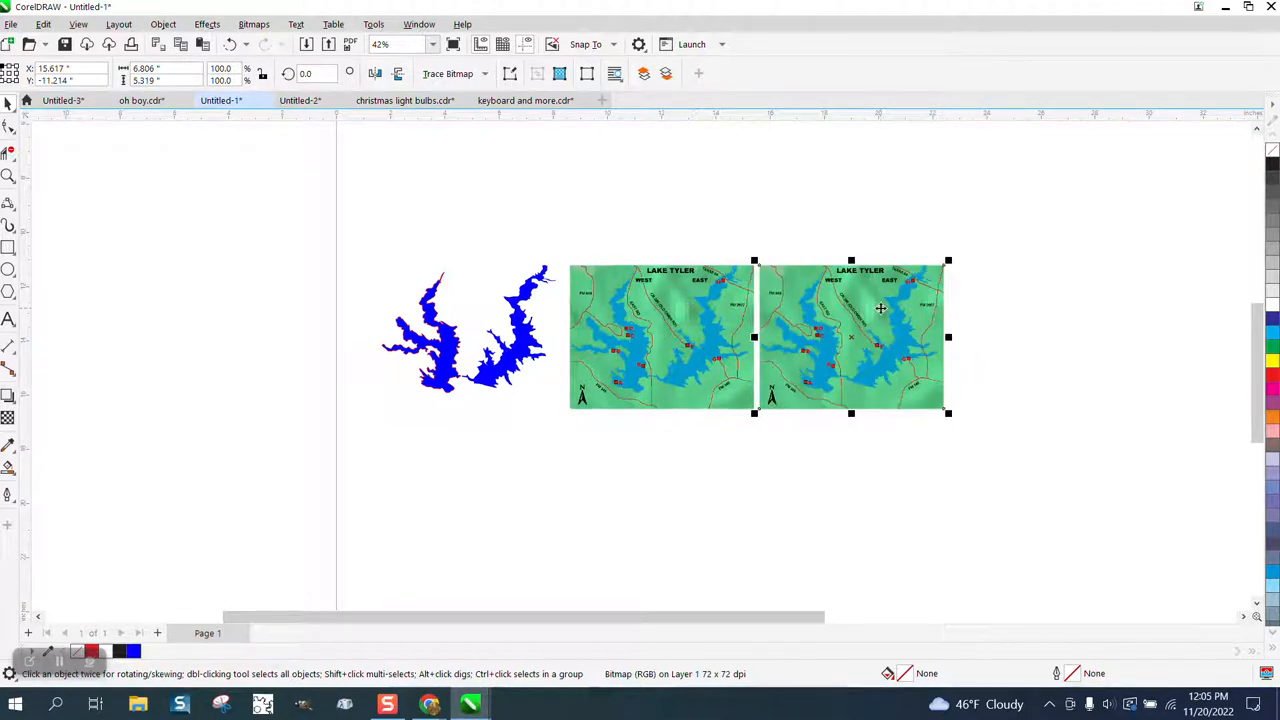
pyautogui.press('Delete')
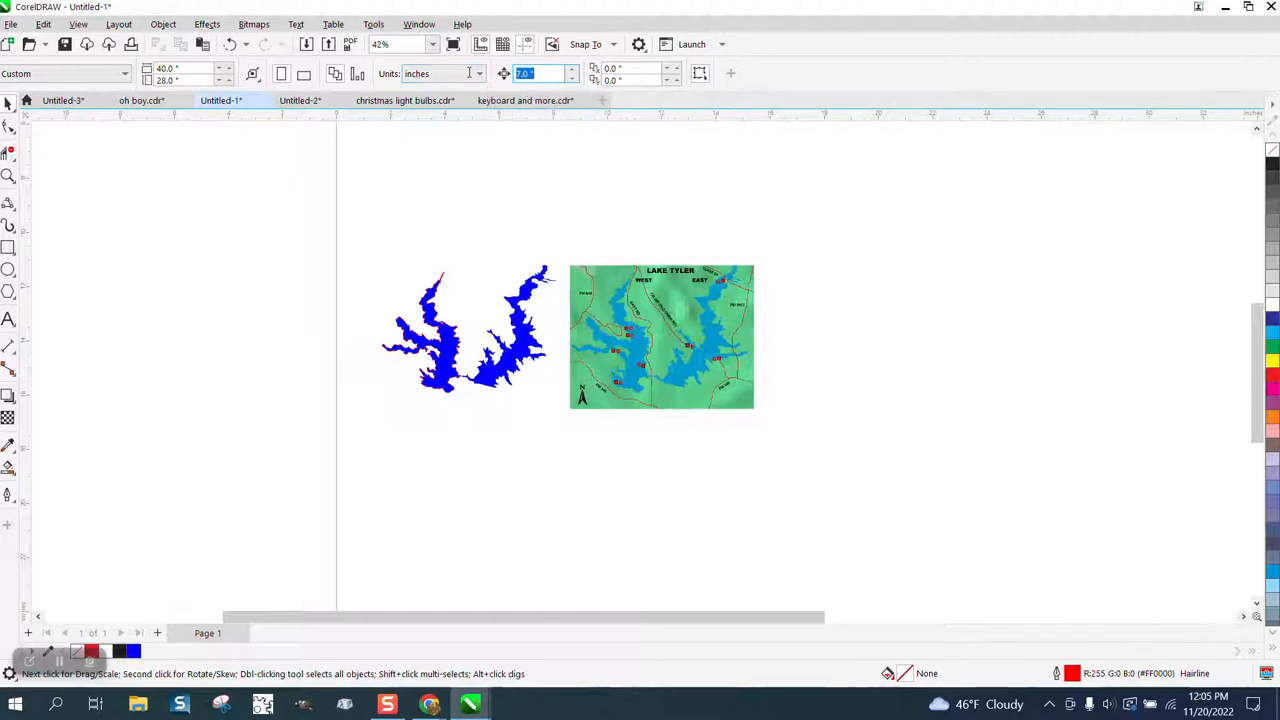
# Duplicate the Lake Tyler map image 10 inches to the right and trace the original bitmap with the Clipart outline trace.
pyautogui.click(713, 325)
pyautogui.hotkey('ctrl', 'd')
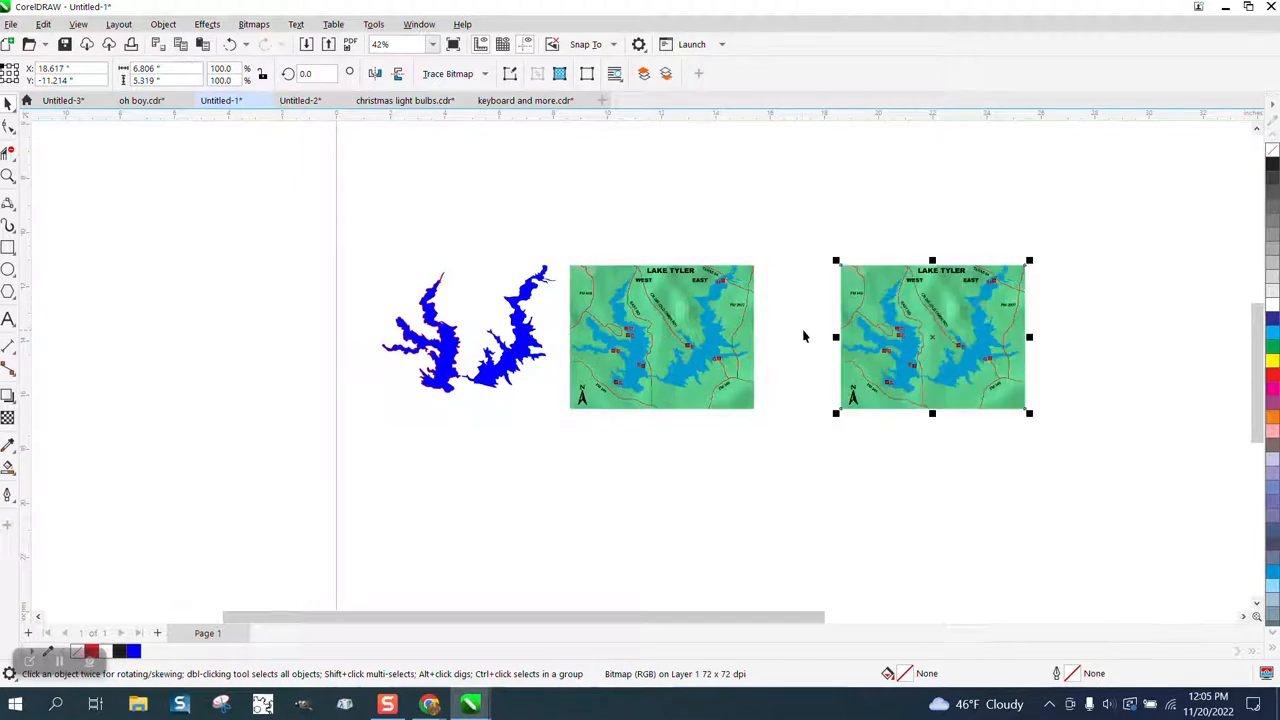
pyautogui.click(665, 334)
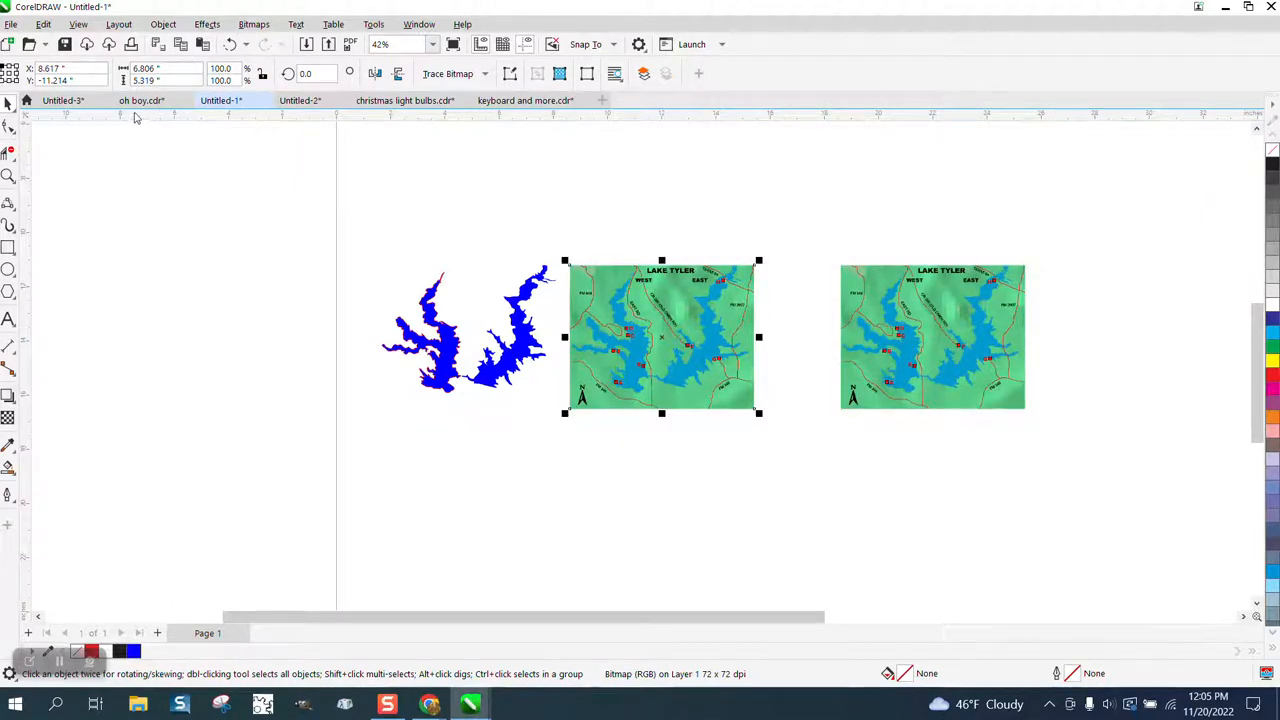
pyautogui.click(485, 75)
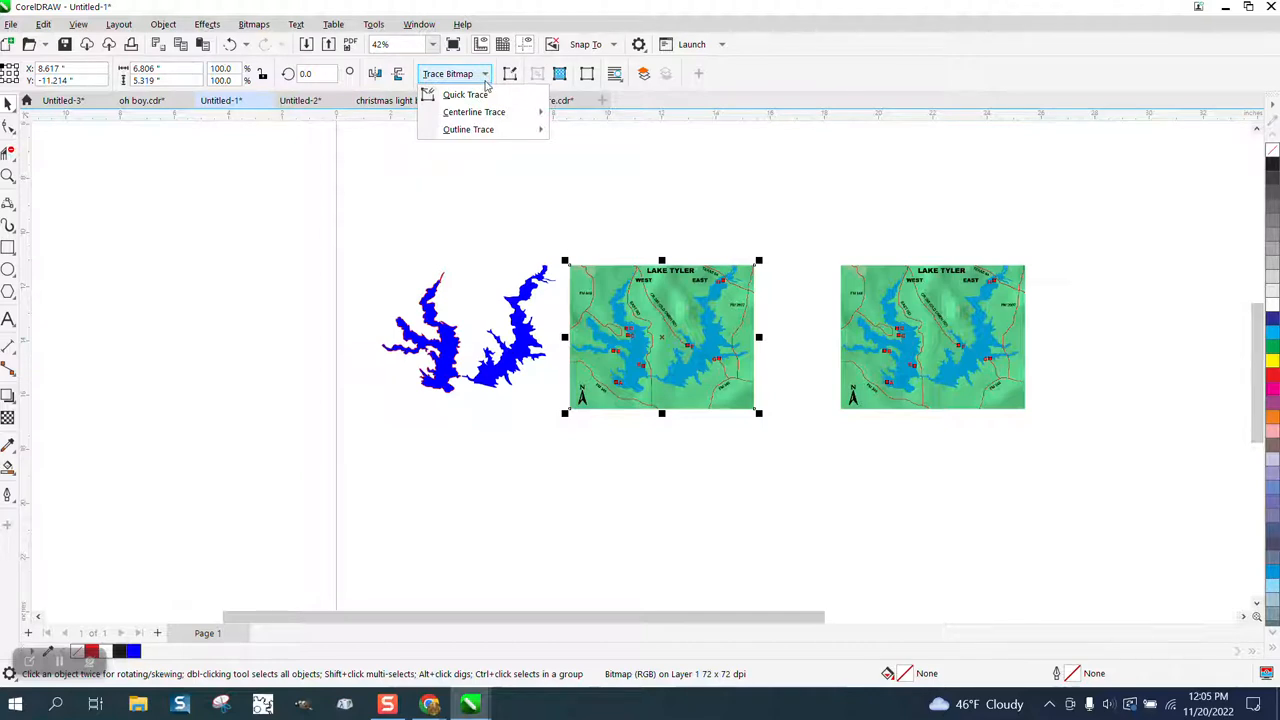
pyautogui.moveTo(482, 130)
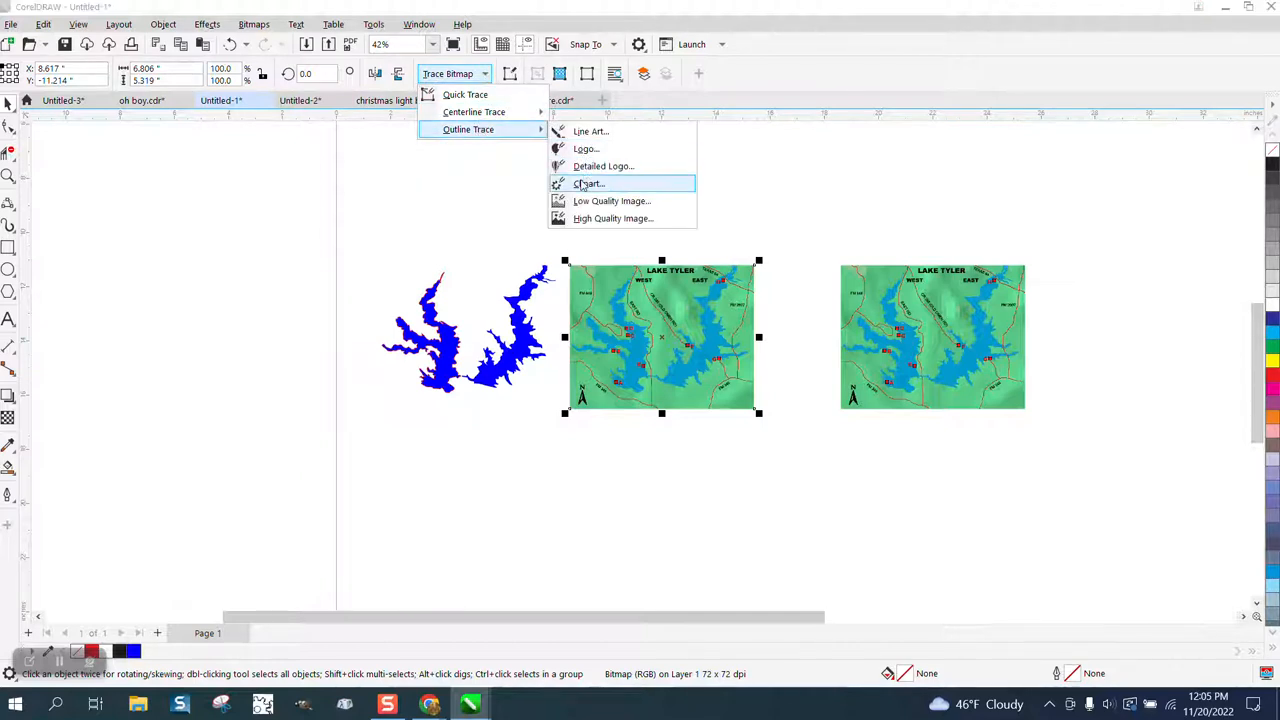
pyautogui.click(583, 185)
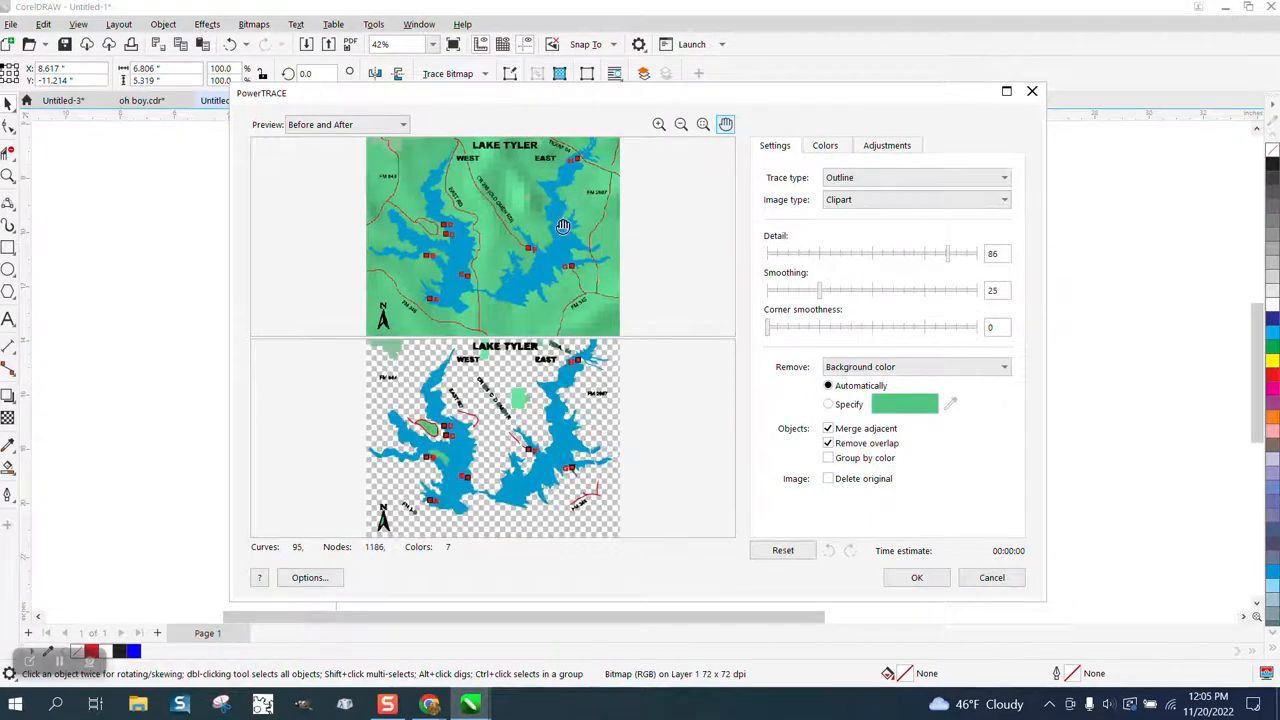
pyautogui.click(917, 578)
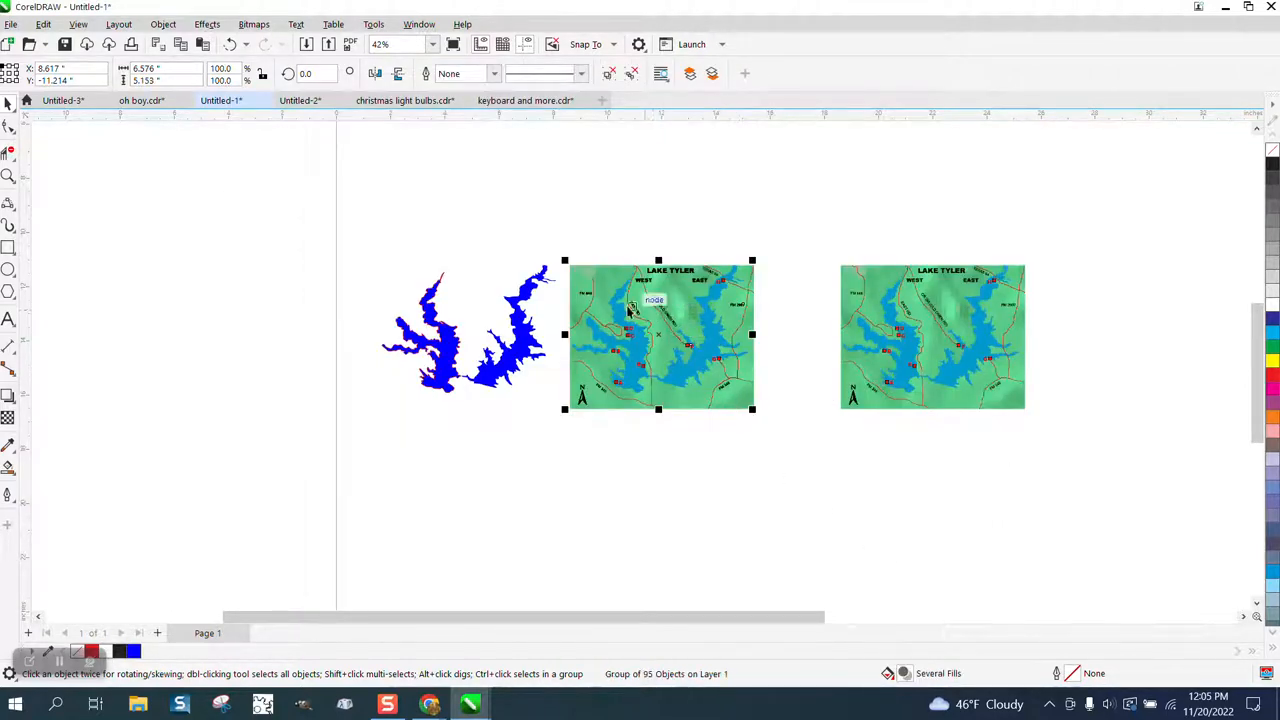
# Nudge the duplicate map image 10 inches to the right, and the traced group 10 inches right off the original bitmap.
pyautogui.scroll(-1, 583, 292)
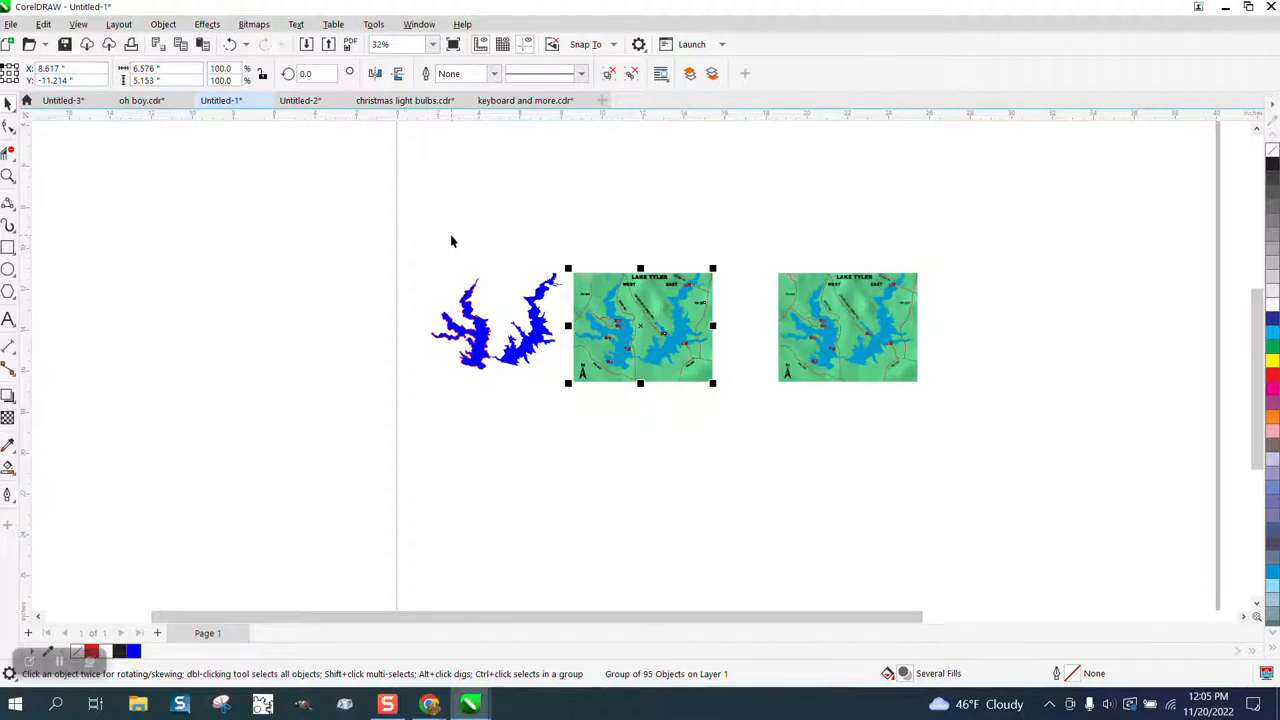
pyautogui.click(805, 313)
pyautogui.press('Right')
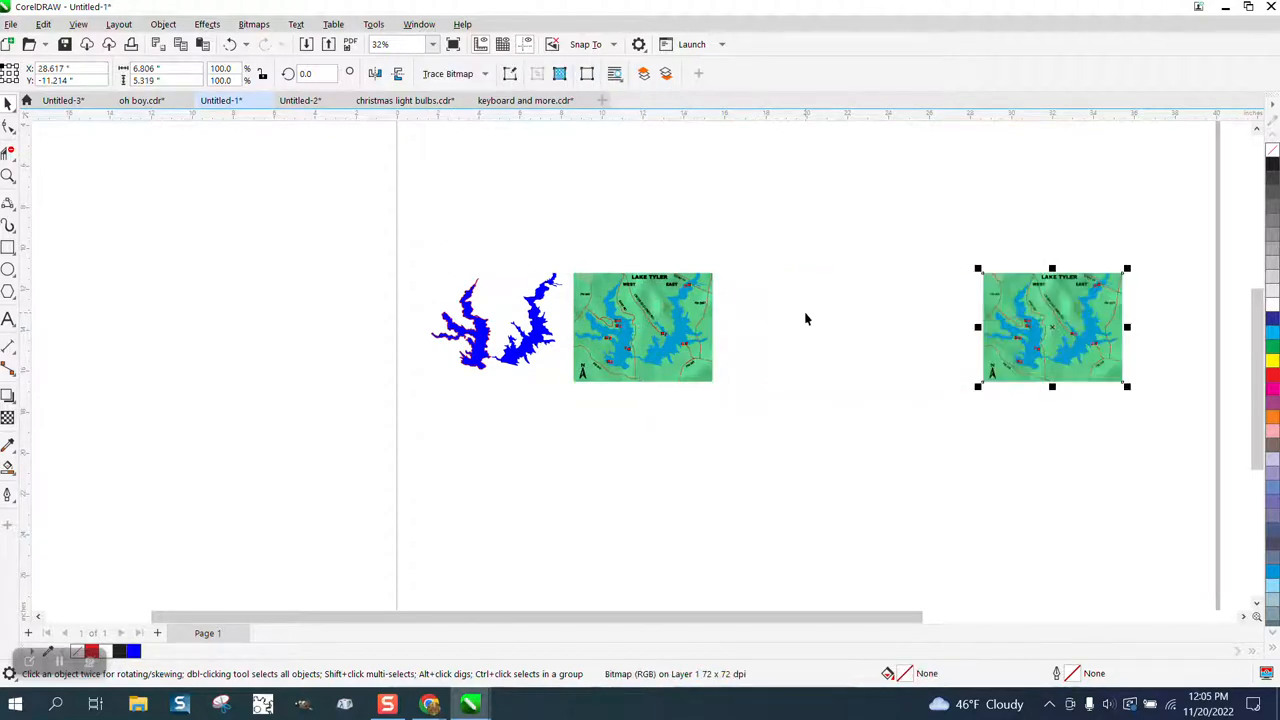
pyautogui.click(664, 354)
pyautogui.press('Right')
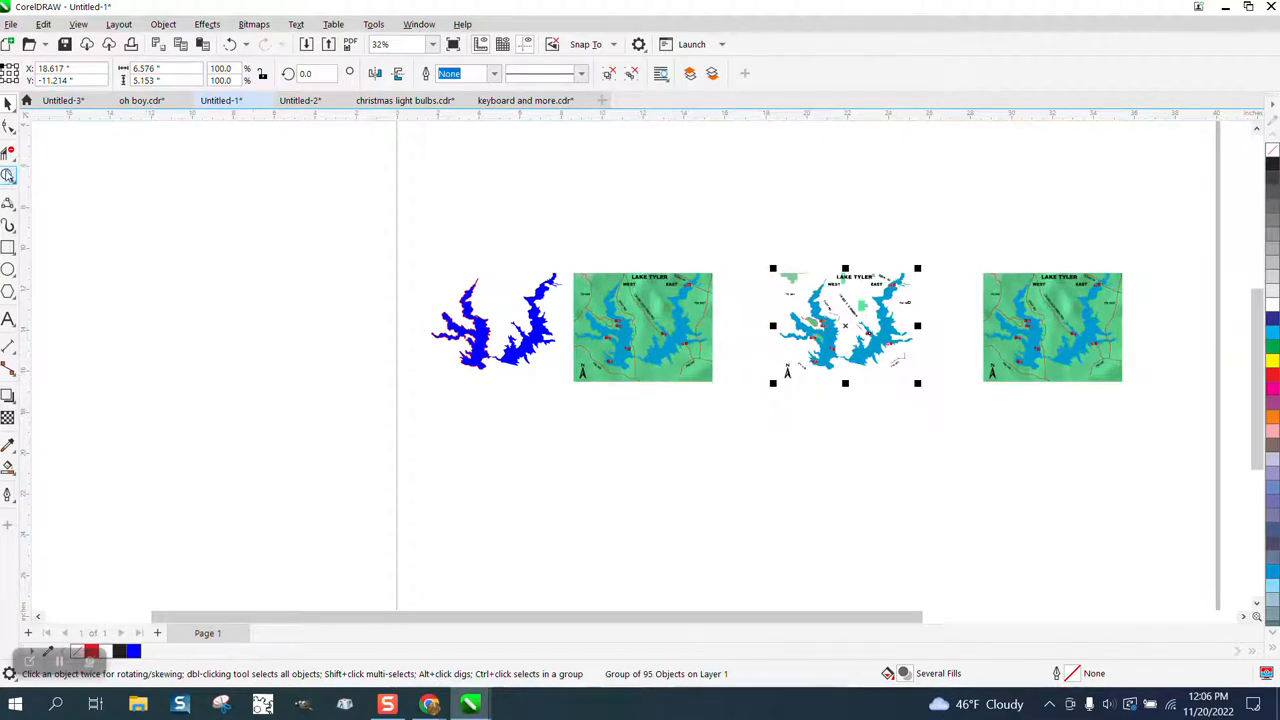
# Ungroup all objects of the traced map and delete the grey-green patch at its upper-left corner.
pyautogui.click(8, 175)
pyautogui.moveTo(771, 248); pyautogui.dragTo(940, 398)
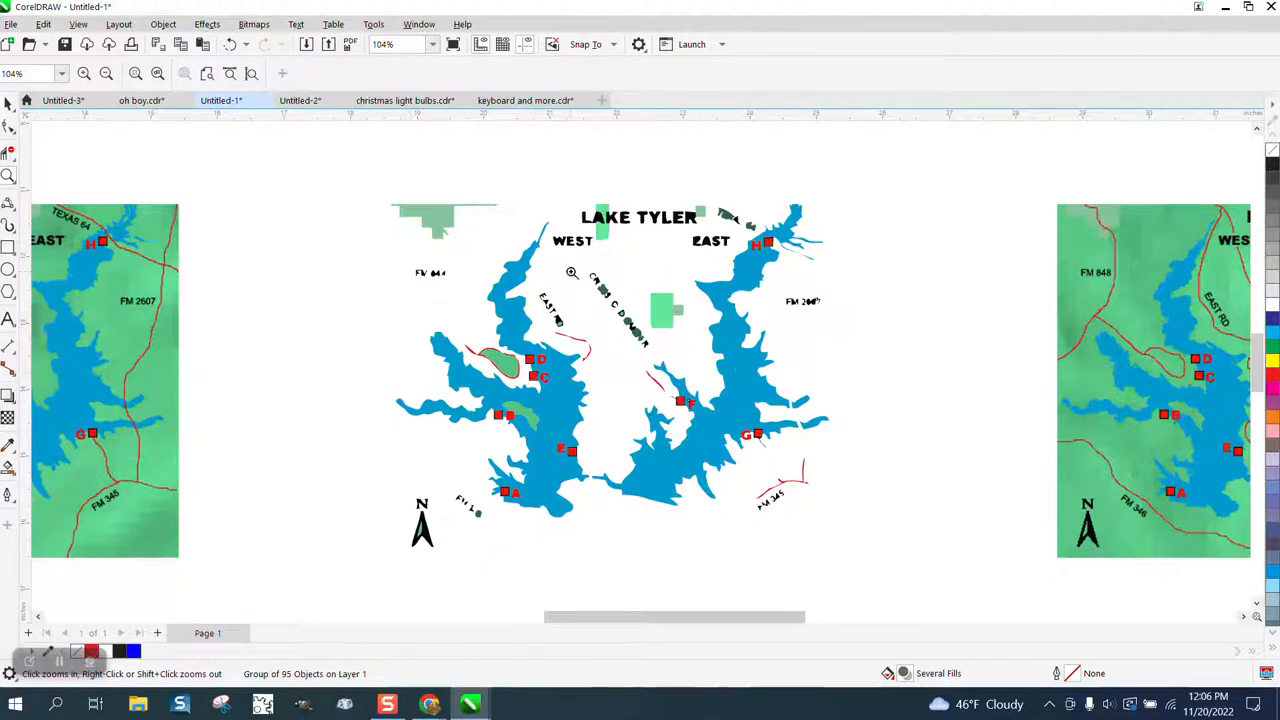
pyautogui.click(7, 103)
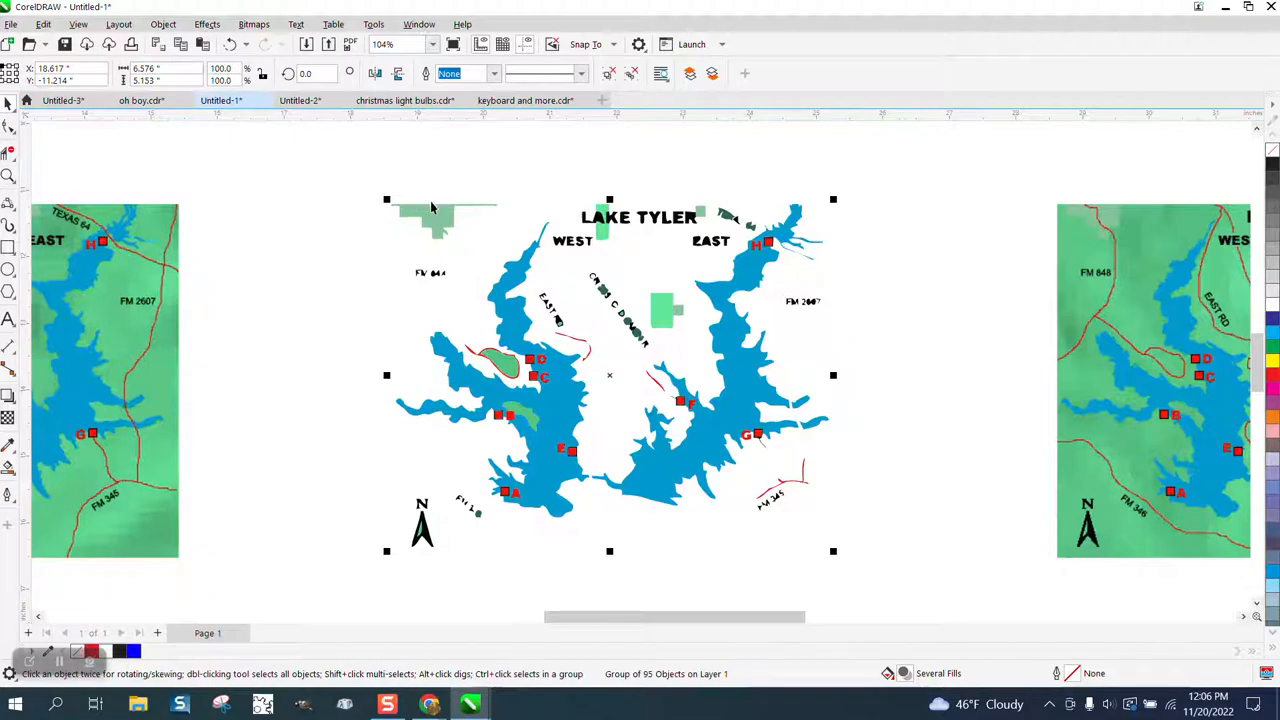
pyautogui.click(163, 24)
pyautogui.moveTo(200, 294)
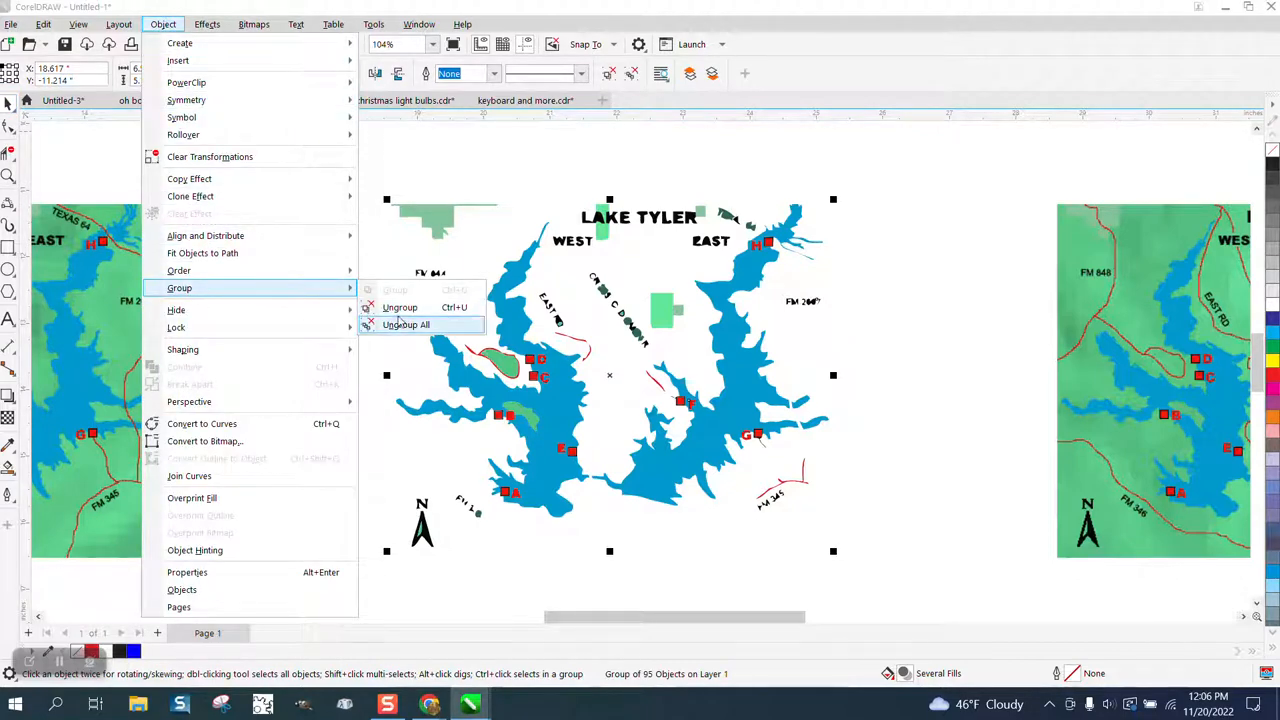
pyautogui.click(376, 323)
pyautogui.click(376, 292)
pyautogui.click(429, 225)
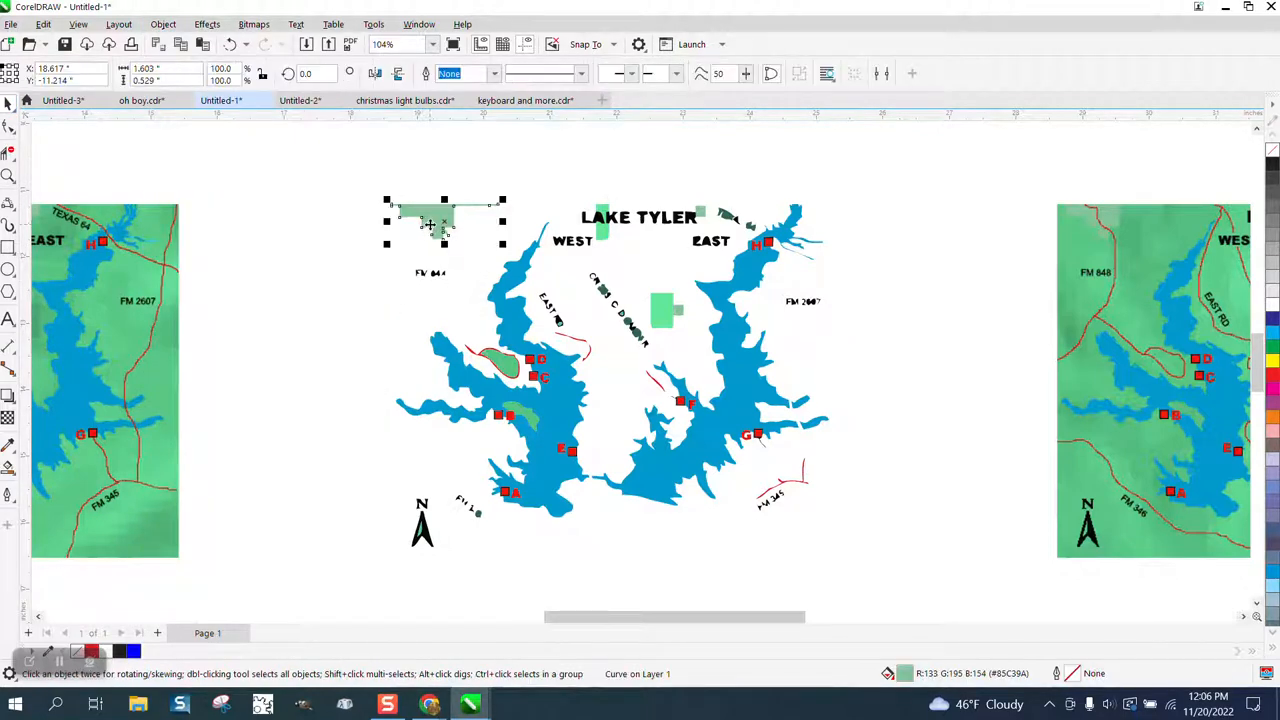
pyautogui.press('Delete')
# Move the traced west and east lake shapes 10 inches down, out of the surrounding map clutter.
pyautogui.scroll(-1, 430, 228)
pyautogui.scroll(-1, 642, 300)
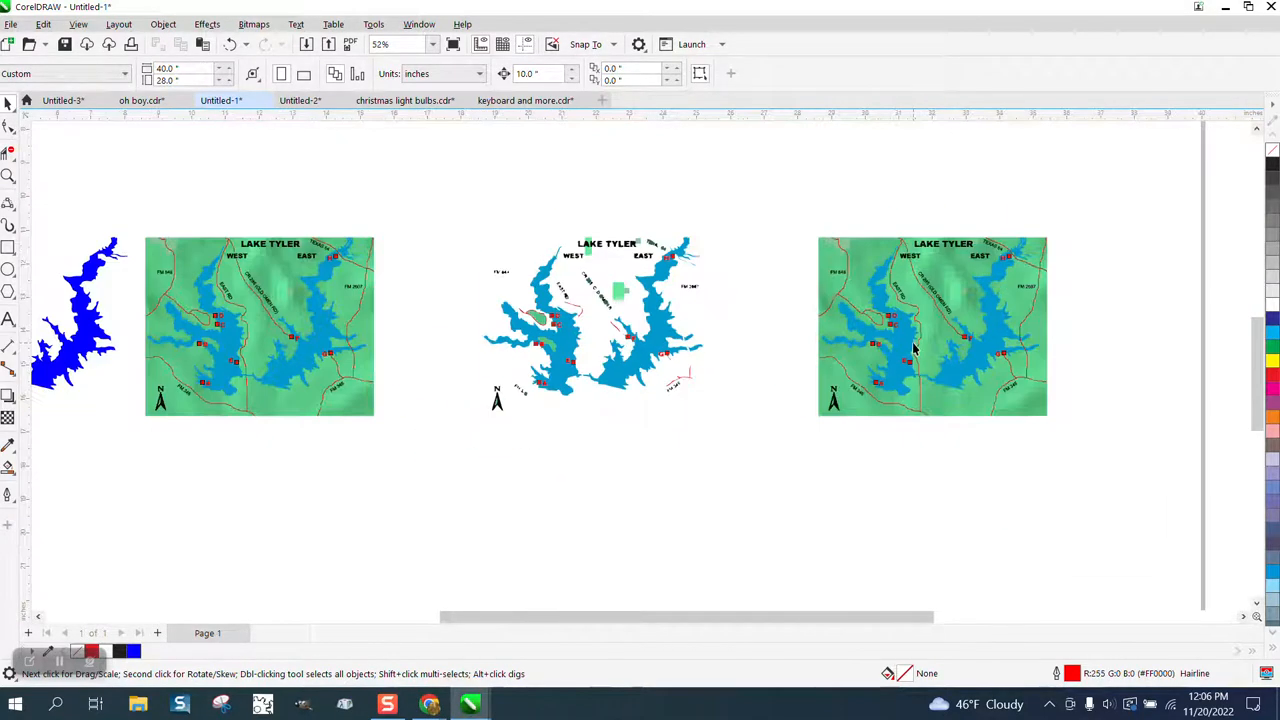
pyautogui.click(561, 350)
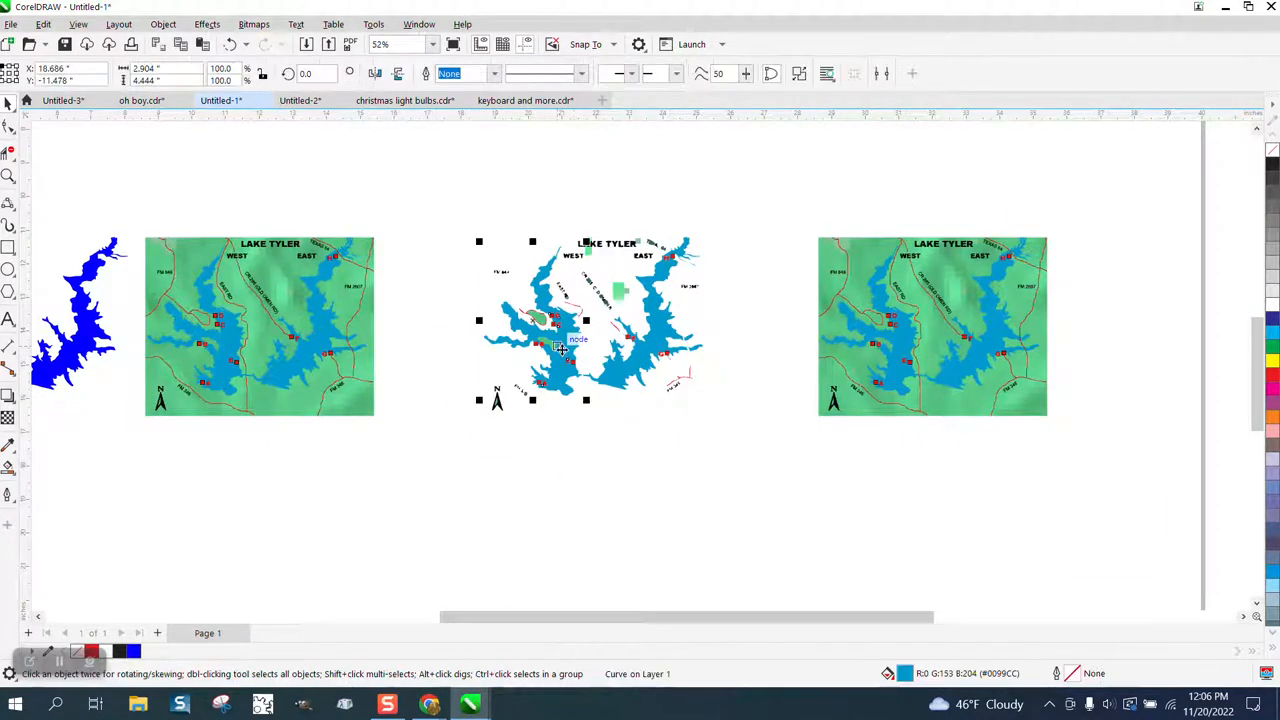
pyautogui.press('Down')
pyautogui.click(655, 352)
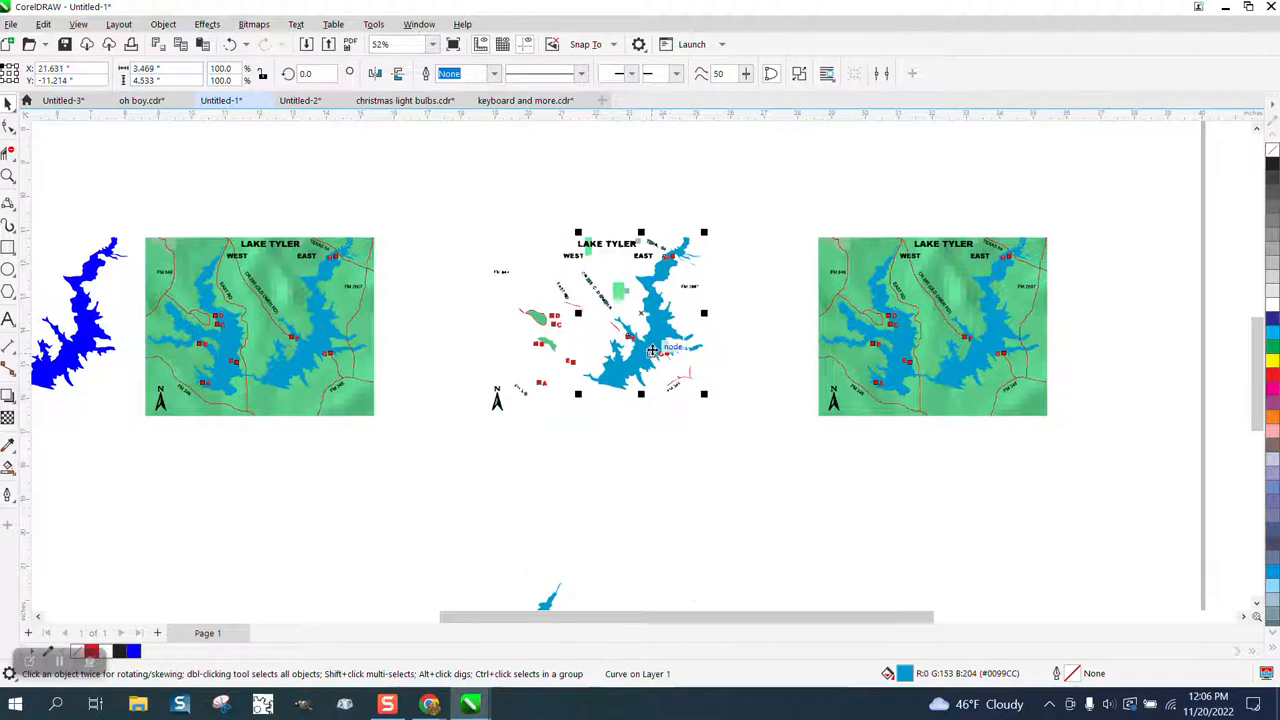
pyautogui.press('Down')
# Select the two small blue lake fragments near marker G and move them 10 inches down to join the lake shapes.
pyautogui.scroll(-2, 585, 330)
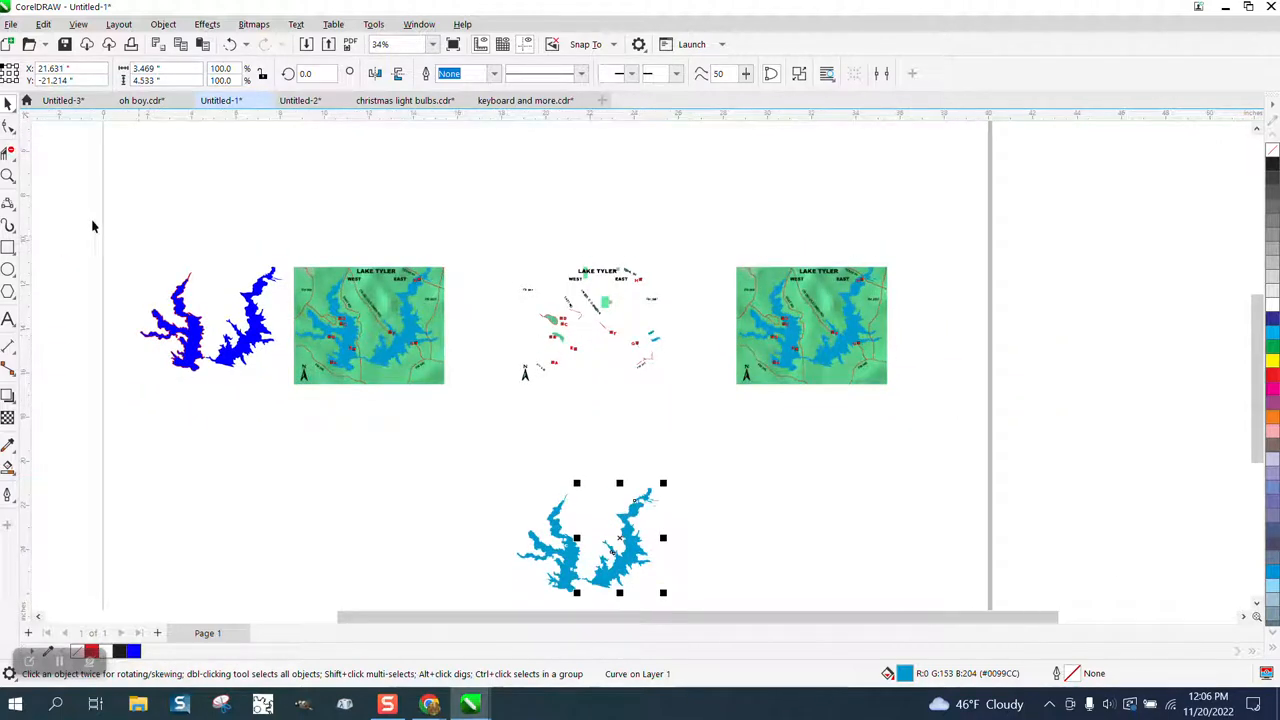
pyautogui.click(8, 176)
pyautogui.moveTo(587, 346); pyautogui.dragTo(731, 369)
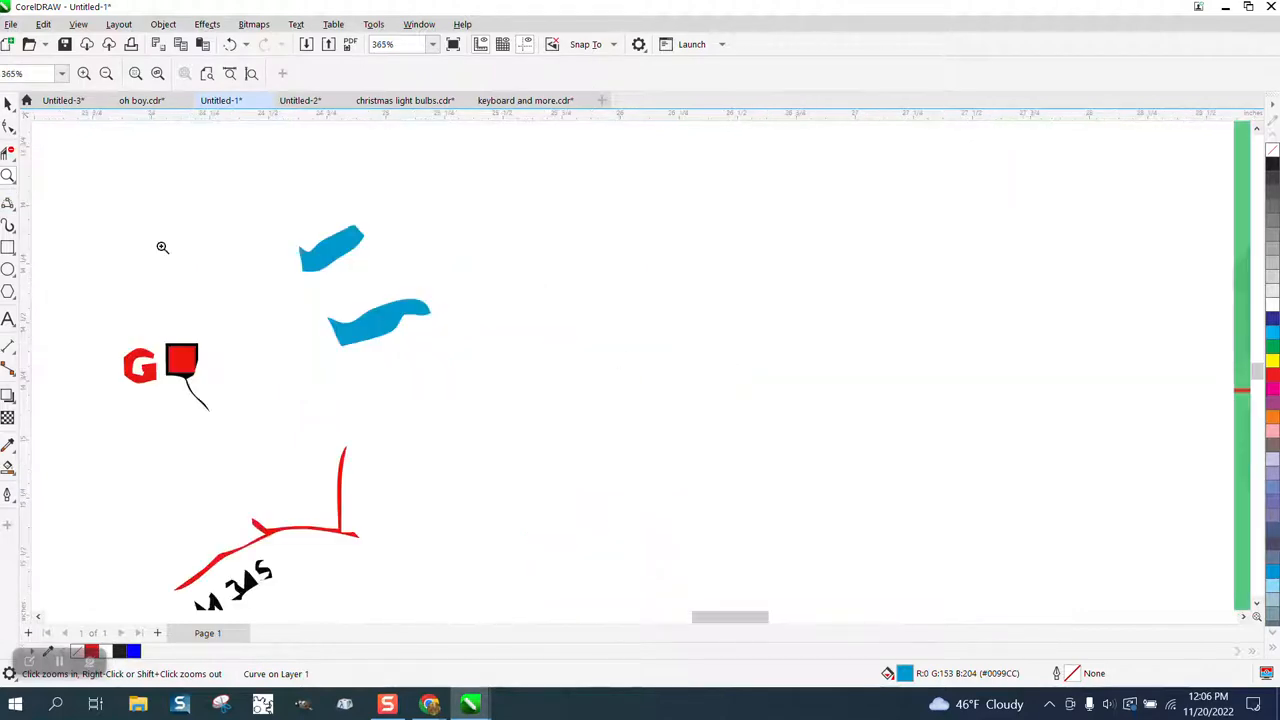
pyautogui.click(8, 103)
pyautogui.moveTo(278, 360); pyautogui.dragTo(251, 363)
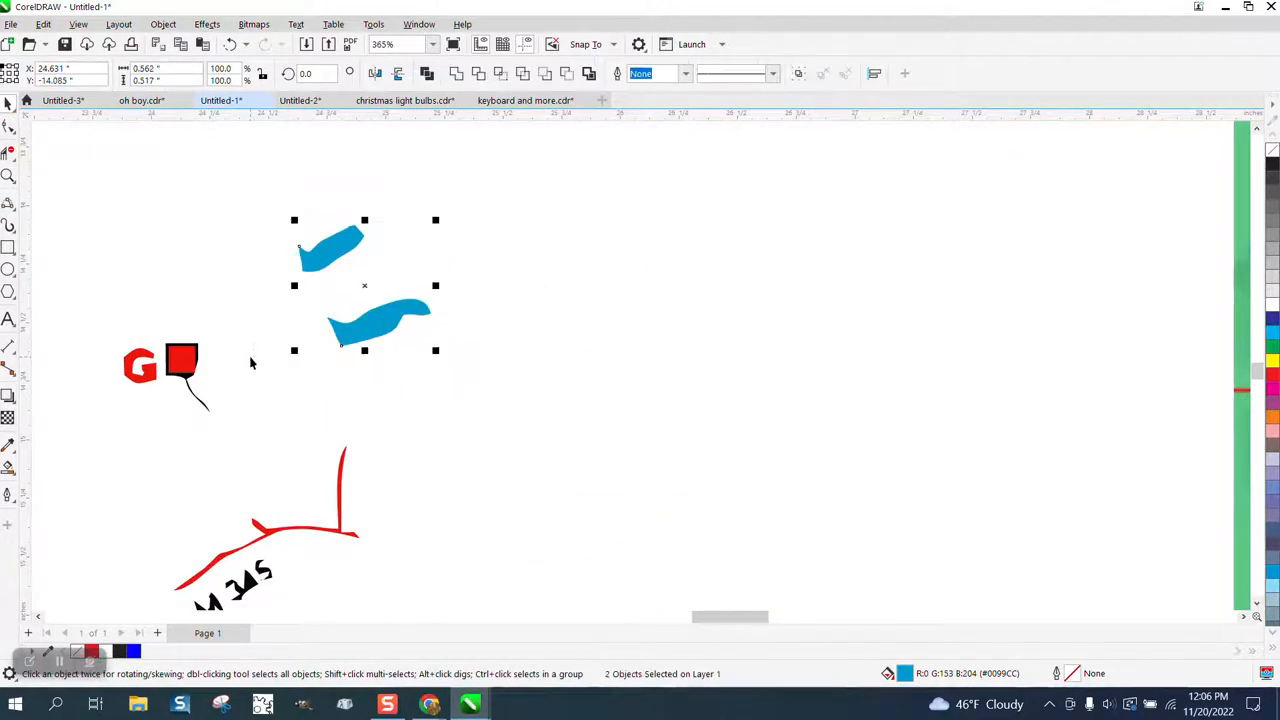
pyautogui.scroll(-6, 254, 358)
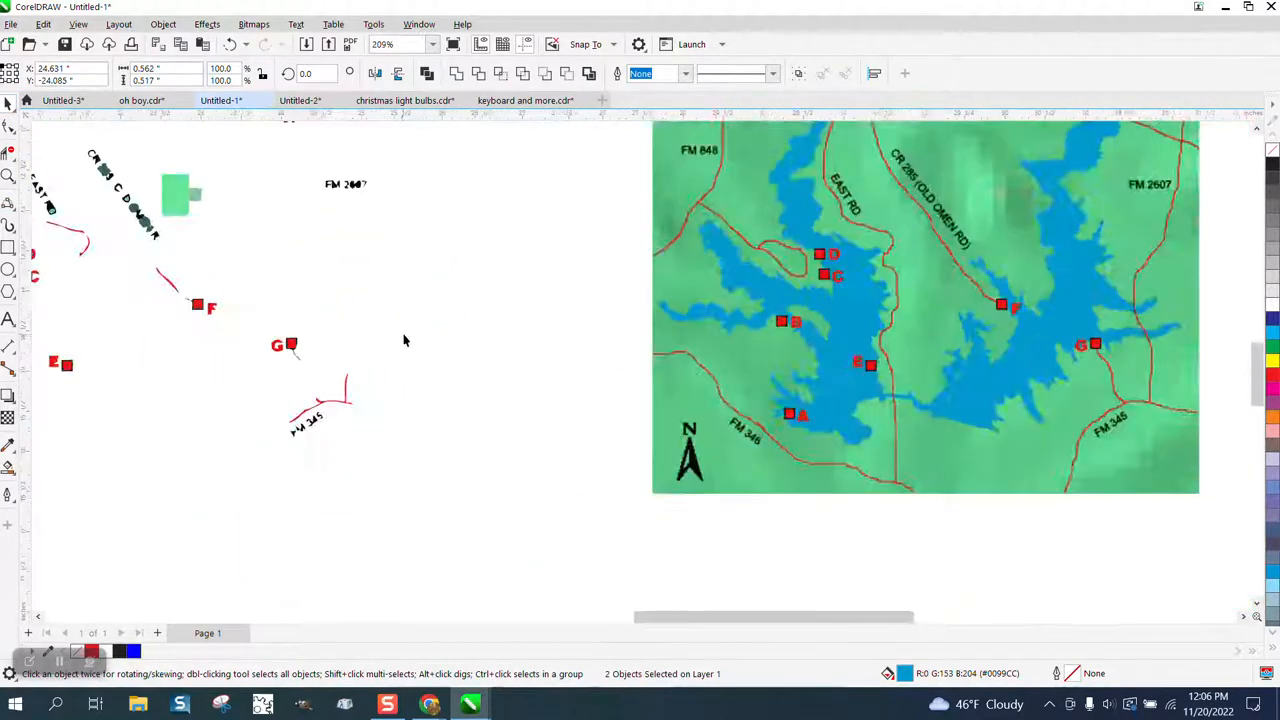
pyautogui.scroll(-1, 417, 338)
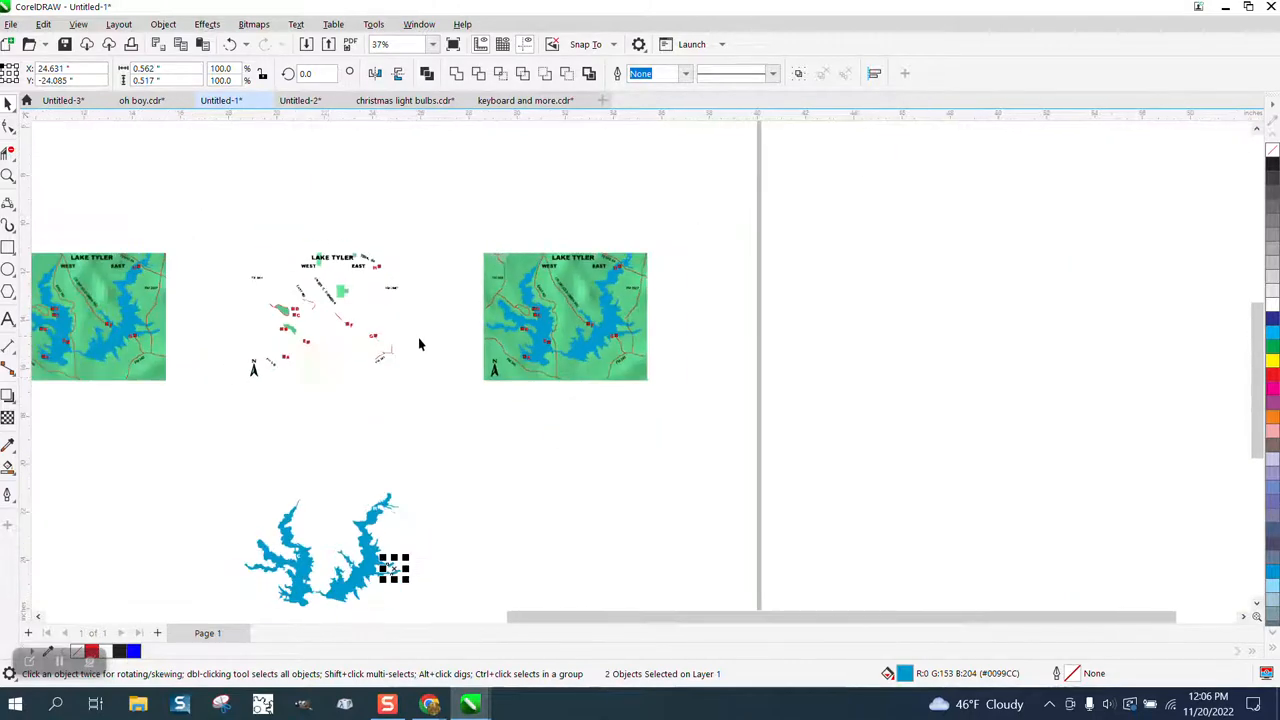
pyautogui.click(8, 175)
pyautogui.moveTo(234, 482); pyautogui.dragTo(508, 606)
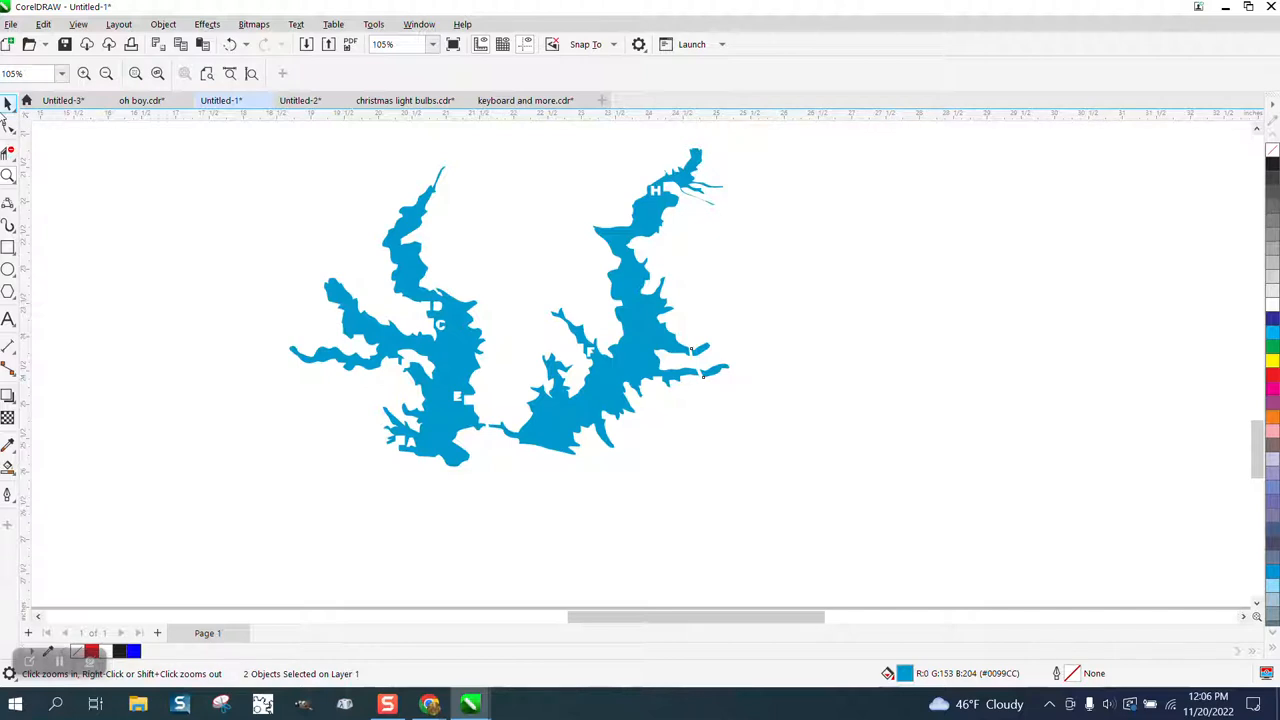
# Compare the original map image's water areas around markers A to G with the isolated blue lake shapes.
pyautogui.click(6, 110)
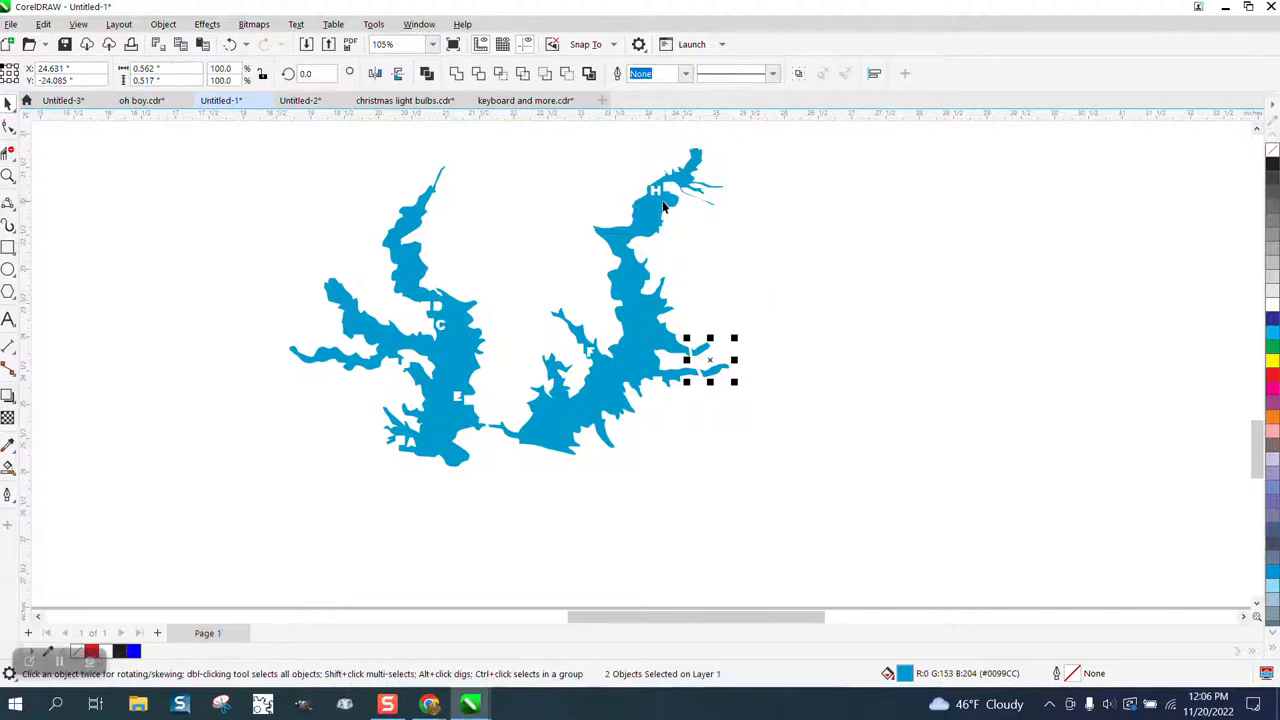
pyautogui.scroll(-4, 623, 478)
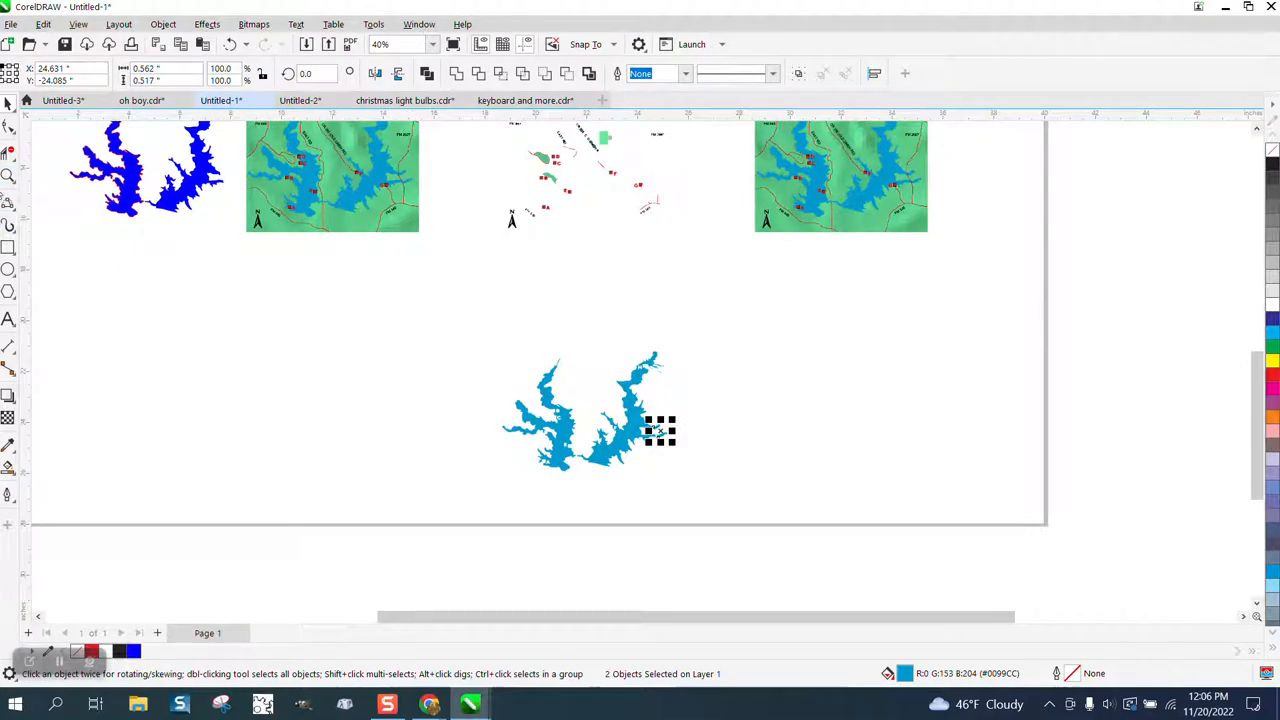
pyautogui.click(8, 177)
pyautogui.moveTo(781, 153); pyautogui.dragTo(839, 193)
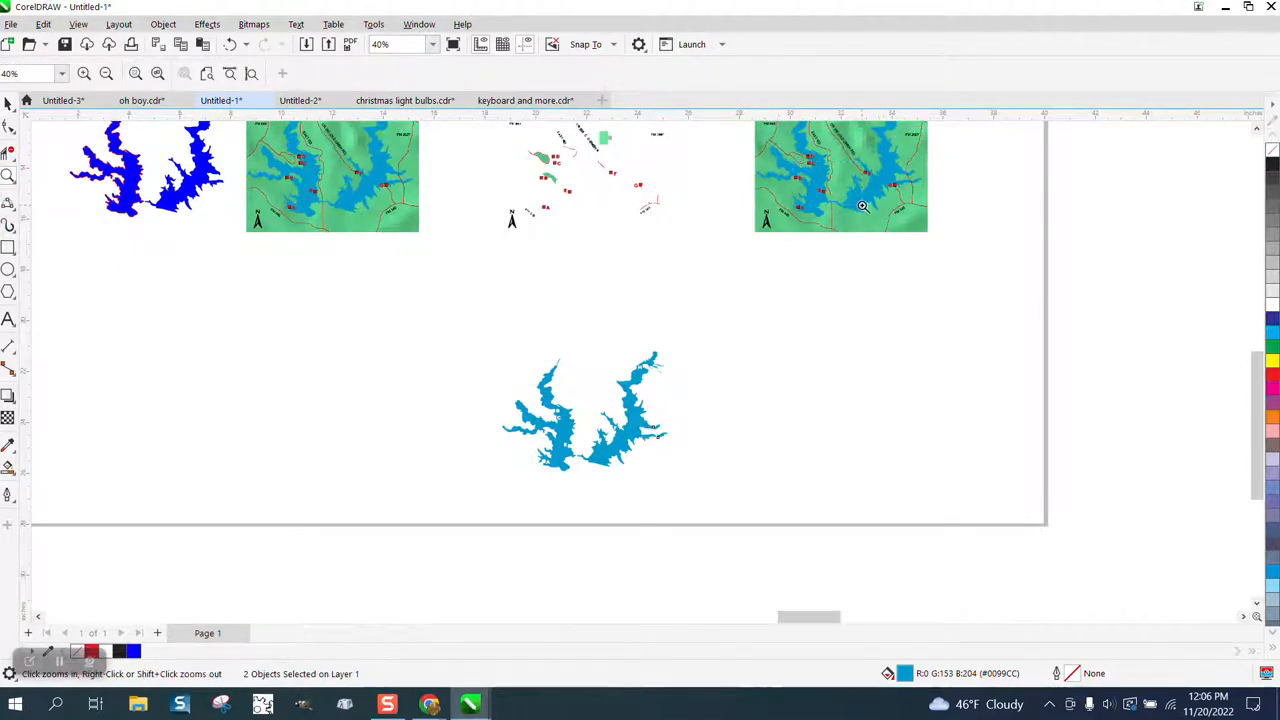
pyautogui.scroll(-5, 598, 313)
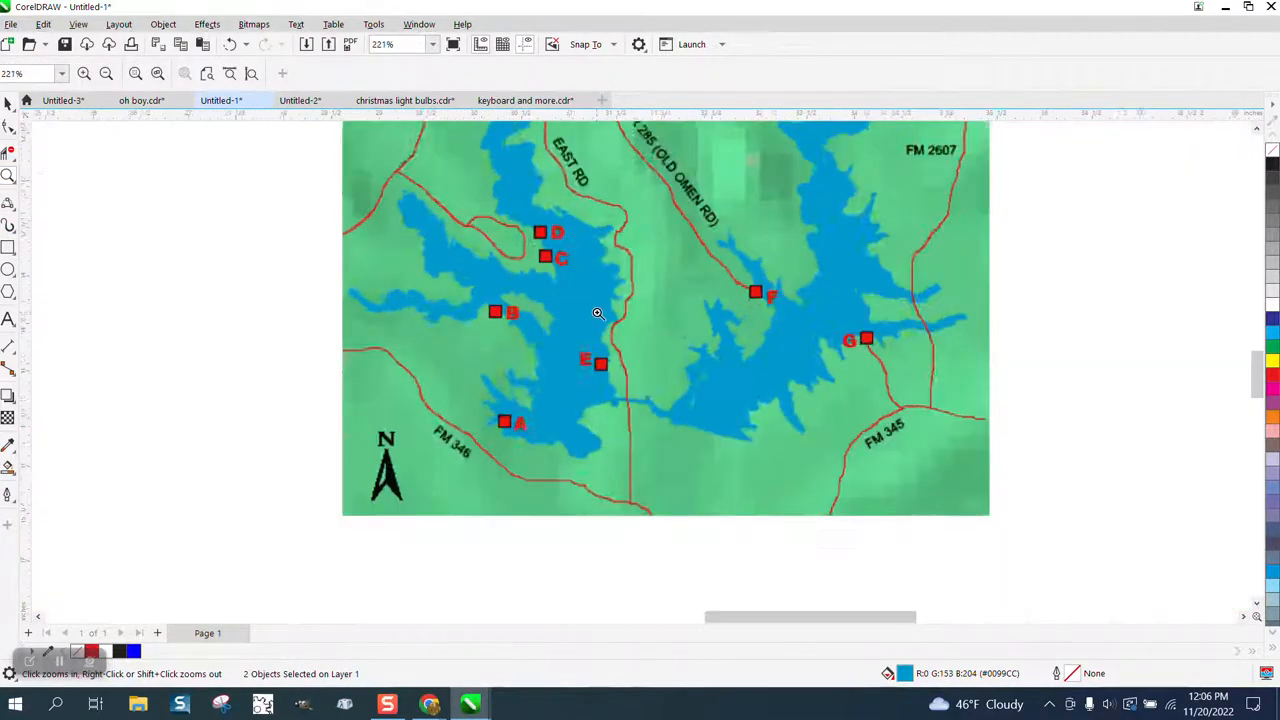
pyautogui.scroll(-6, 598, 313)
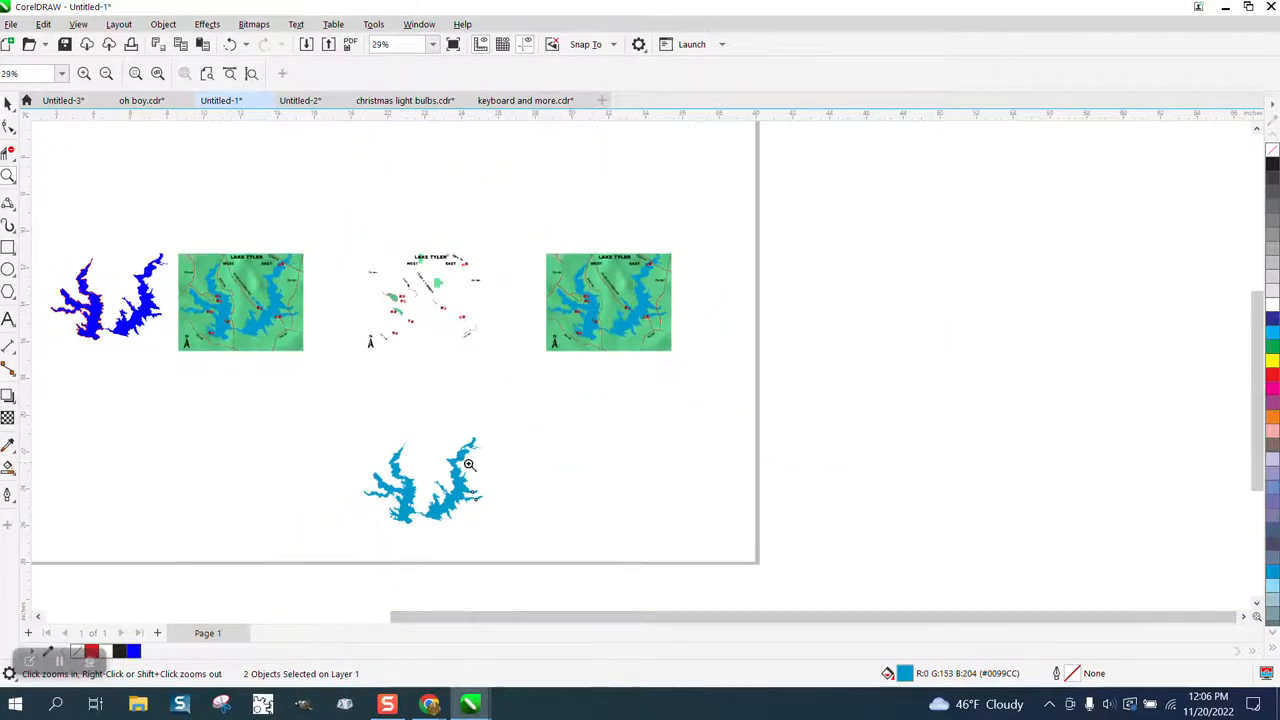
pyautogui.scroll(6, 382, 471)
pyautogui.scroll(-2, 186, 166)
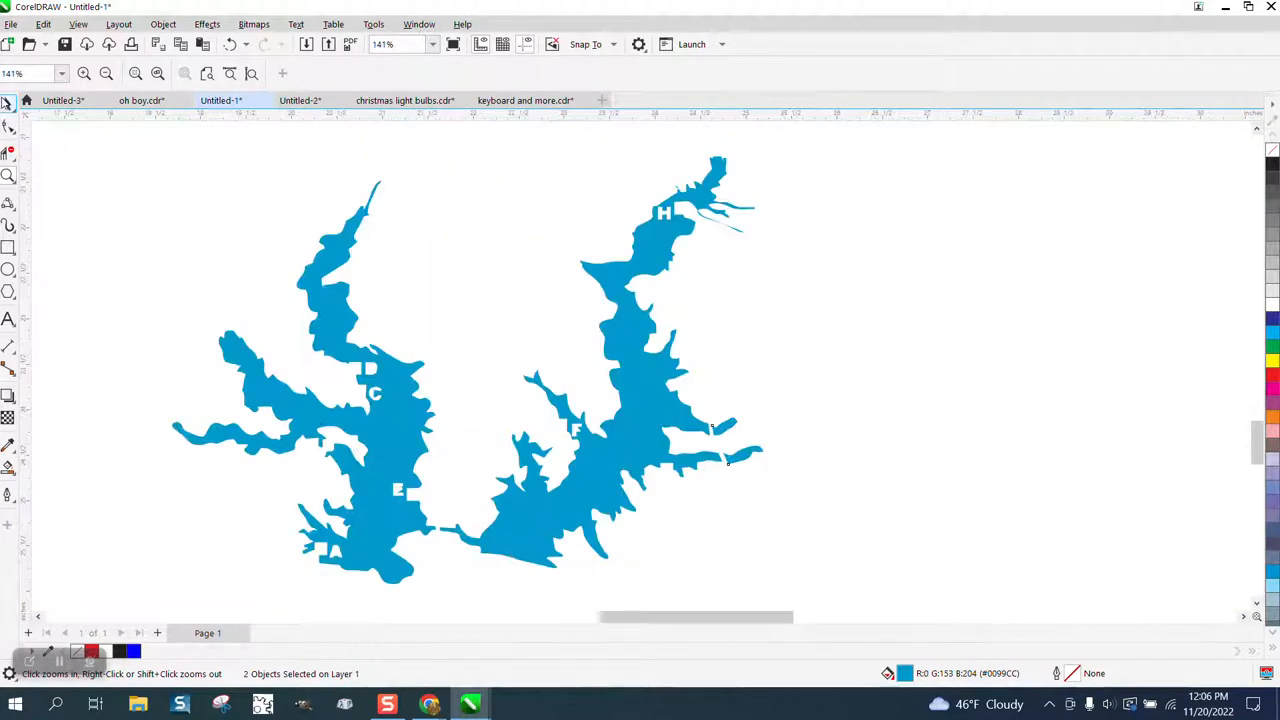
# Select all the isolated lake shapes, remove their fill and give them a red outline.
pyautogui.press('space')
pyautogui.moveTo(141, 140); pyautogui.dragTo(703, 522)
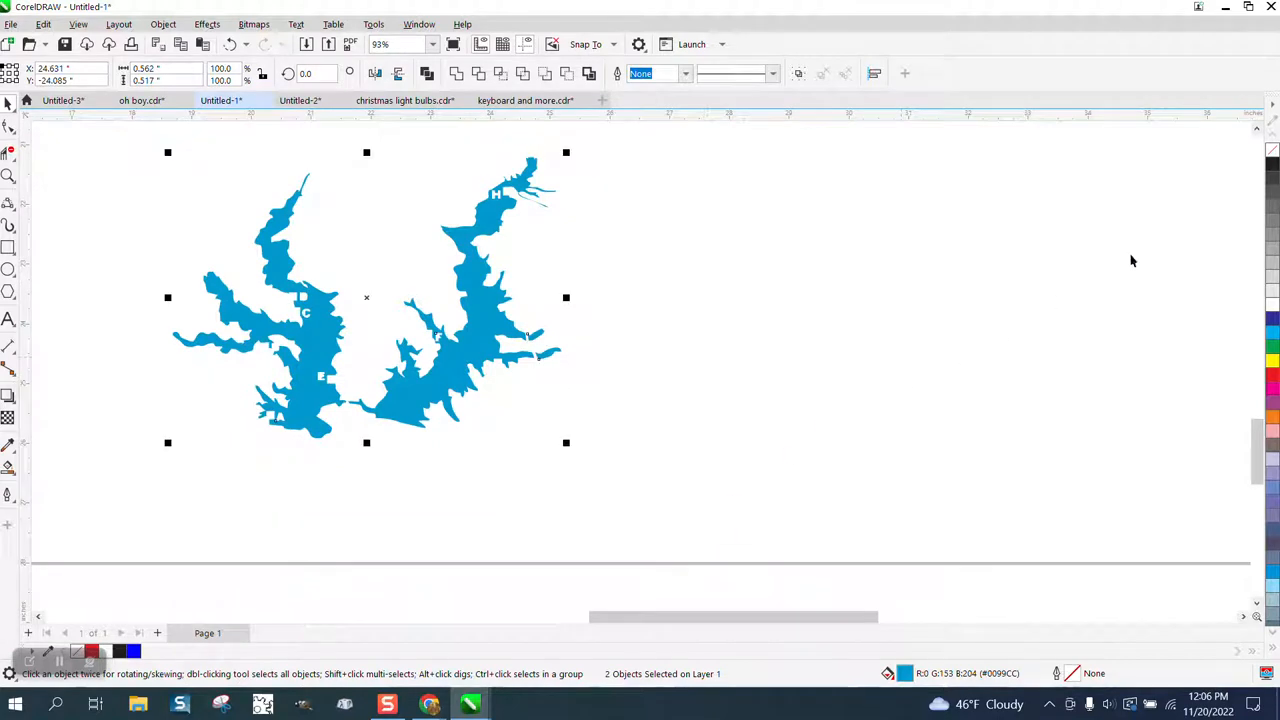
pyautogui.click(1272, 150)
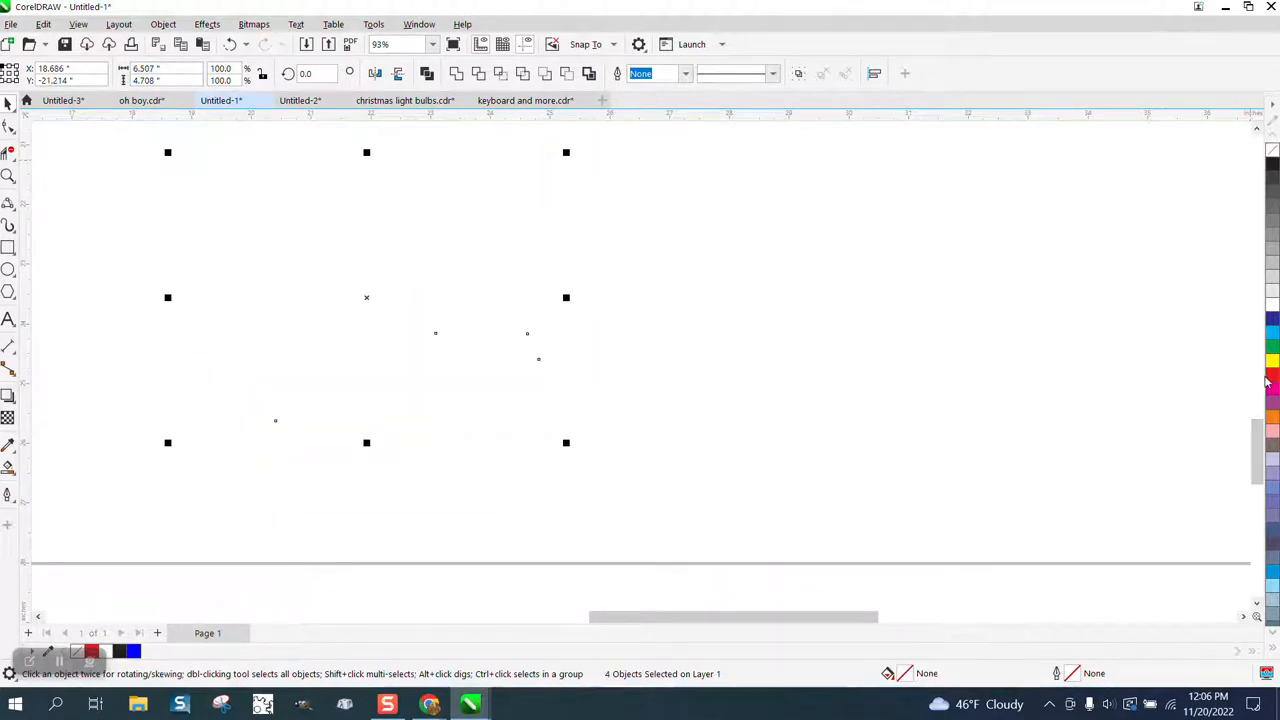
pyautogui.rightClick(1268, 378)
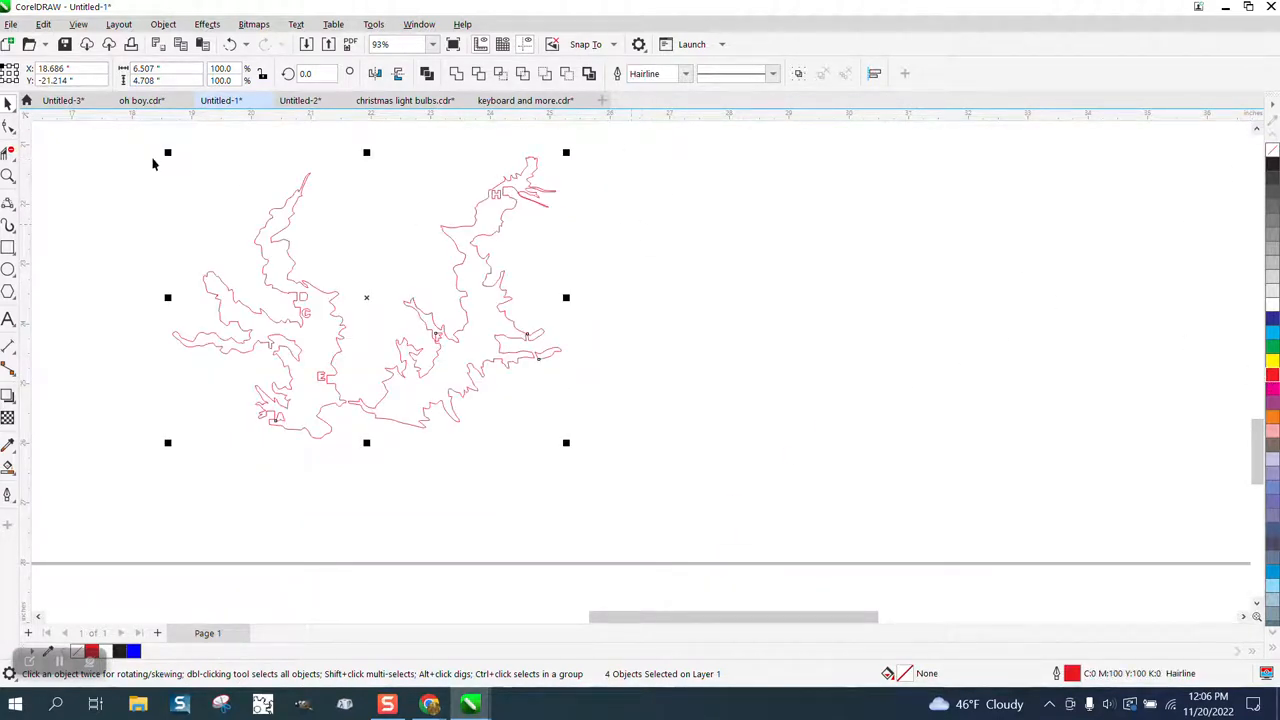
# Break the west lake curve apart into separate objects and clear the selection.
pyautogui.click(163, 24)
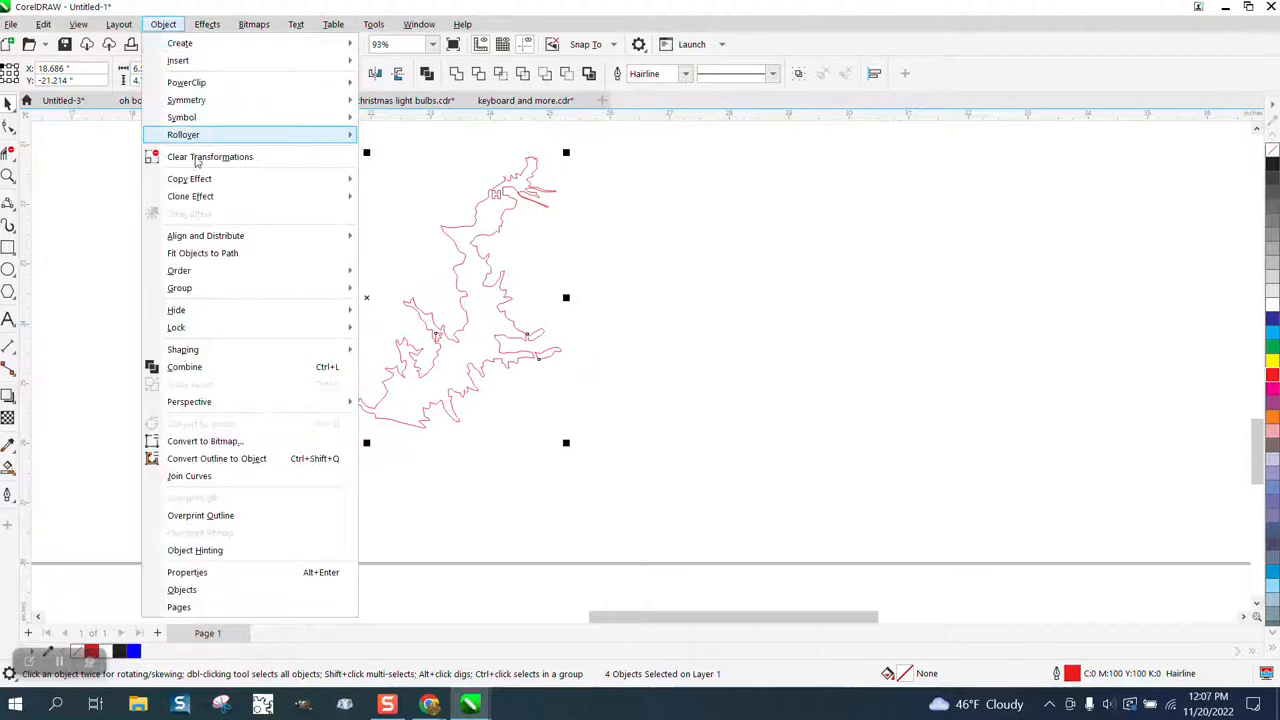
pyautogui.click(100, 357)
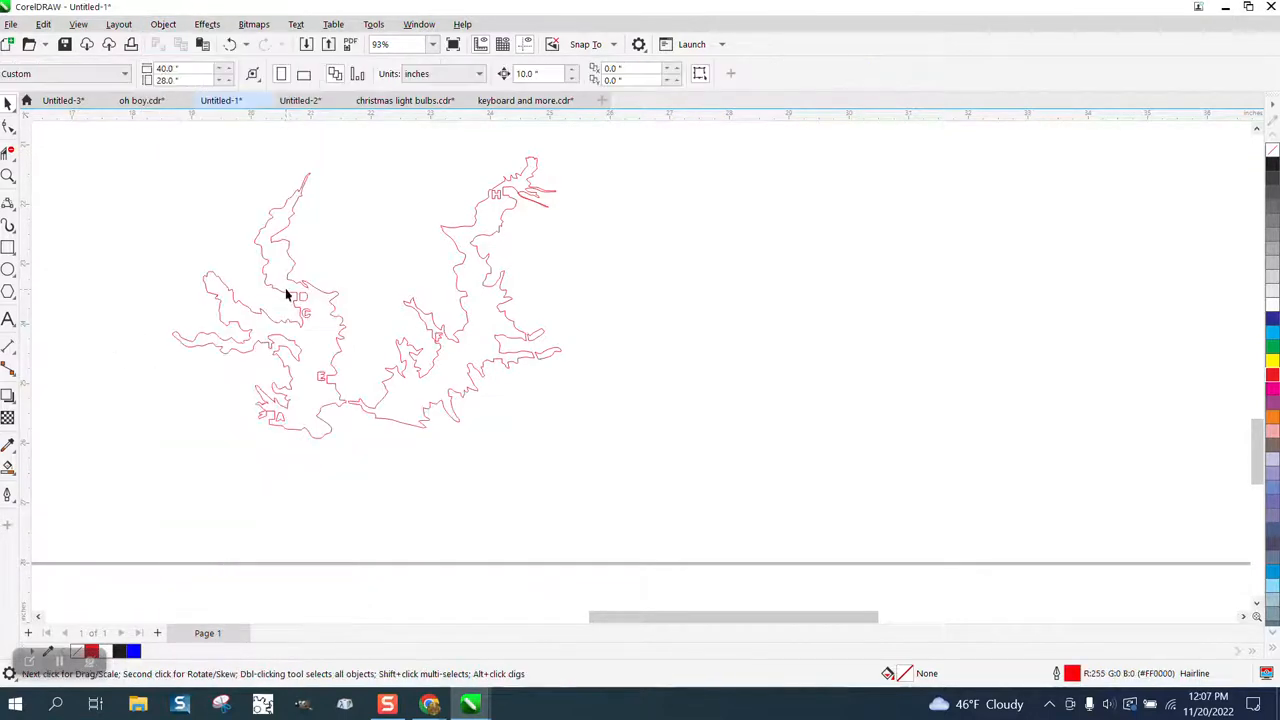
pyautogui.click(289, 289)
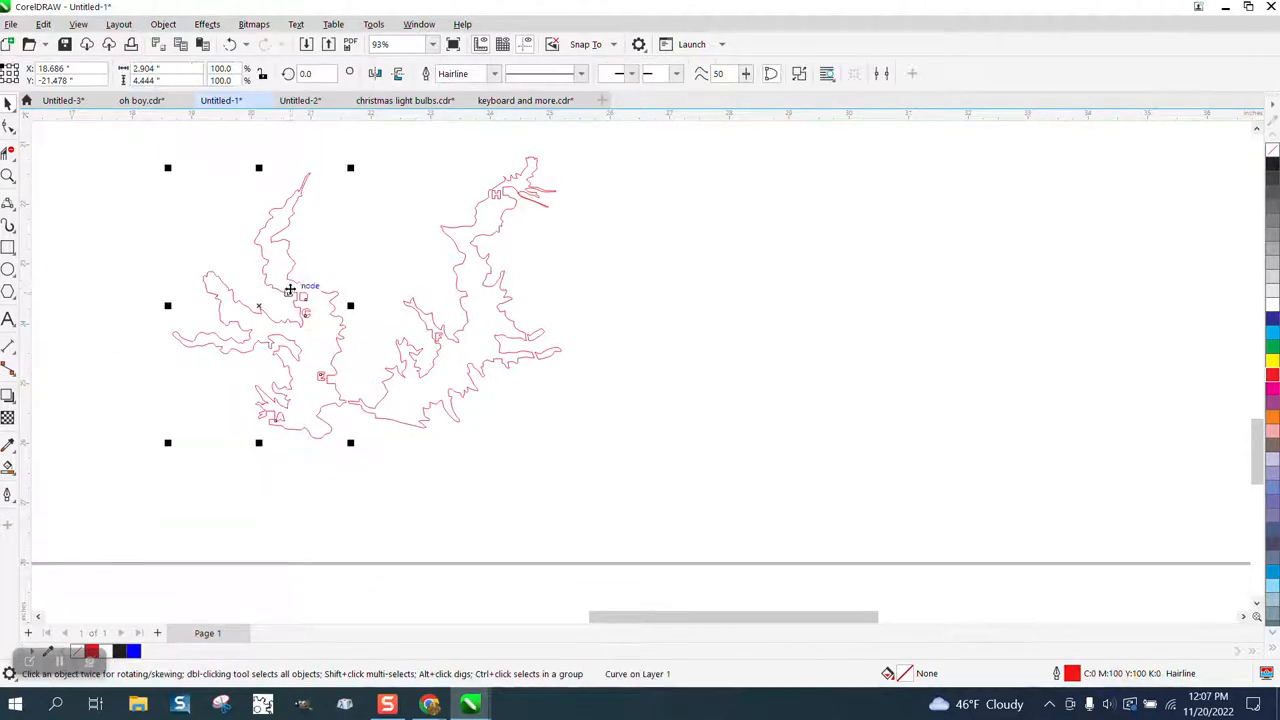
pyautogui.click(163, 24)
pyautogui.click(200, 383)
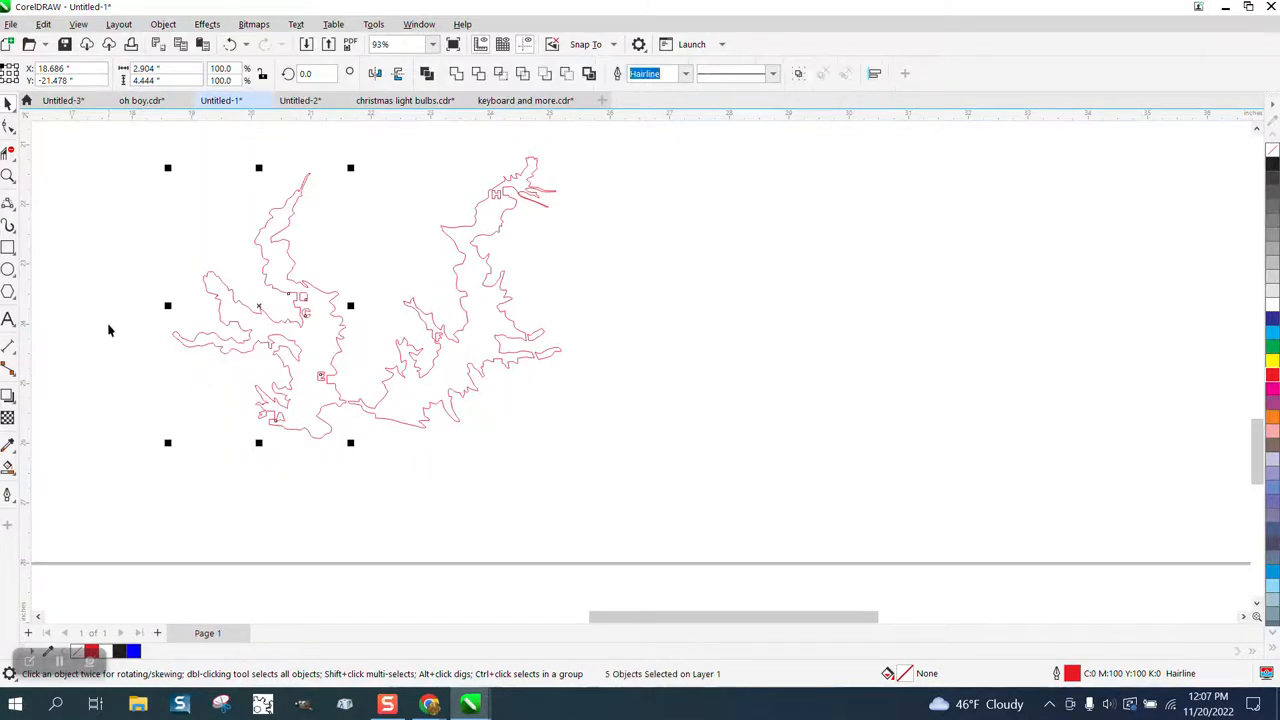
pyautogui.click(110, 330)
# Delete the leftover D, C, E and A letter outlines from the west lake.
pyautogui.click(8, 175)
pyautogui.moveTo(166, 257); pyautogui.dragTo(488, 401)
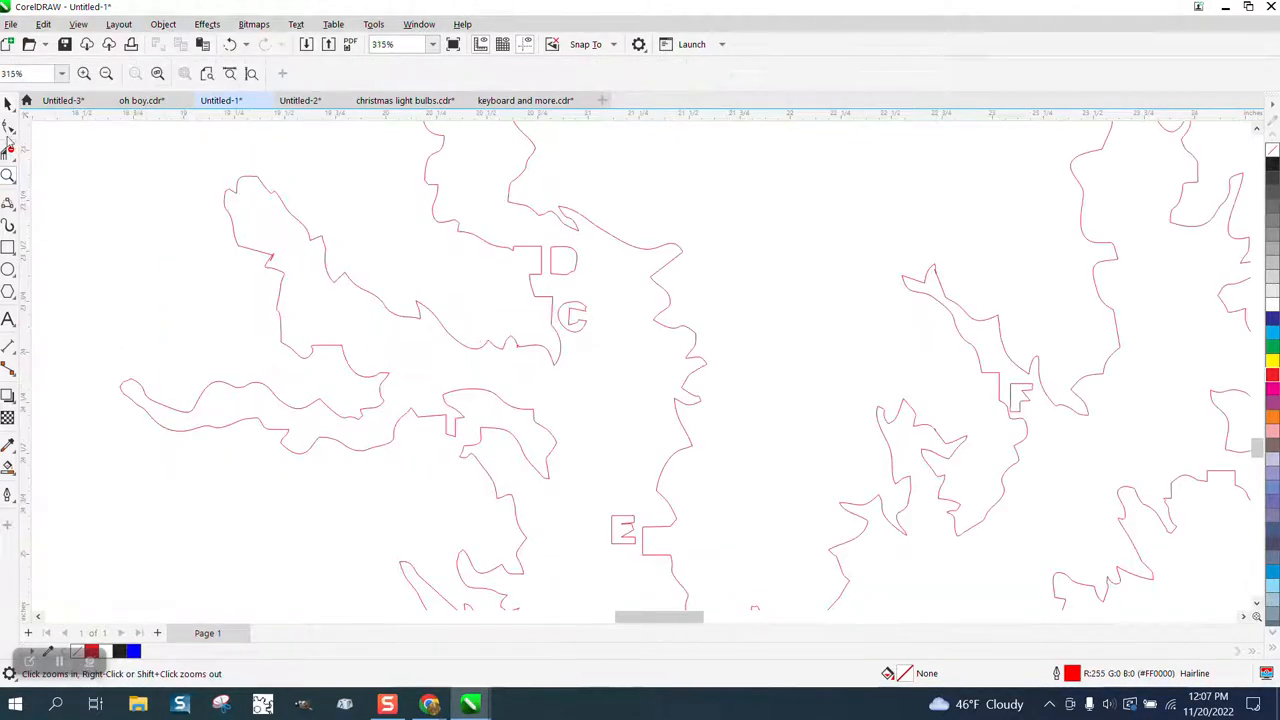
pyautogui.press('space')
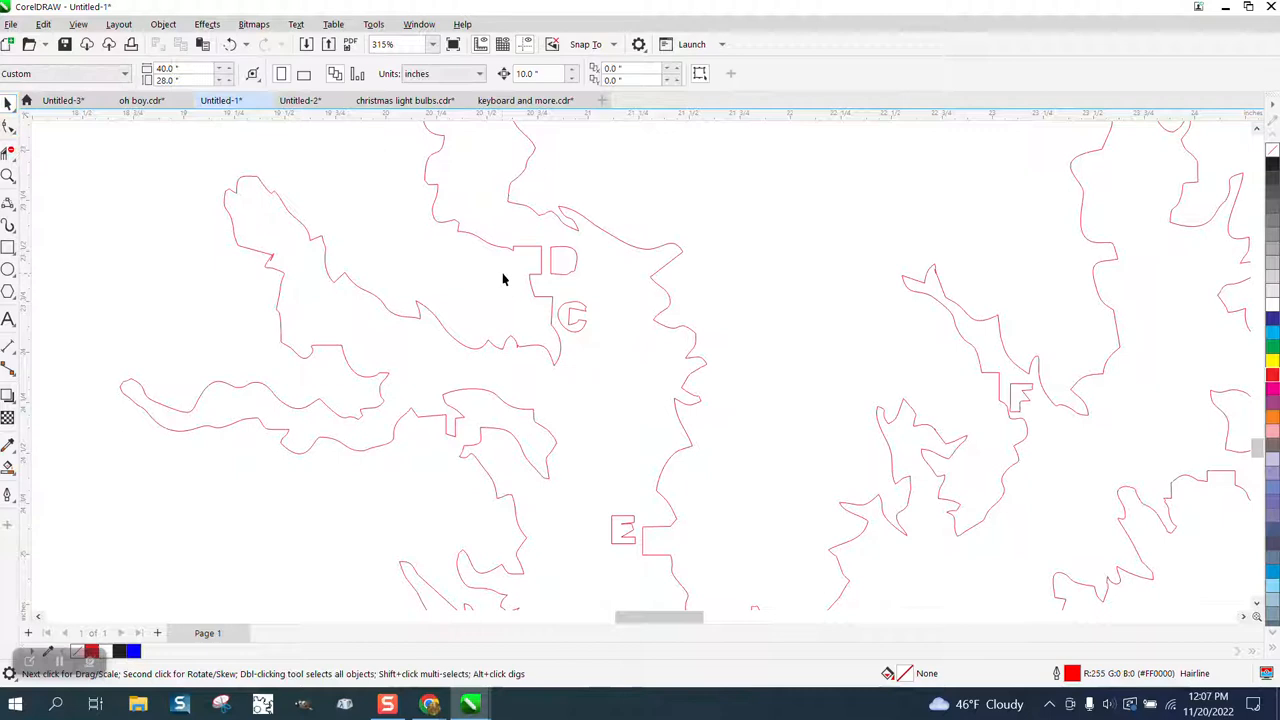
pyautogui.click(572, 259)
pyautogui.press('Delete')
pyautogui.click(577, 315)
pyautogui.press('Delete')
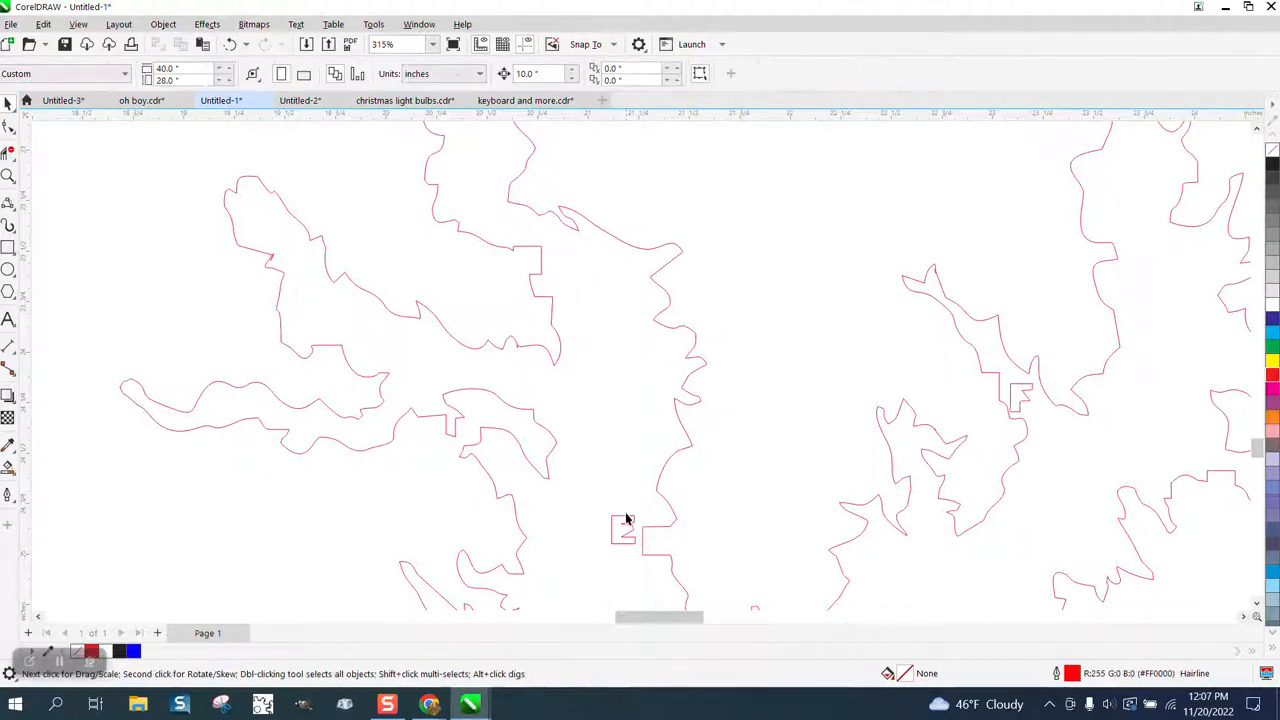
pyautogui.scroll(-3, 512, 354)
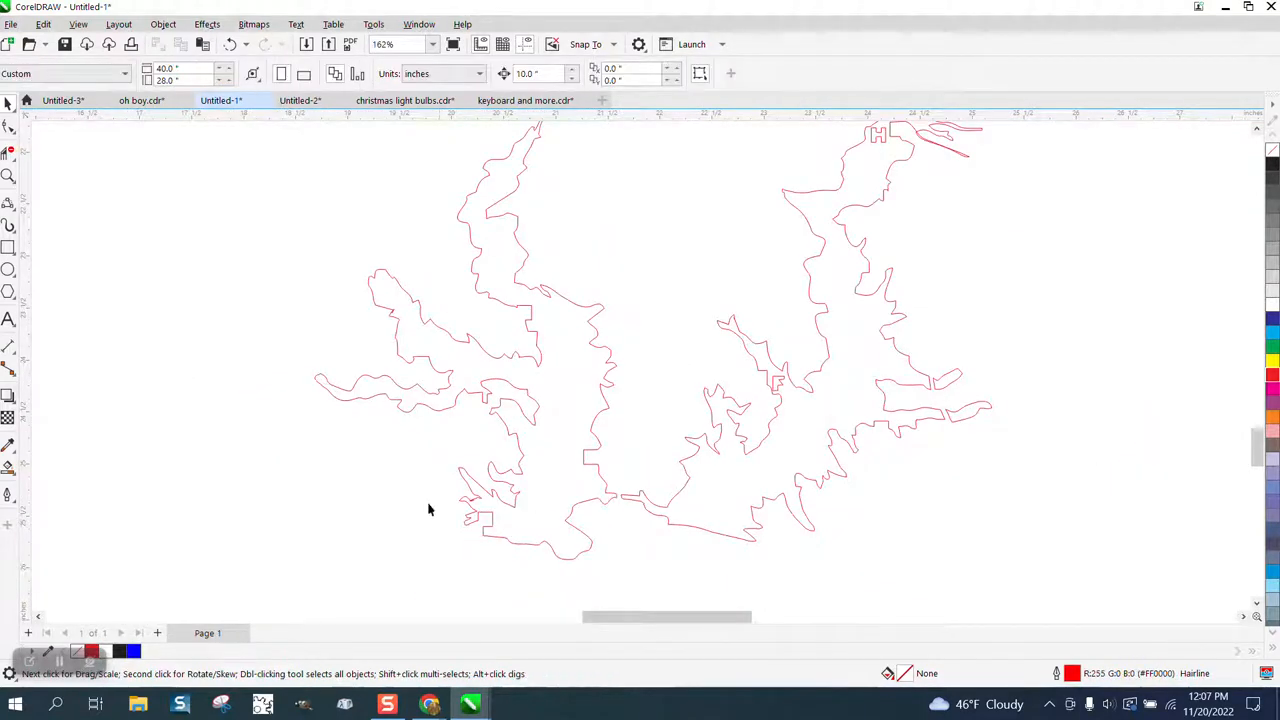
# Delete the corner nodes of the square notch on the west lake's southwest shore where marker A was.
pyautogui.click(8, 175)
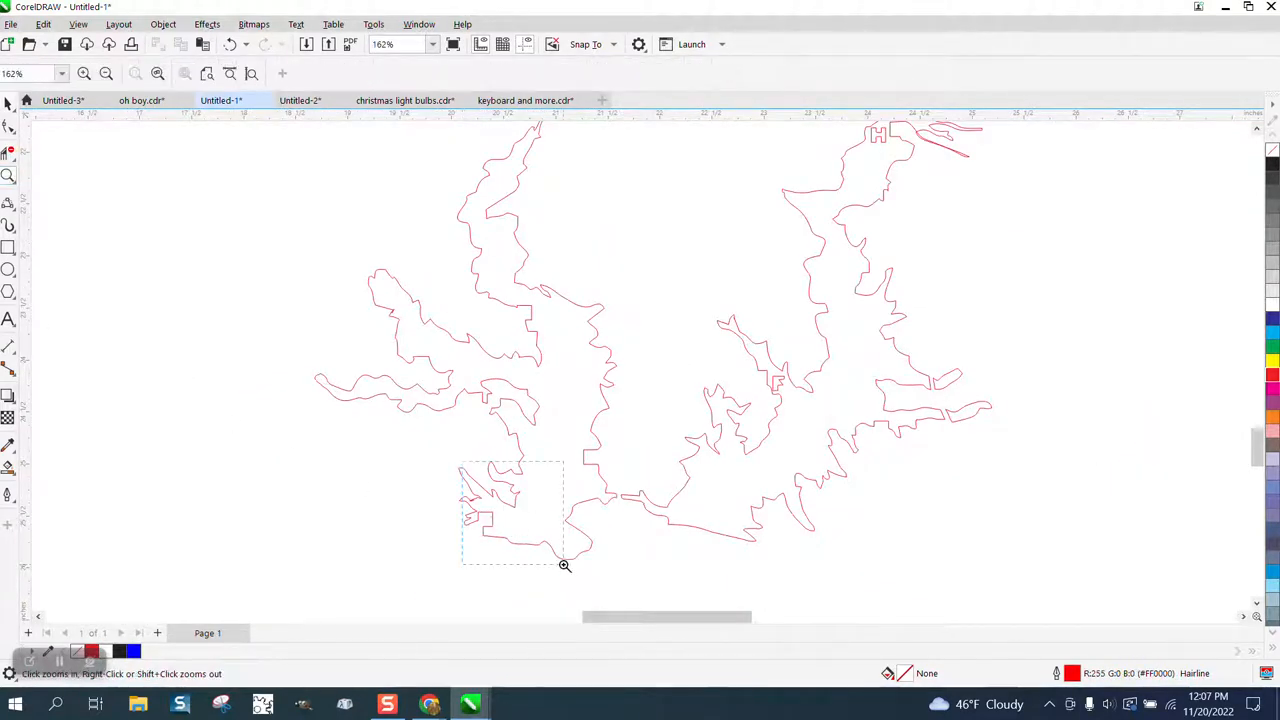
pyautogui.moveTo(564, 565); pyautogui.dragTo(564, 565)
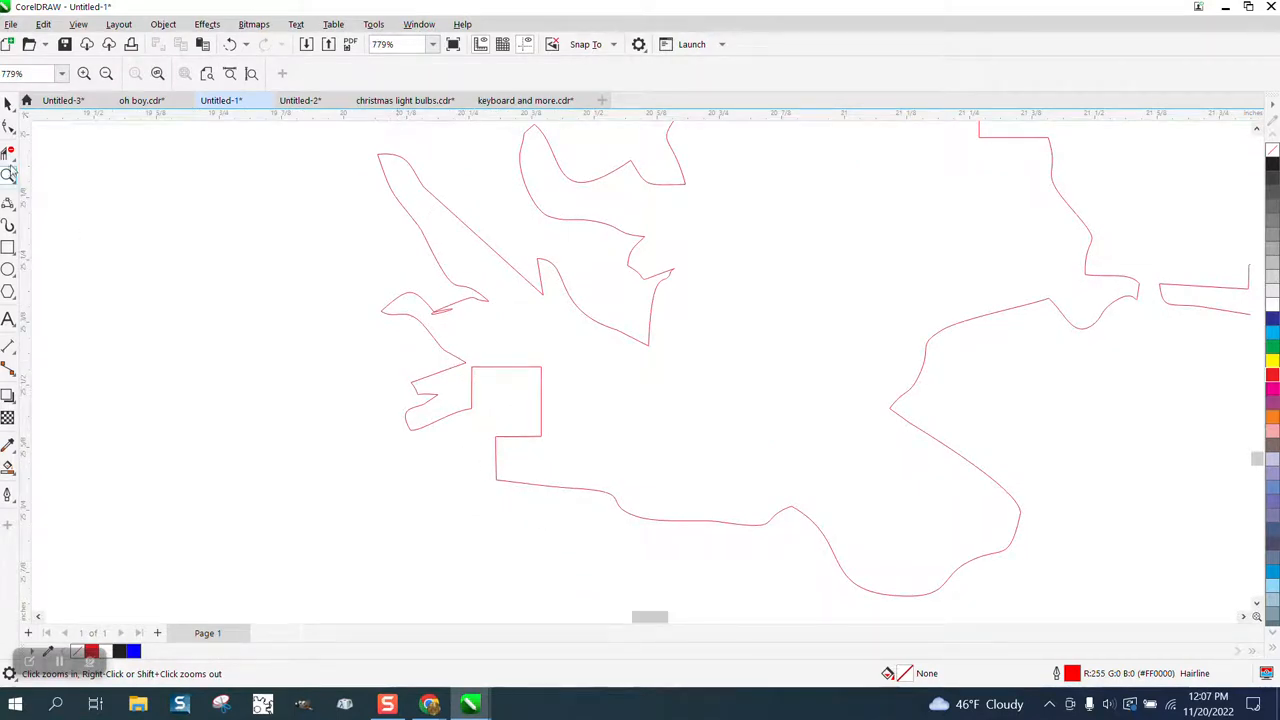
pyautogui.click(8, 127)
pyautogui.click(526, 368)
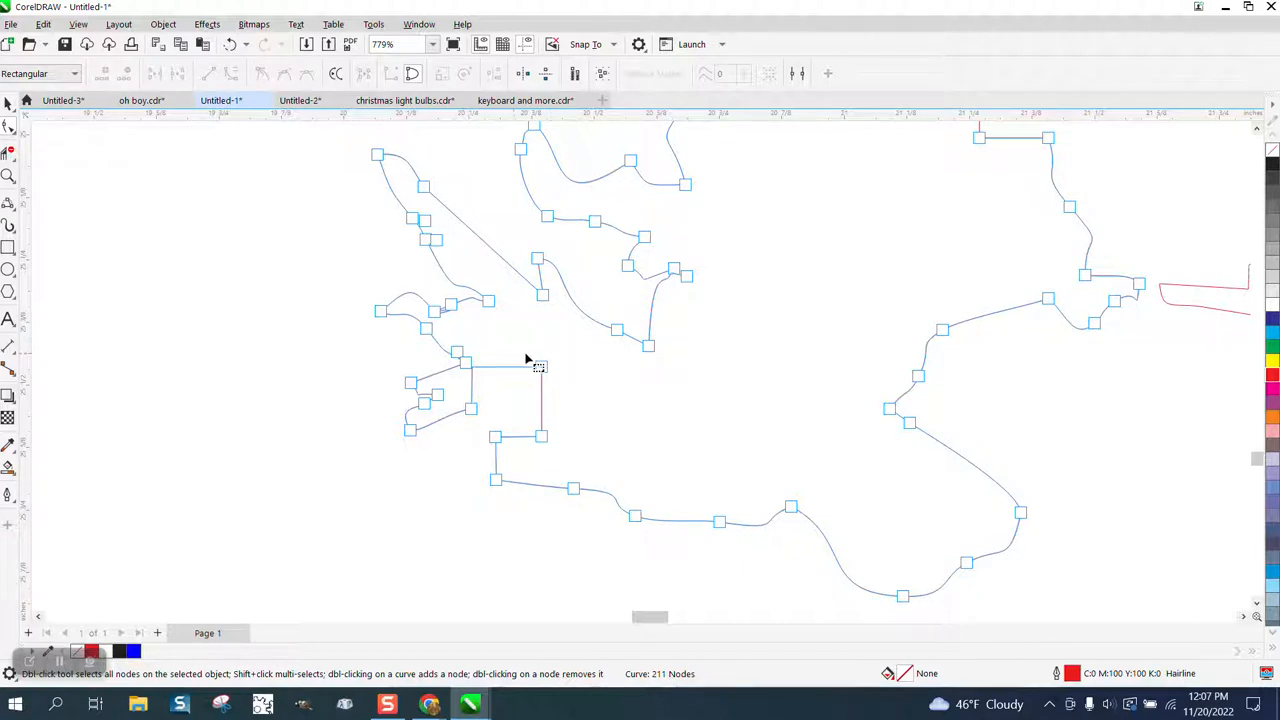
pyautogui.click(541, 367)
pyautogui.press('Delete')
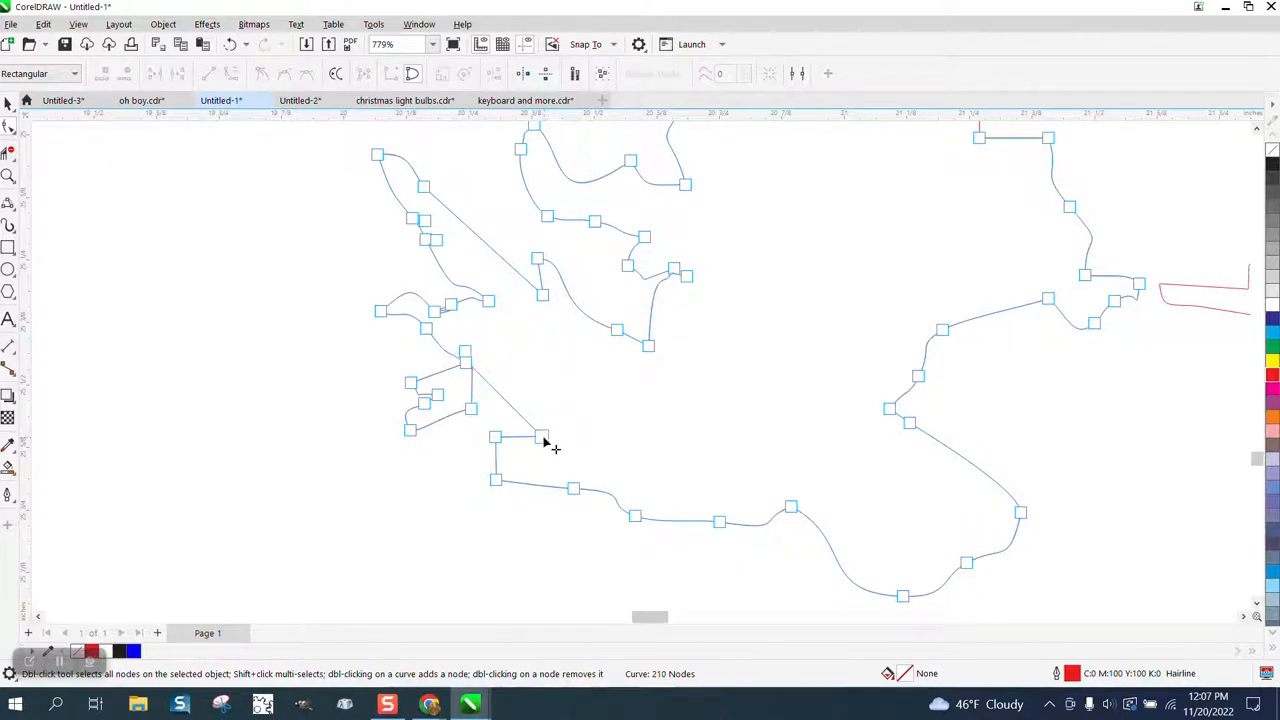
pyautogui.click(541, 436)
pyautogui.press('Delete')
pyautogui.click(470, 354)
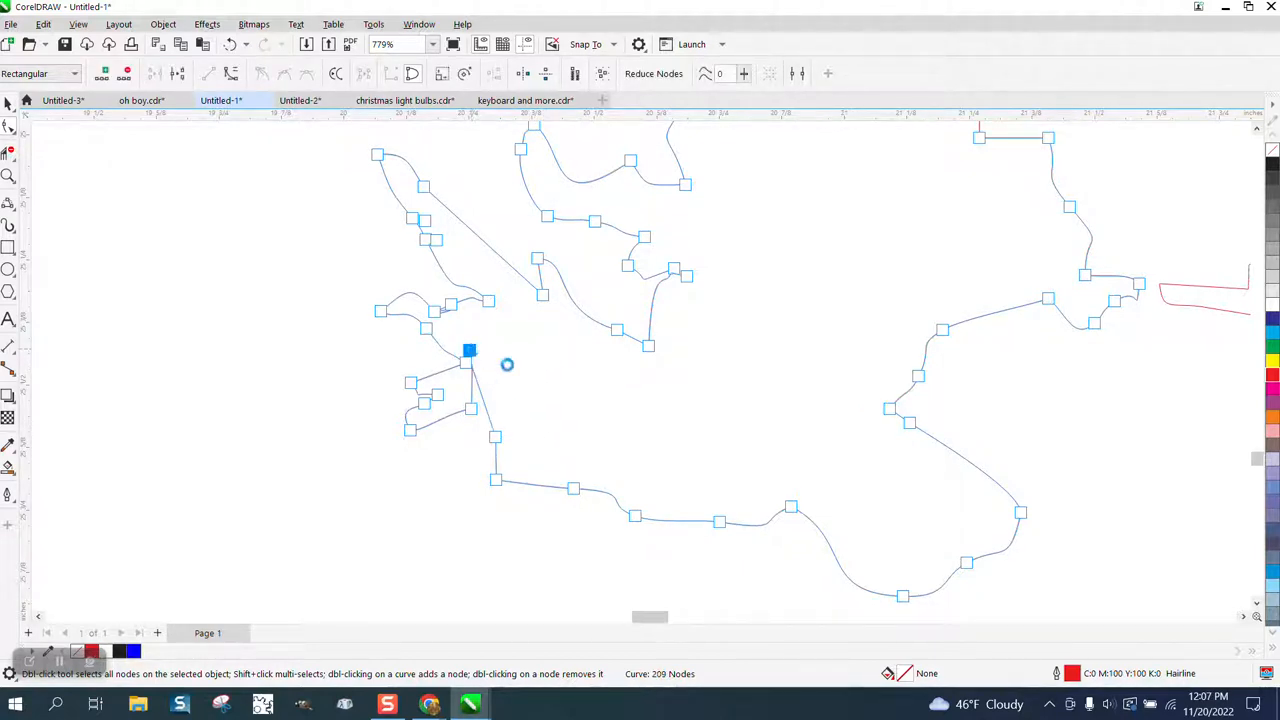
pyautogui.press('Delete')
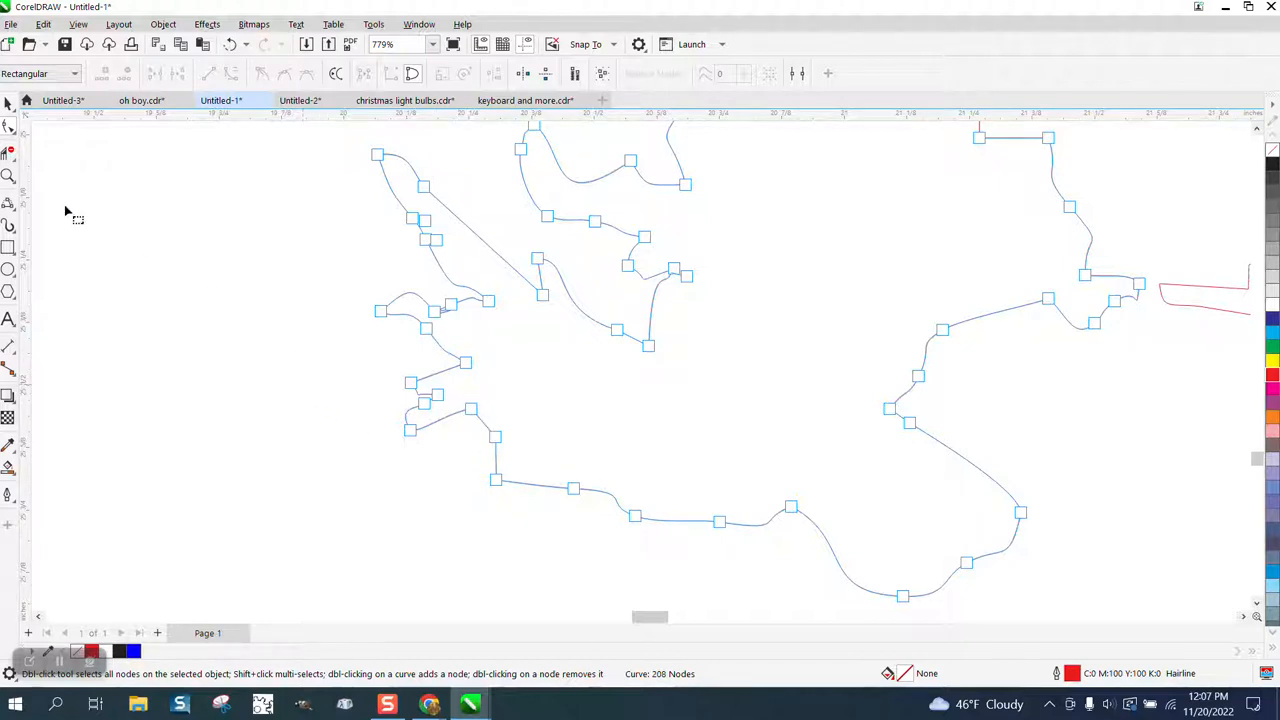
# Try to untangle the small overlapping loop on the southwest shoreline by moving its node and reshaping the curve handles.
pyautogui.click(8, 176)
pyautogui.moveTo(414, 294); pyautogui.dragTo(526, 351)
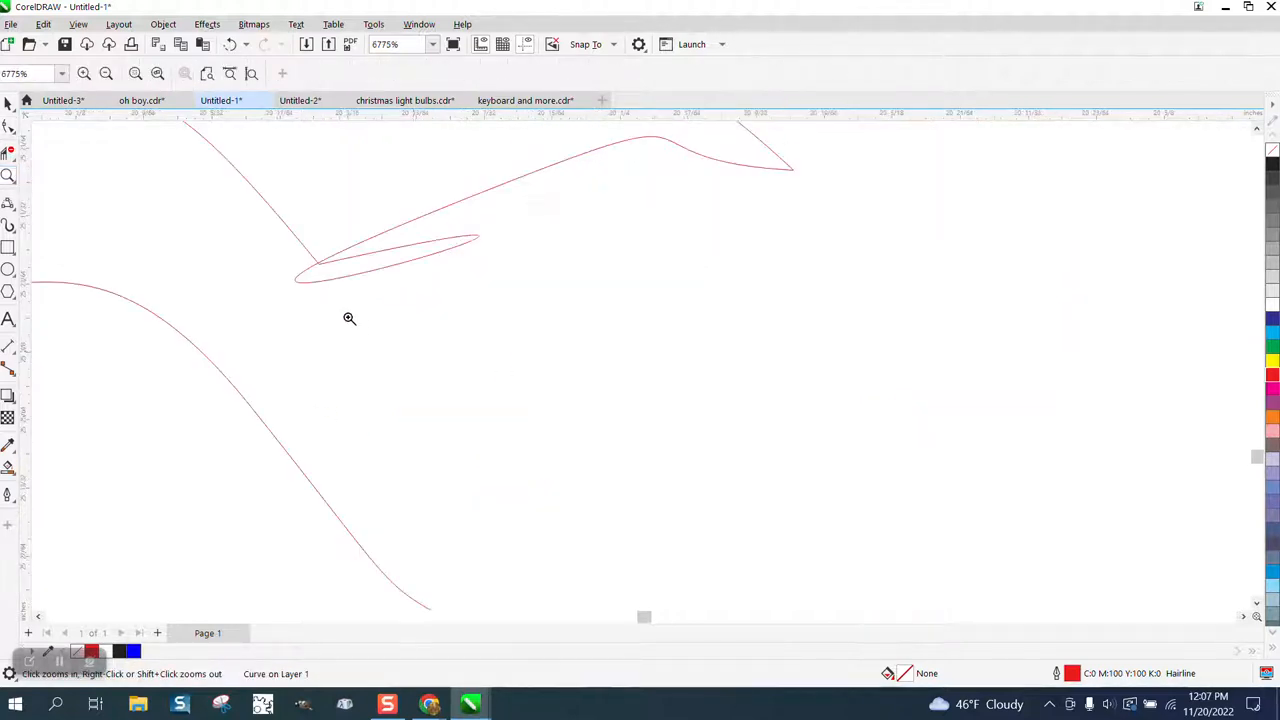
pyautogui.click(8, 125)
pyautogui.click(306, 240)
pyautogui.click(322, 264)
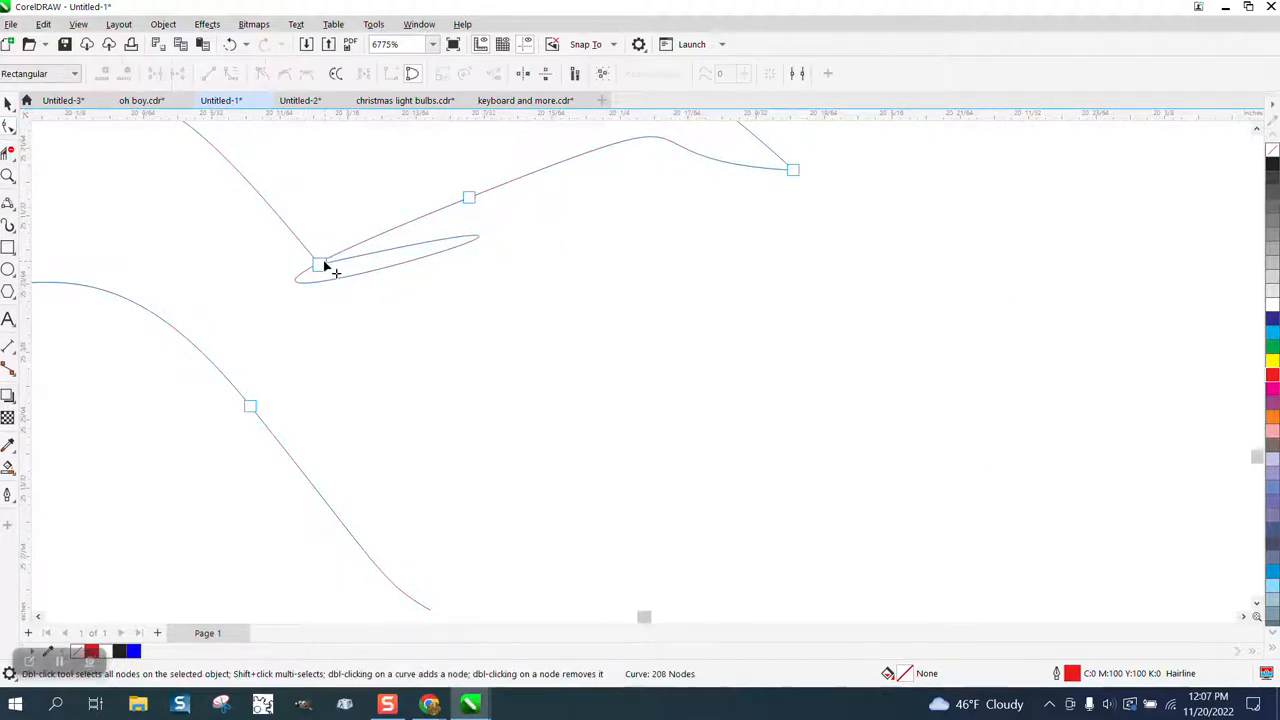
pyautogui.moveTo(341, 264)
pyautogui.mouseDown()
pyautogui.moveTo(373, 271)
pyautogui.moveTo(362, 273)
pyautogui.mouseUp()
pyautogui.scroll(-3, 434, 300)
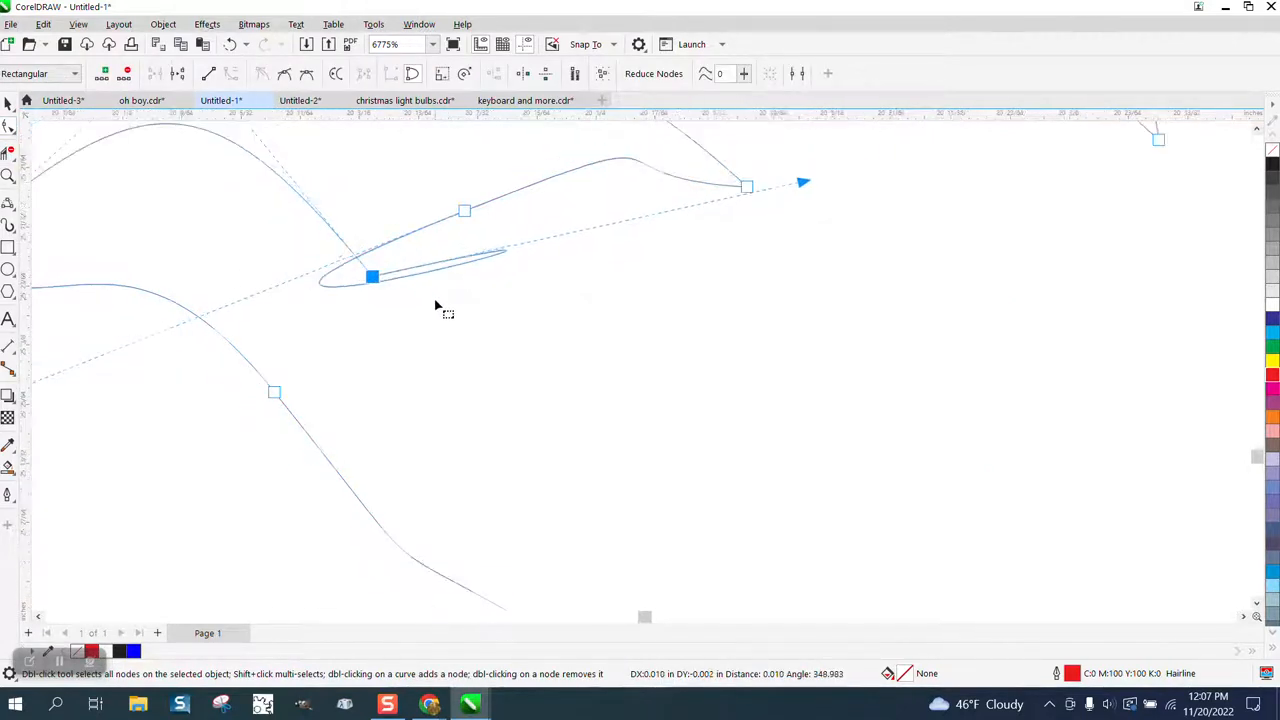
pyautogui.moveTo(718, 210); pyautogui.dragTo(474, 335)
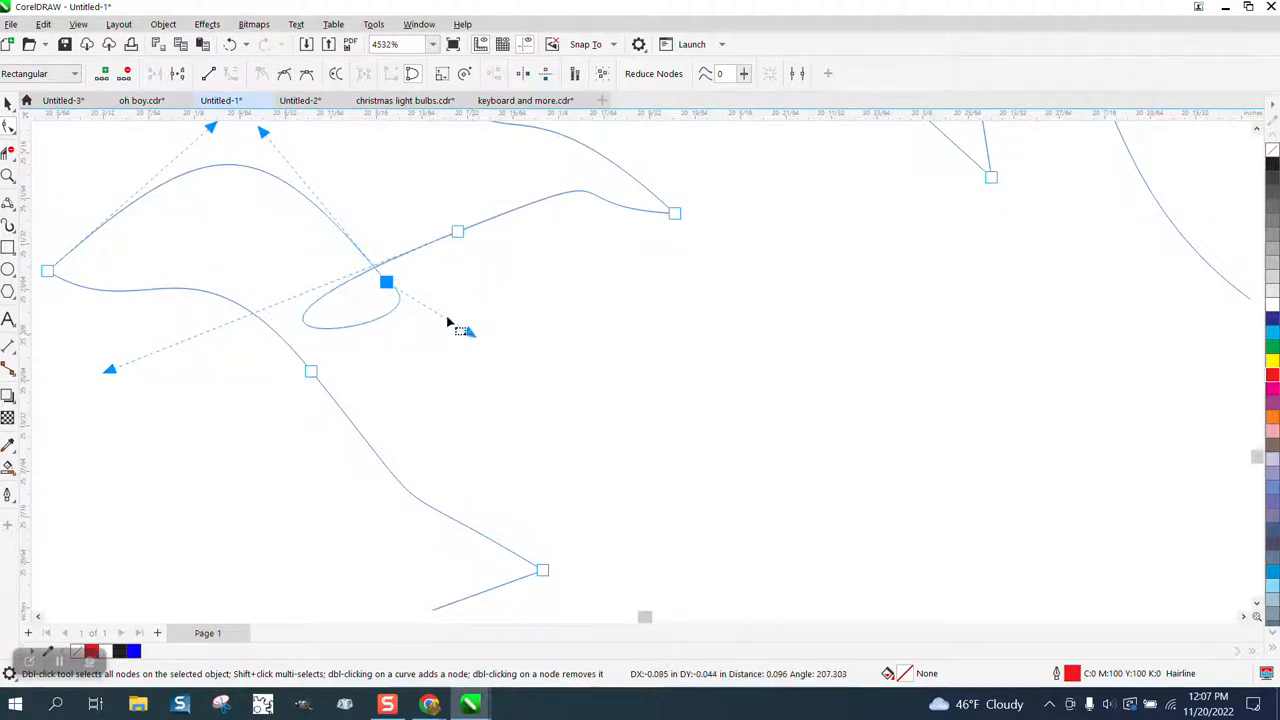
pyautogui.moveTo(392, 286); pyautogui.dragTo(415, 280)
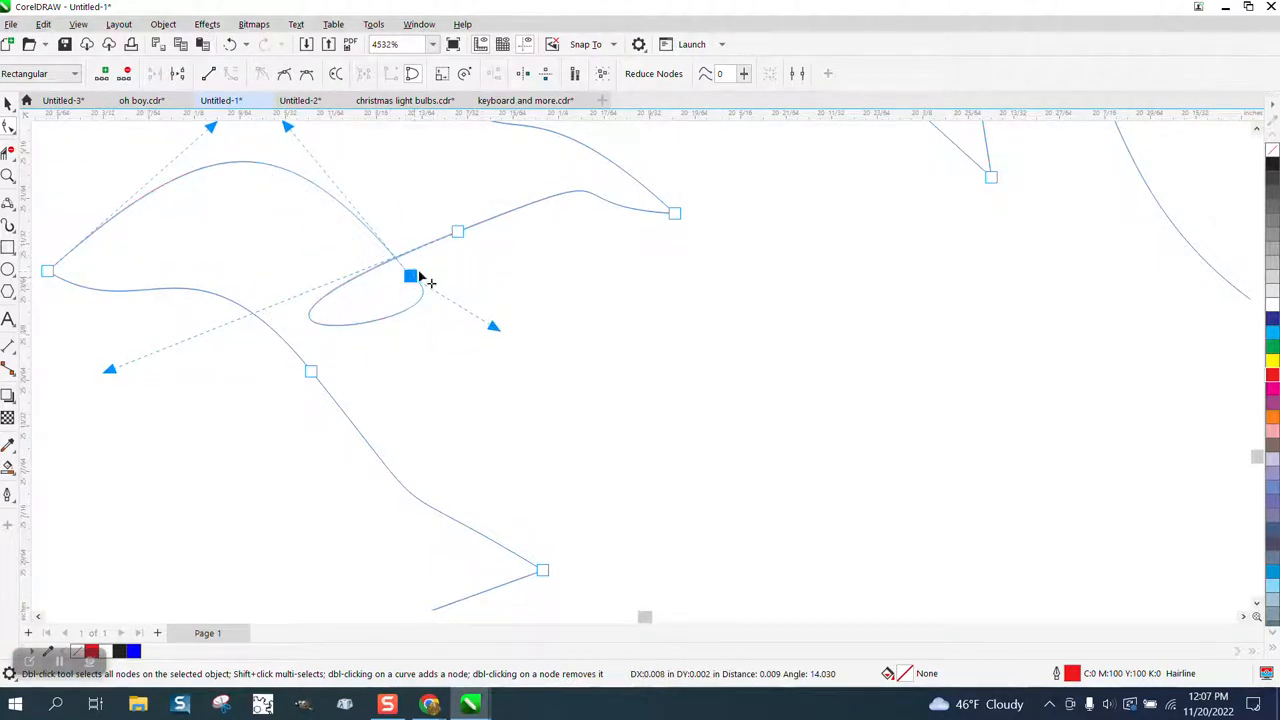
pyautogui.moveTo(290, 130); pyautogui.dragTo(380, 245)
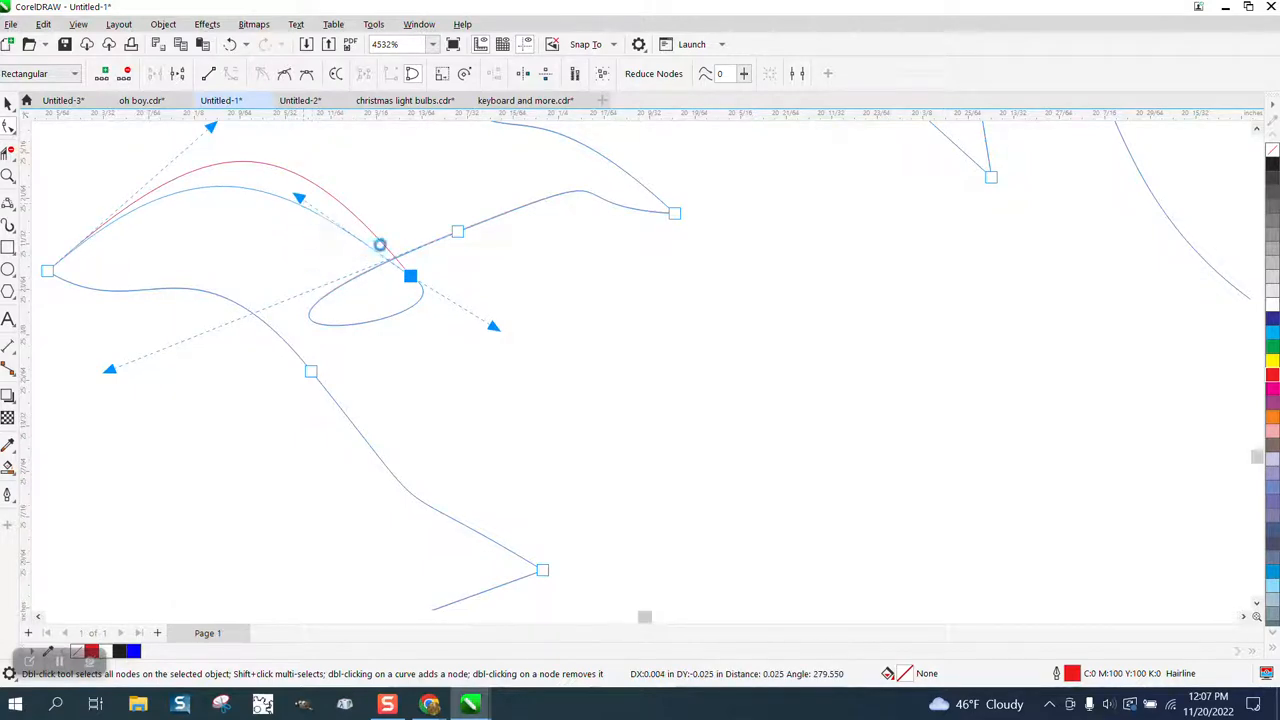
# Delete the node that forms the small loop on the west lake's southwest shoreline and finish node editing.
pyautogui.click(470, 286)
pyautogui.click(411, 277)
pyautogui.press('Delete')
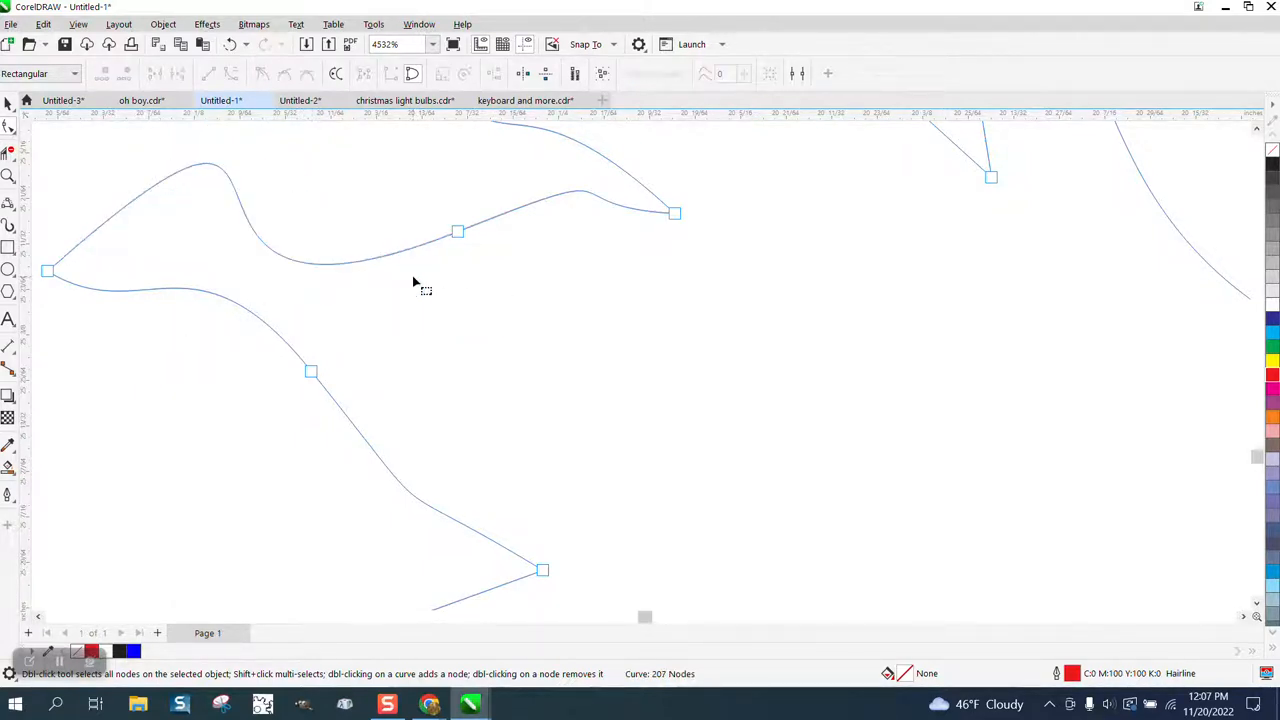
pyautogui.scroll(-1, 403, 308)
pyautogui.rightClick(401, 311)
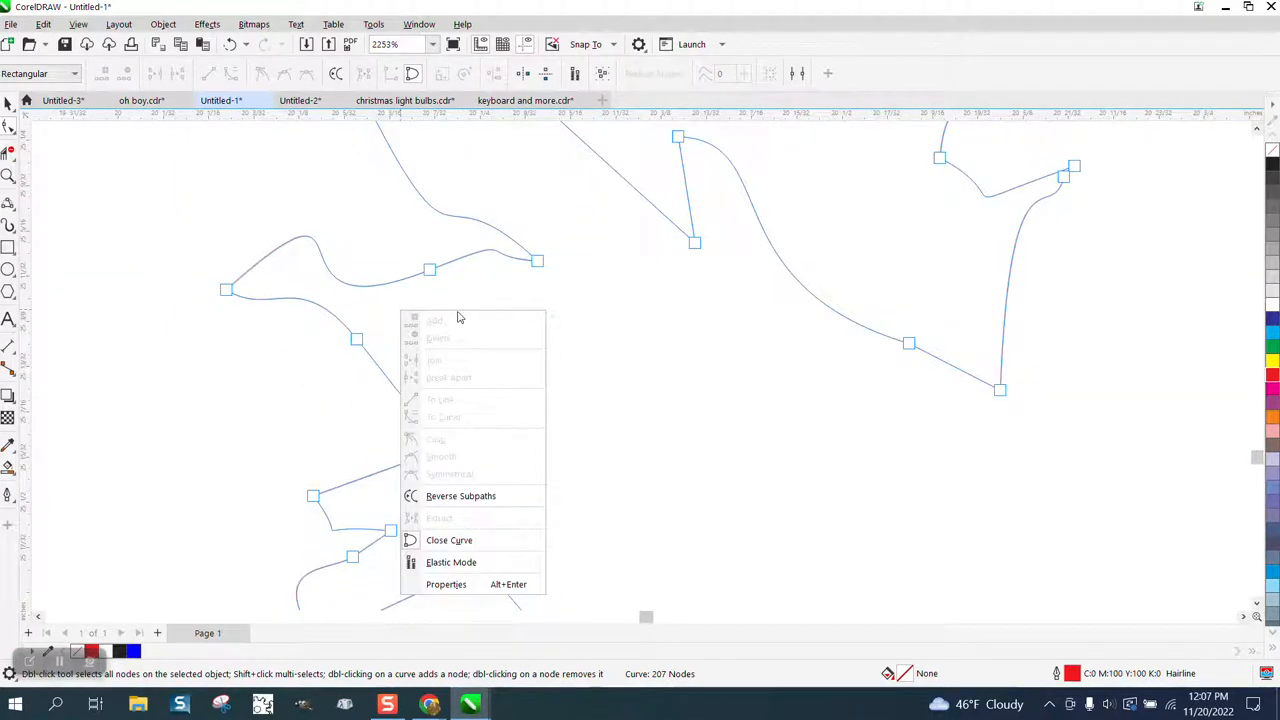
pyautogui.click(7, 103)
# Break the east lake curve apart and delete the leftover letter F outline inside it.
pyautogui.scroll(-3, 211, 245)
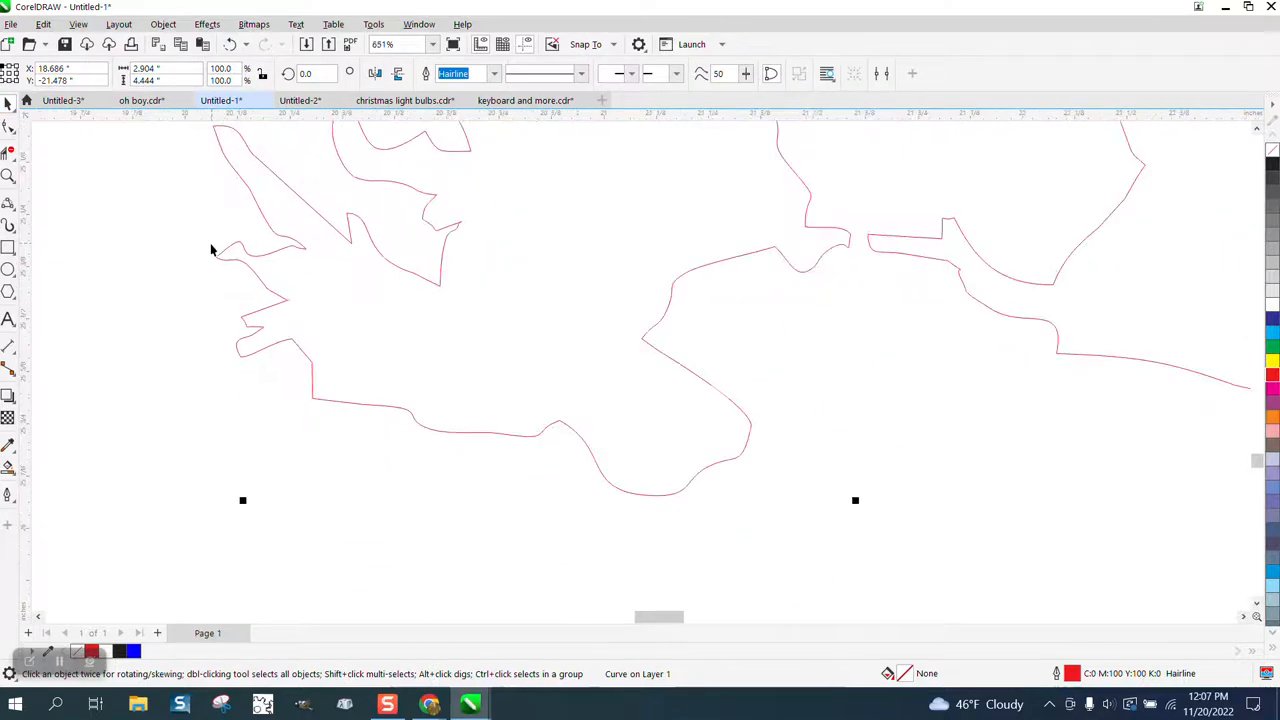
pyautogui.scroll(-4, 211, 247)
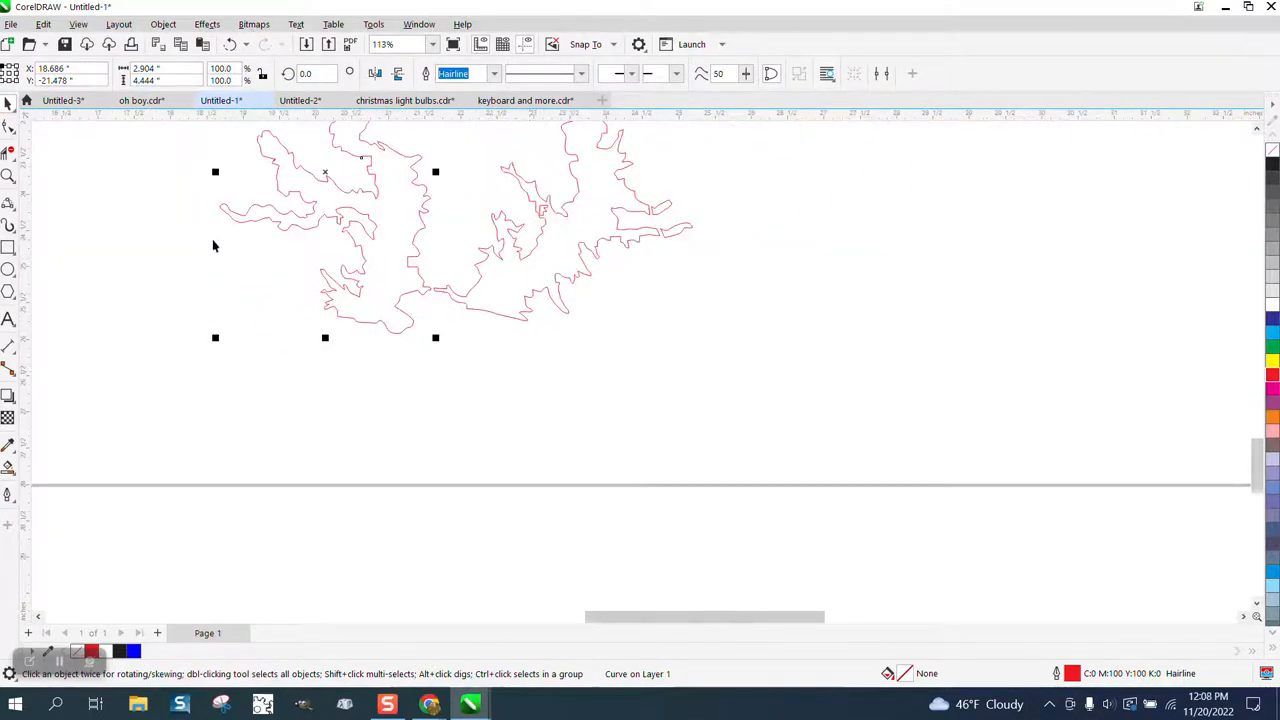
pyautogui.press('z')
pyautogui.moveTo(521, 202); pyautogui.dragTo(703, 315)
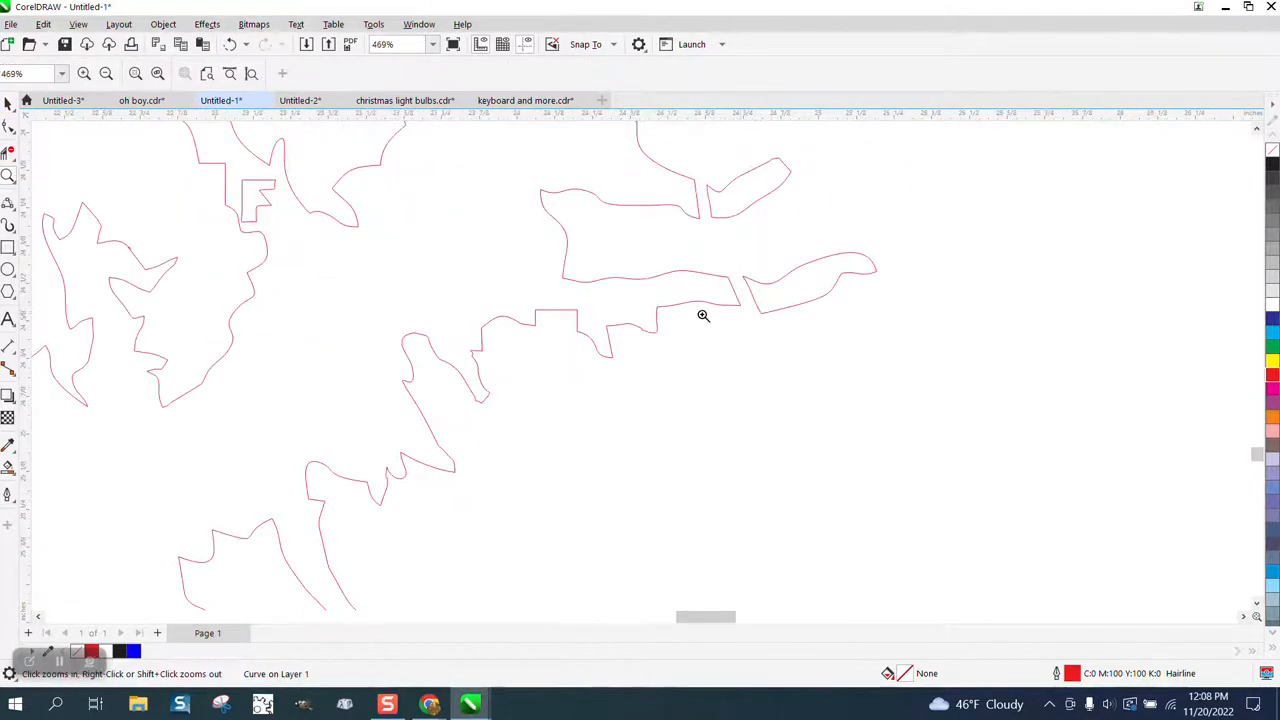
pyautogui.press('space')
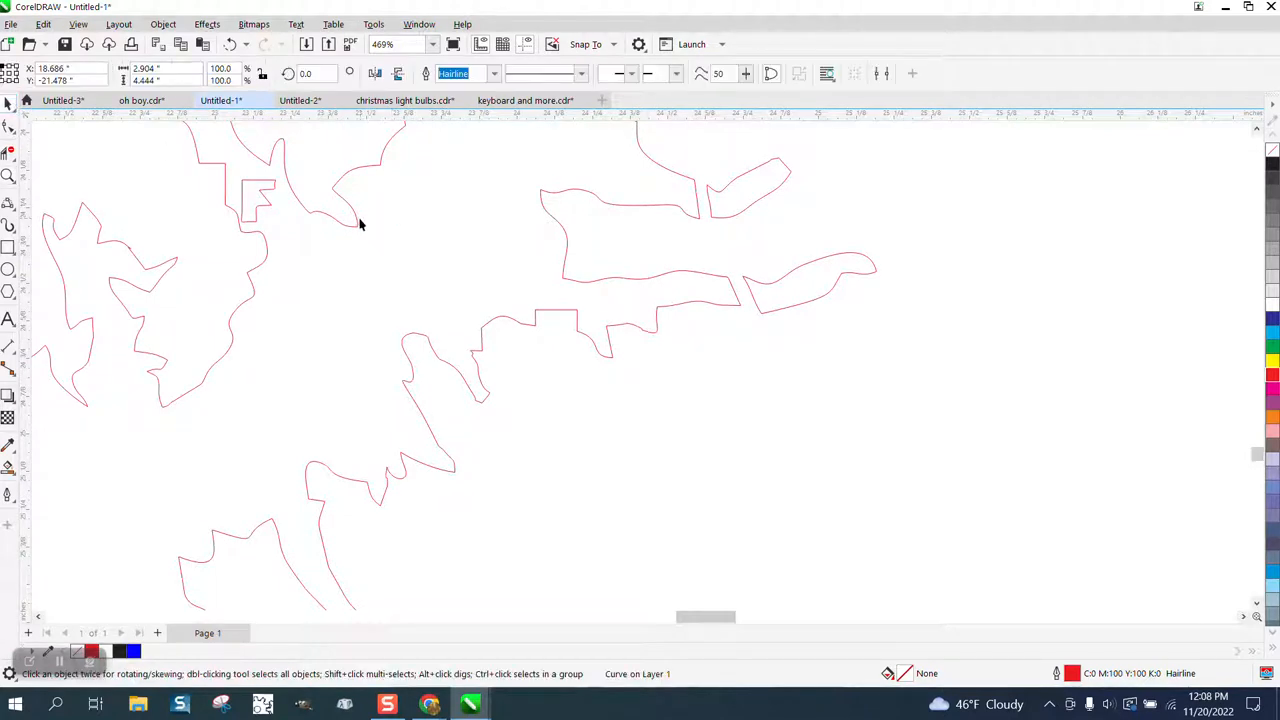
pyautogui.click(362, 226)
pyautogui.click(358, 231)
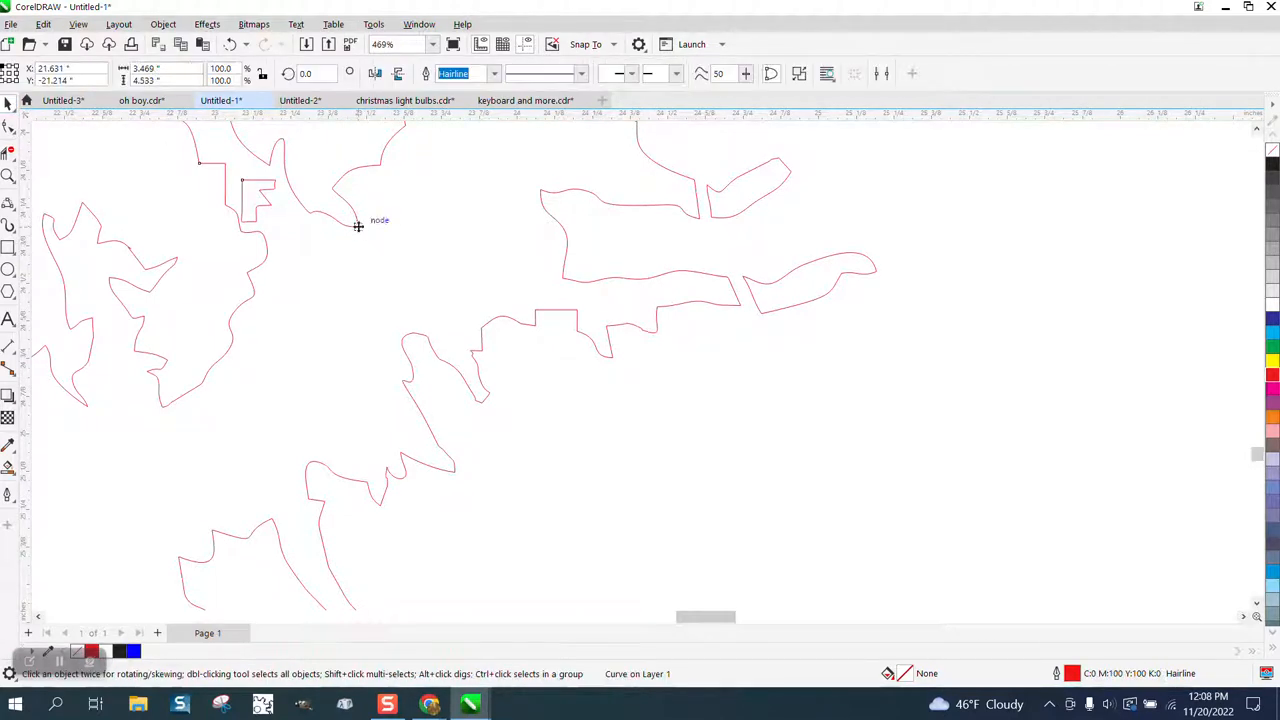
pyautogui.click(163, 24)
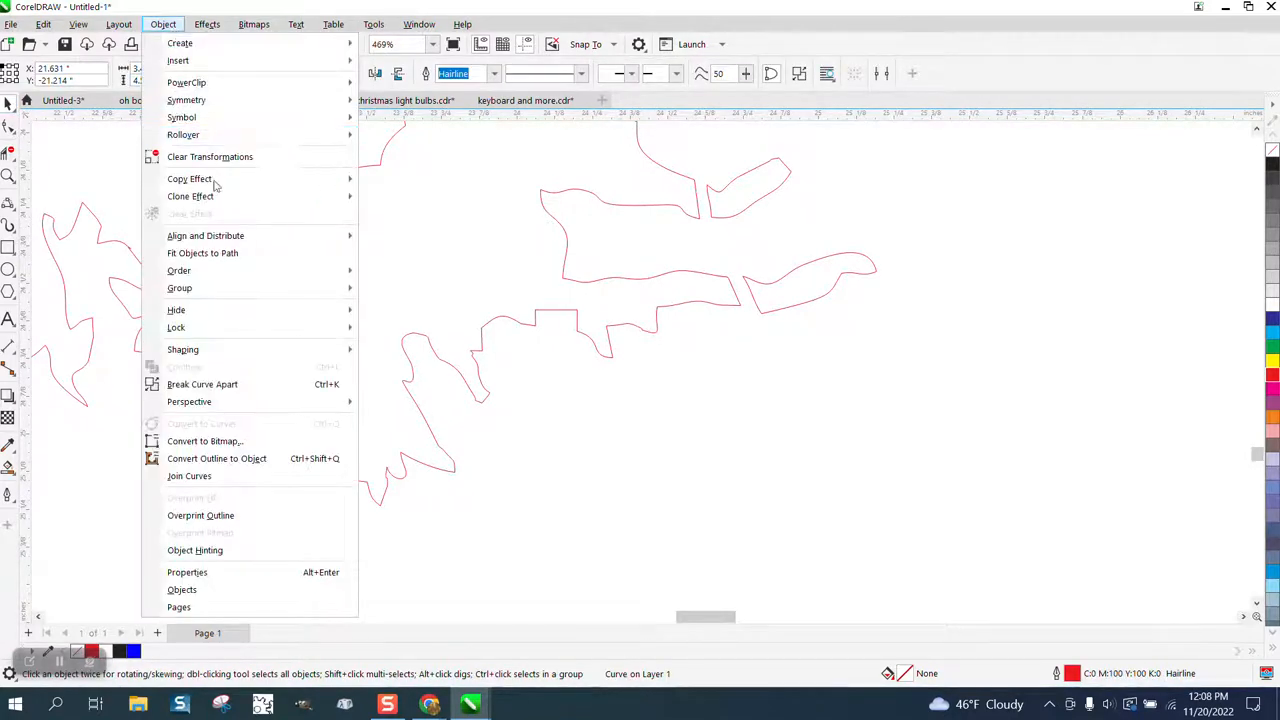
pyautogui.click(243, 385)
pyautogui.click(310, 340)
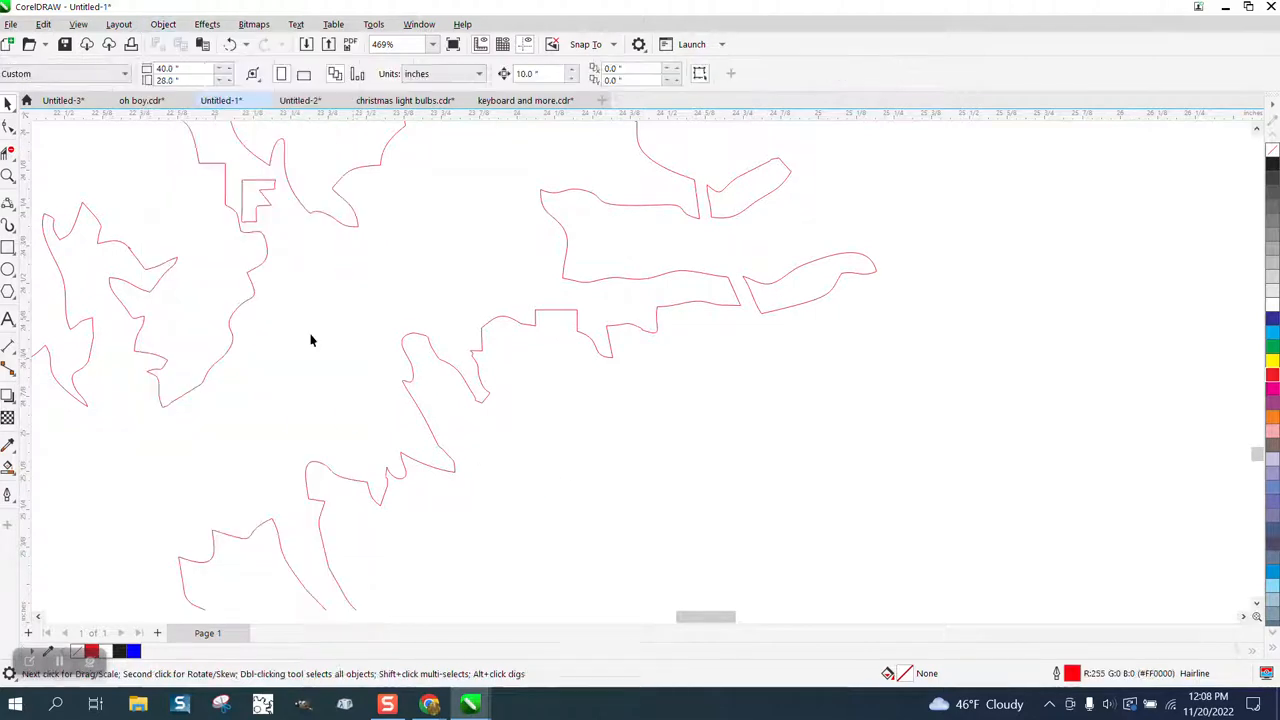
pyautogui.click(259, 207)
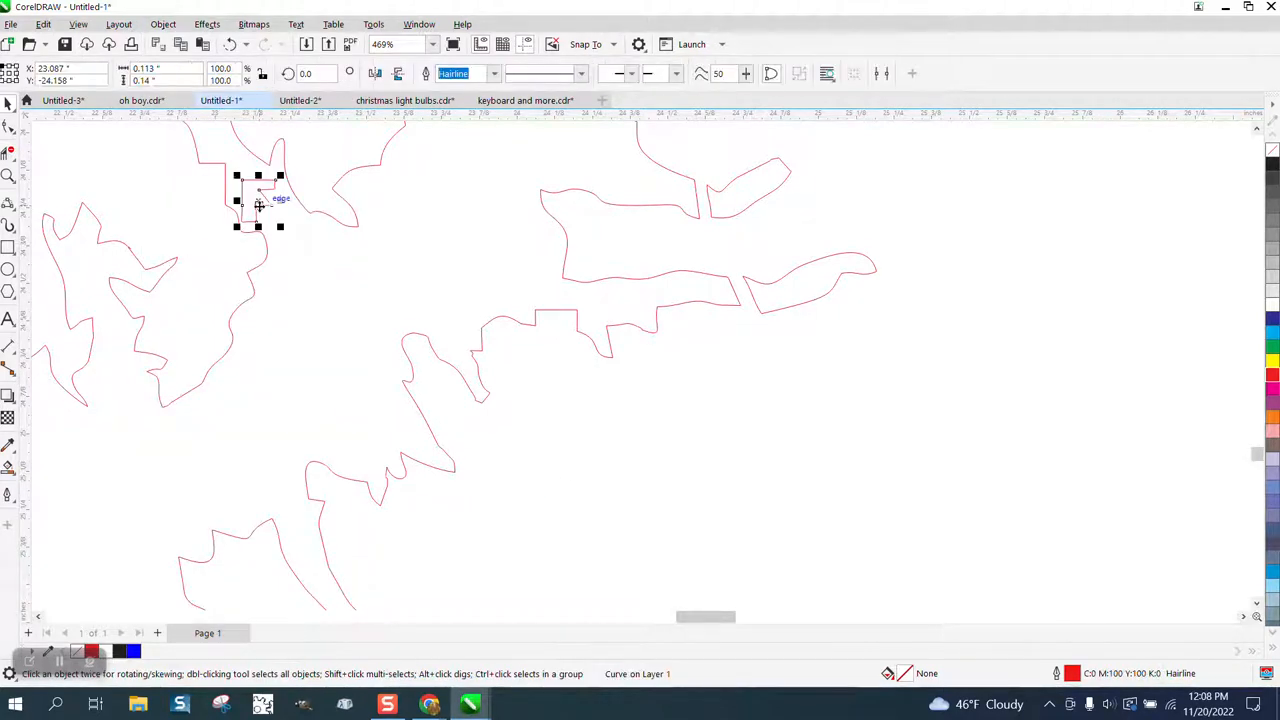
pyautogui.press('Delete')
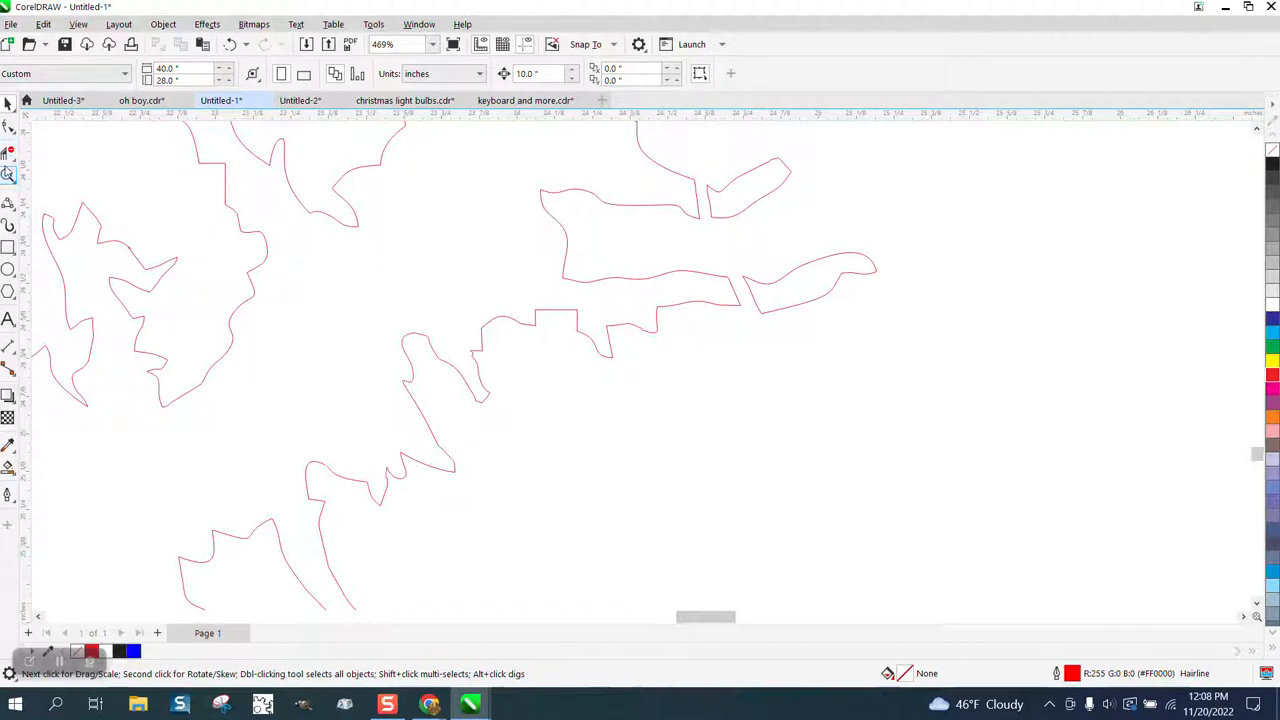
# Cut off the tiny overlapping loop on the shoreline spur west of the removed F with Virtual Segment Delete.
pyautogui.click(9, 176)
pyautogui.moveTo(114, 223); pyautogui.dragTo(200, 286)
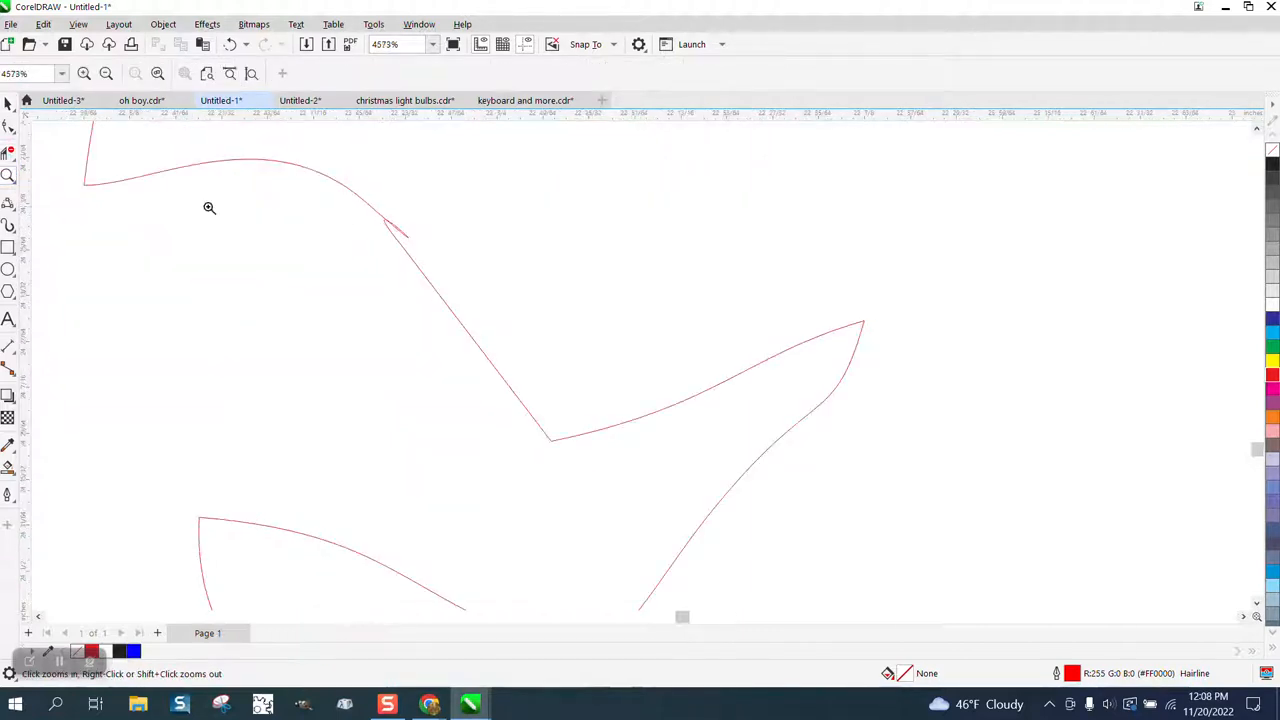
pyautogui.click(9, 151)
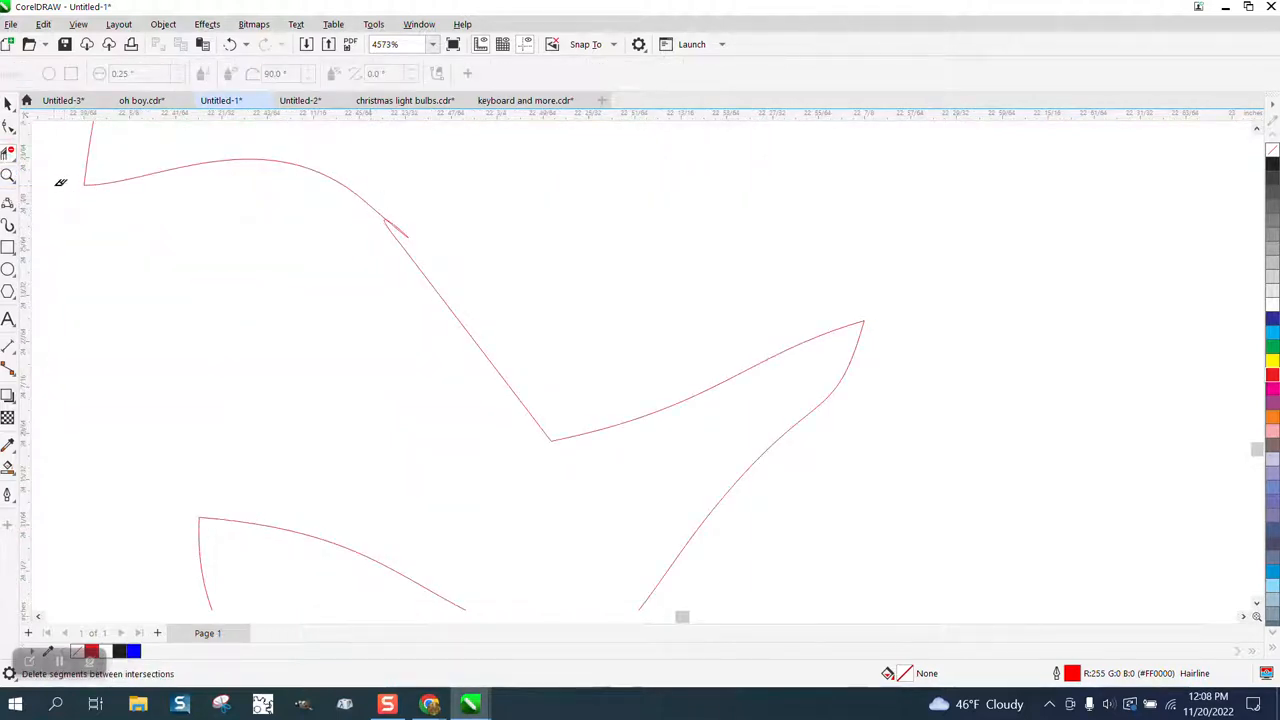
pyautogui.click(9, 175)
pyautogui.moveTo(286, 186); pyautogui.dragTo(506, 323)
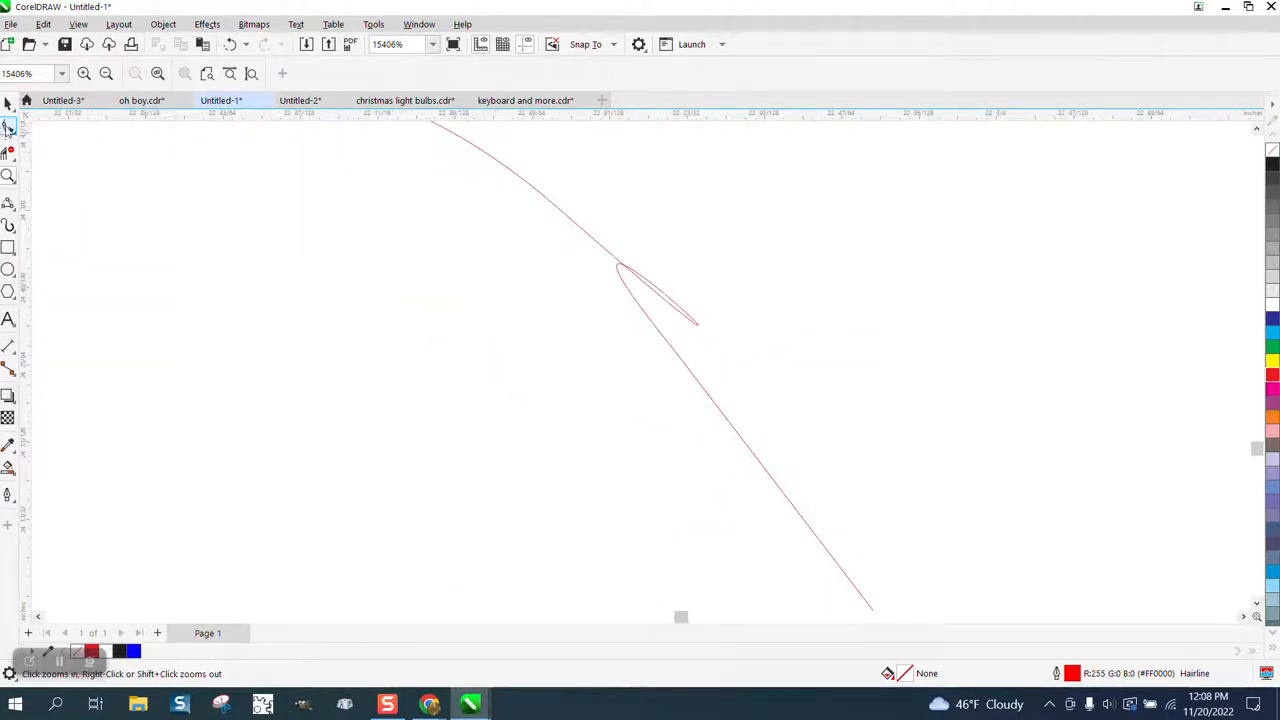
pyautogui.click(9, 152)
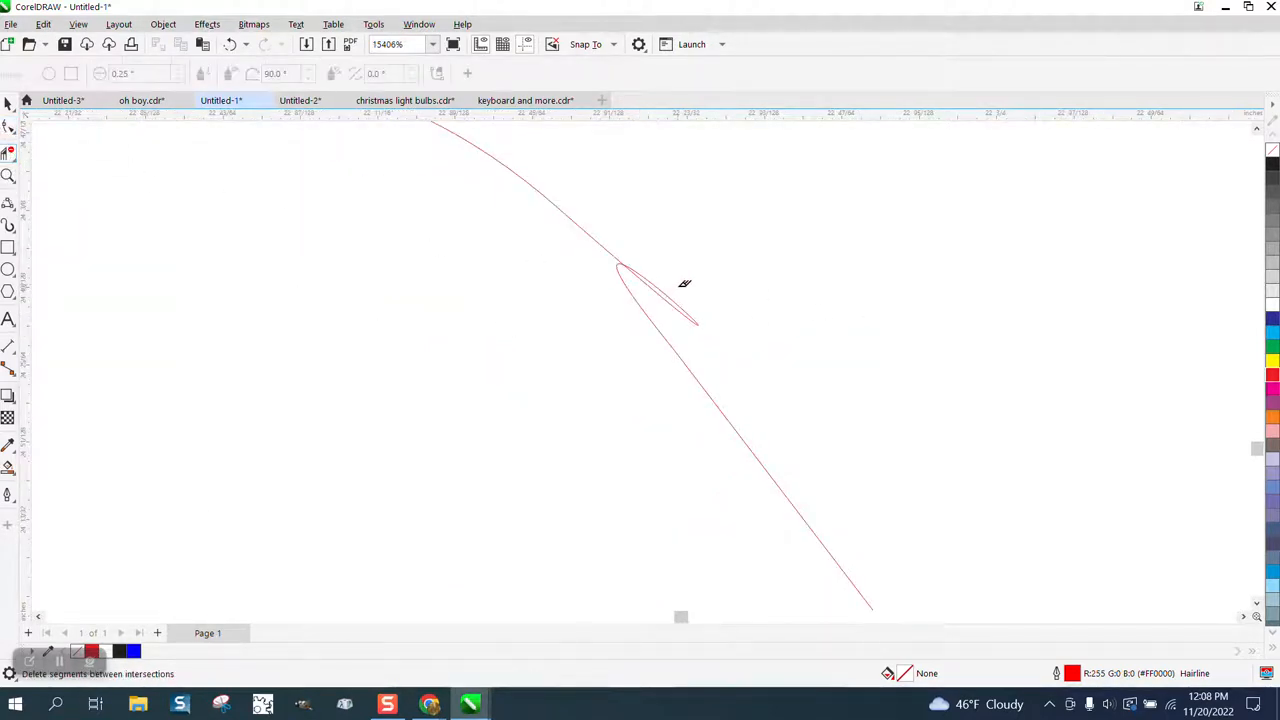
pyautogui.click(665, 305)
# Try to move the loose end node at the cut in the shoreline, and undo the move.
pyautogui.scroll(-2, 610, 290)
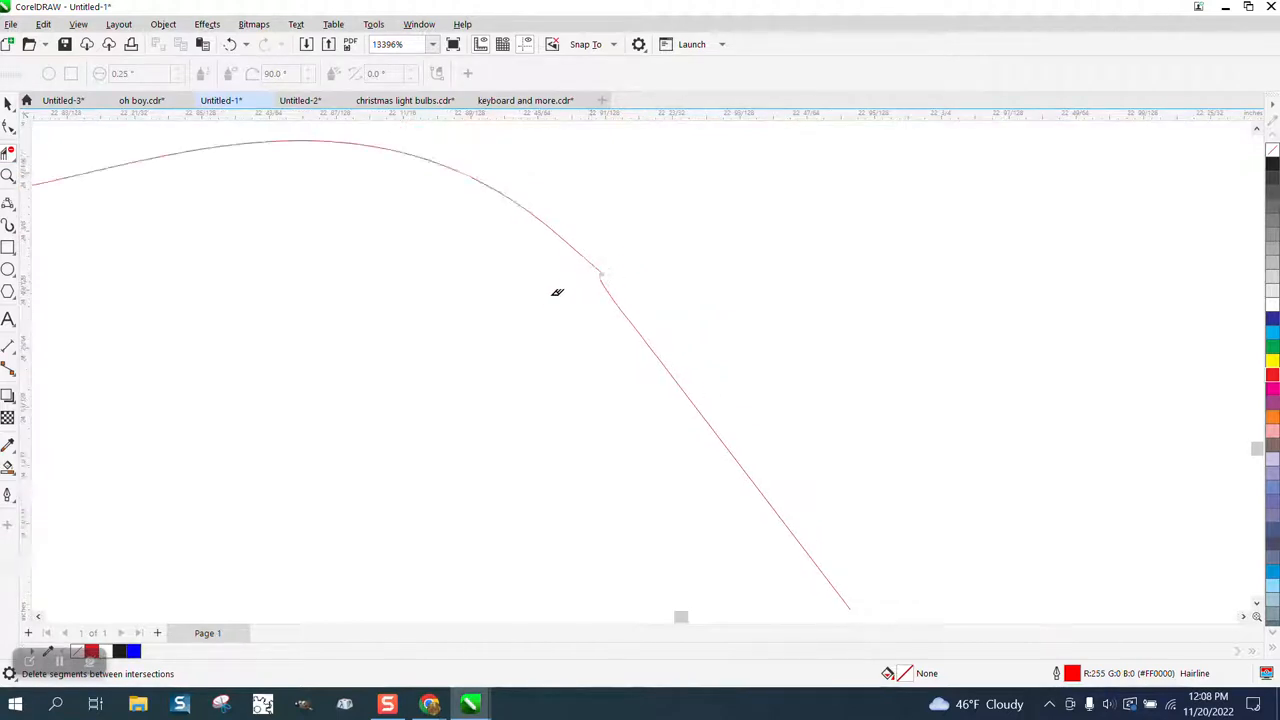
pyautogui.scroll(-3, 557, 292)
pyautogui.press('F10')
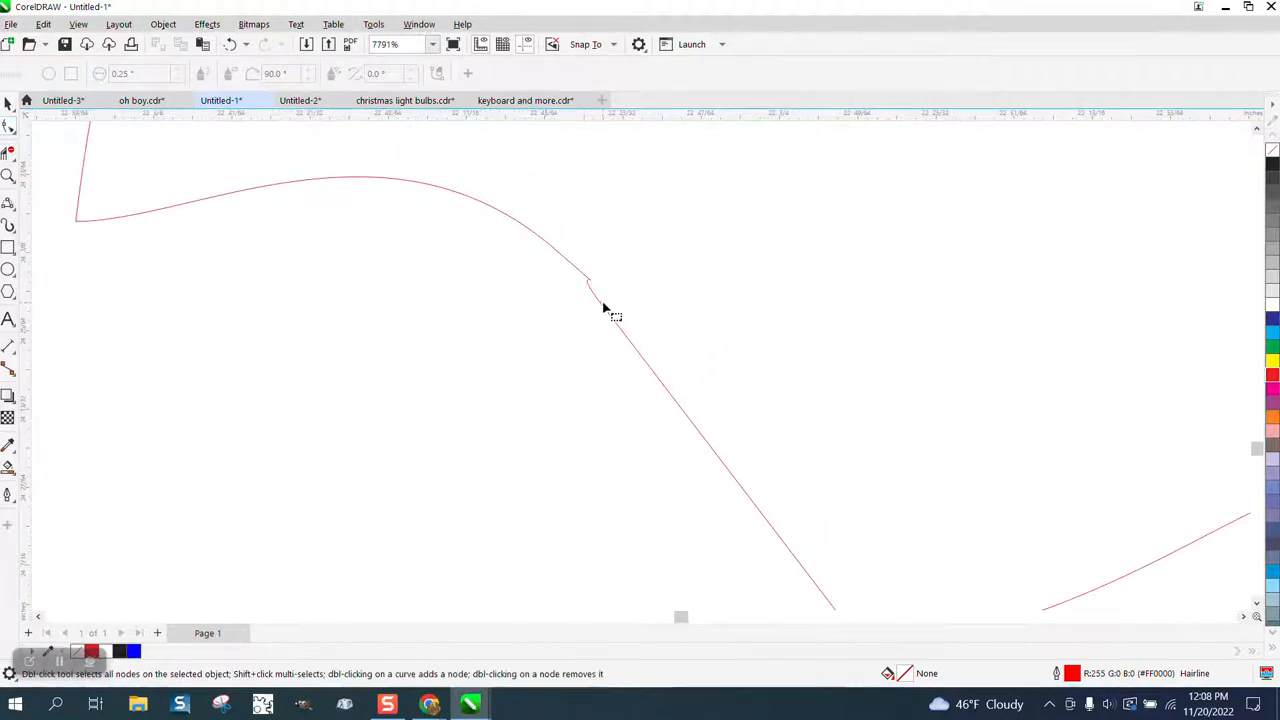
pyautogui.click(604, 310)
pyautogui.moveTo(590, 298); pyautogui.dragTo(551, 344)
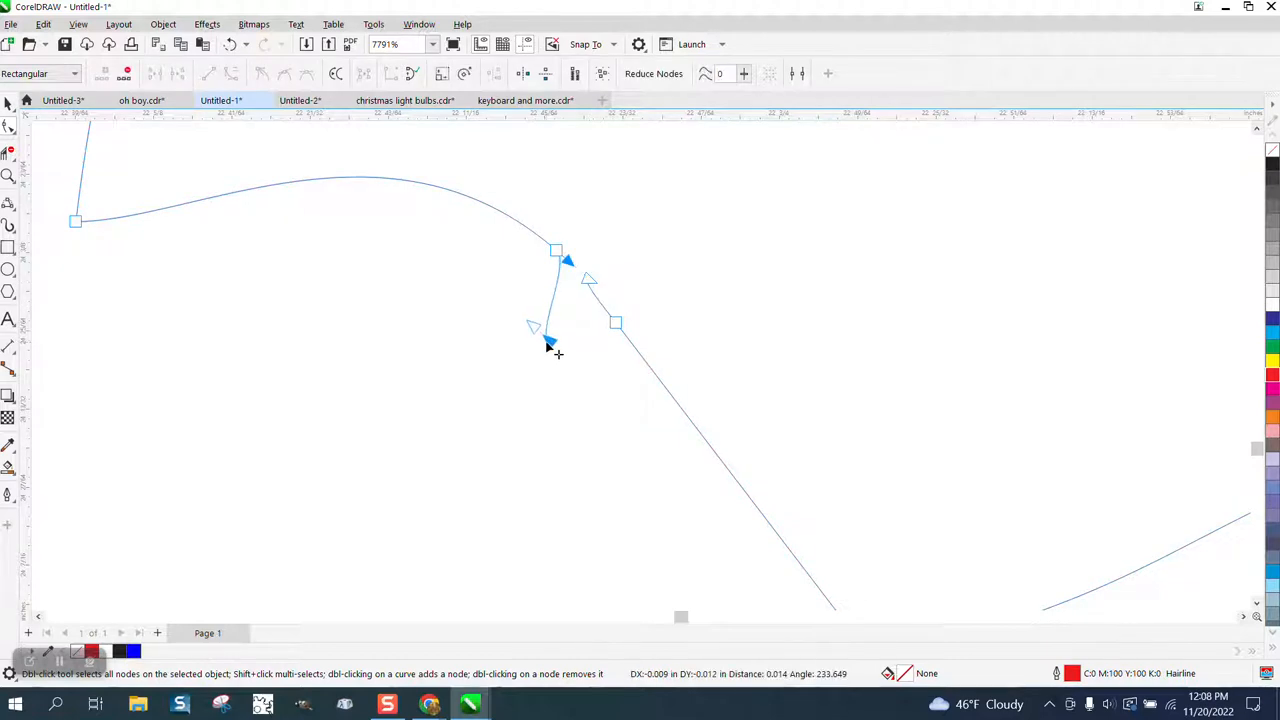
pyautogui.click(228, 45)
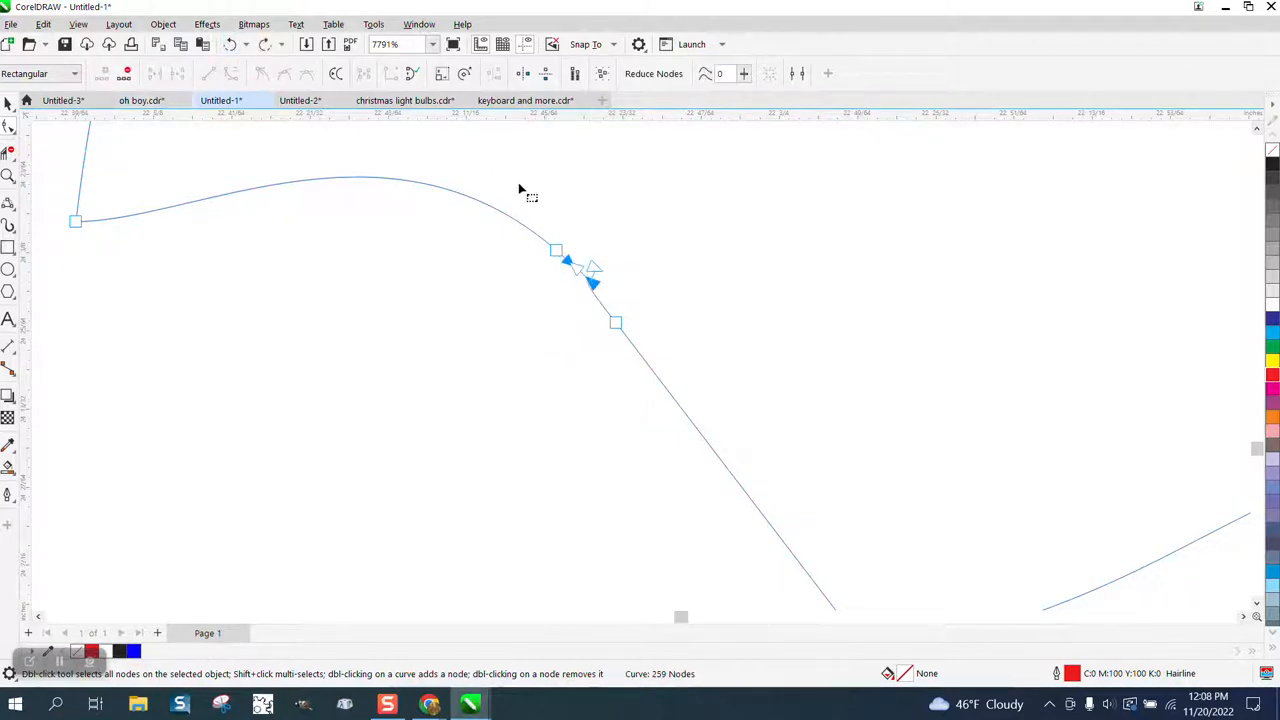
# Join the two open end nodes at the cut using Join Curves with Extend and a 0.1" gap tolerance.
pyautogui.click(641, 240)
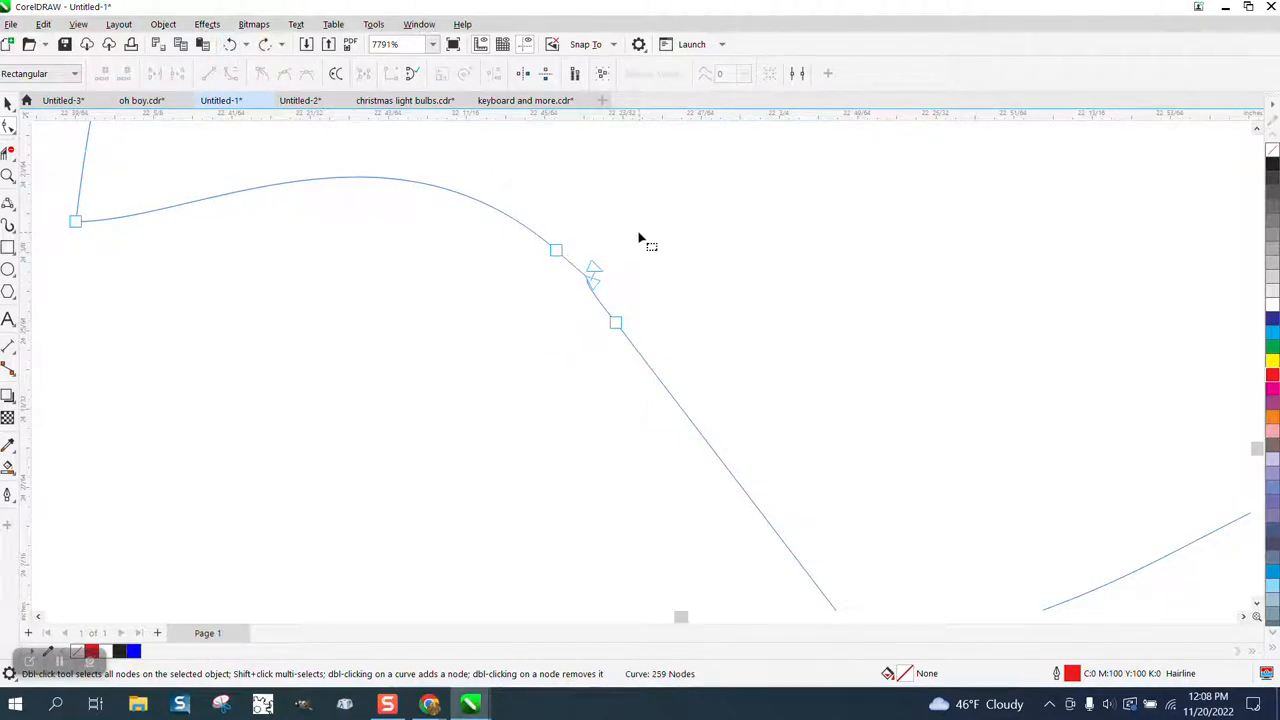
pyautogui.click(575, 312)
pyautogui.click(419, 24)
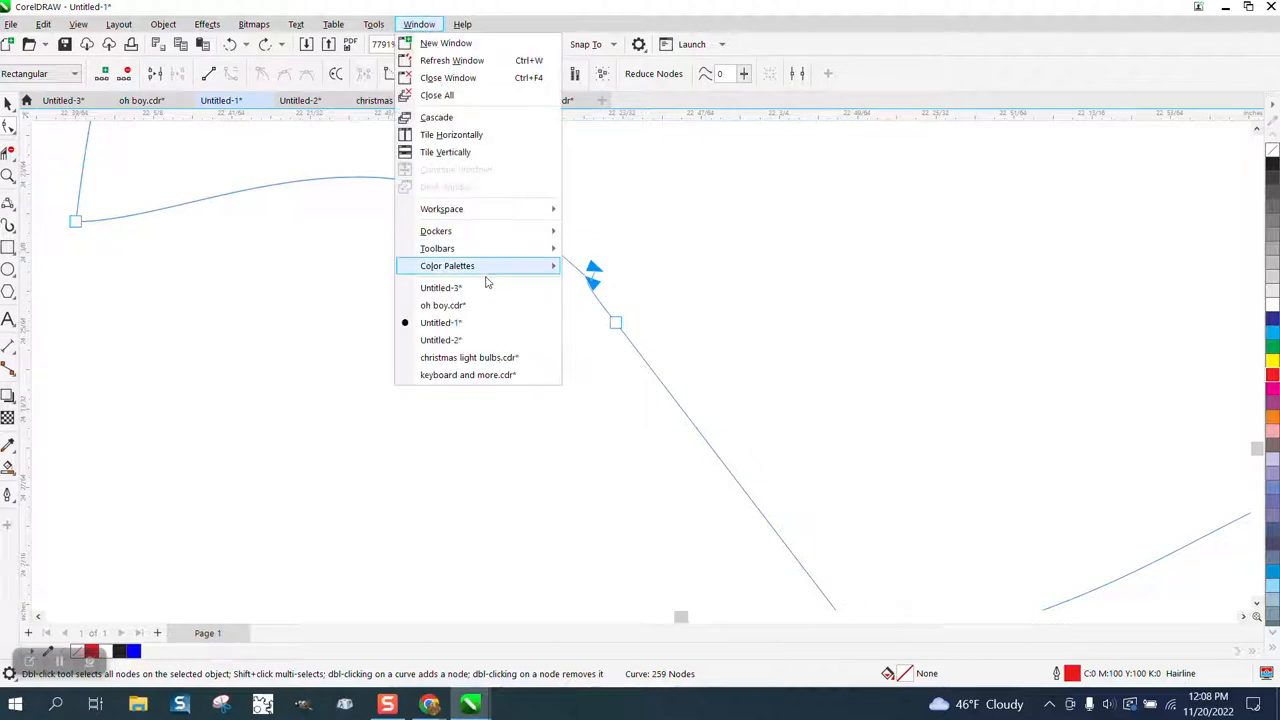
pyautogui.moveTo(448, 236)
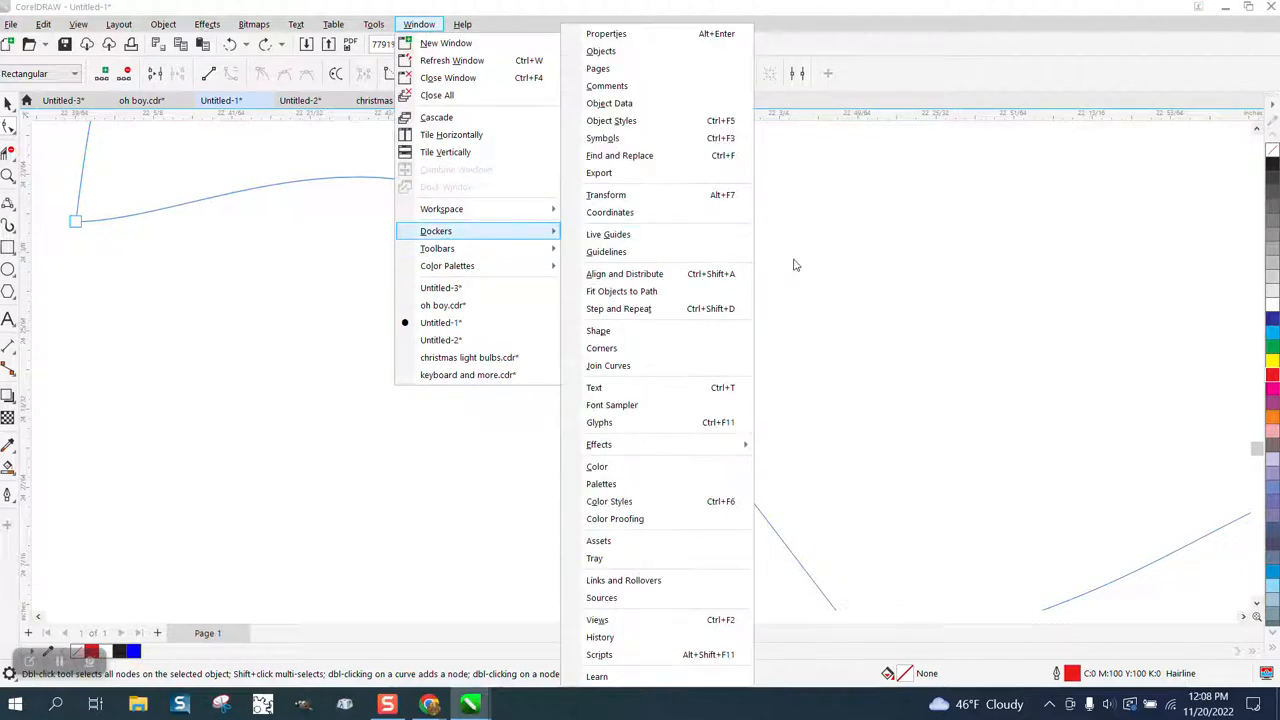
pyautogui.click(624, 366)
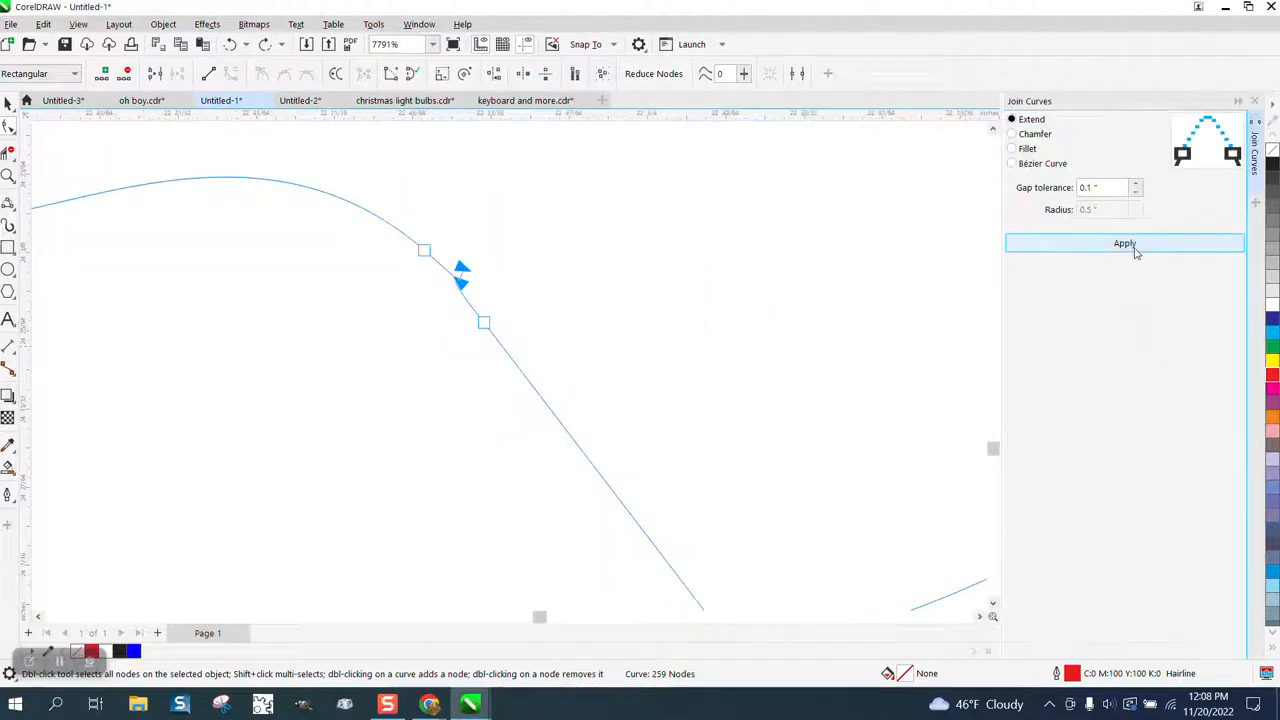
pyautogui.click(1135, 250)
# Delete the surplus node next to the joined point to smooth the shoreline.
pyautogui.click(655, 286)
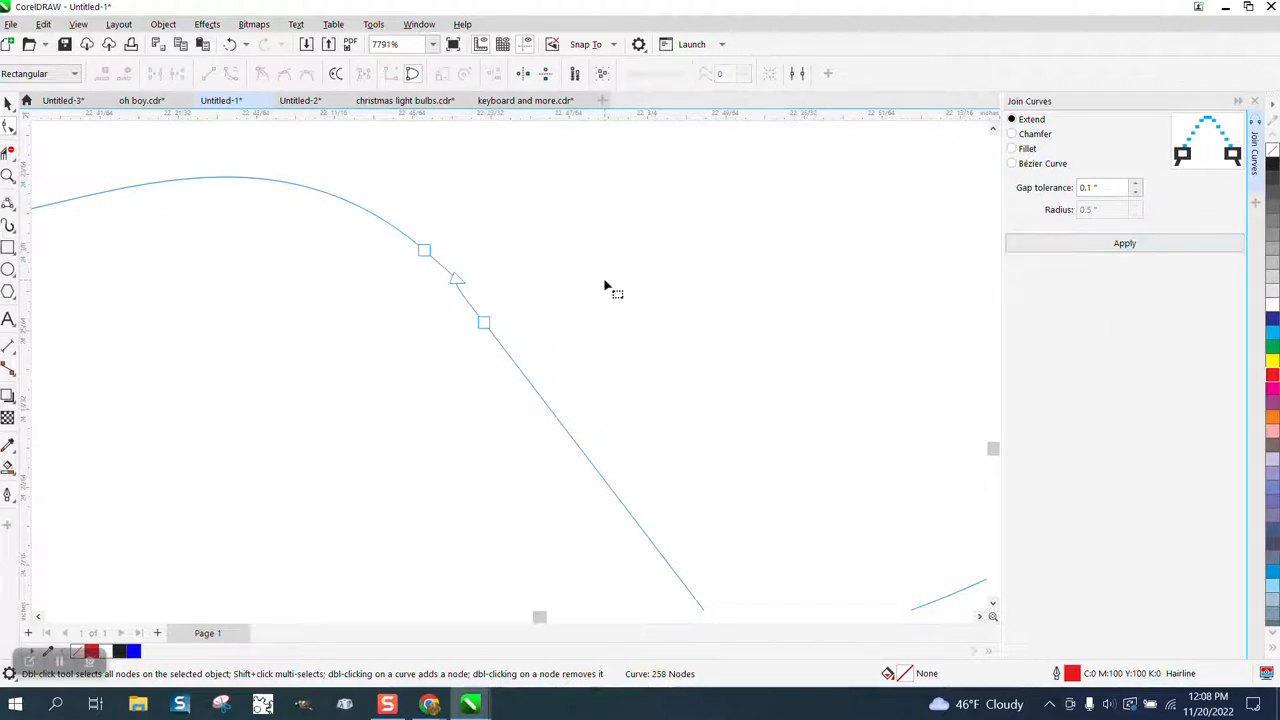
pyautogui.moveTo(447, 293); pyautogui.dragTo(435, 295)
pyautogui.press('Delete')
# Delete the leftover letter H outline from the east lake's northern arm.
pyautogui.scroll(-2, 416, 216)
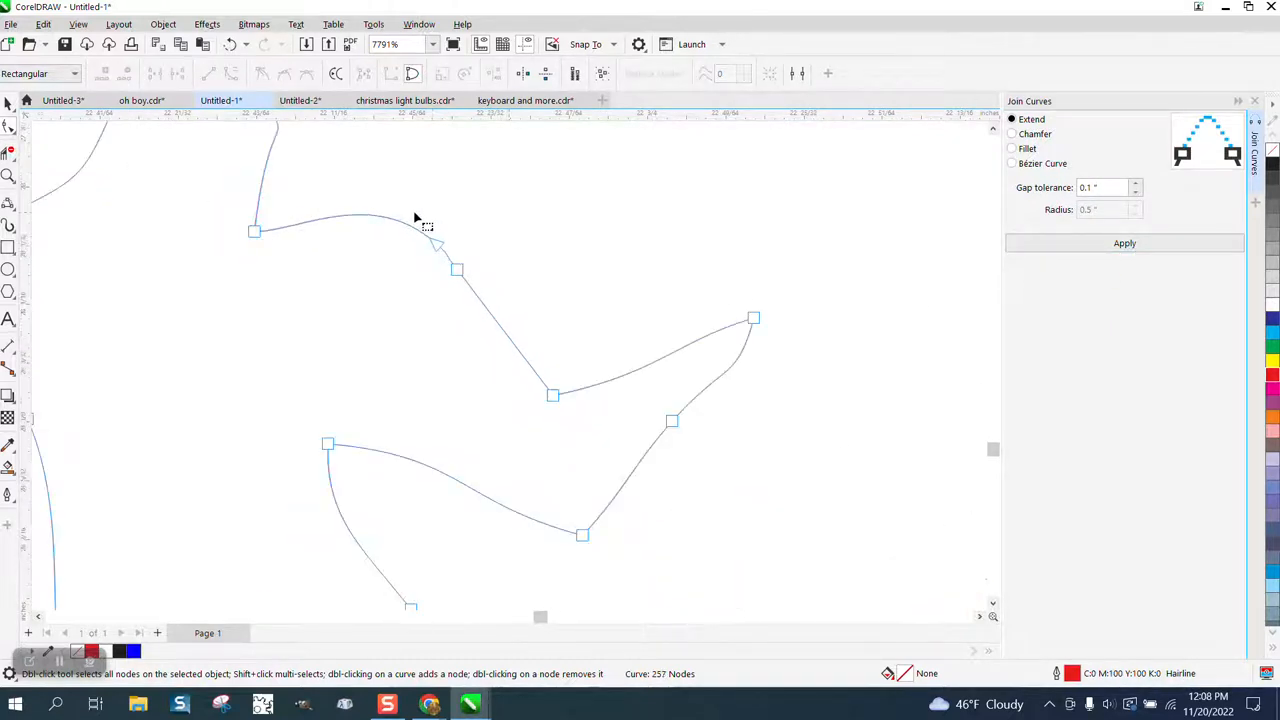
pyautogui.scroll(-4, 428, 234)
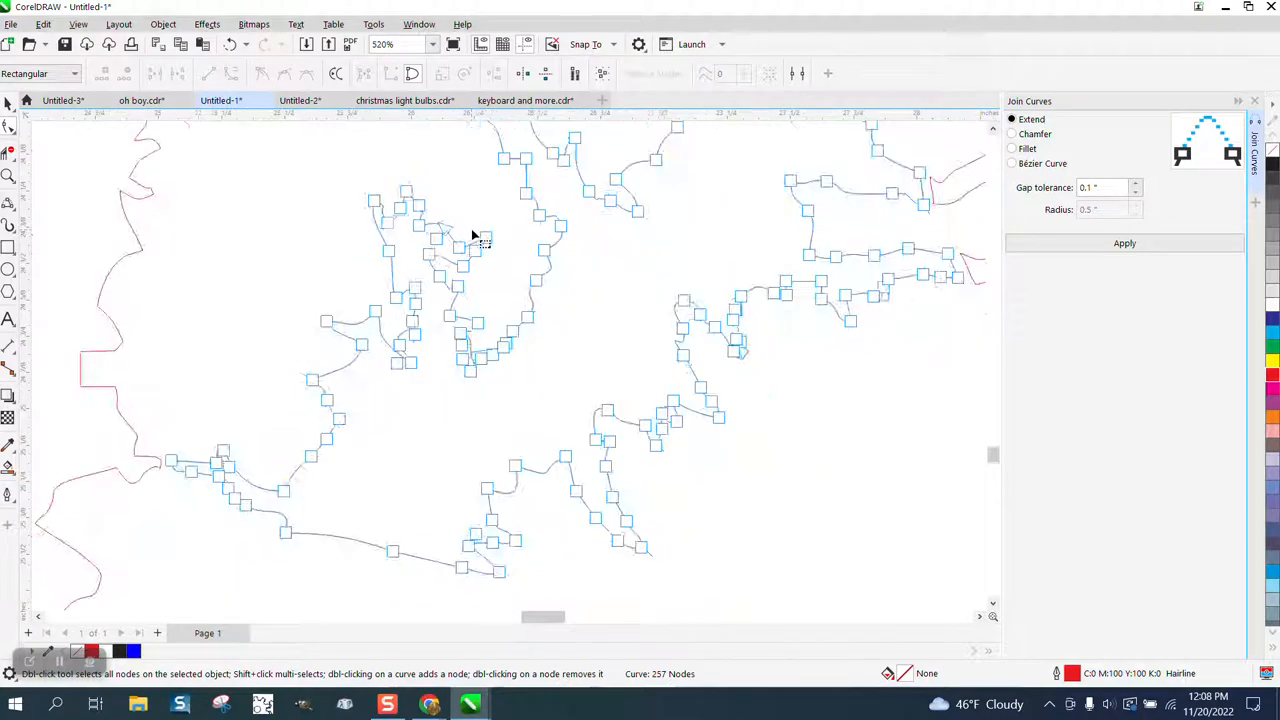
pyautogui.scroll(-2, 588, 300)
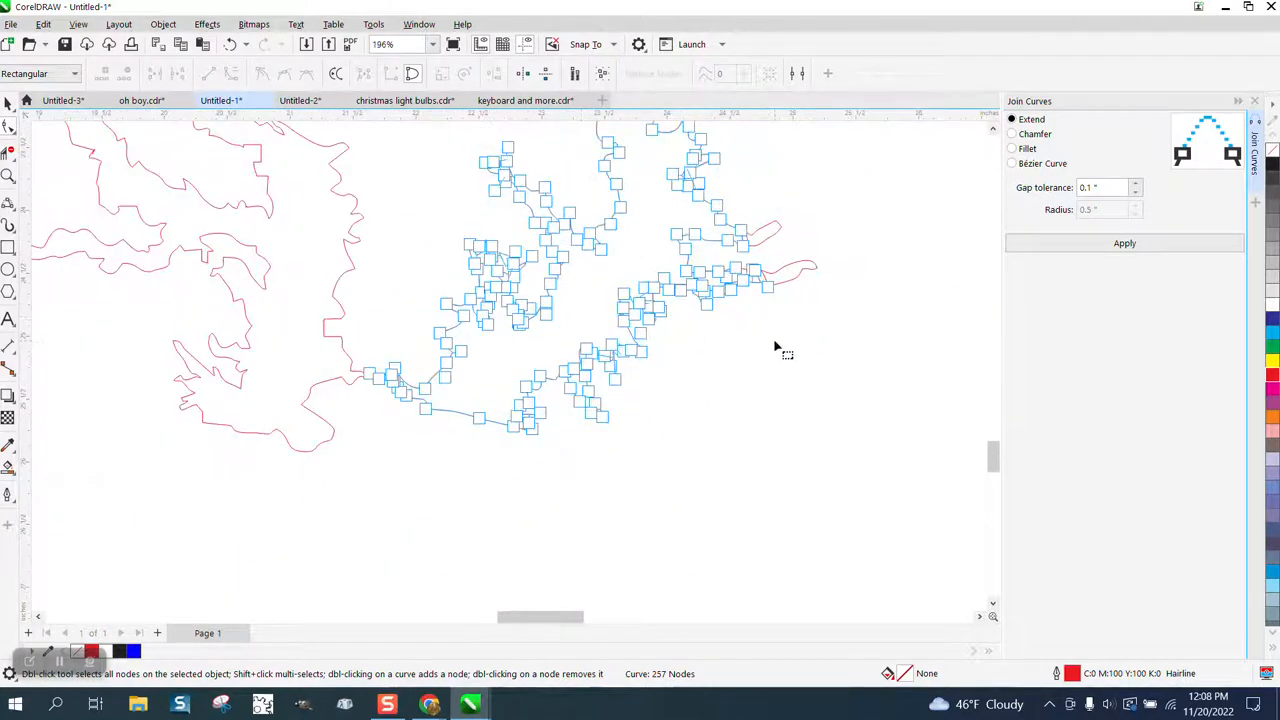
pyautogui.scroll(-3, 728, 350)
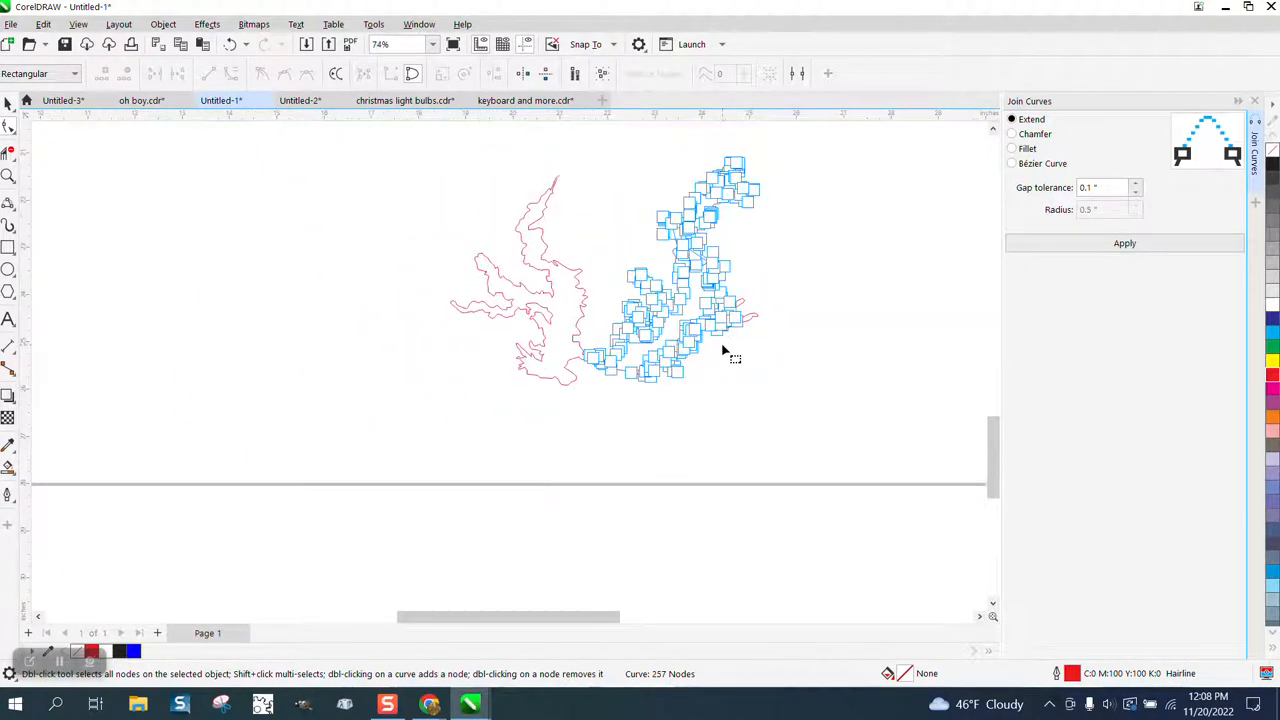
pyautogui.click(8, 175)
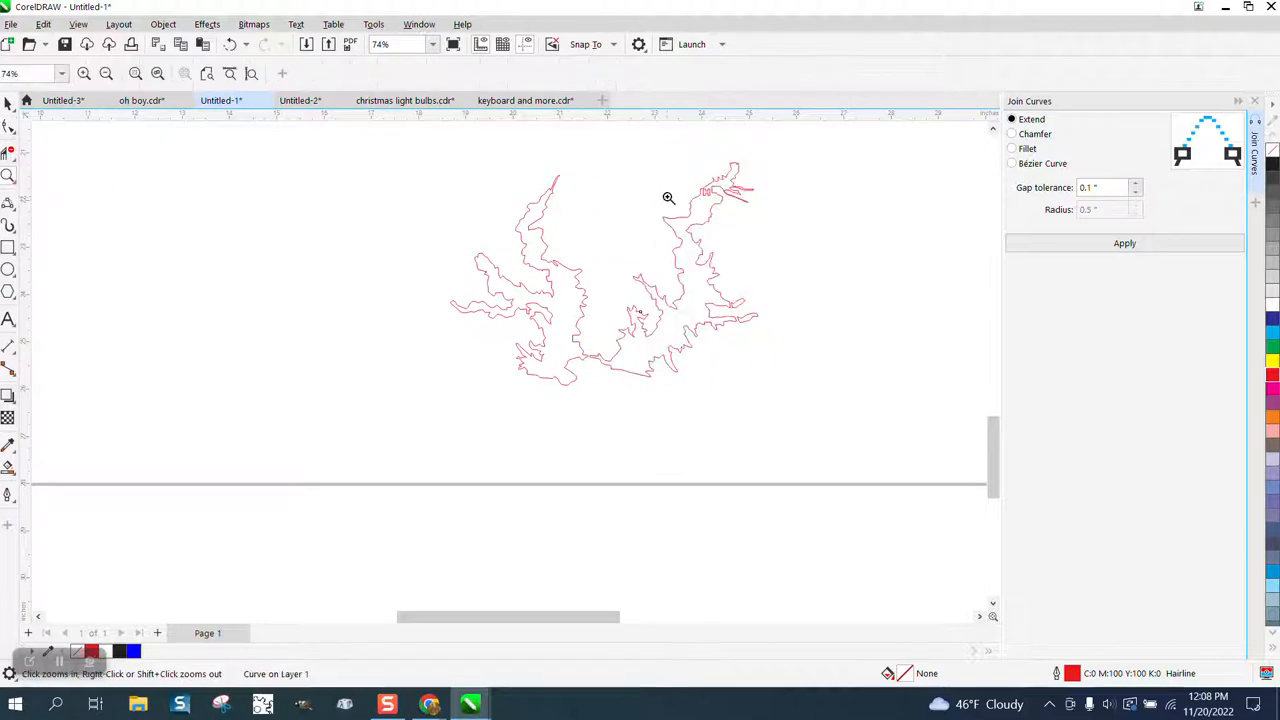
pyautogui.moveTo(677, 174); pyautogui.dragTo(802, 225)
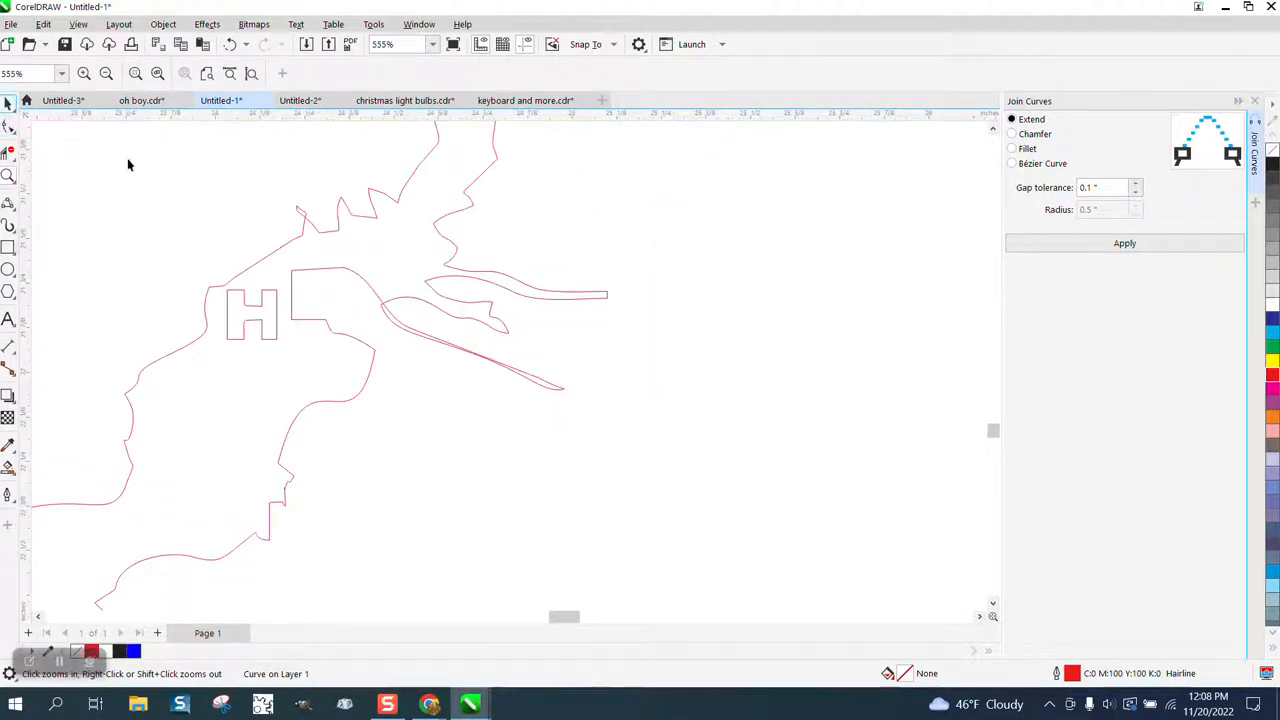
pyautogui.press('space')
pyautogui.click(274, 302)
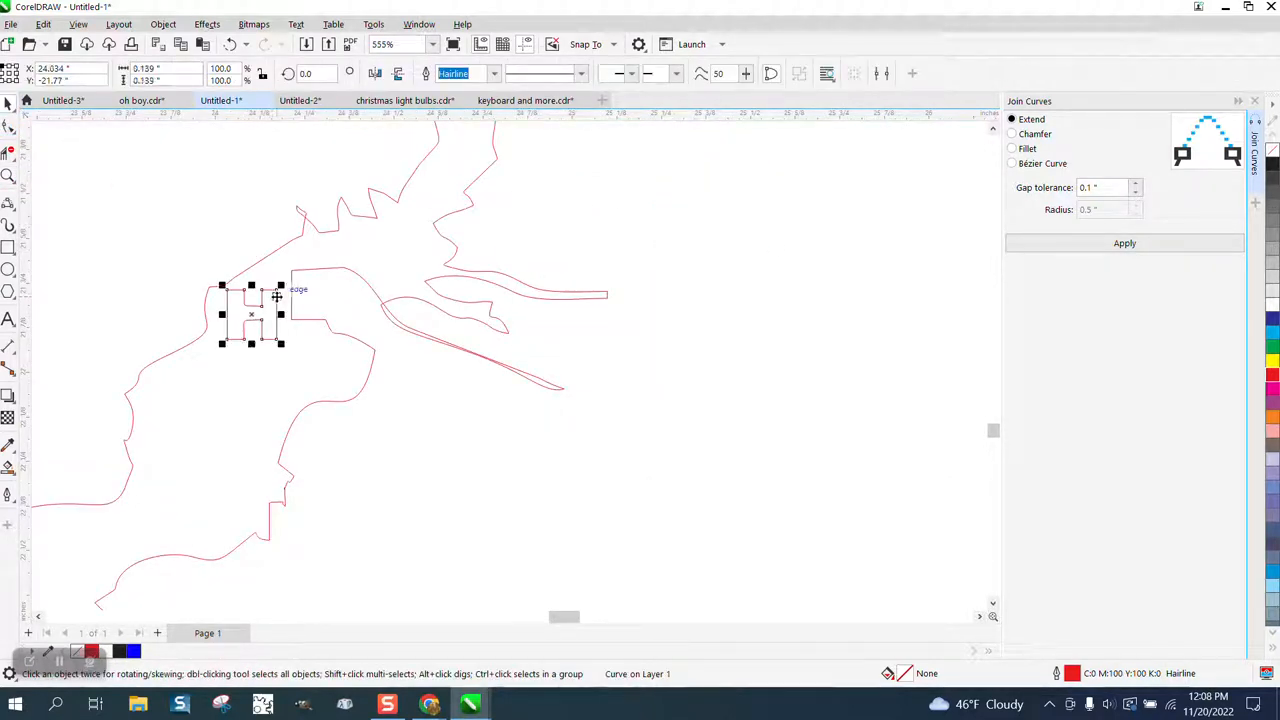
pyautogui.press('Delete')
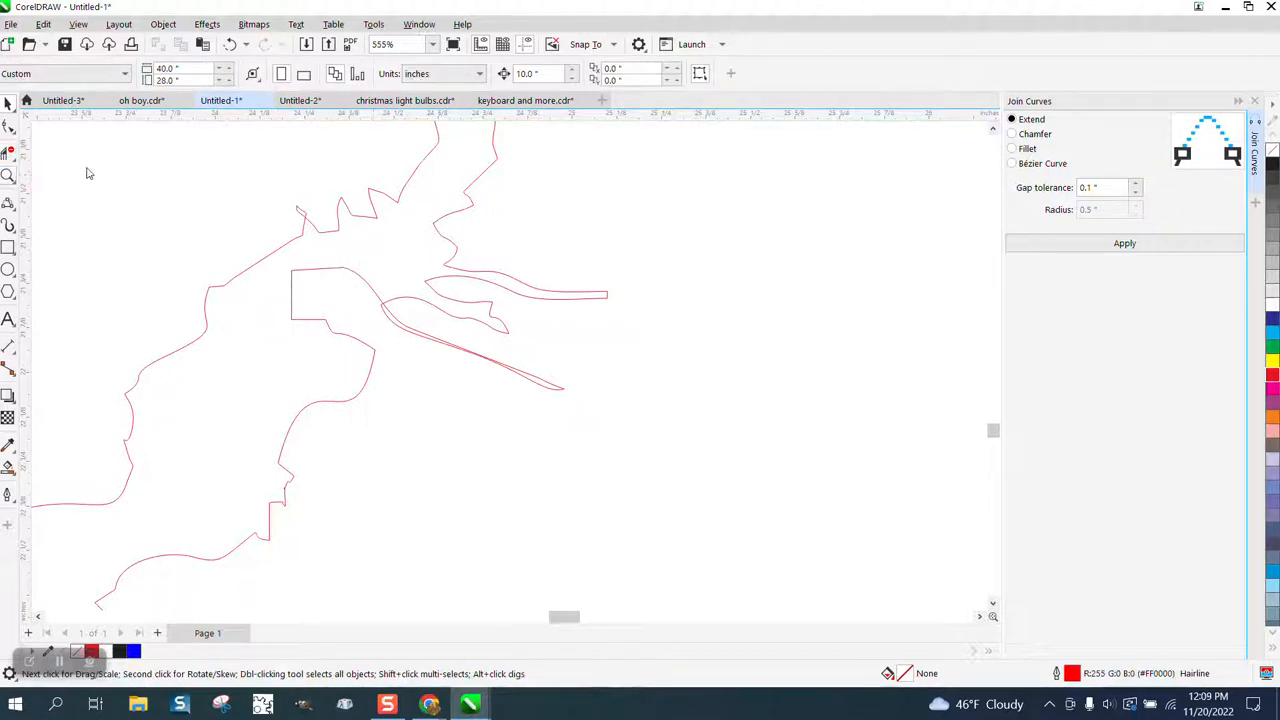
# Delete the two nodes that form the crossed spike on the northern arm's shoreline above where the H was.
pyautogui.press('z')
pyautogui.moveTo(263, 186); pyautogui.dragTo(457, 277)
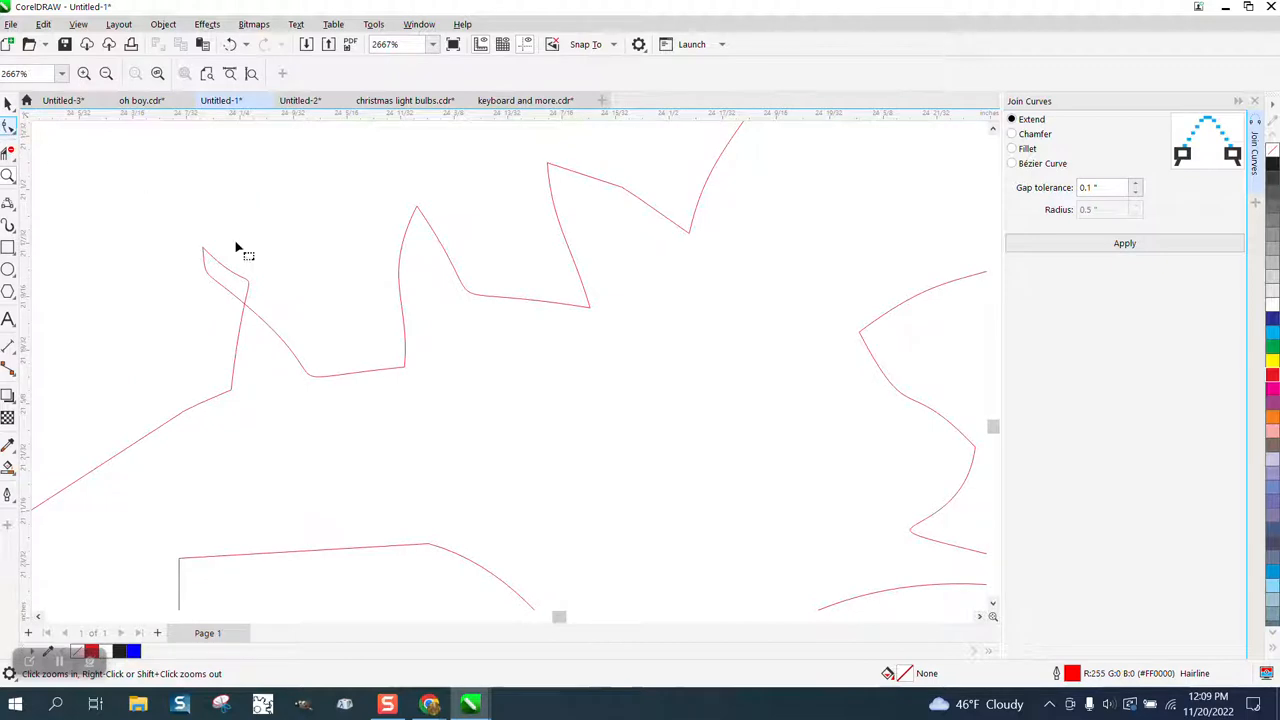
pyautogui.click(248, 288)
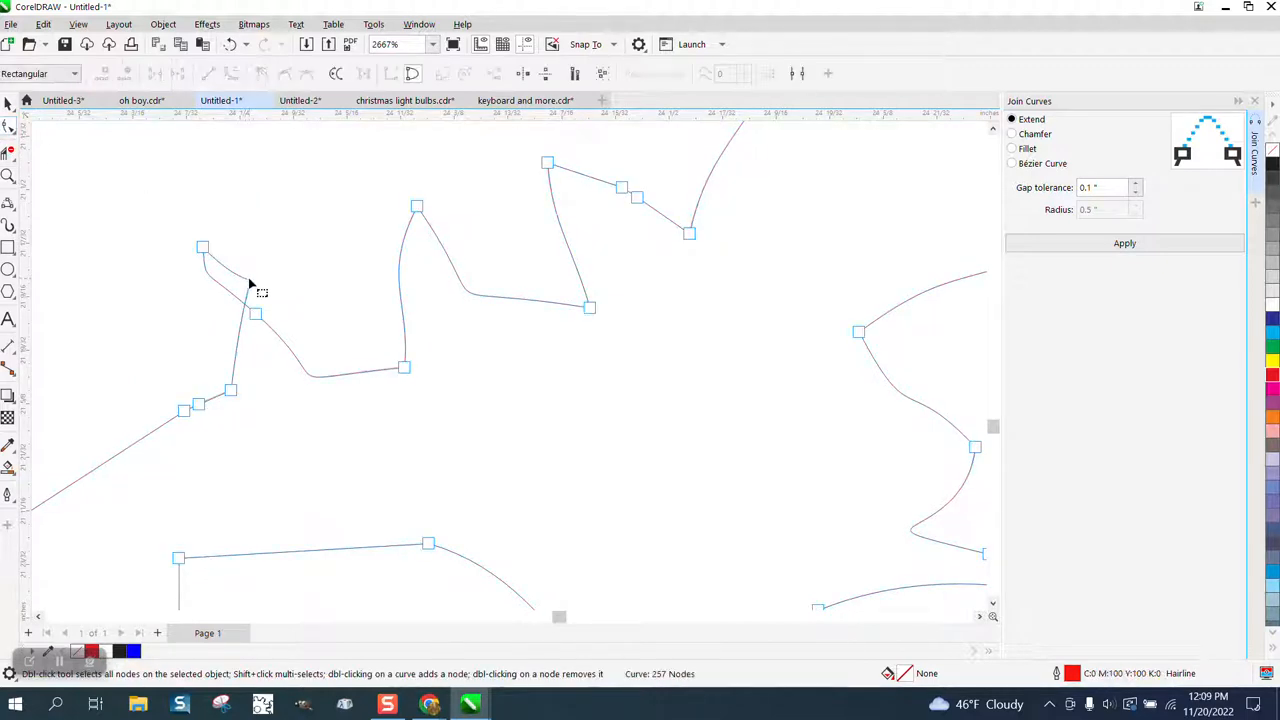
pyautogui.click(203, 247)
pyautogui.press('Delete')
pyautogui.click(256, 315)
pyautogui.press('Delete')
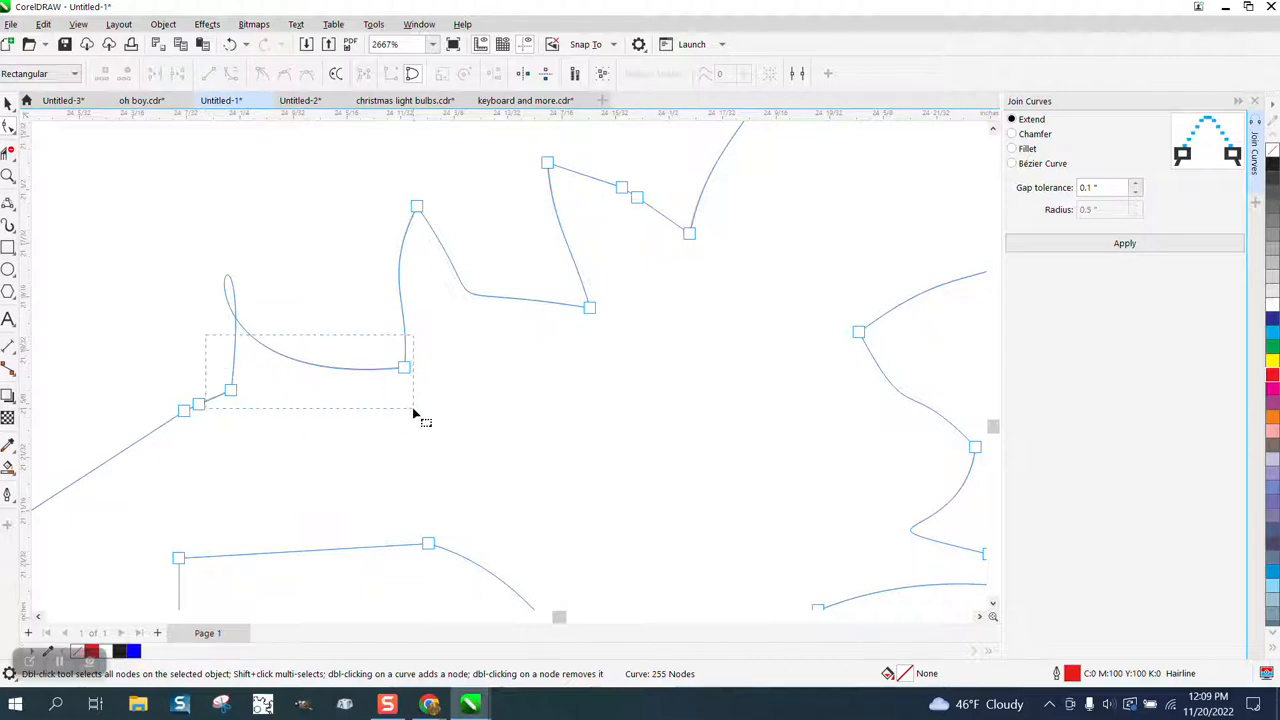
# Select the two nodes at the base of the remaining loop and convert their curve segments to straight lines.
pyautogui.moveTo(416, 414); pyautogui.dragTo(417, 406)
pyautogui.rightClick(406, 370)
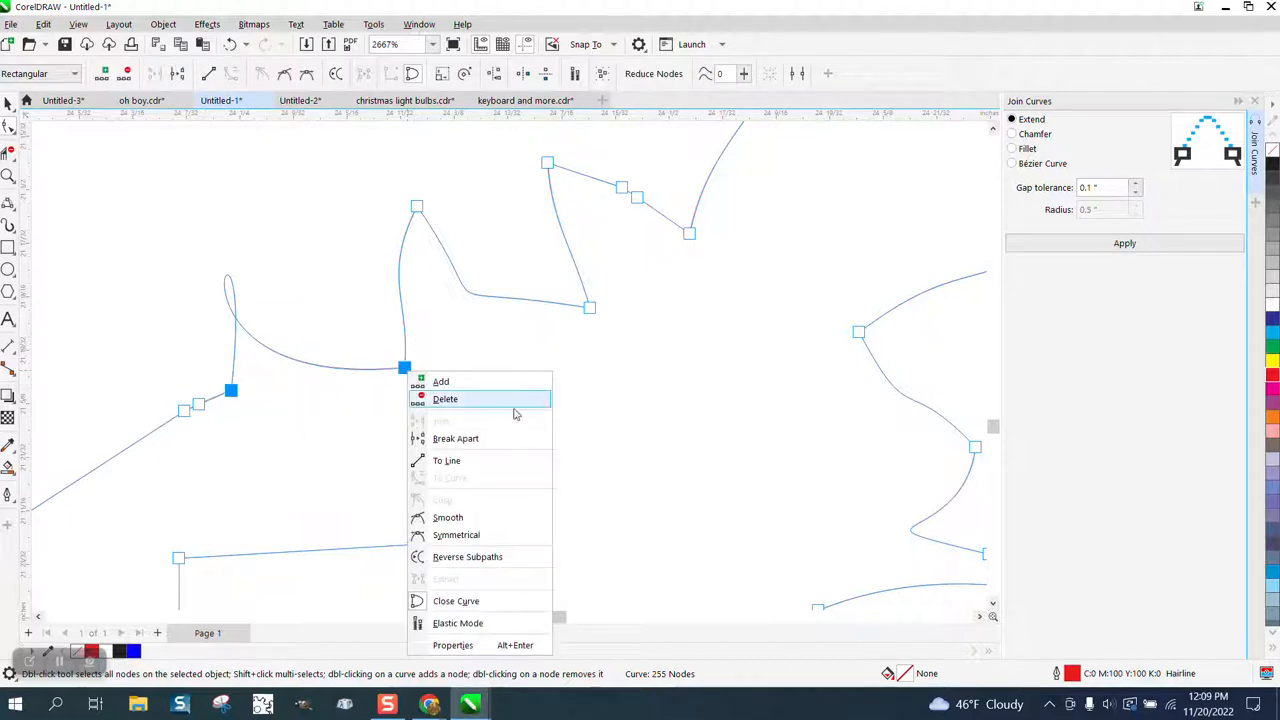
pyautogui.click(450, 461)
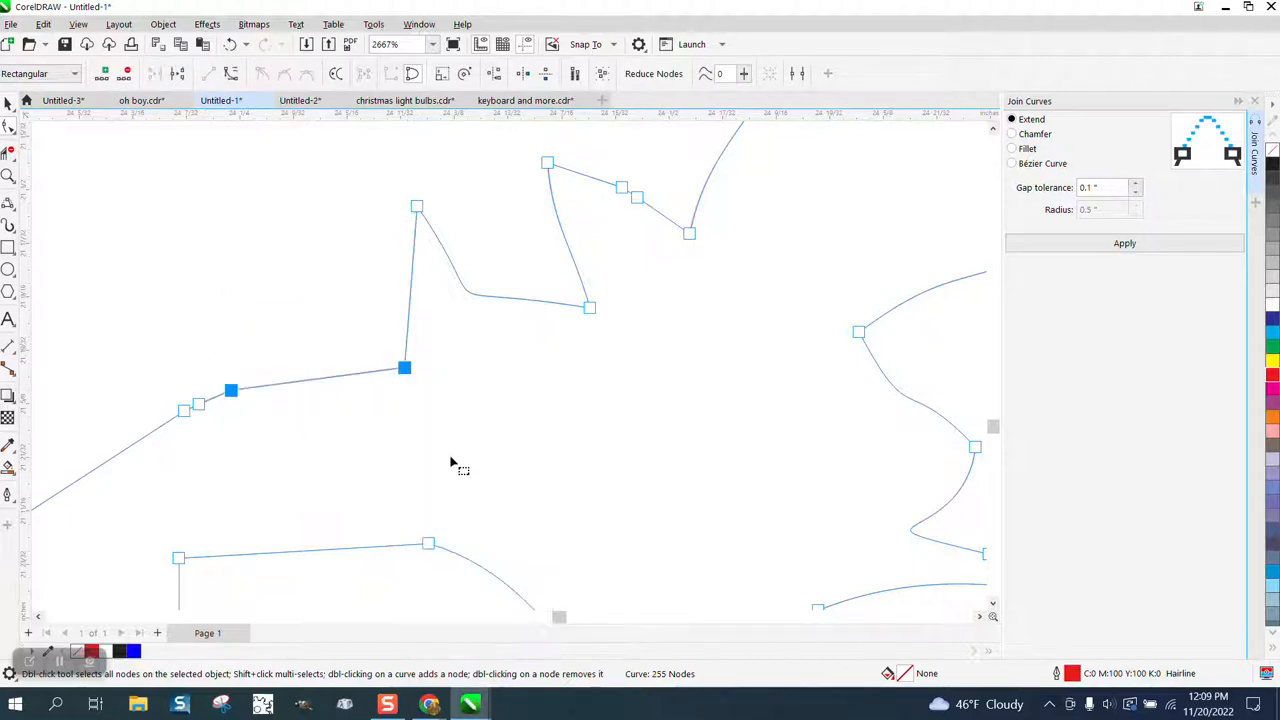
# Convert the straight segments at the four shoreline nodes below the northern arm's spike to curves.
pyautogui.click(474, 399)
pyautogui.click(405, 369)
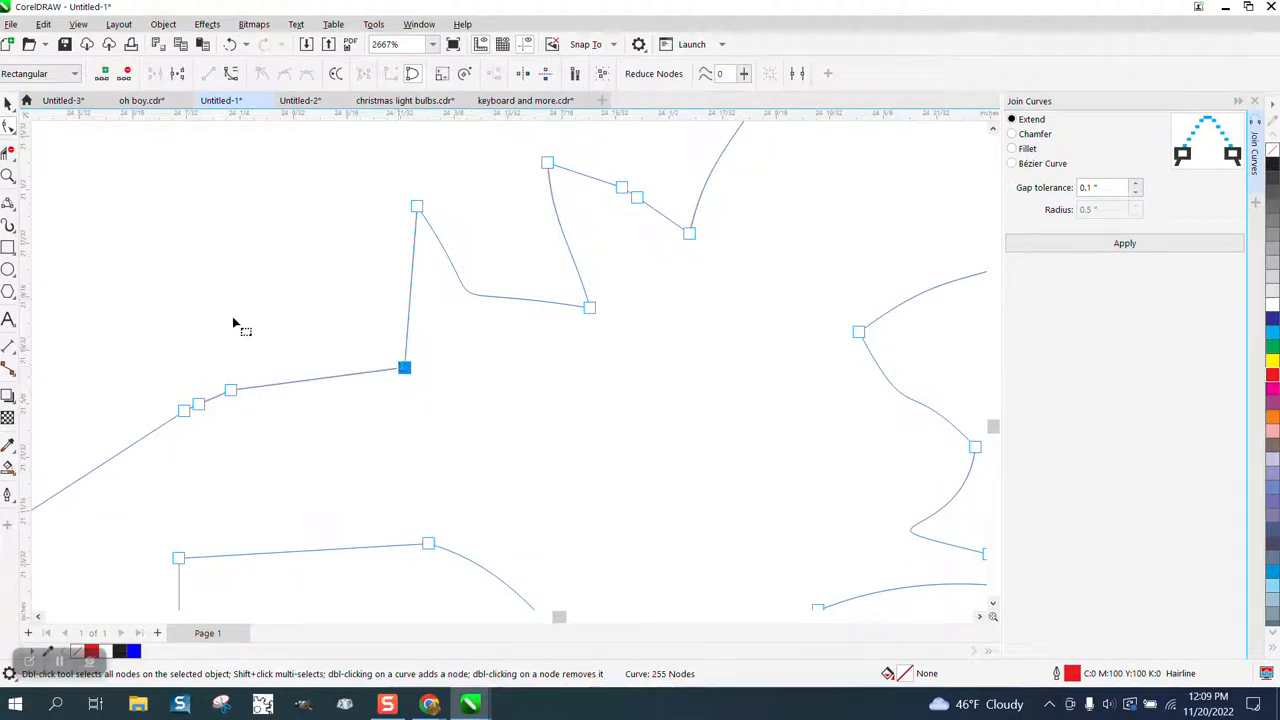
pyautogui.moveTo(183, 323); pyautogui.dragTo(420, 380)
pyautogui.rightClick(406, 370)
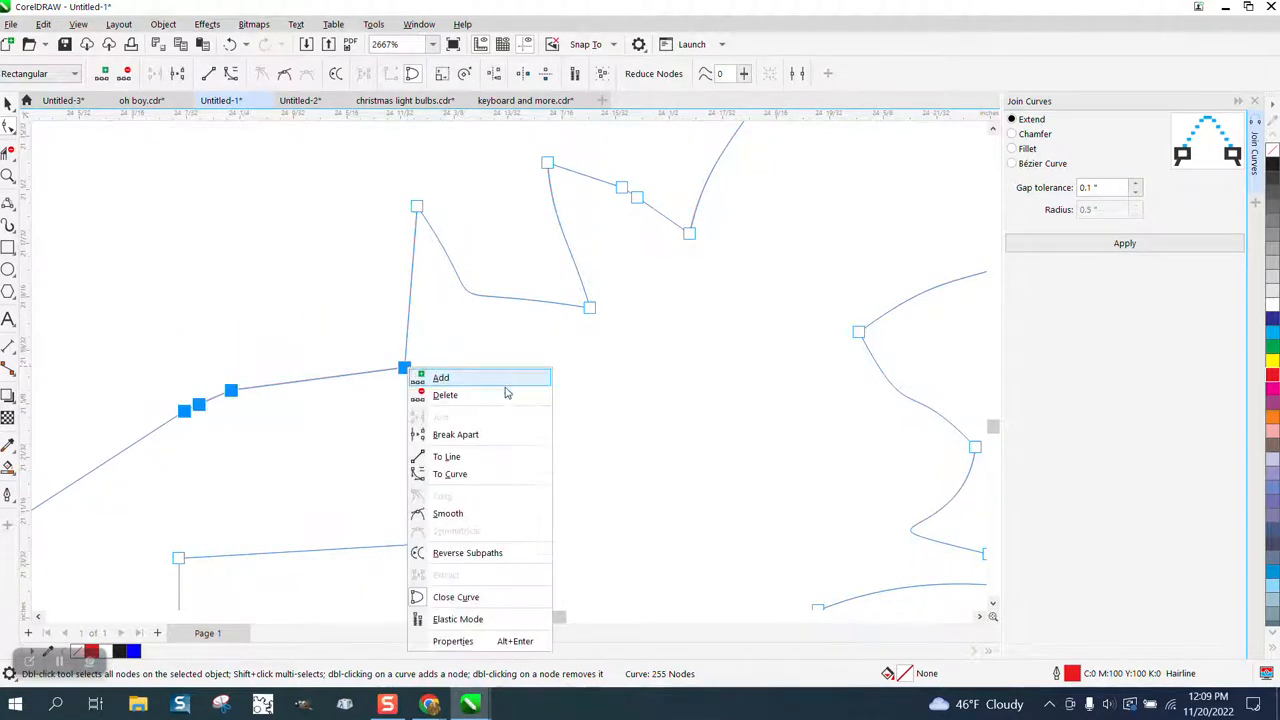
pyautogui.click(450, 474)
pyautogui.click(386, 429)
# Bend the segments on both sides of the corner node with their control handles into natural shoreline curves.
pyautogui.click(405, 369)
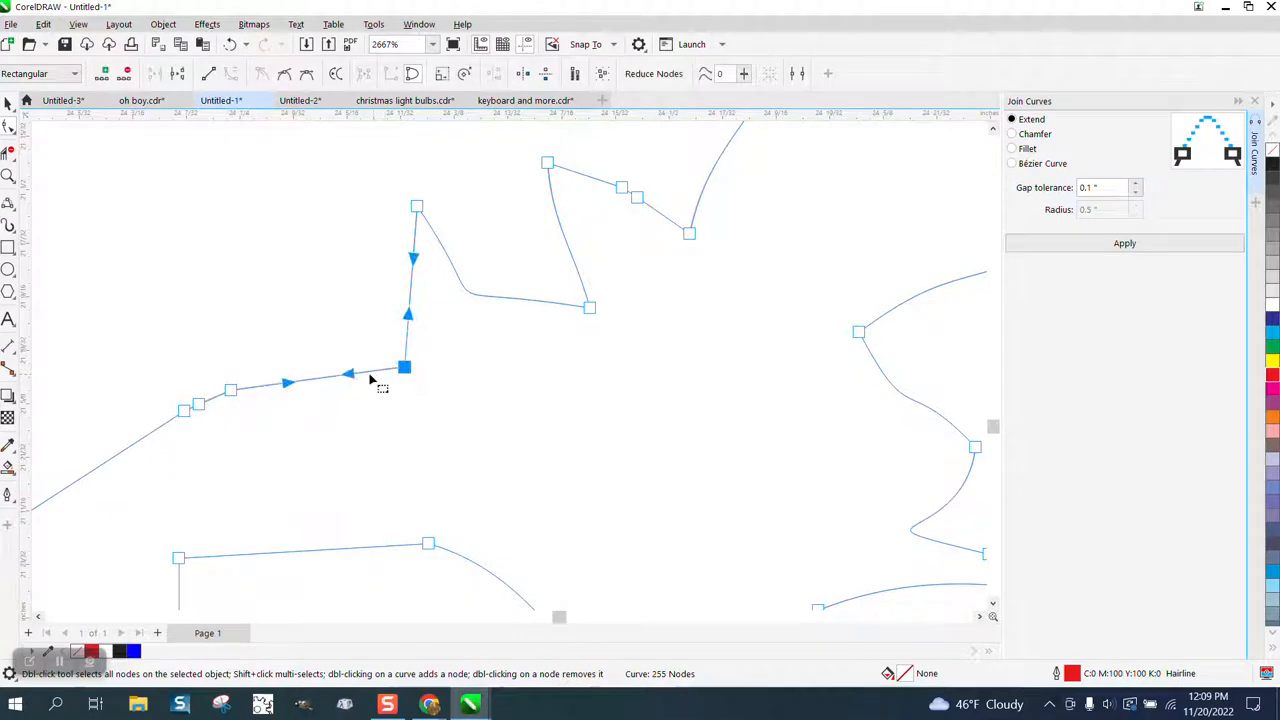
pyautogui.moveTo(350, 376); pyautogui.dragTo(320, 324)
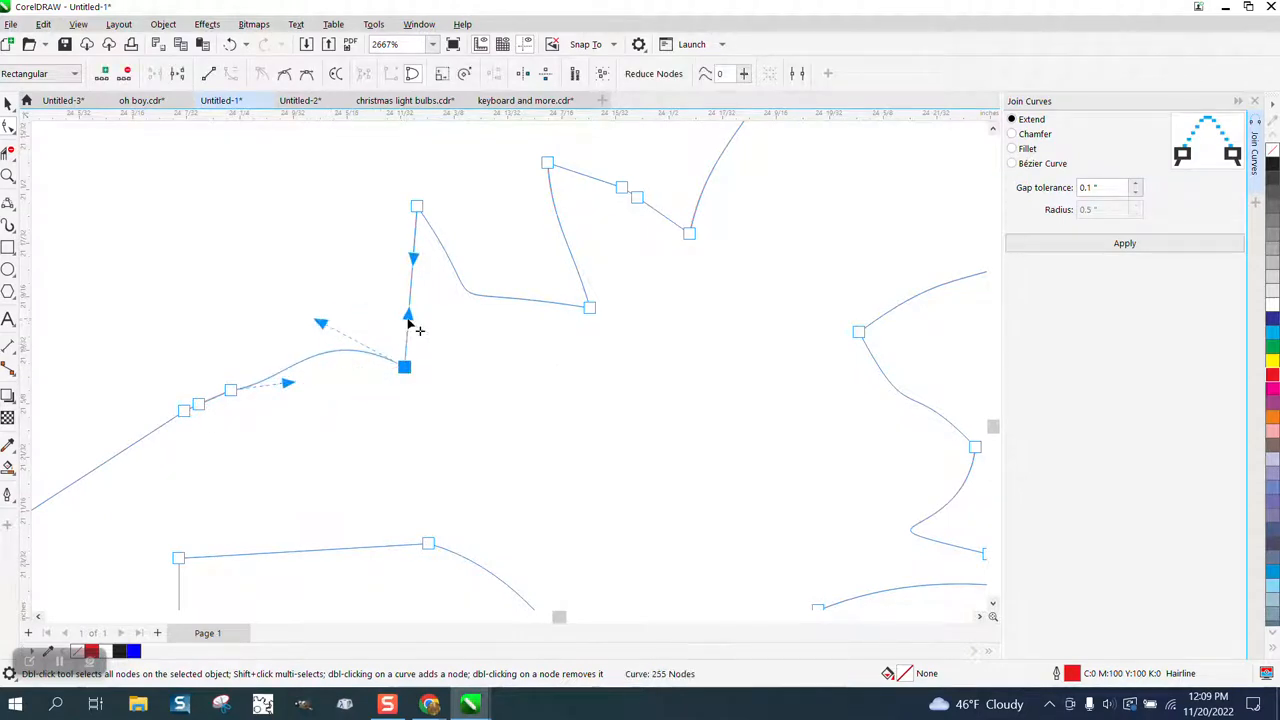
pyautogui.moveTo(408, 316); pyautogui.dragTo(445, 350)
pyautogui.moveTo(423, 277); pyautogui.dragTo(374, 240)
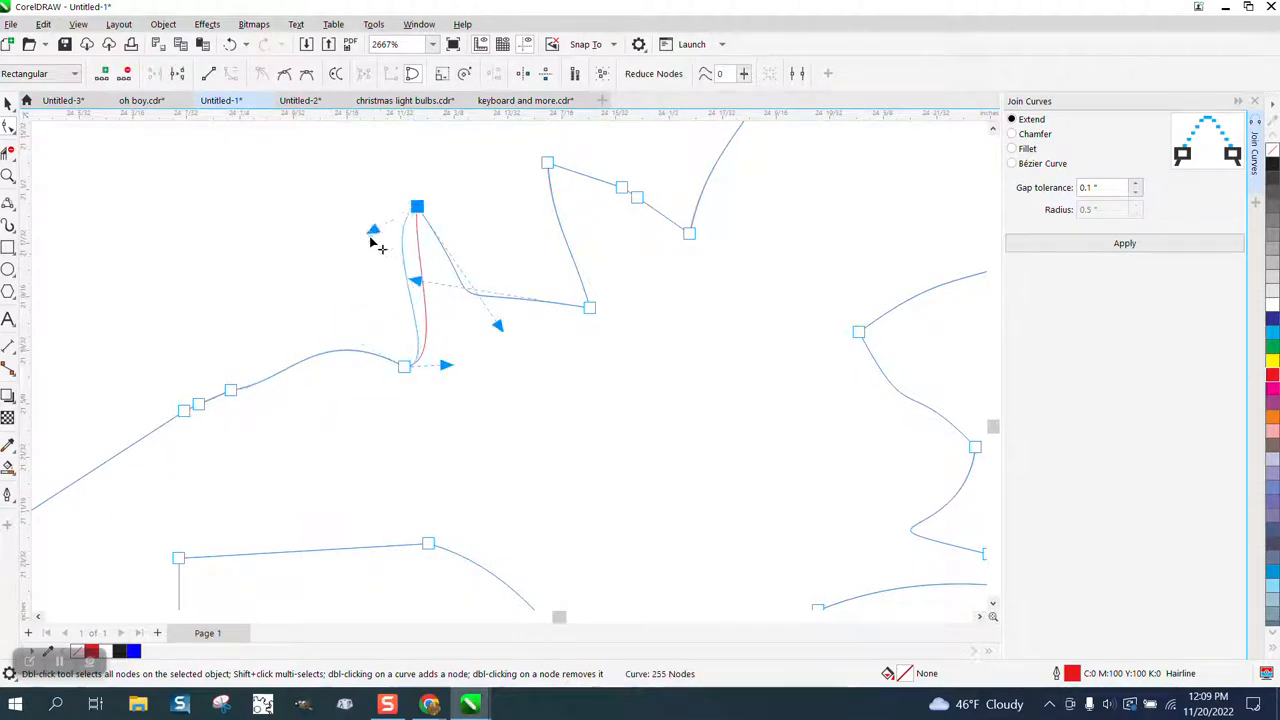
pyautogui.scroll(-4, 374, 263)
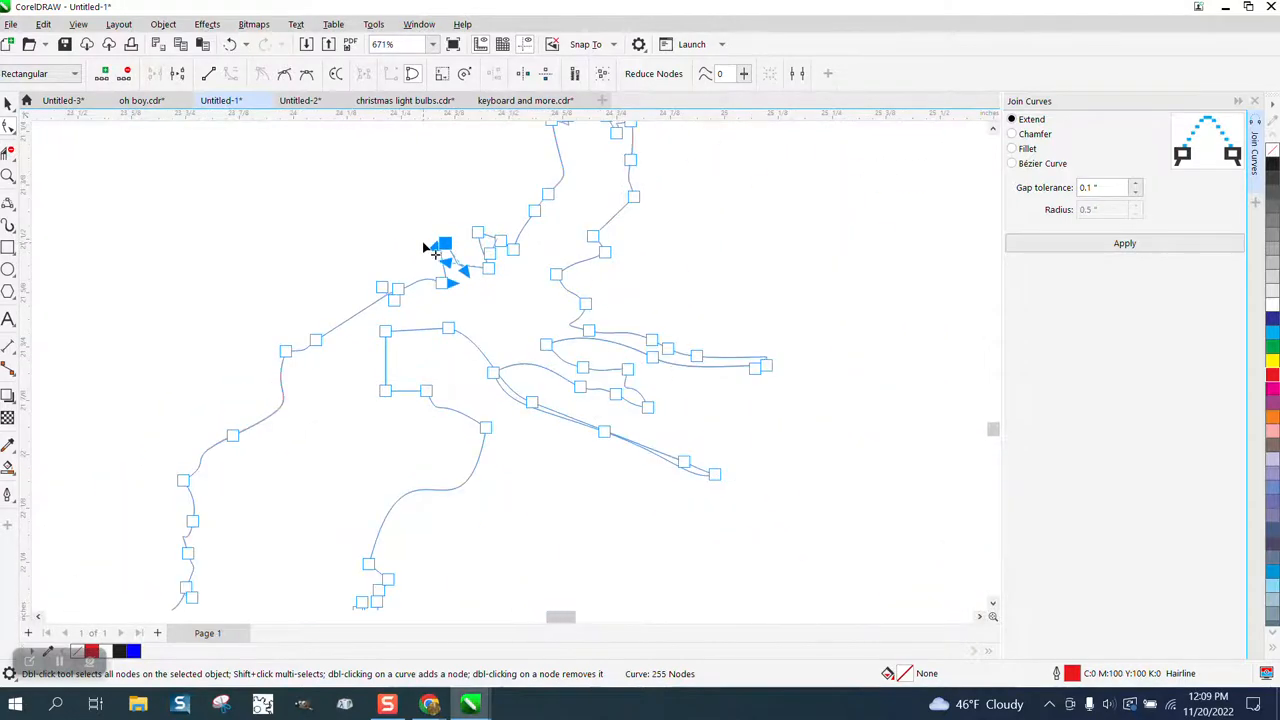
# Move the nodes of the thin northeastern inlet apart and reshape its tip so its two shorelines no longer cross.
pyautogui.click(8, 175)
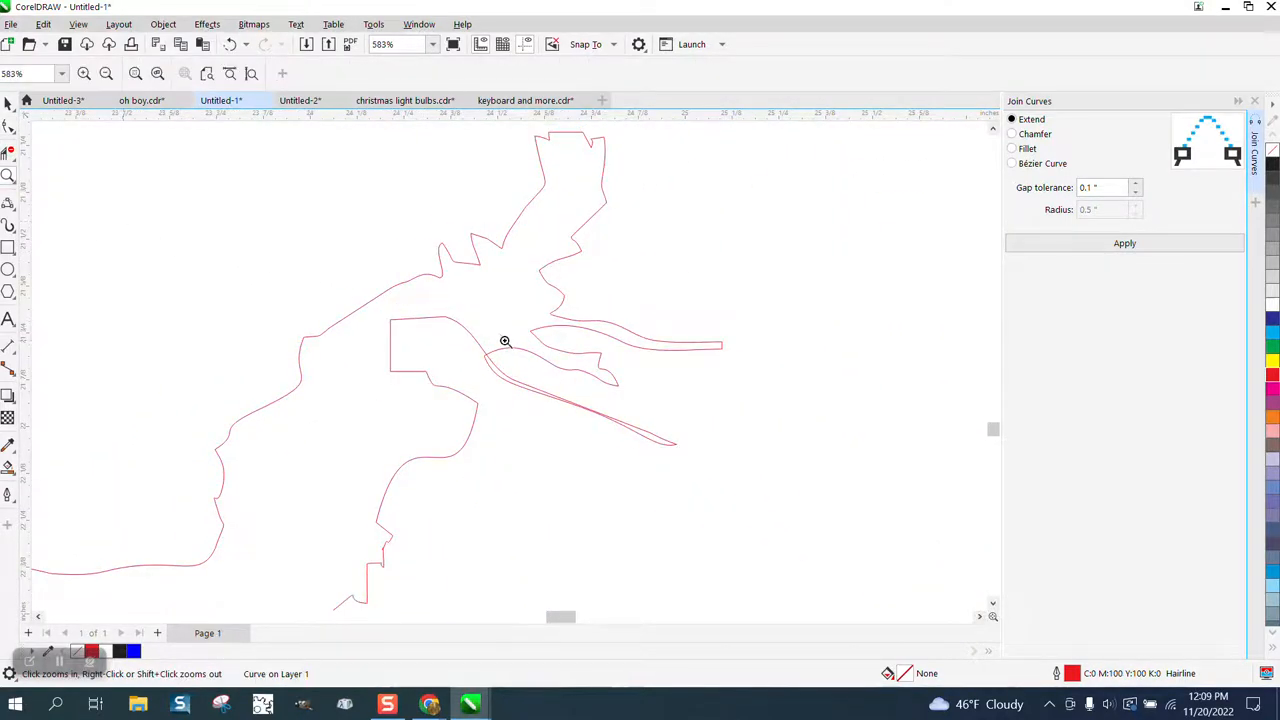
pyautogui.moveTo(515, 389); pyautogui.dragTo(775, 514)
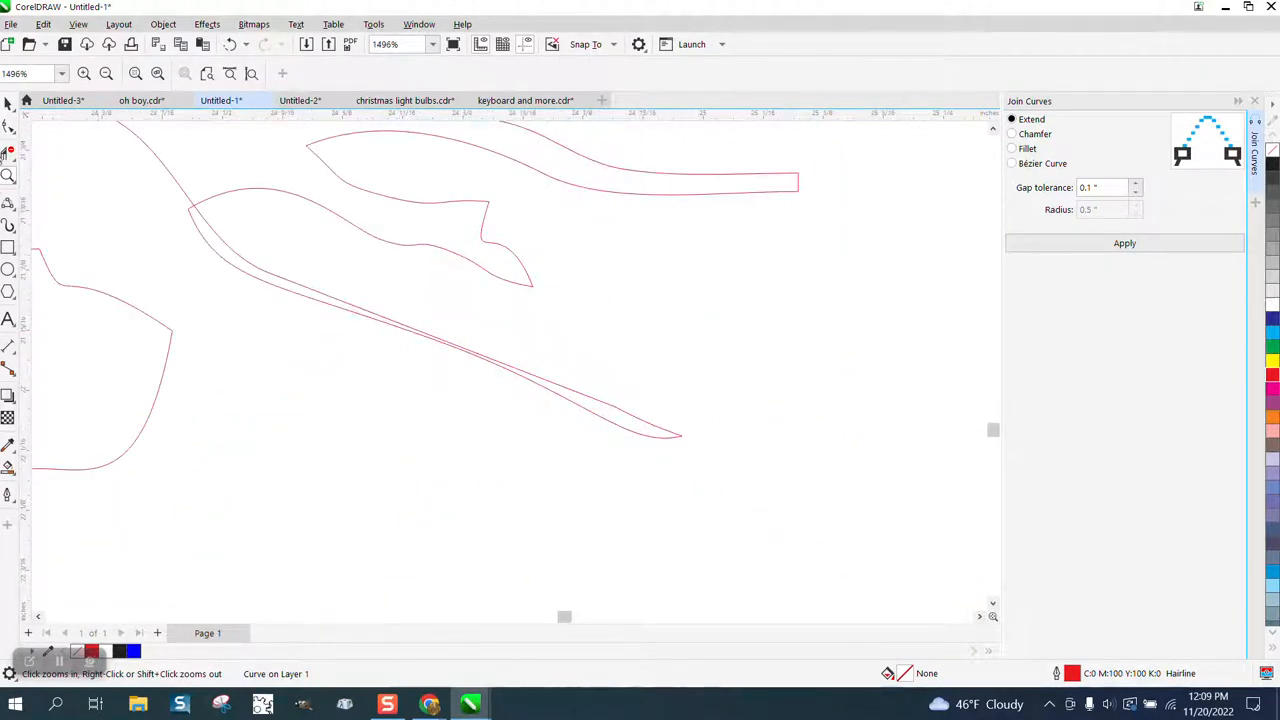
pyautogui.click(8, 125)
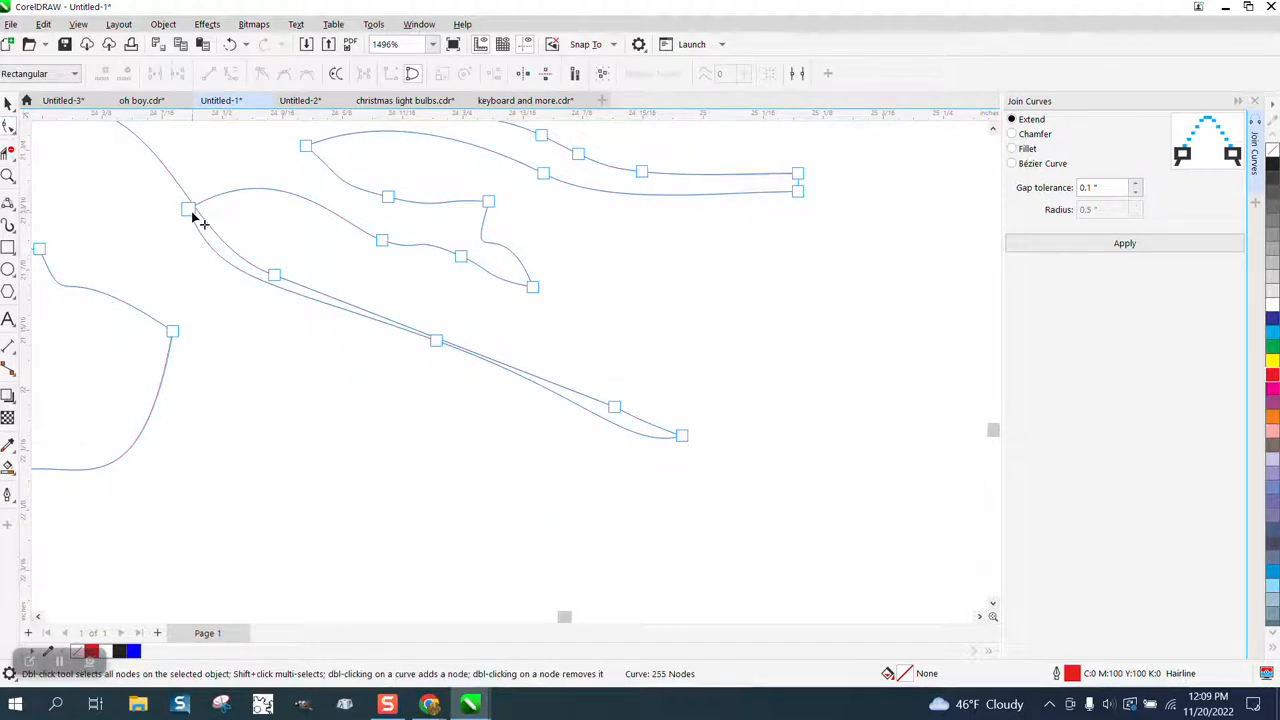
pyautogui.moveTo(193, 215); pyautogui.dragTo(234, 196)
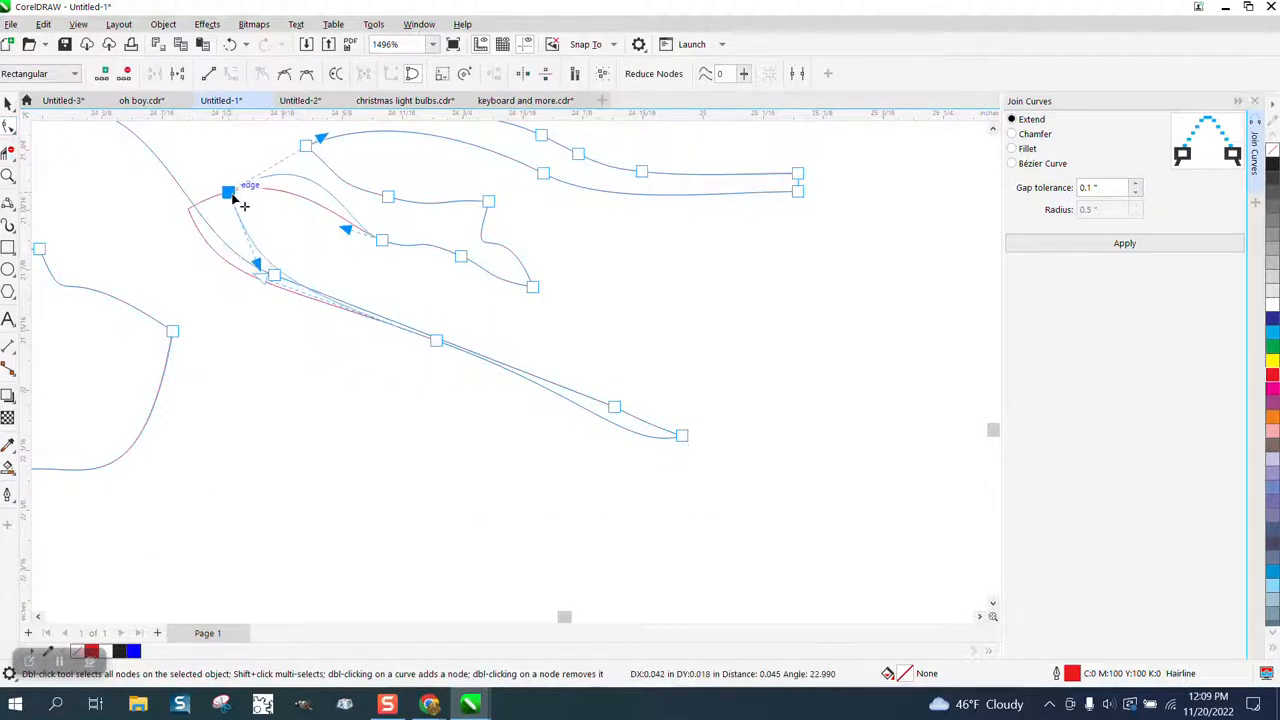
pyautogui.moveTo(276, 281); pyautogui.dragTo(264, 304)
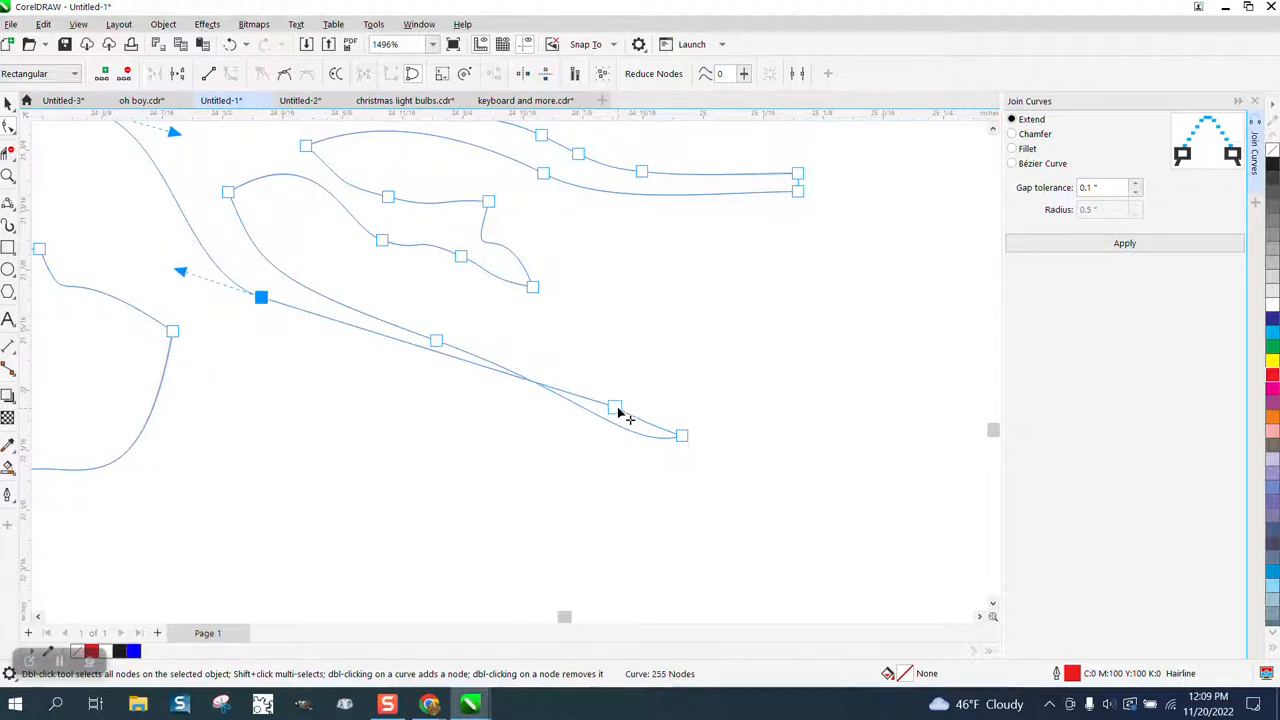
pyautogui.moveTo(618, 412); pyautogui.dragTo(675, 468)
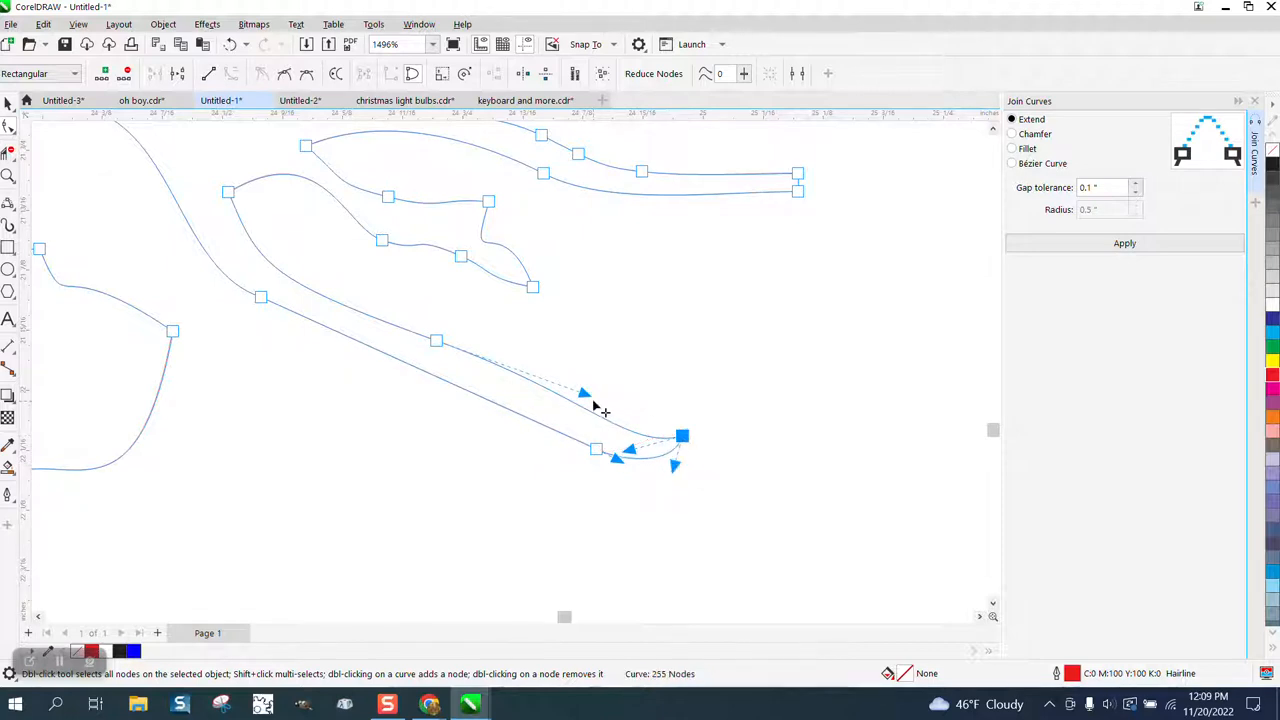
# Deselect the curve and examine the complete outline of both lakes.
pyautogui.scroll(-1, 574, 353)
pyautogui.scroll(-1, 724, 312)
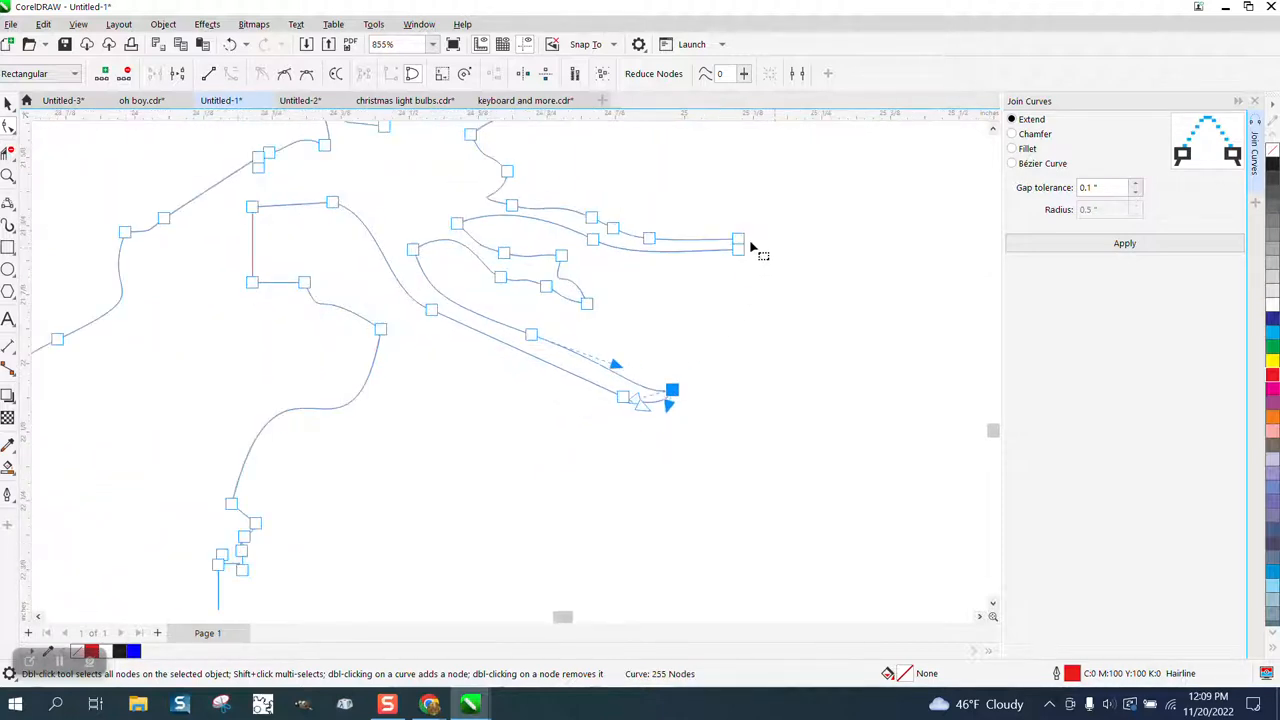
pyautogui.scroll(-1, 745, 270)
pyautogui.scroll(-1, 451, 277)
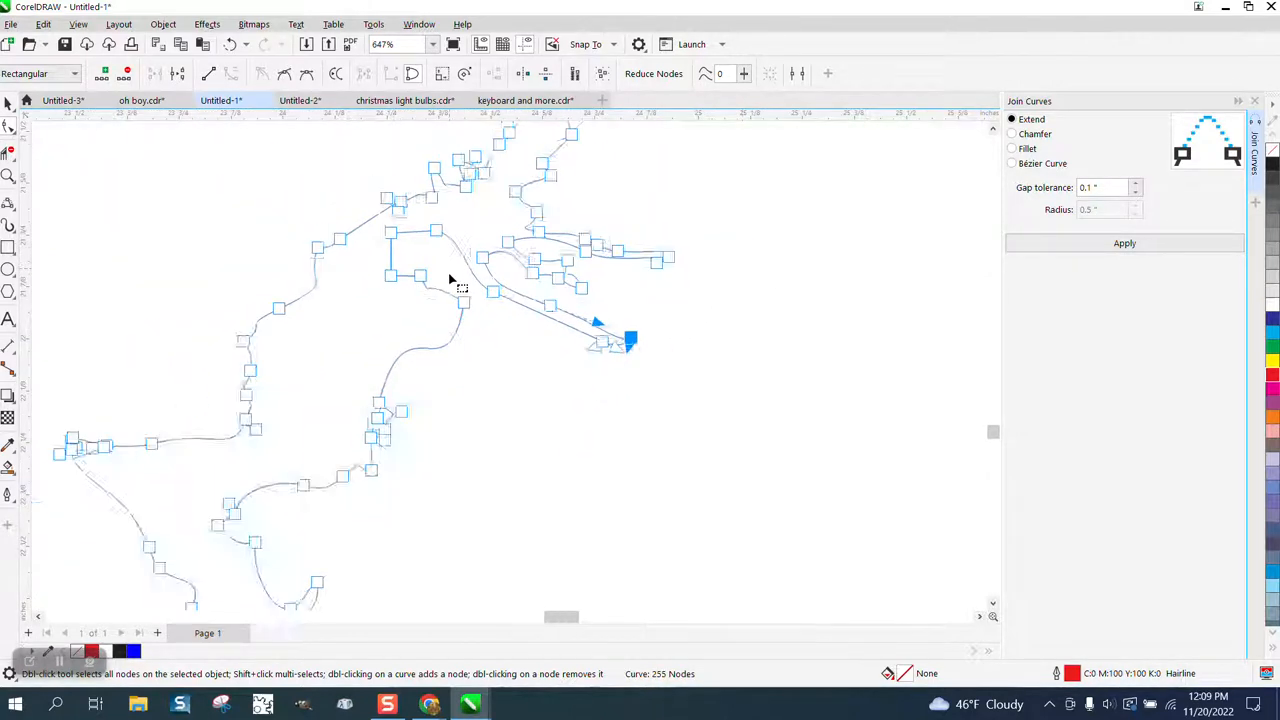
pyautogui.scroll(-1, 450, 285)
pyautogui.scroll(-5, 450, 285)
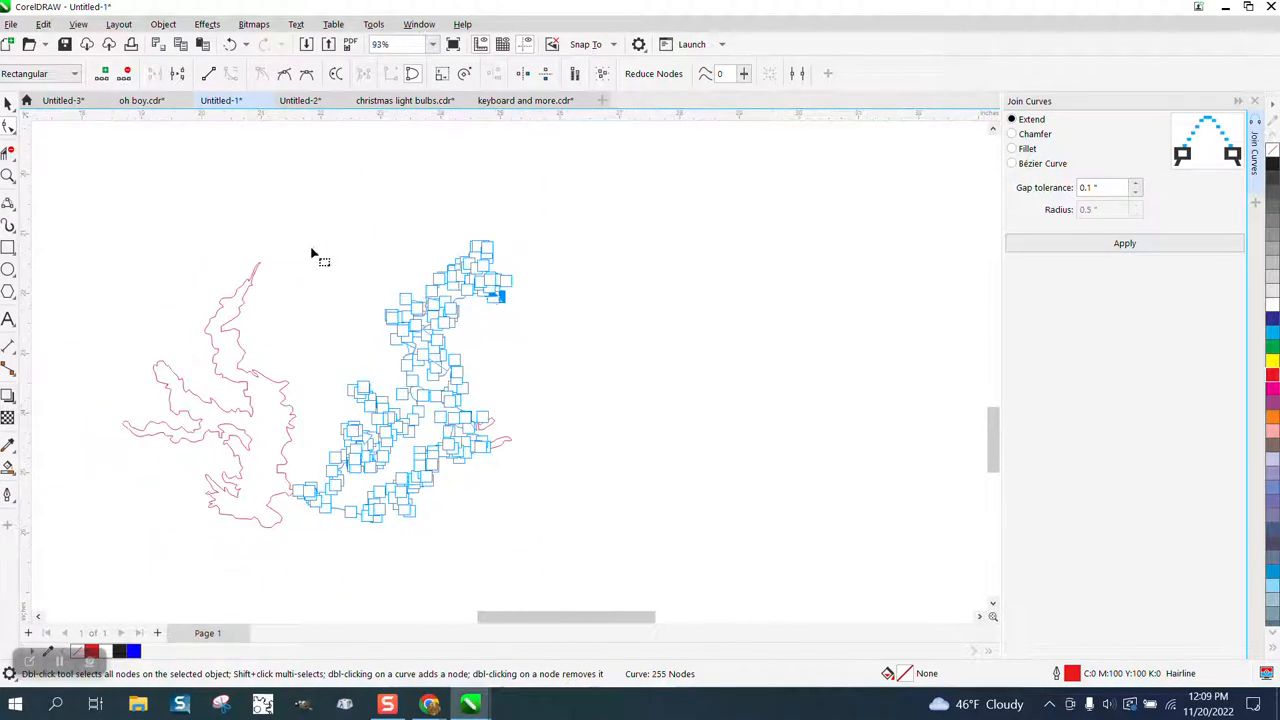
pyautogui.click(8, 104)
pyautogui.click(294, 174)
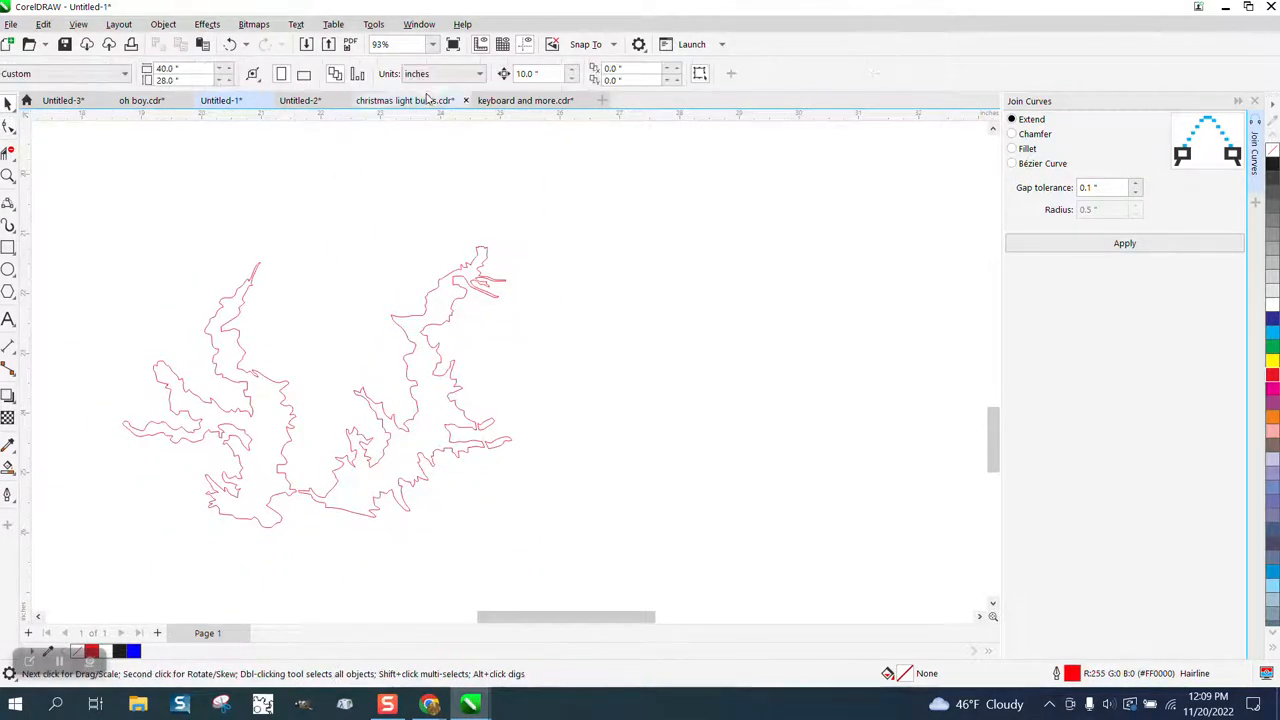
# Set the node size to Small in the Nodes and Handles options.
pyautogui.click(420, 25)
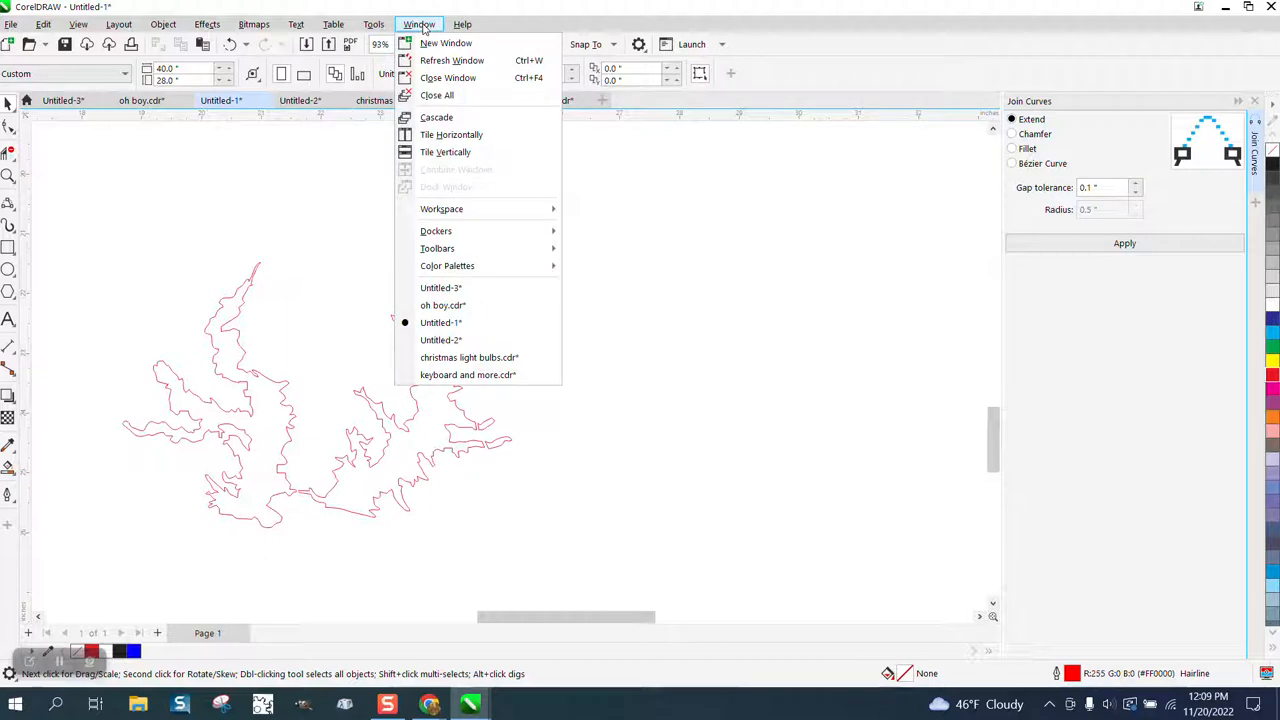
pyautogui.moveTo(388, 27)
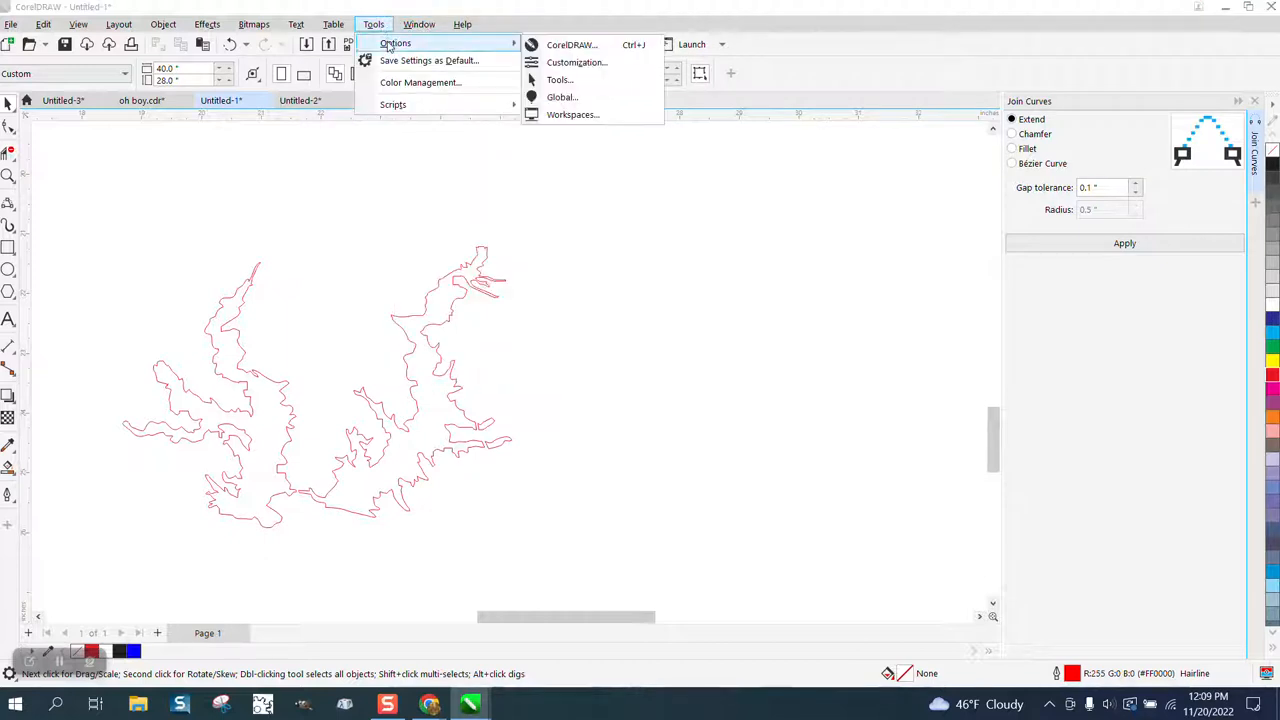
pyautogui.click(560, 45)
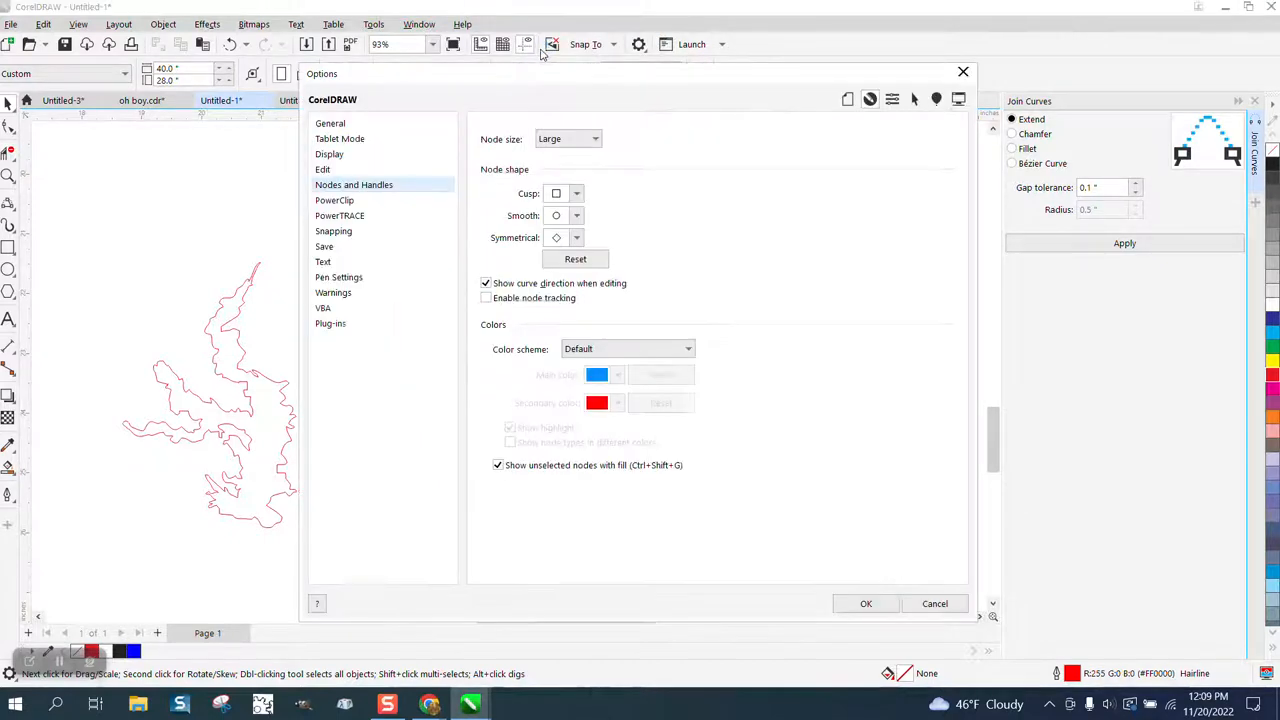
pyautogui.click(597, 140)
pyautogui.click(560, 157)
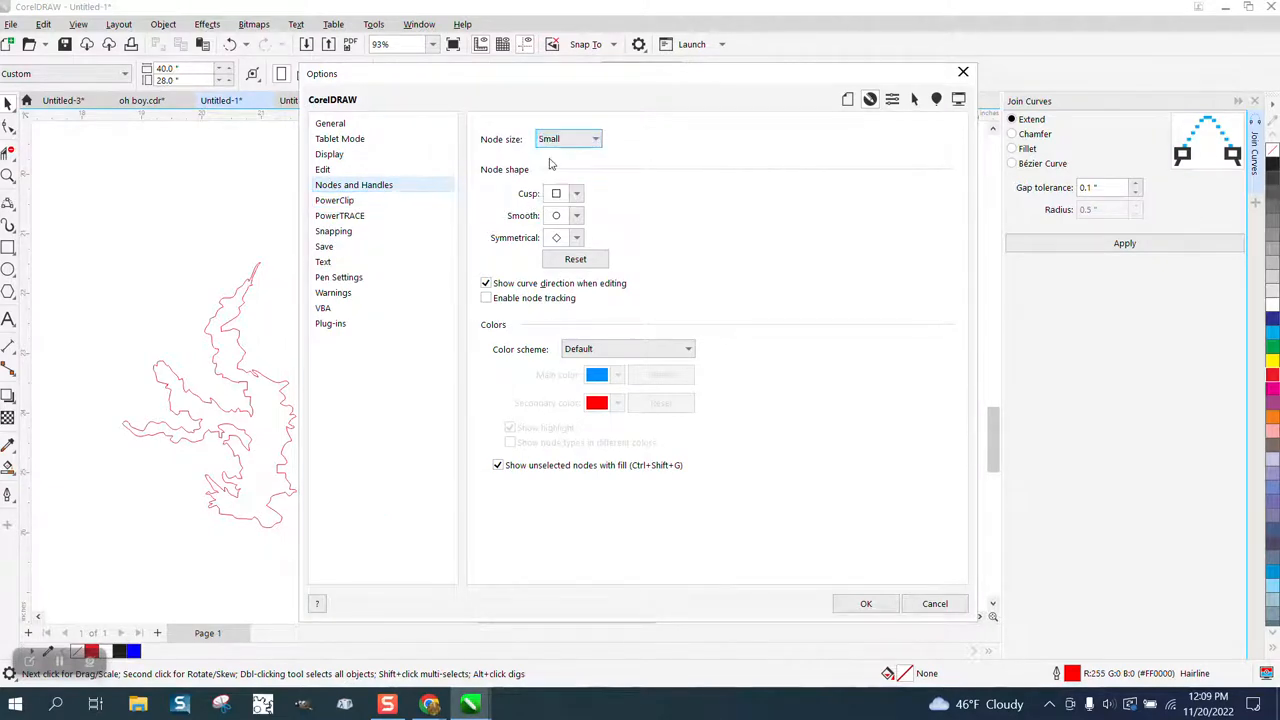
pyautogui.click(864, 603)
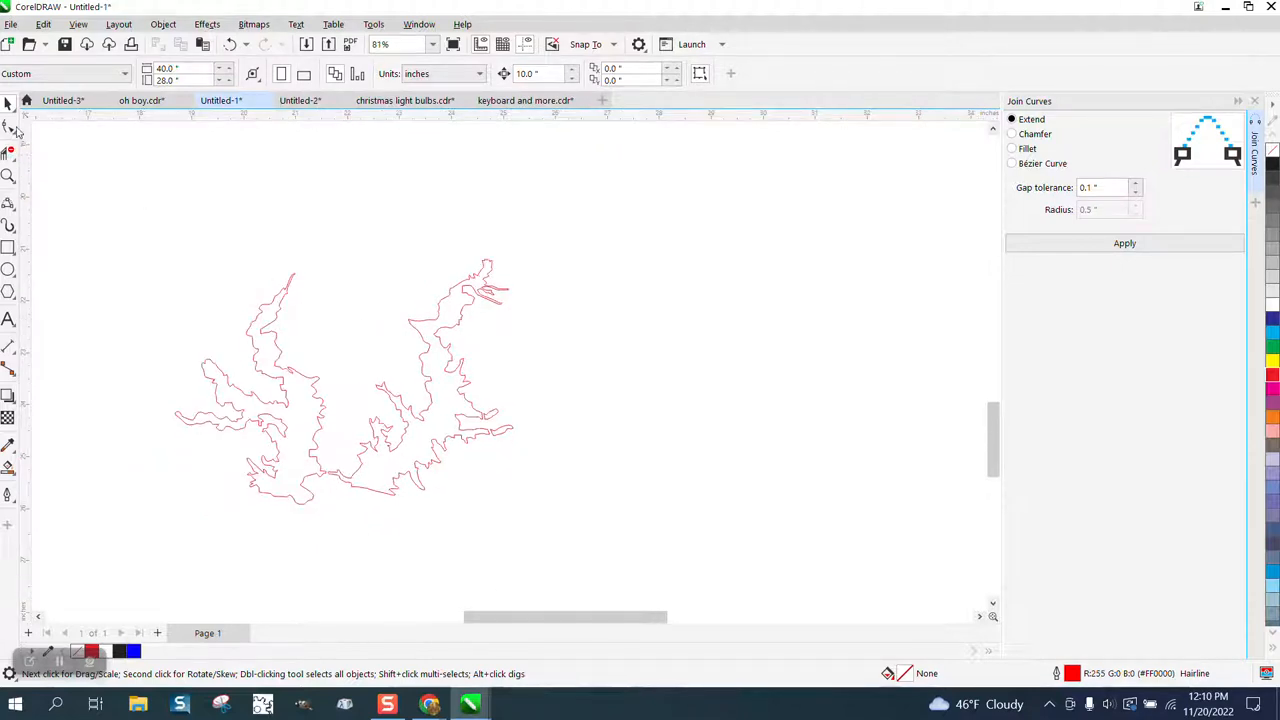
# Align all the red lake outline curves to the right and top edges of the far-right Lake Tyler map bitmap.
pyautogui.scroll(-1, 615, 281)
pyautogui.scroll(-5, 615, 281)
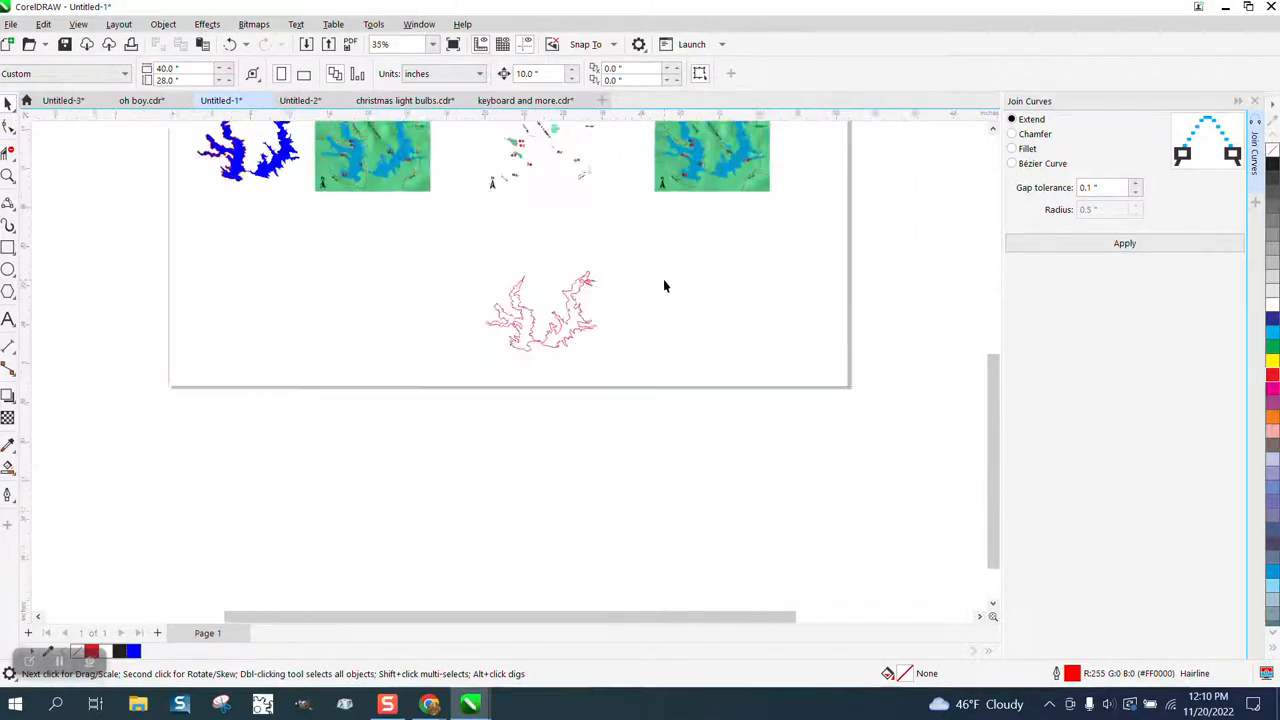
pyautogui.click(707, 196)
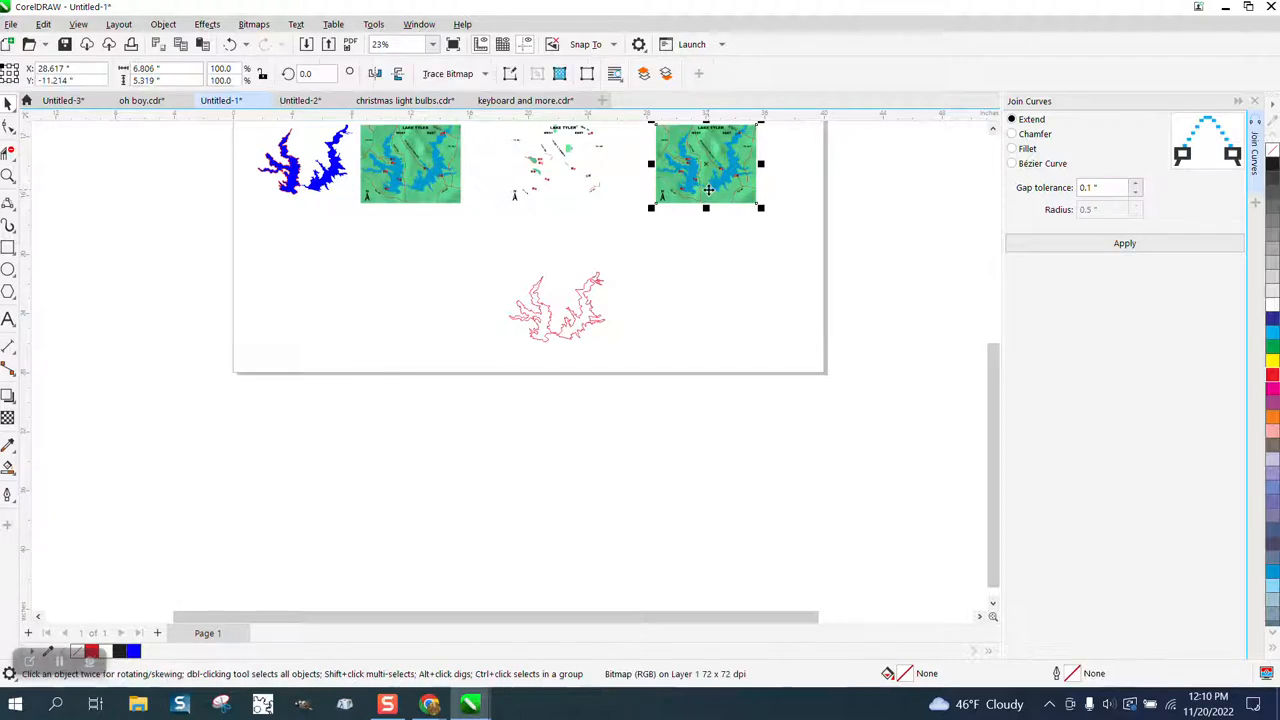
pyautogui.moveTo(495, 266); pyautogui.dragTo(689, 366)
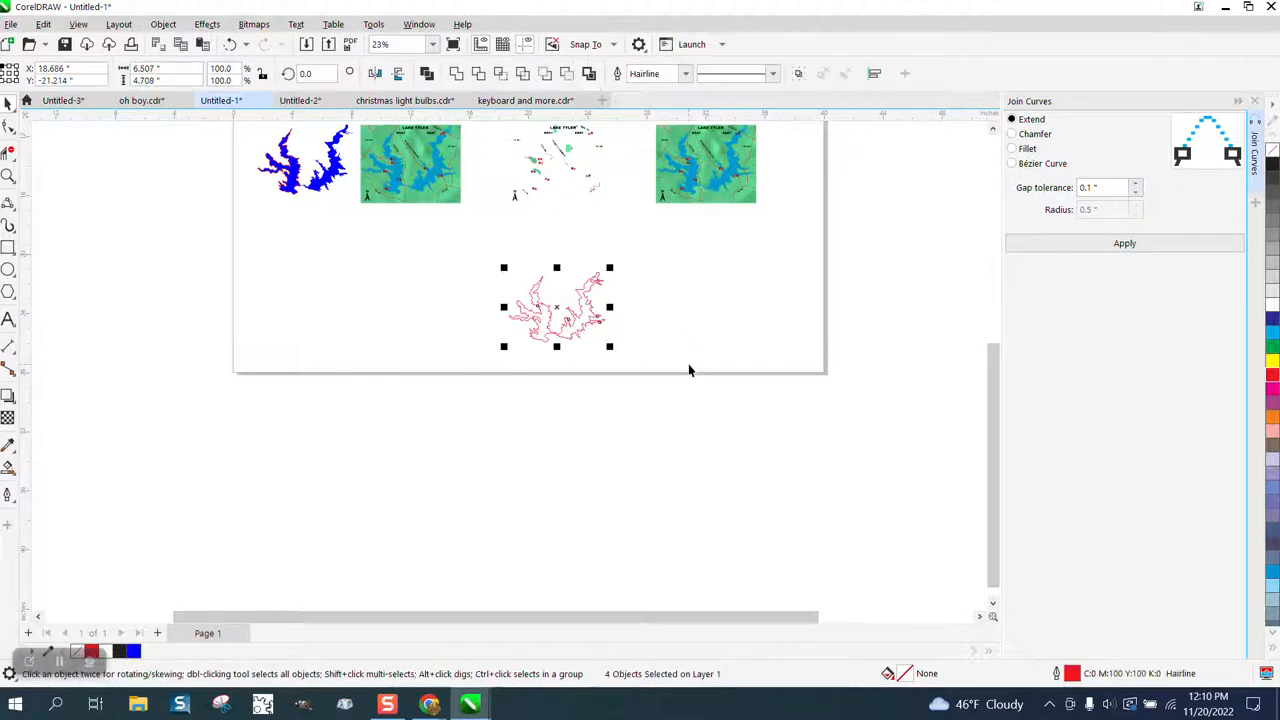
pyautogui.press('r')
pyautogui.press('t')
# Bring the selected lake outline curves to the front of the map bitmap.
pyautogui.scroll(1, 507, 313)
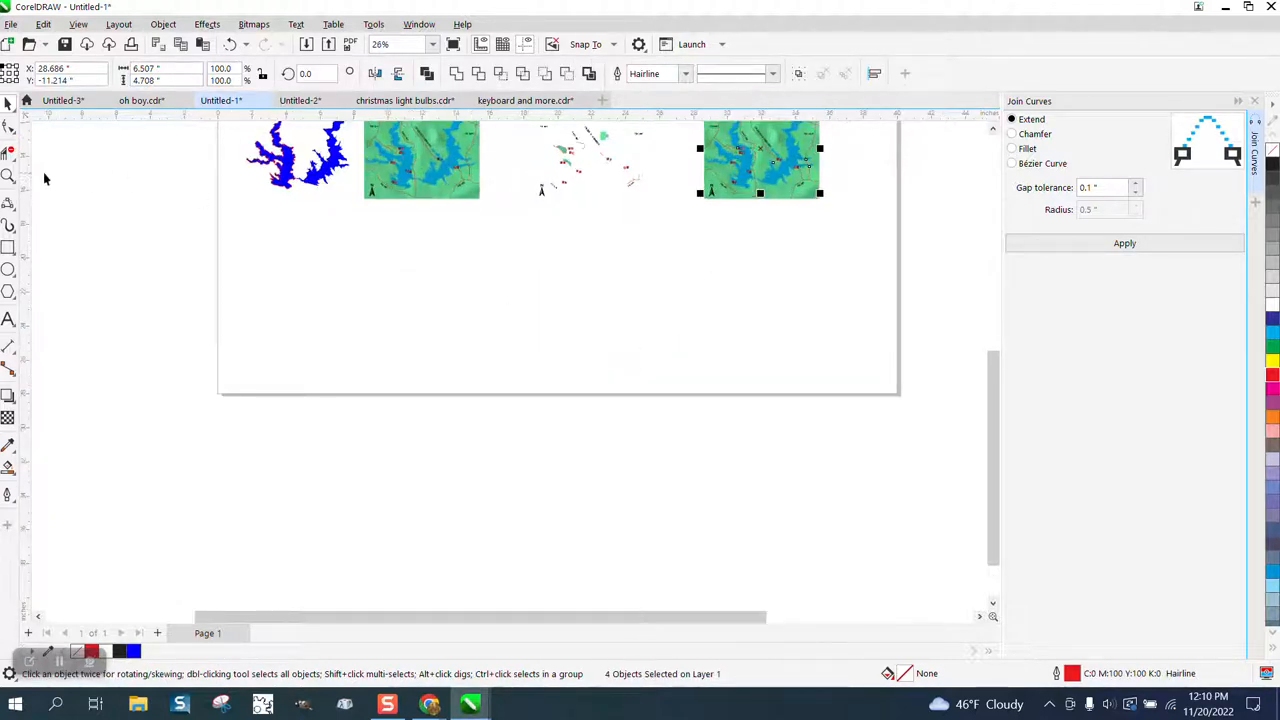
pyautogui.click(8, 175)
pyautogui.moveTo(886, 233); pyautogui.dragTo(886, 234)
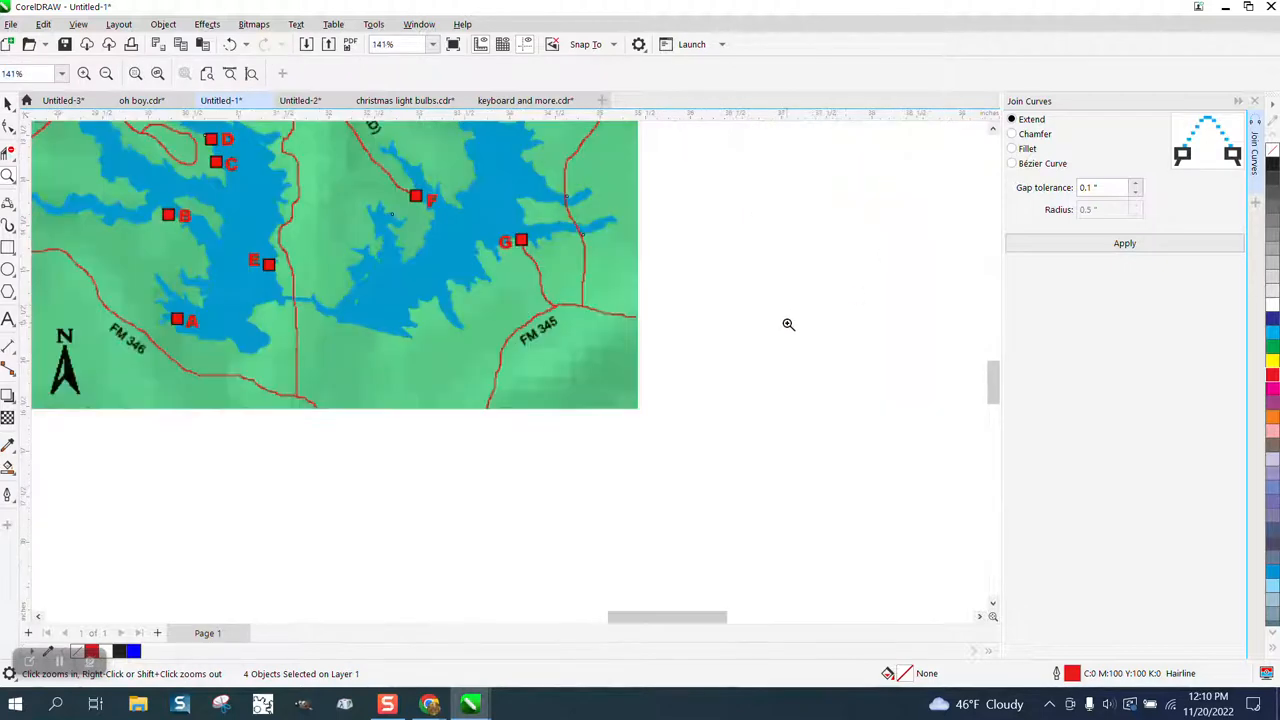
pyautogui.scroll(-2, 770, 326)
pyautogui.scroll(-3, 745, 331)
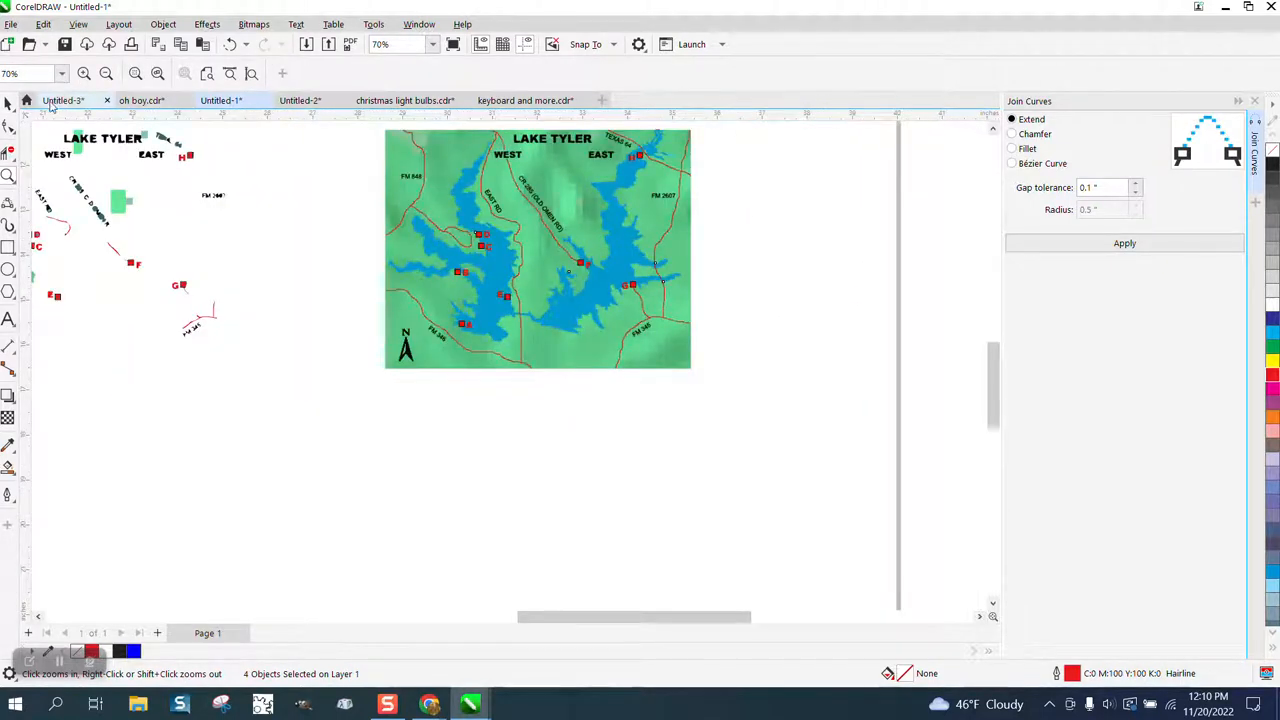
pyautogui.click(8, 102)
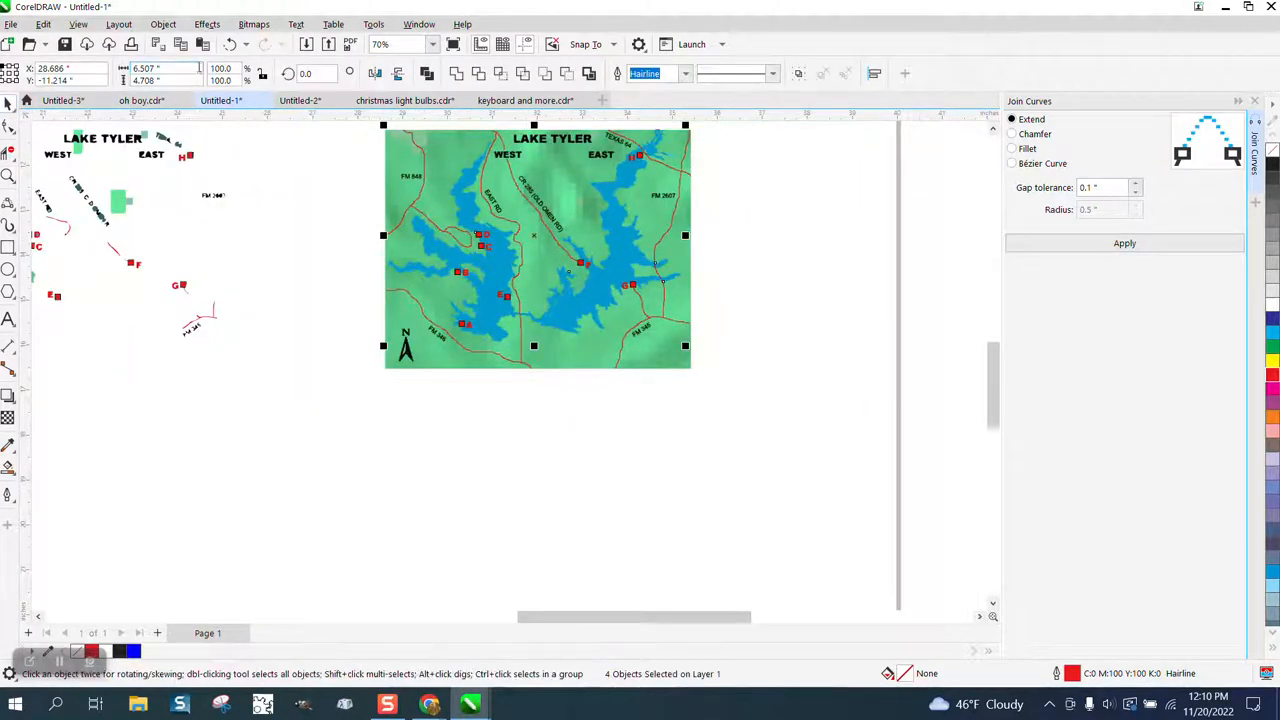
pyautogui.click(163, 24)
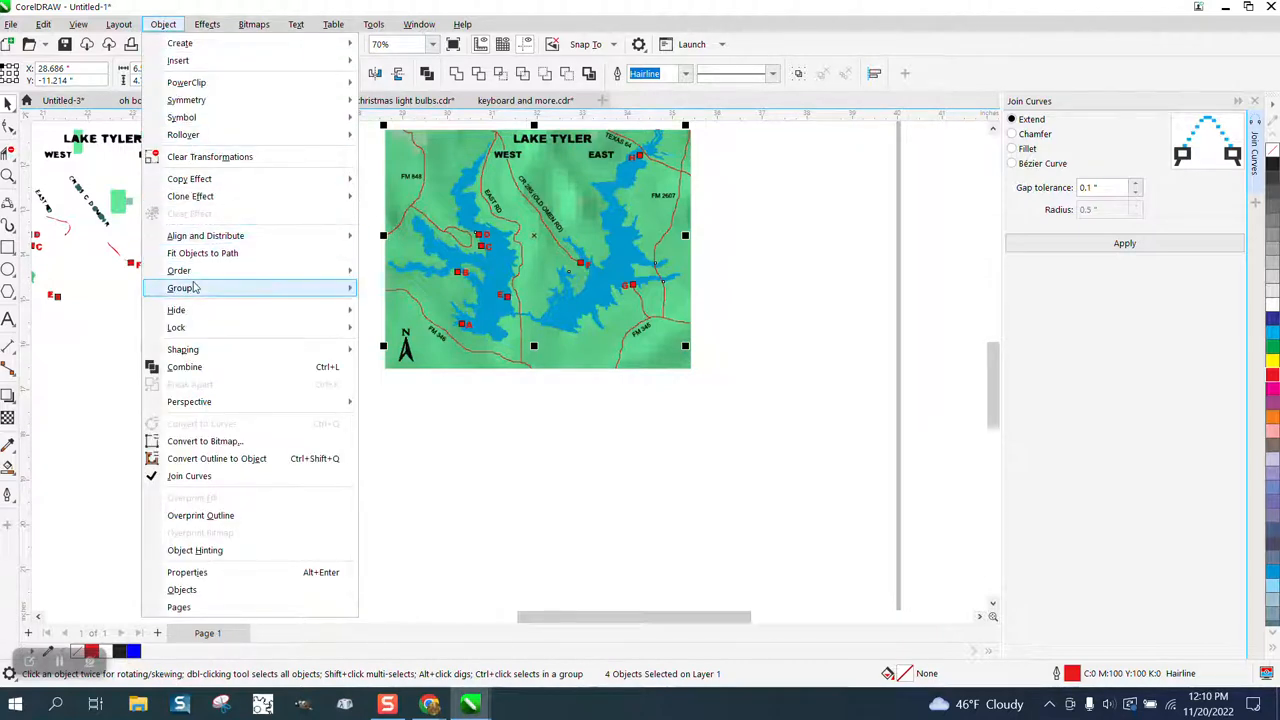
pyautogui.moveTo(197, 273)
pyautogui.click(404, 273)
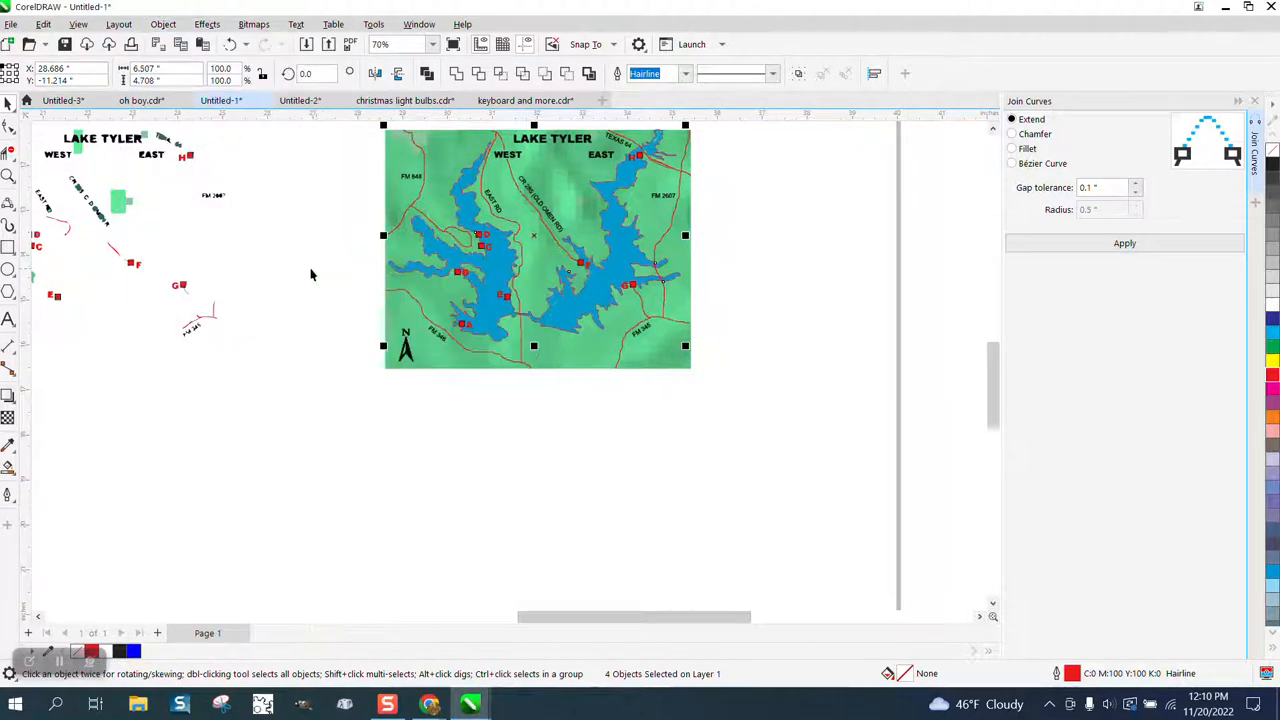
# Compare the red outline with the map's shoreline up close, especially around markers A to F of the west lake.
pyautogui.click(7, 176)
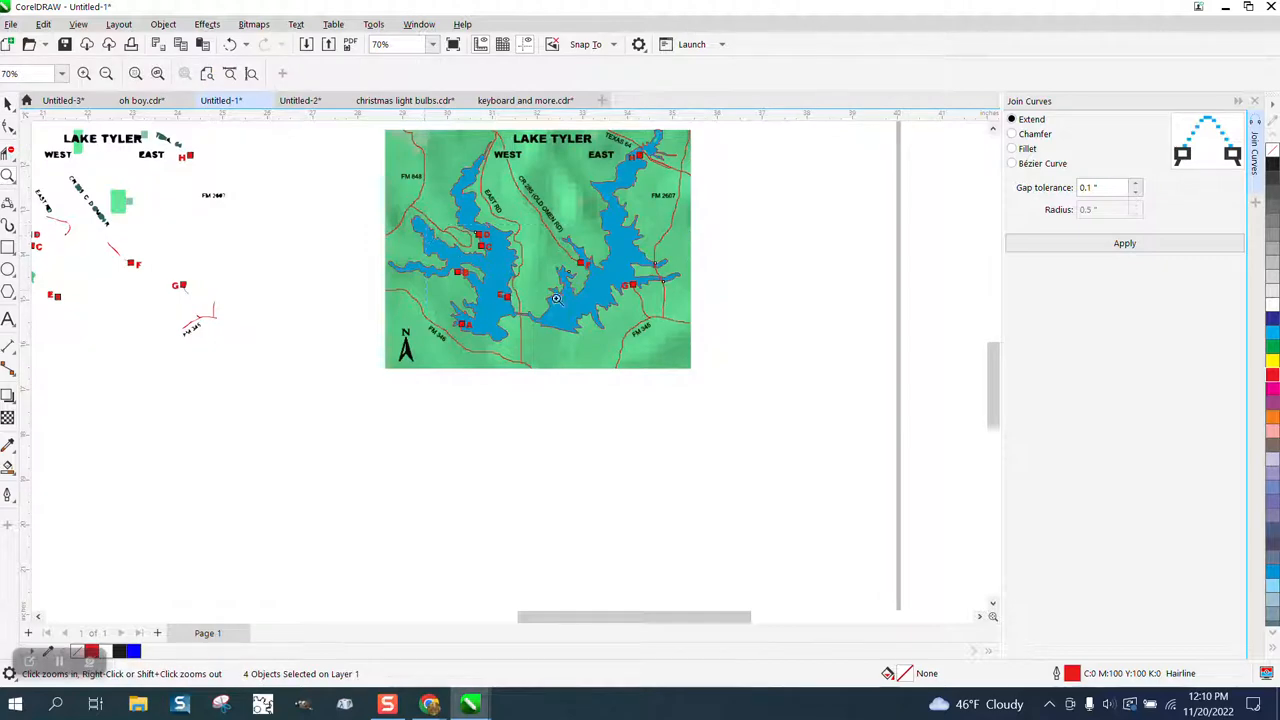
pyautogui.moveTo(424, 226); pyautogui.dragTo(589, 310)
pyautogui.scroll(-2, 588, 310)
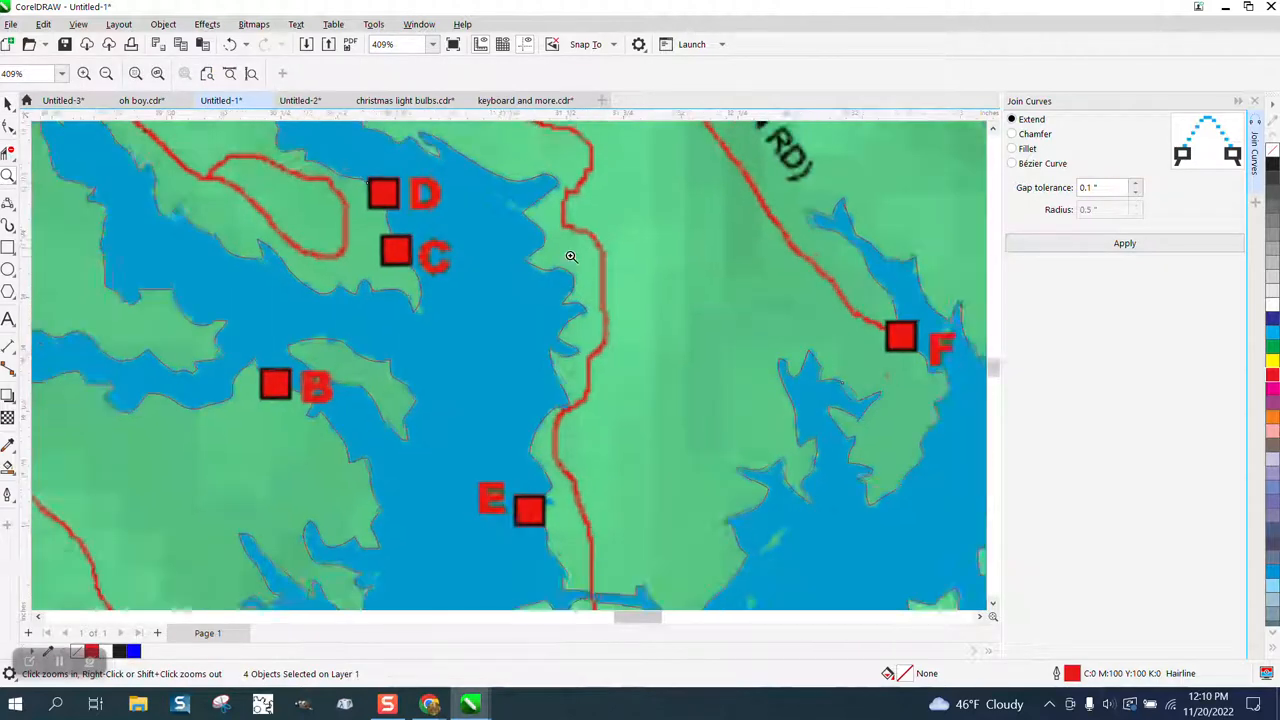
pyautogui.scroll(-2, 576, 233)
pyautogui.scroll(-2, 576, 233)
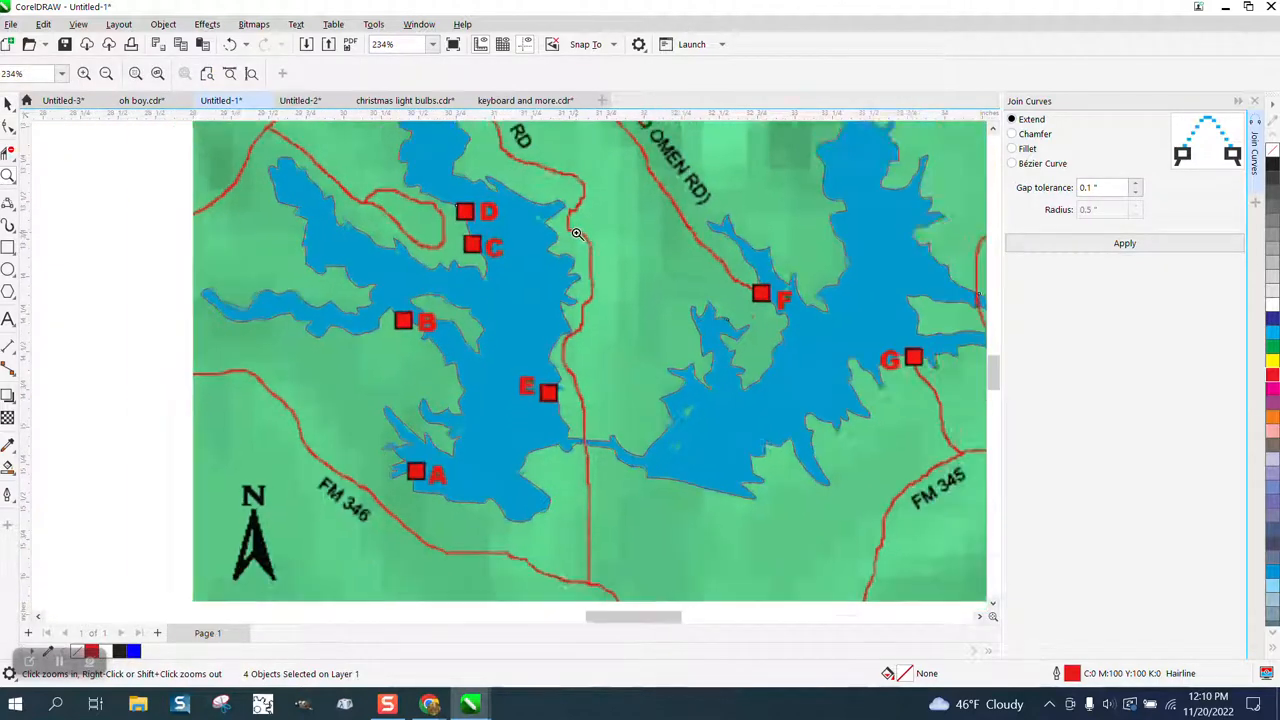
pyautogui.moveTo(489, 478); pyautogui.dragTo(492, 478)
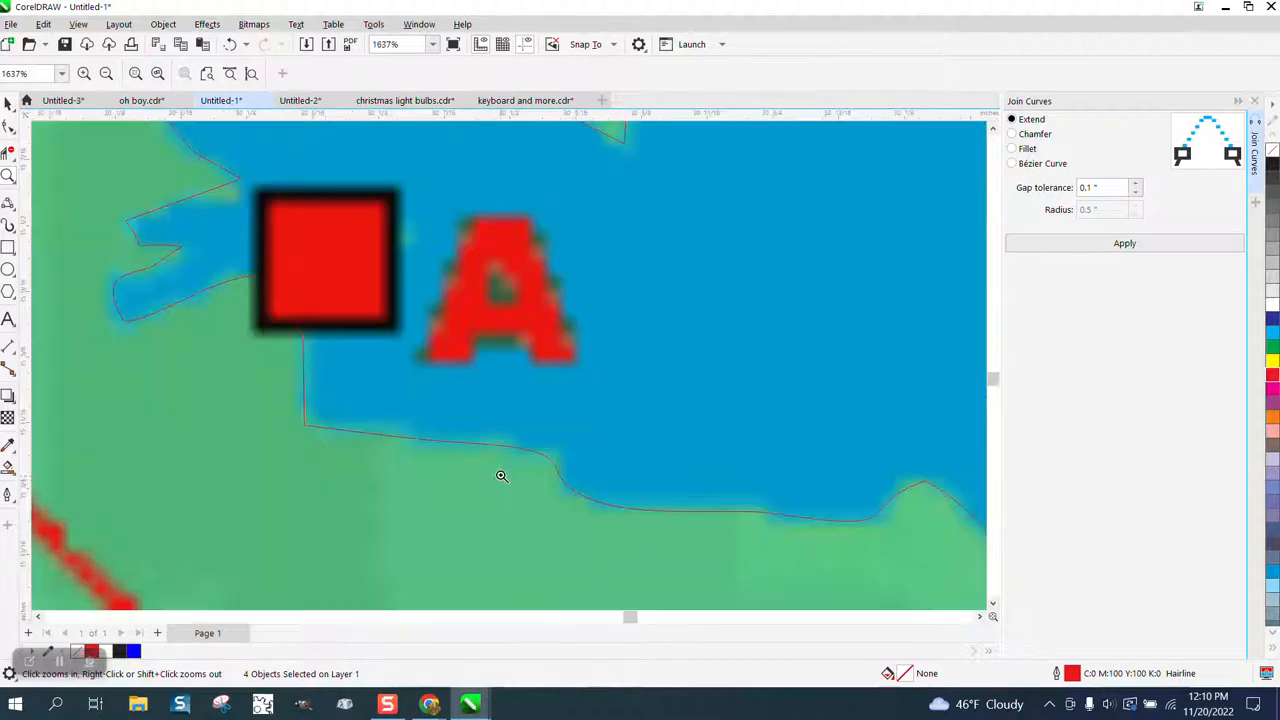
pyautogui.scroll(-3, 454, 389)
pyautogui.scroll(-1, 453, 389)
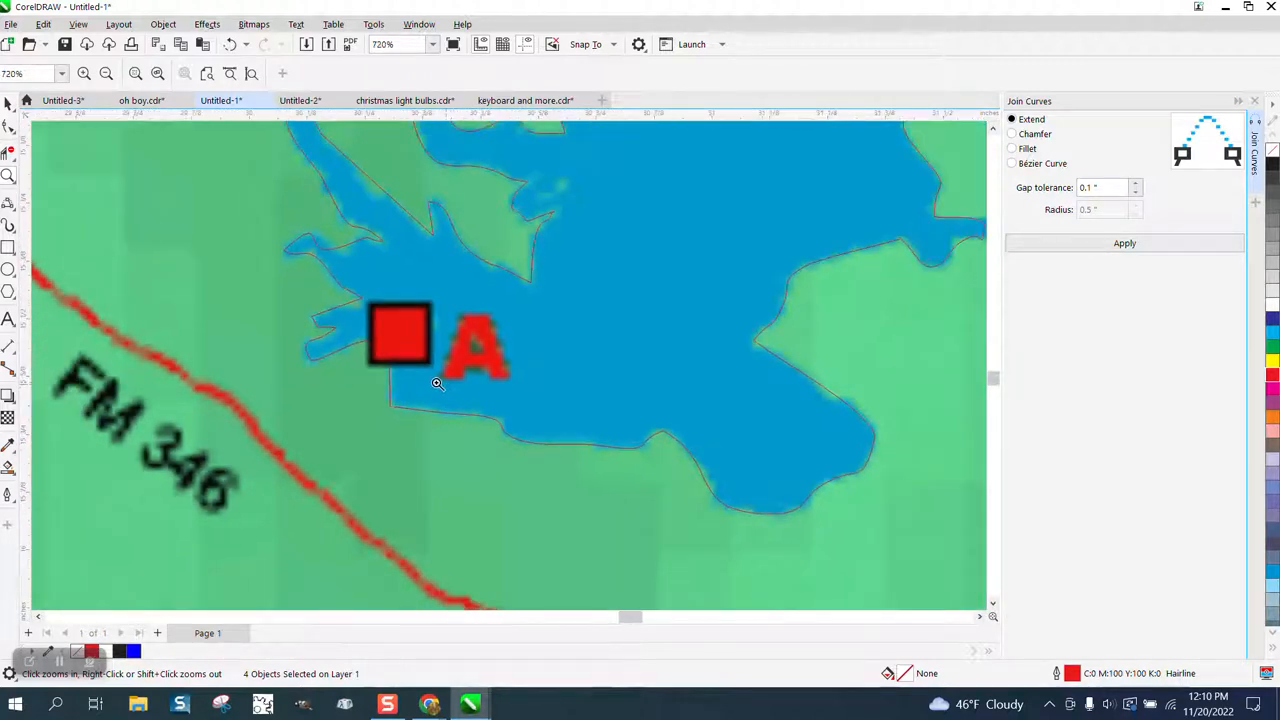
# Examine how the red outline follows the shoreline near marker A, the channel joining the two lakes, and the island by marker B.
pyautogui.scroll(-3, 386, 348)
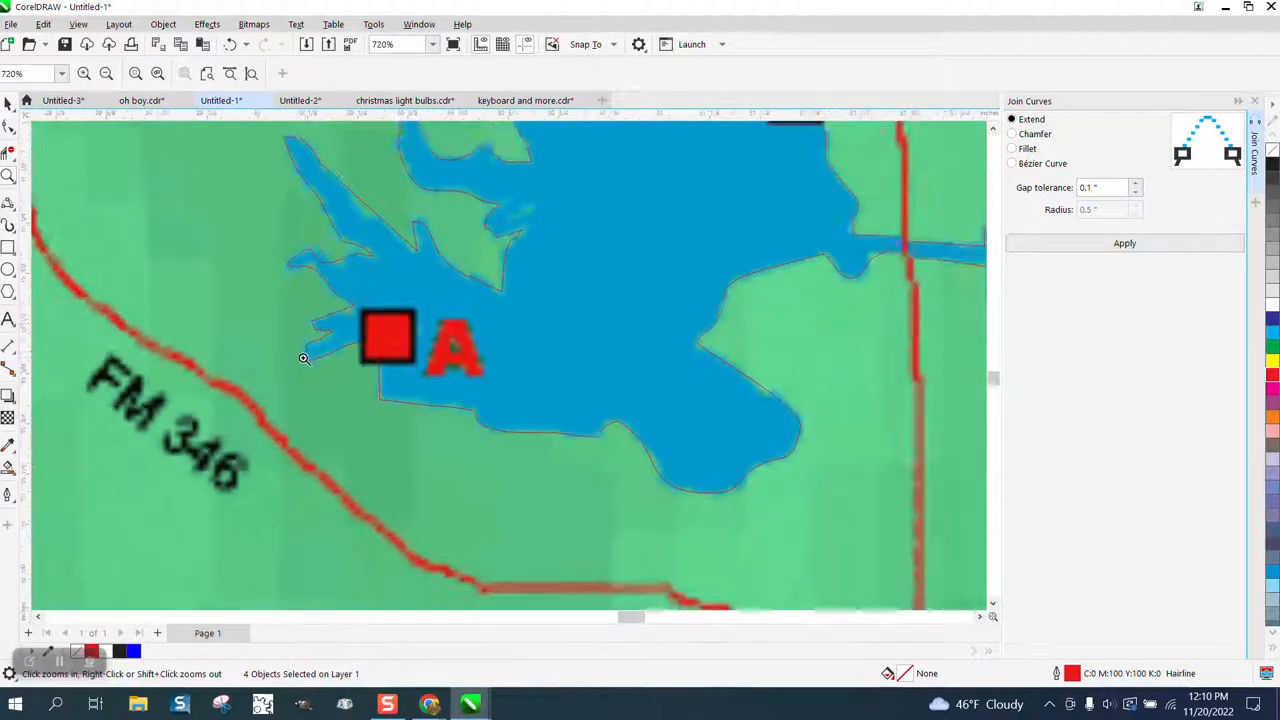
pyautogui.moveTo(582, 288); pyautogui.dragTo(651, 320)
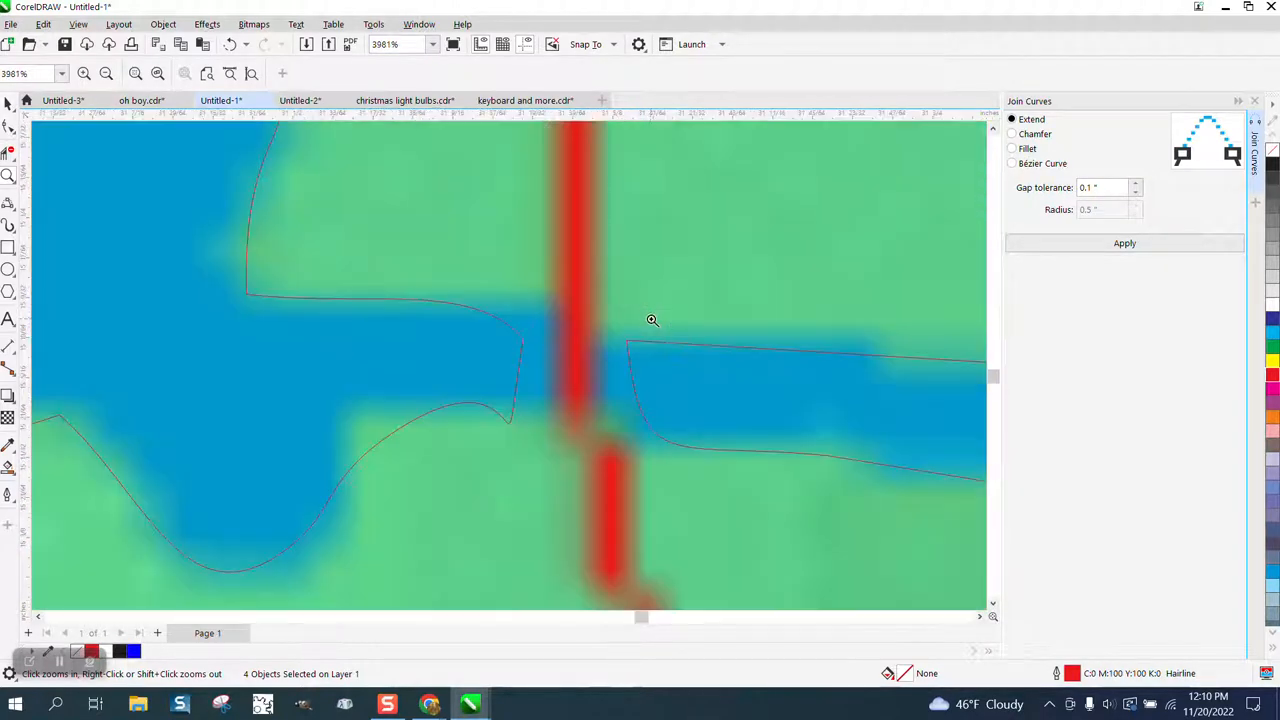
pyautogui.scroll(-6, 371, 314)
pyautogui.scroll(-4, 368, 314)
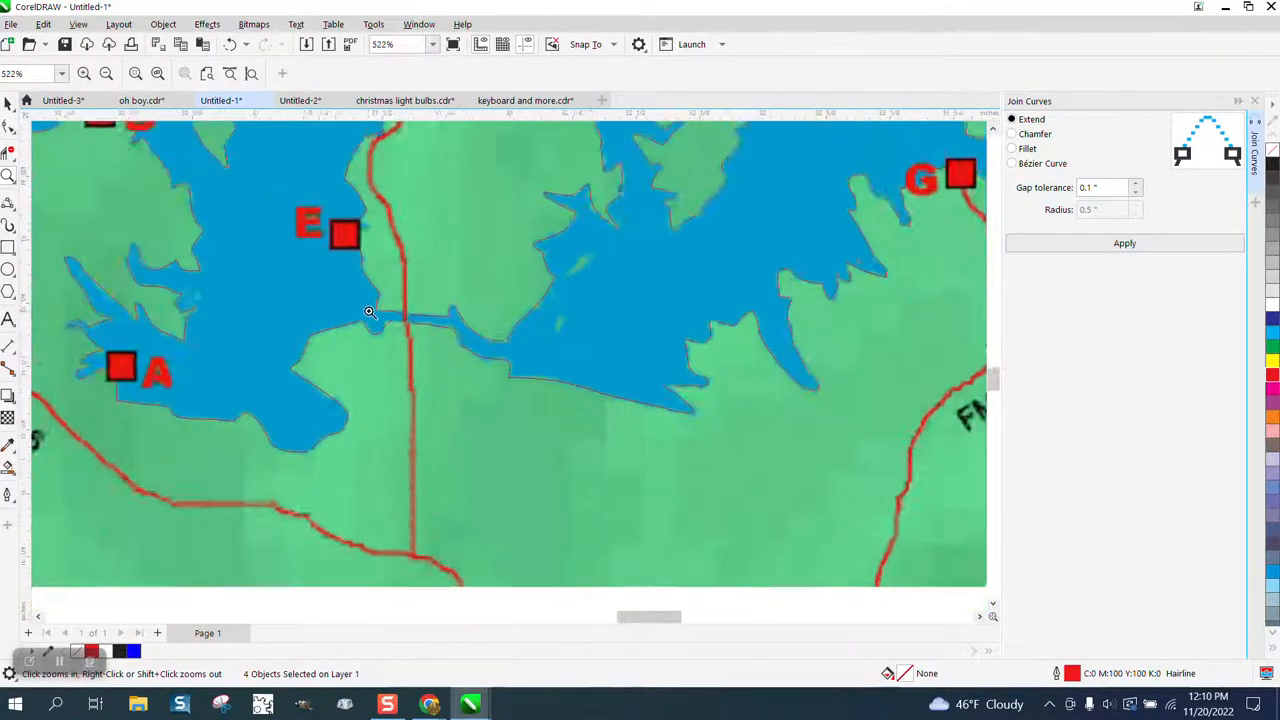
pyautogui.scroll(-1, 546, 317)
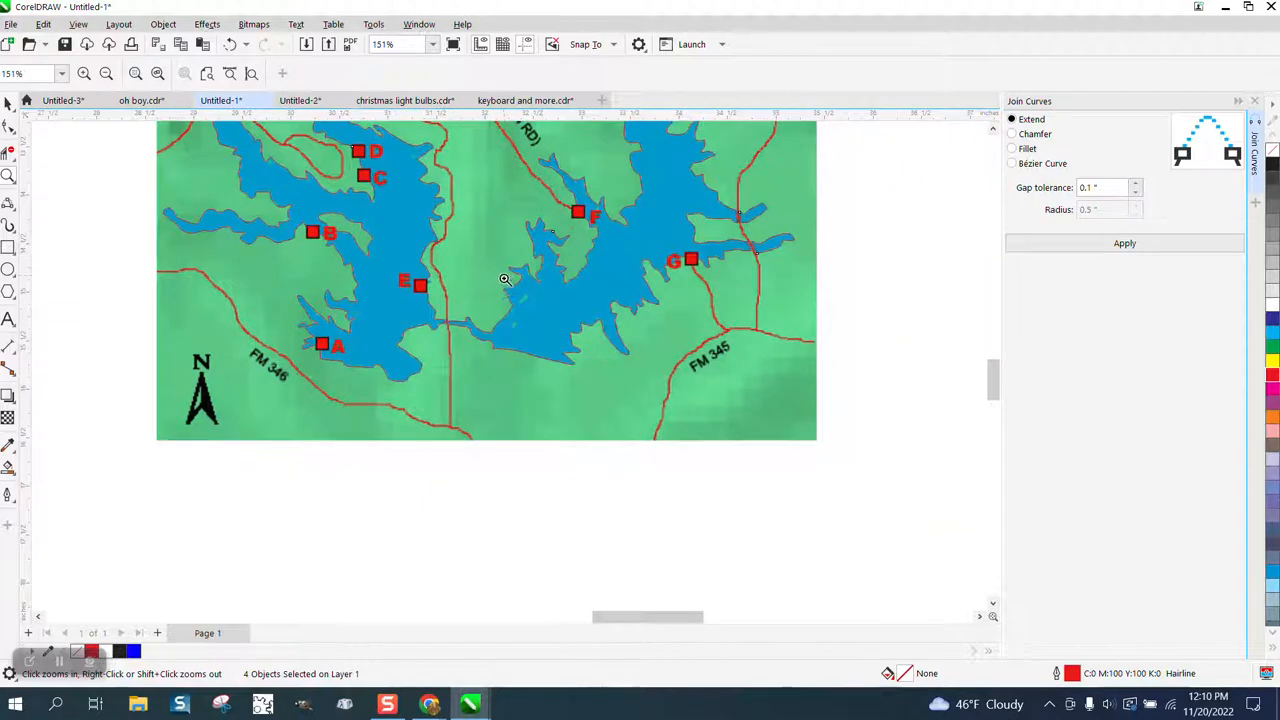
pyautogui.scroll(7, 585, 324)
pyautogui.scroll(-8, 409, 280)
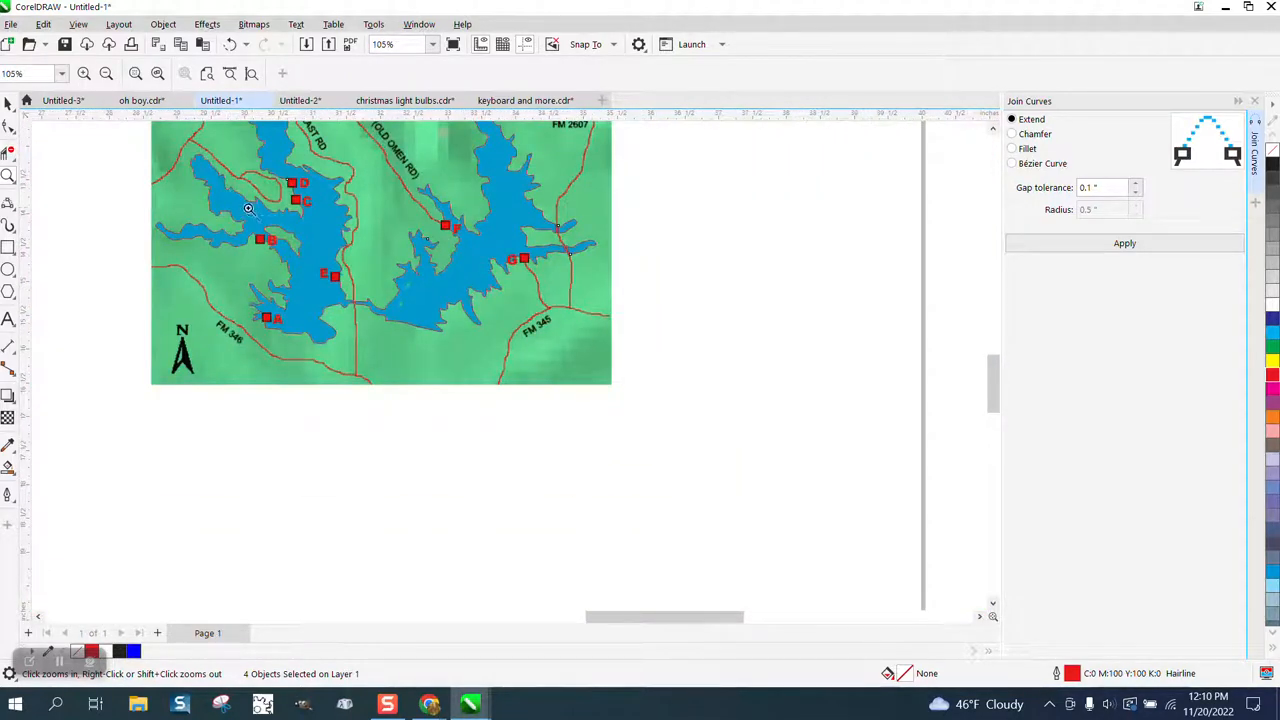
pyautogui.moveTo(329, 270); pyautogui.dragTo(332, 271)
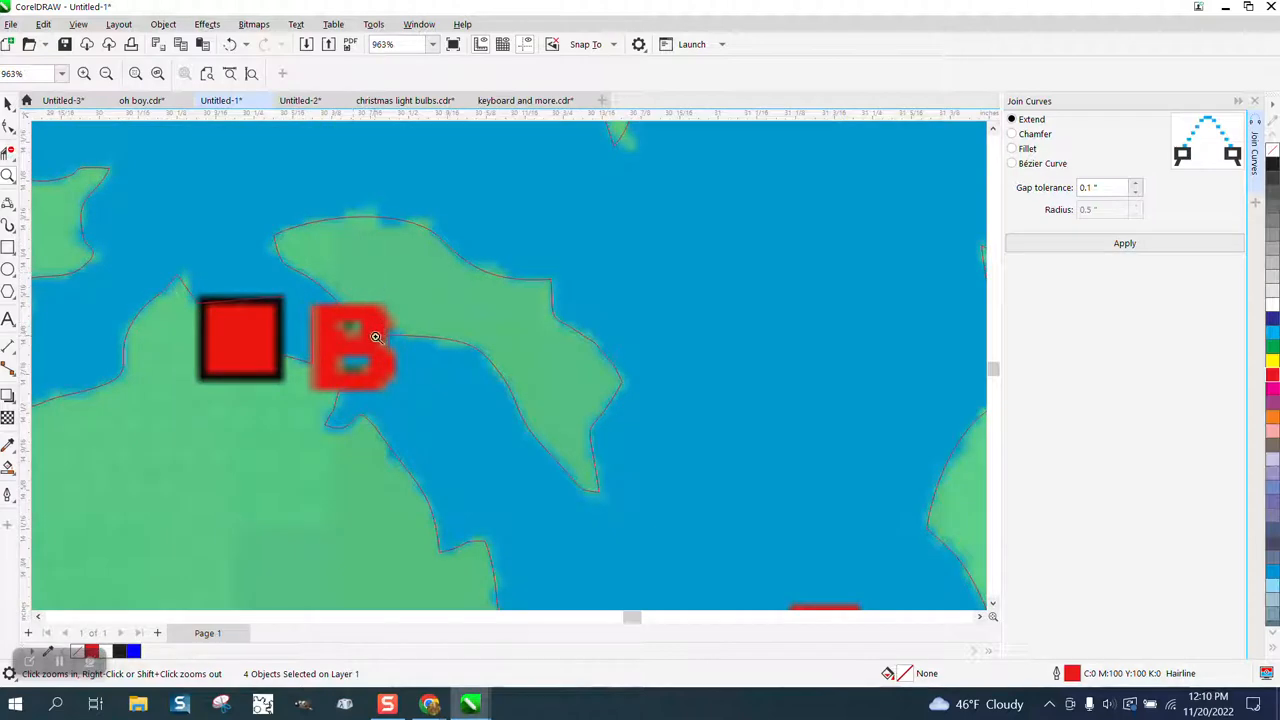
pyautogui.scroll(-2, 376, 336)
pyautogui.scroll(-2, 405, 326)
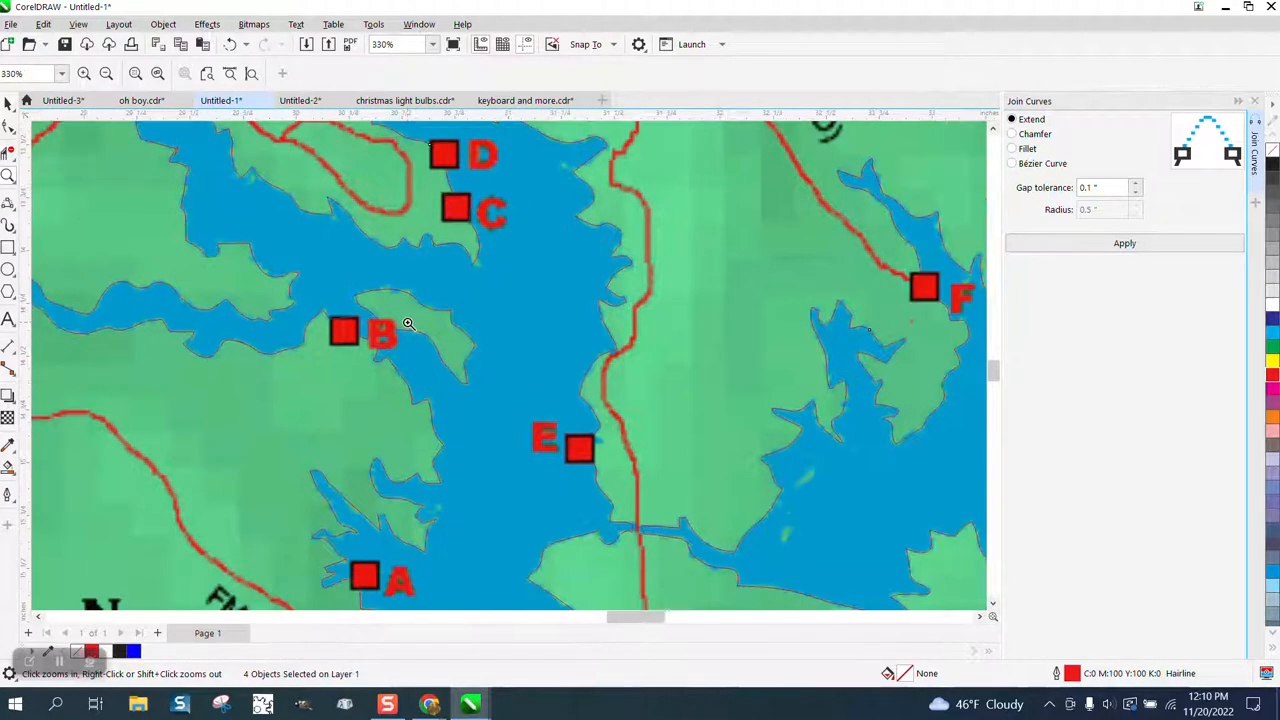
pyautogui.scroll(-2, 408, 323)
# Move the four selected lake outline curves 10 inches to the right, clear of the Lake Tyler map bitmap.
pyautogui.press('space')
pyautogui.scroll(-1, 134, 211)
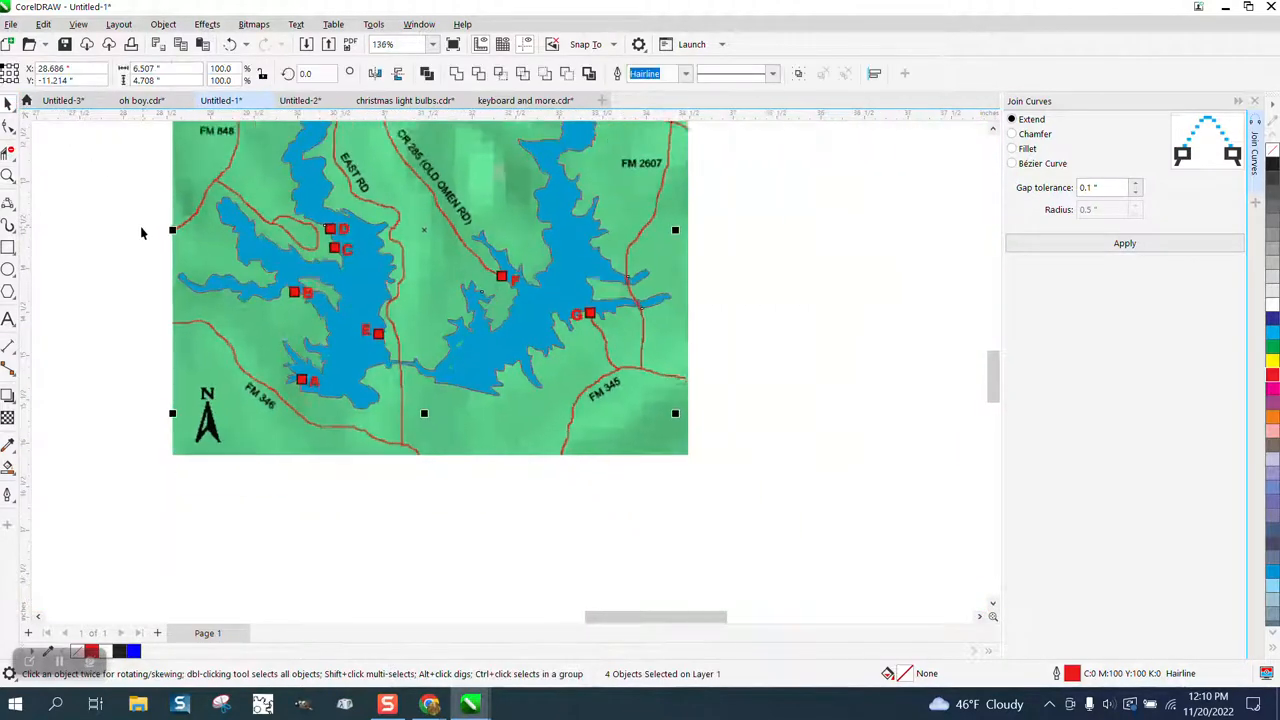
pyautogui.scroll(-1, 141, 232)
pyautogui.press('Right')
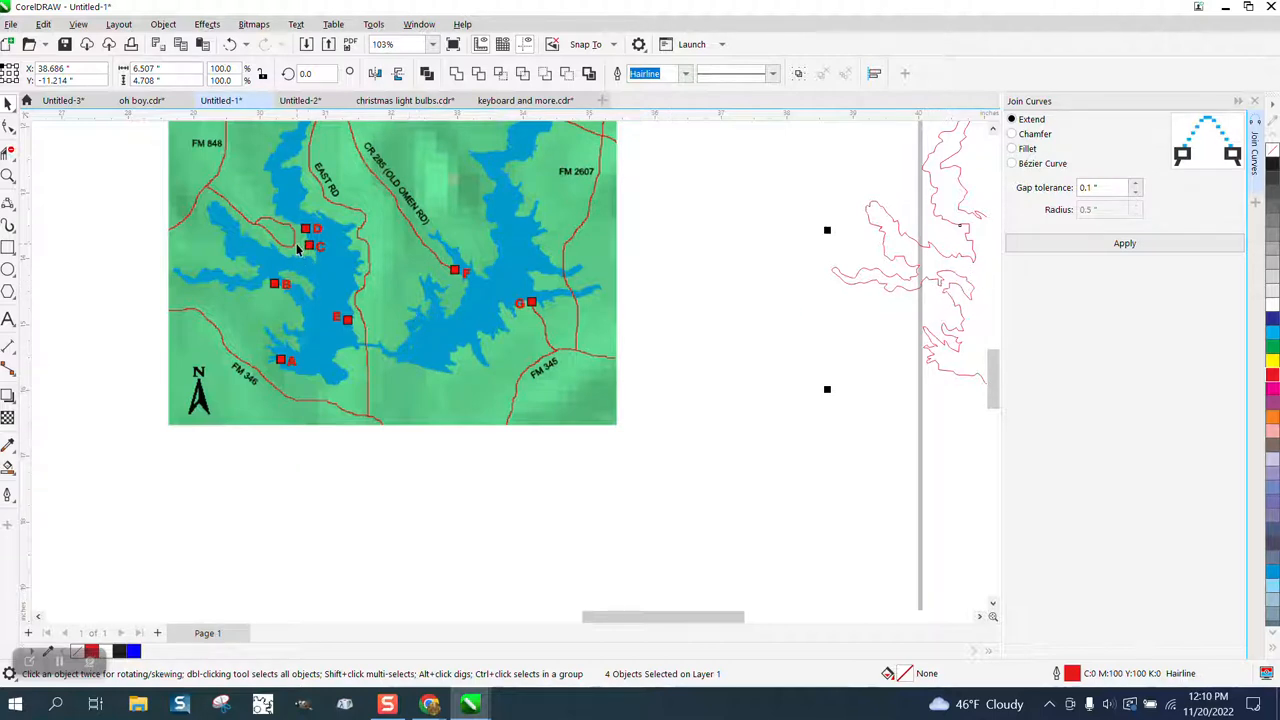
pyautogui.scroll(-1, 287, 272)
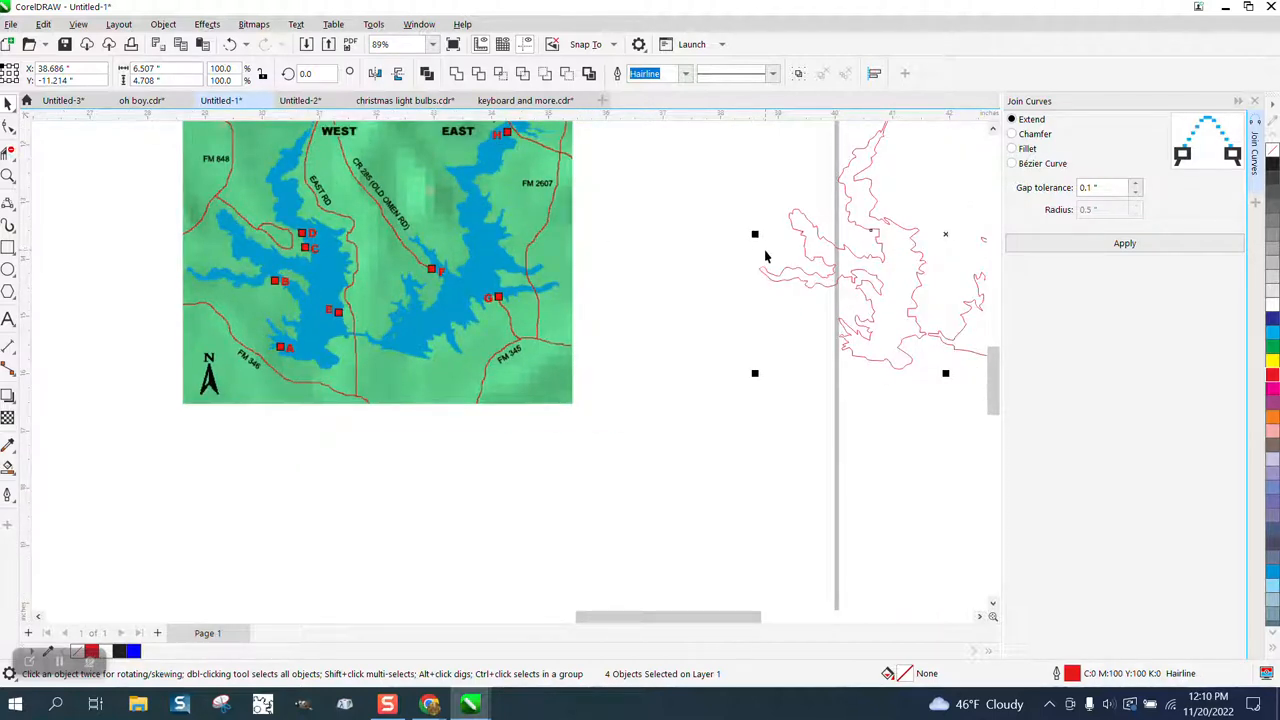
pyautogui.scroll(-1, 757, 262)
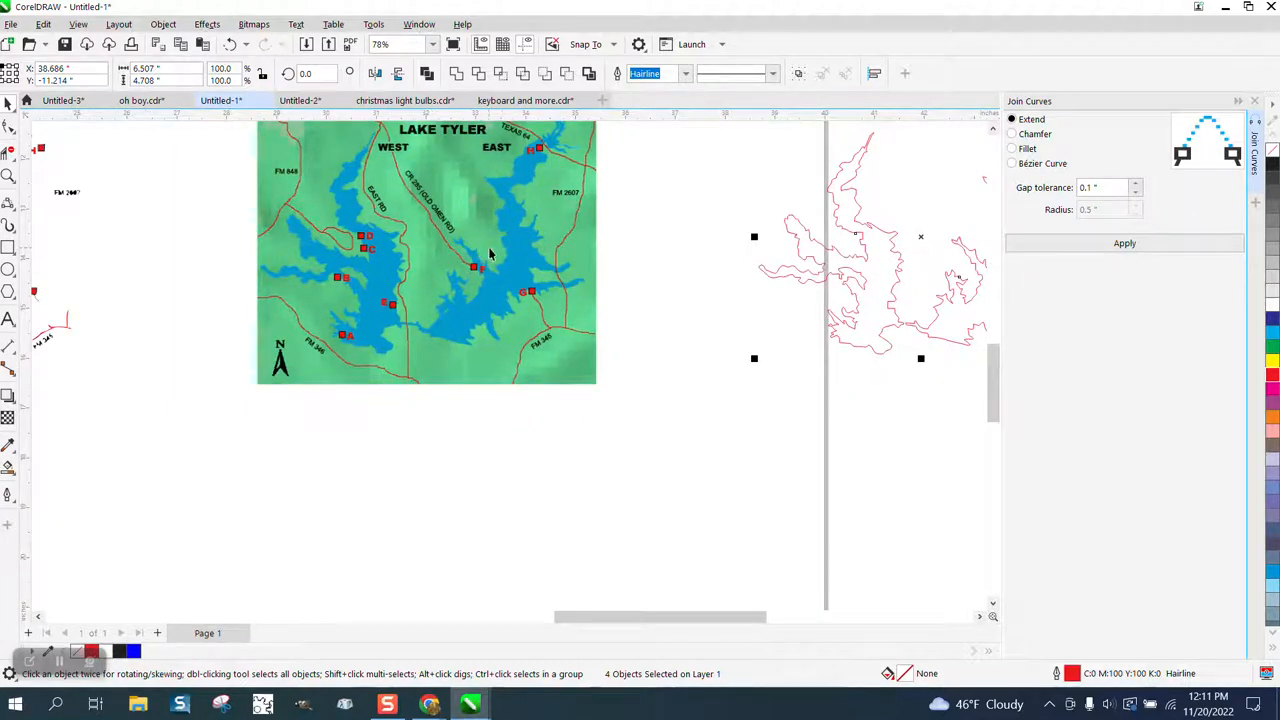
pyautogui.scroll(-2, 490, 255)
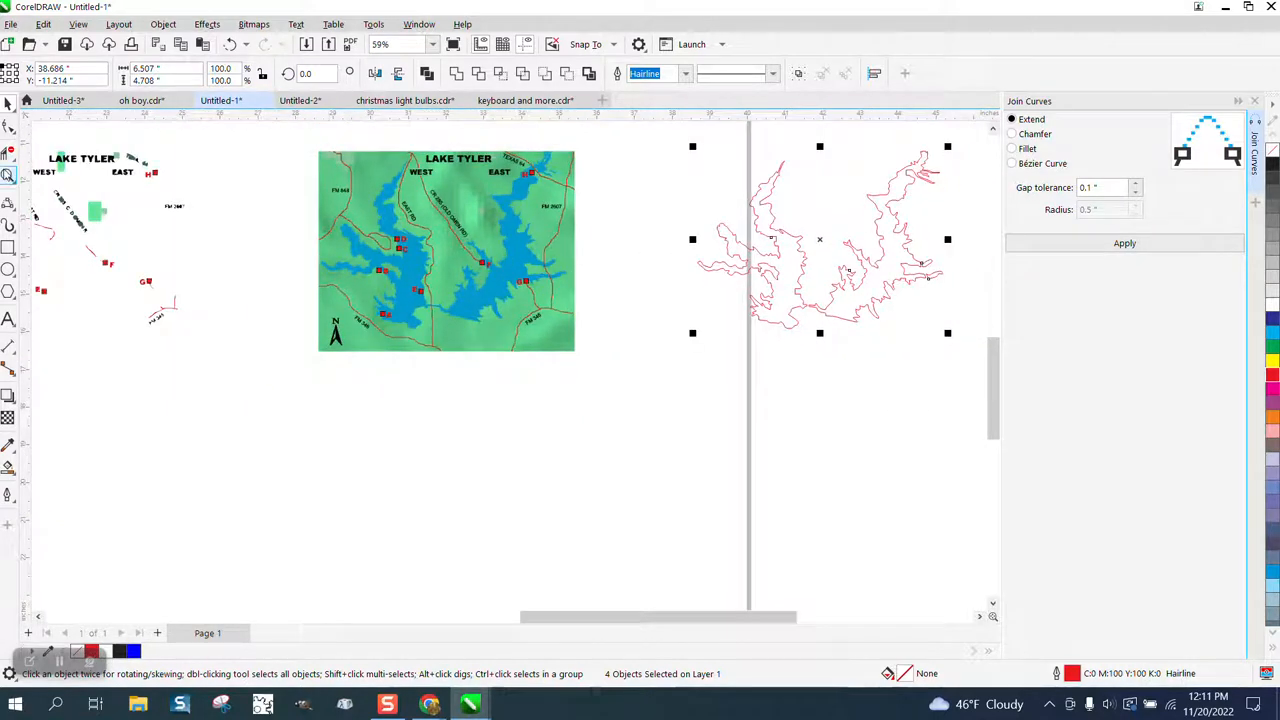
pyautogui.click(8, 175)
pyautogui.moveTo(274, 143); pyautogui.dragTo(977, 395)
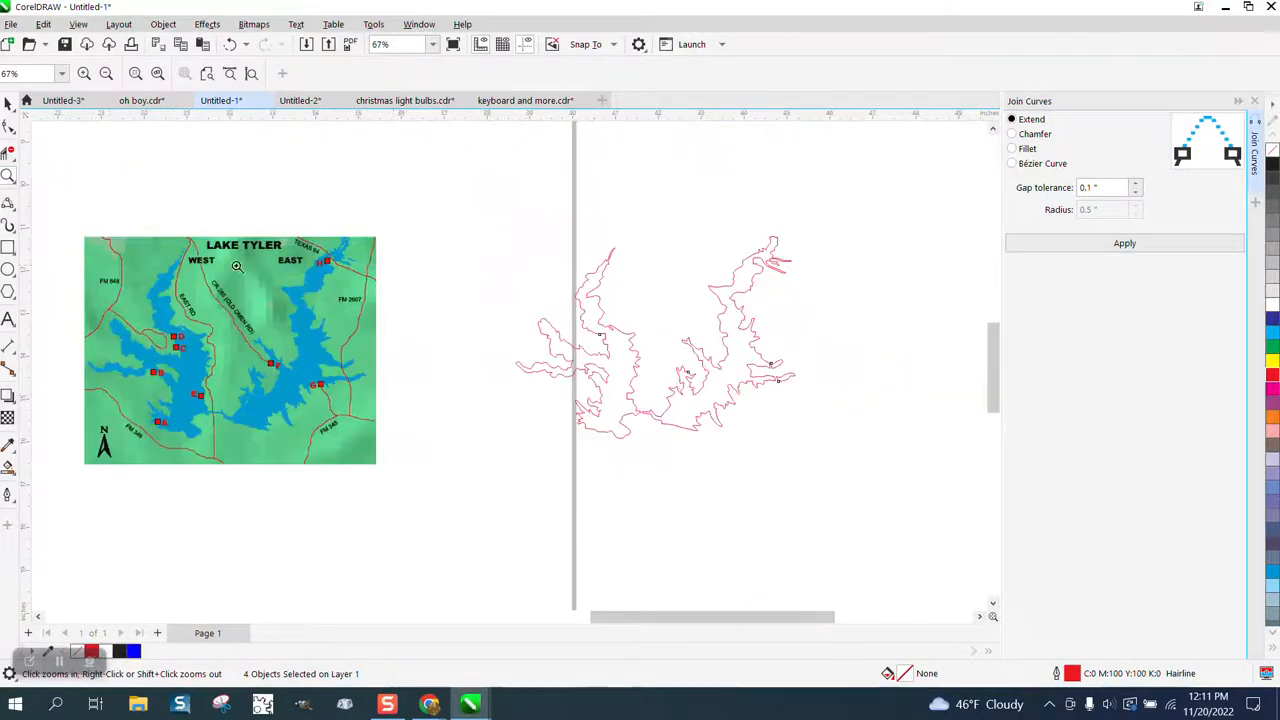
pyautogui.moveTo(95, 228); pyautogui.dragTo(512, 466)
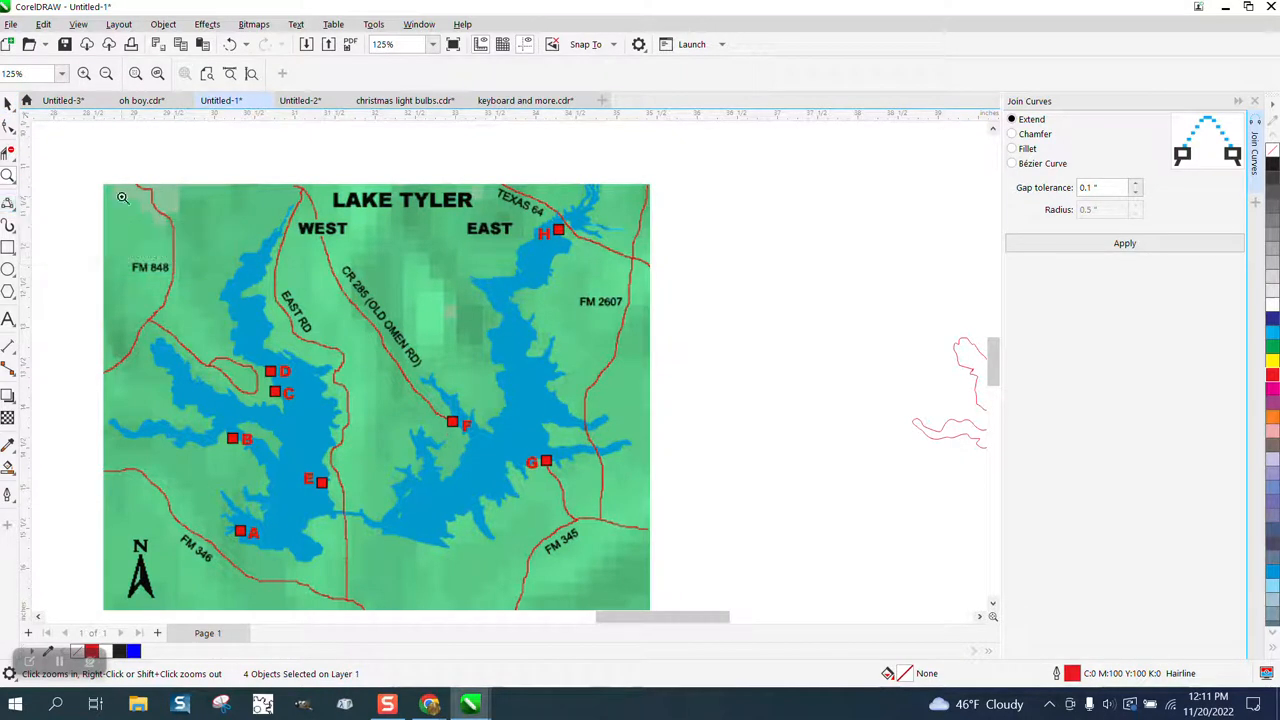
# Try outline widths of 0.1 in and 0.01 in on the lake curves, then choose 0.015625 in and turn on Scale with object.
pyautogui.doubleClick(1071, 674)
pyautogui.click(536, 292)
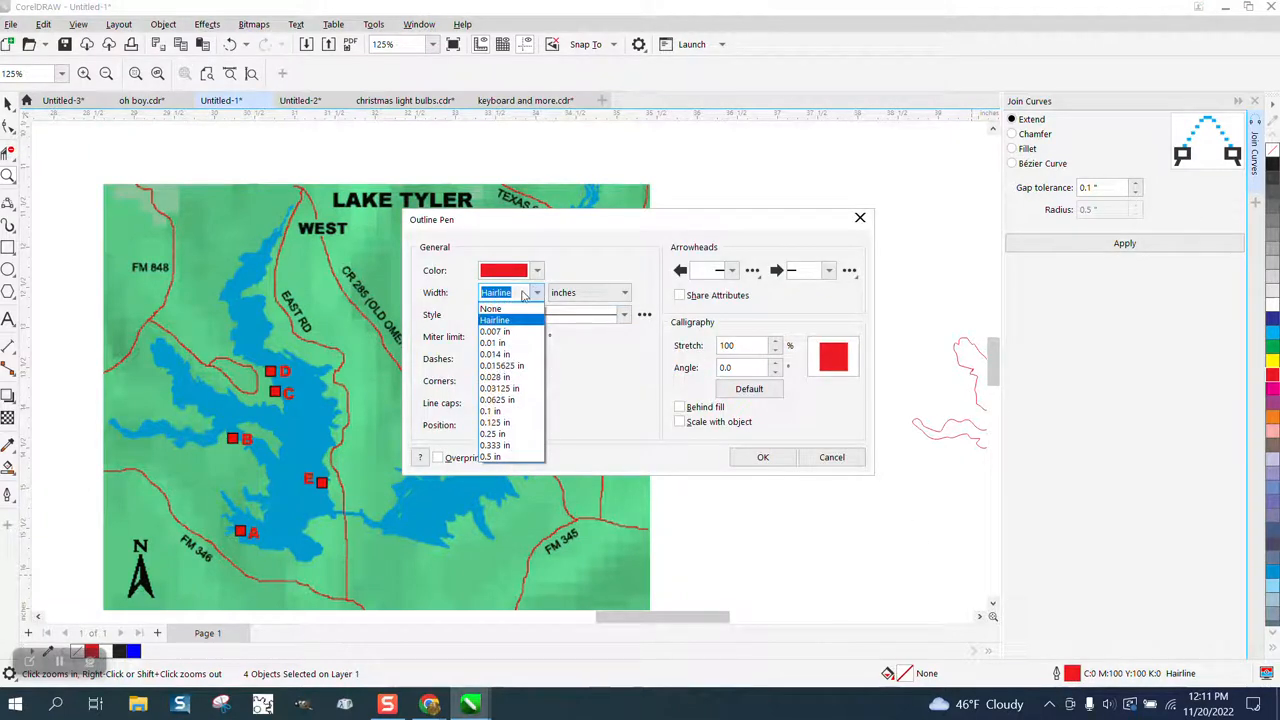
pyautogui.click(492, 412)
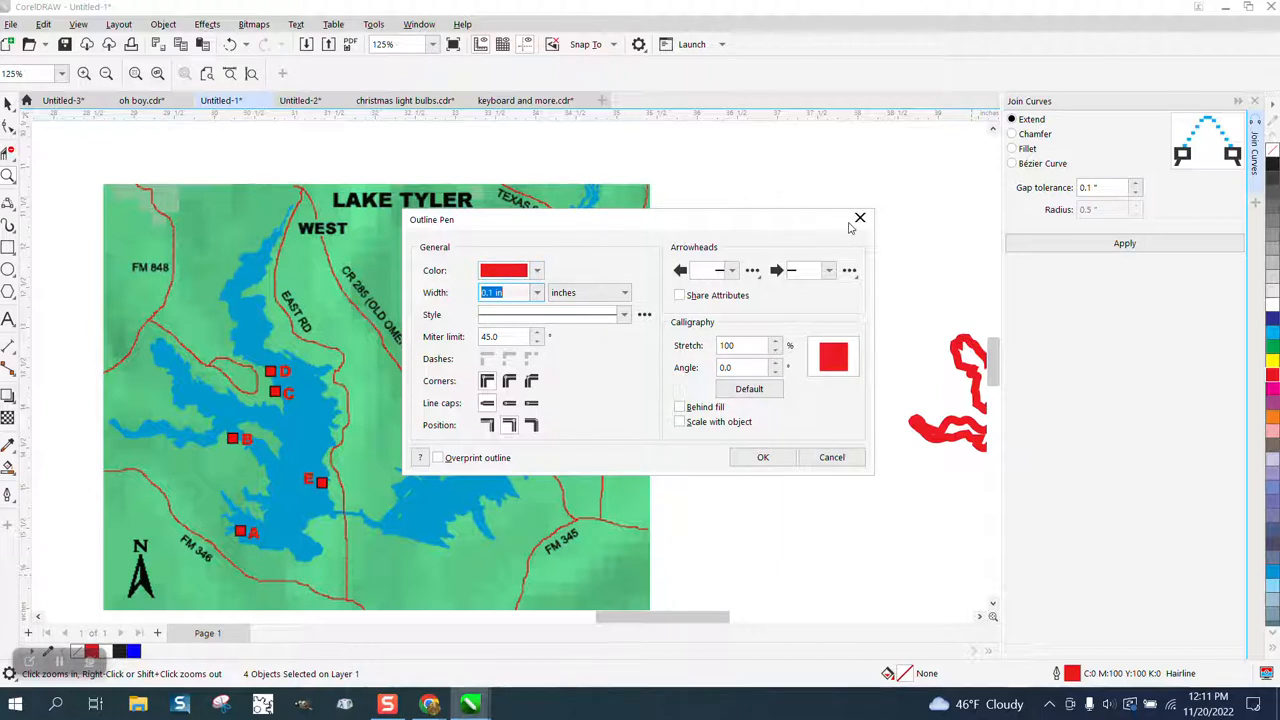
pyautogui.click(538, 293)
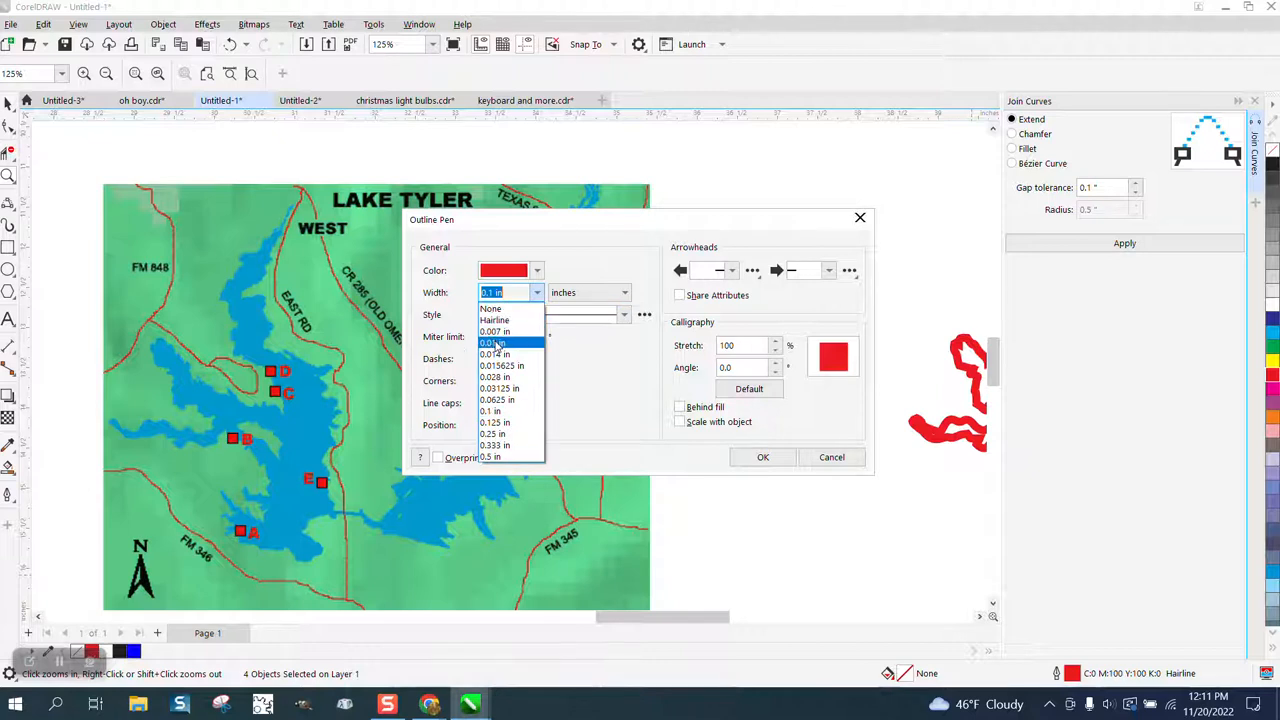
pyautogui.click(493, 340)
pyautogui.click(537, 292)
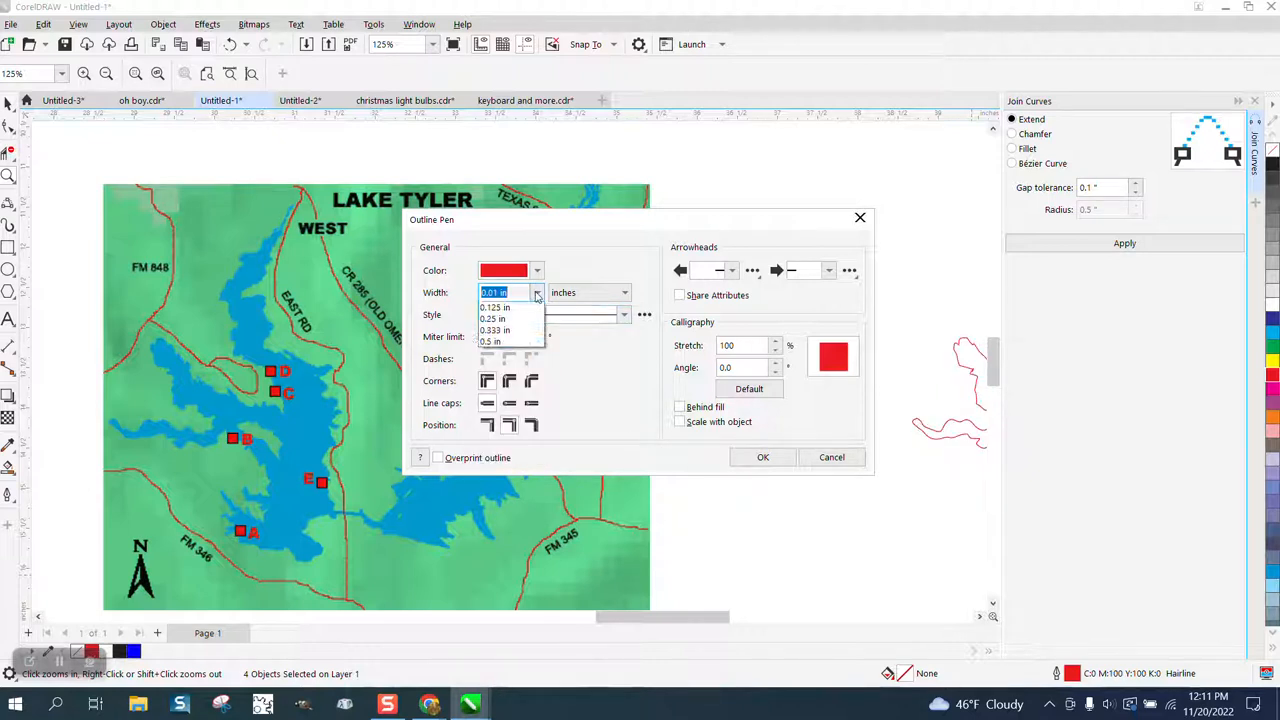
pyautogui.click(497, 366)
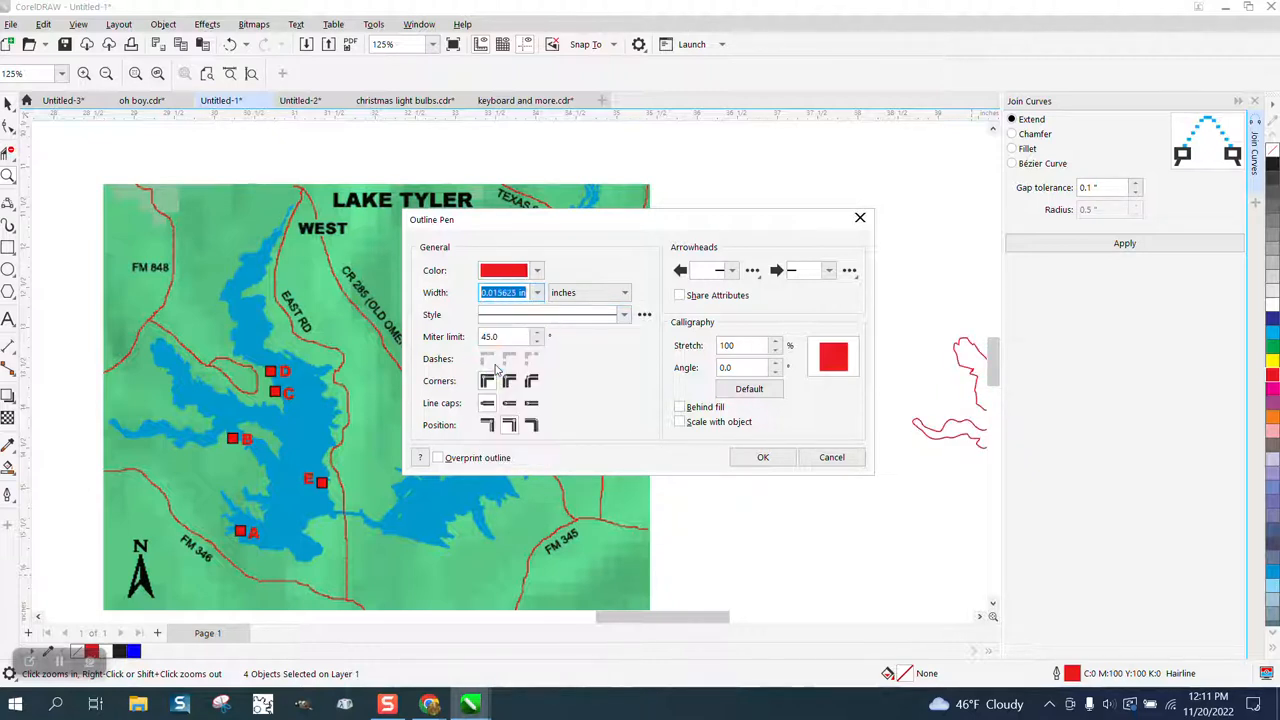
pyautogui.click(681, 422)
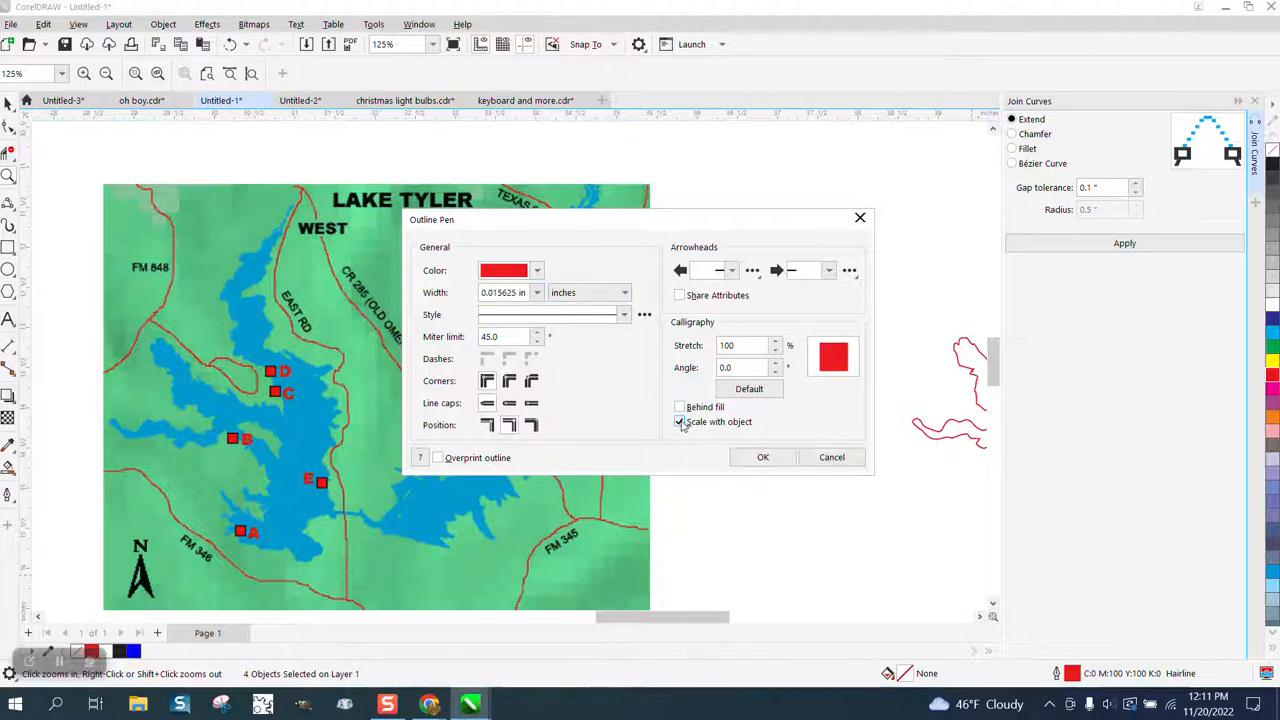
# Set the lake curves' outline color to black from the RGB Palette and apply the outline settings.
pyautogui.click(537, 271)
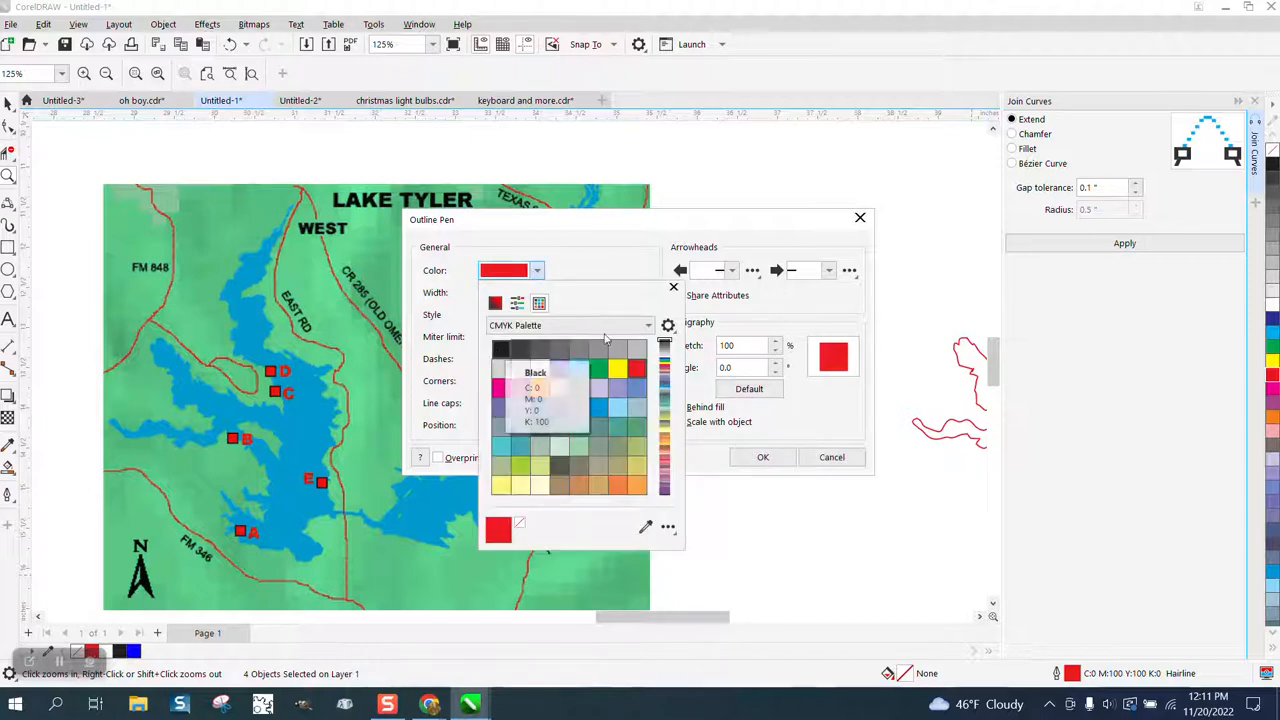
pyautogui.click(648, 325)
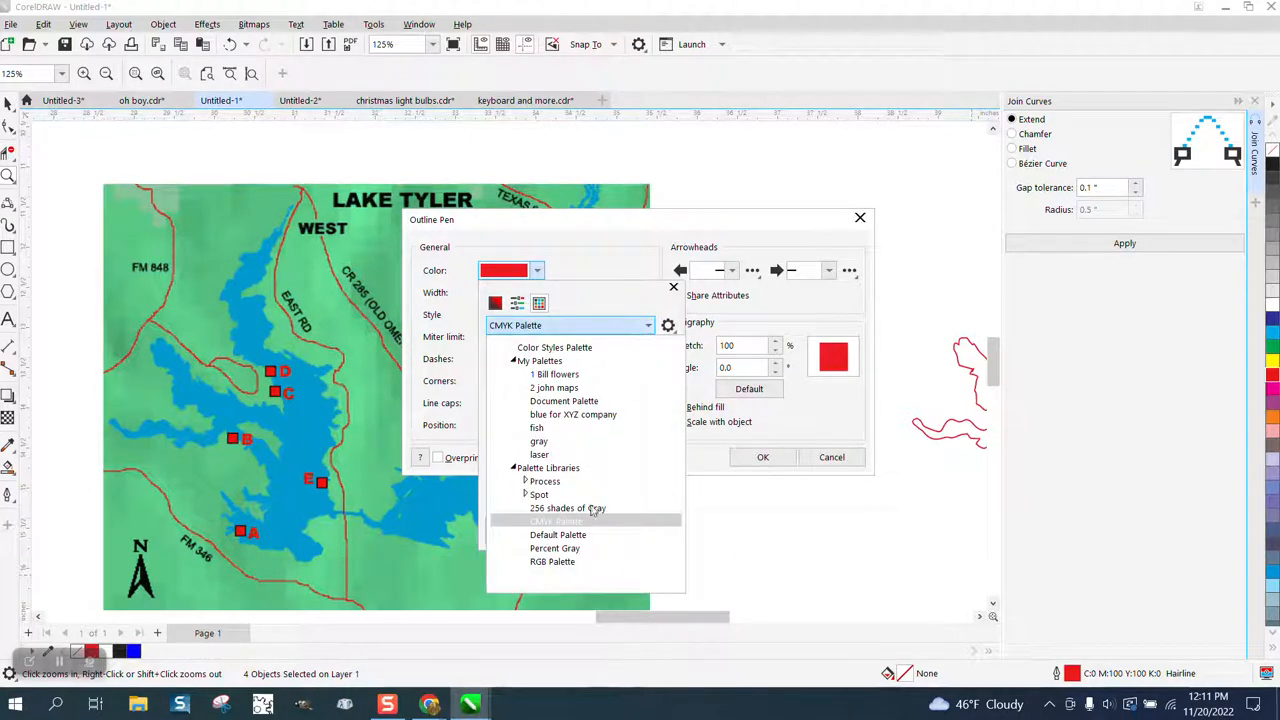
pyautogui.click(560, 562)
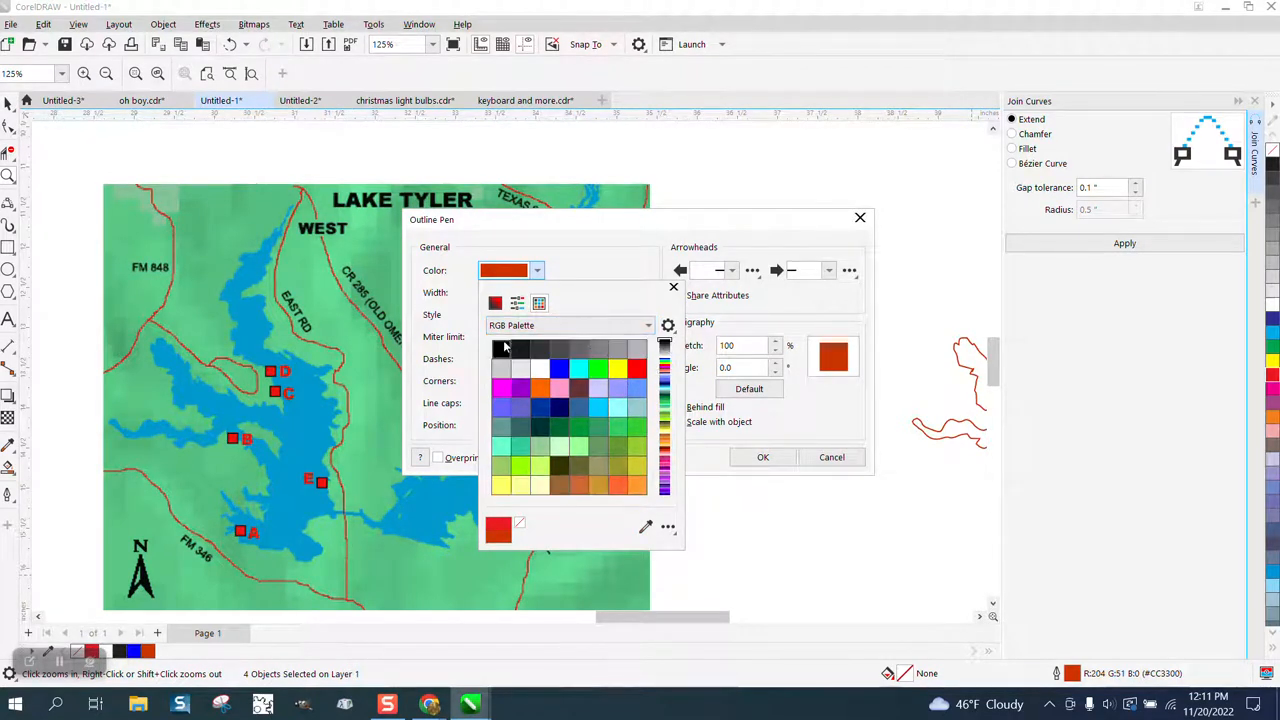
pyautogui.click(664, 345)
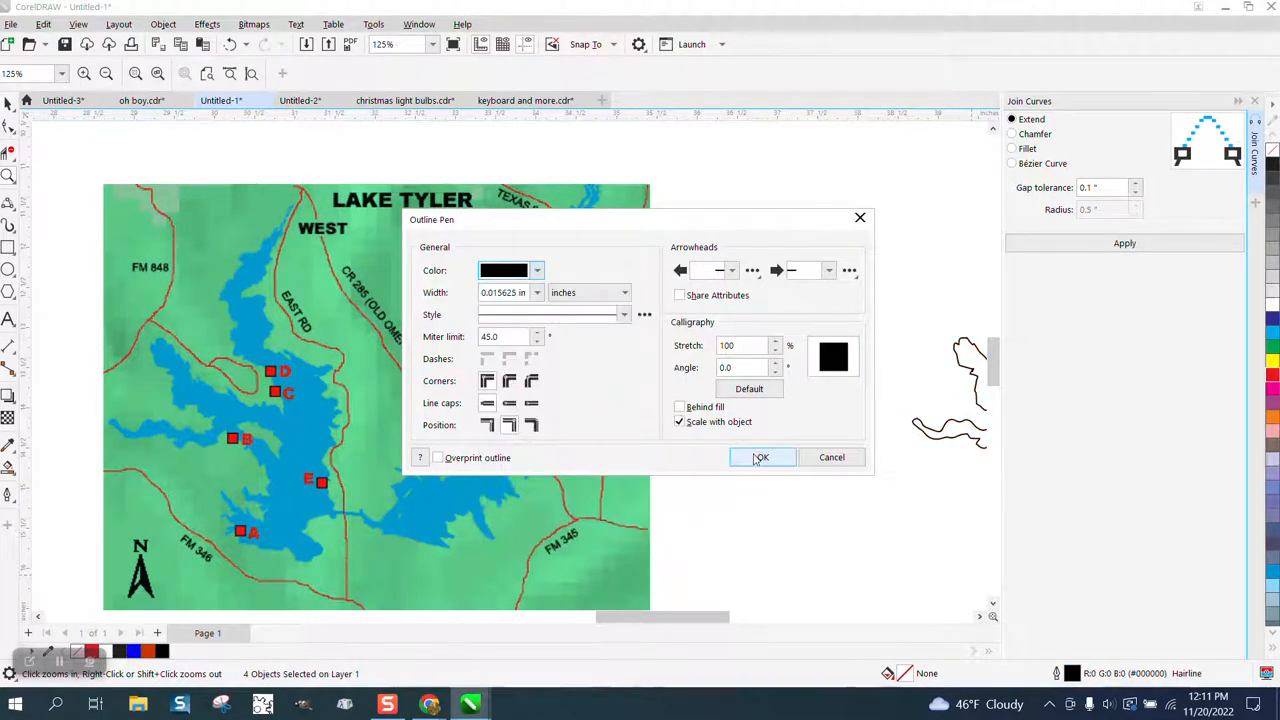
pyautogui.click(759, 458)
# Set the selected lake curves' outline width to Hairline and their outline color to CMYK red.
pyautogui.scroll(-3, 705, 344)
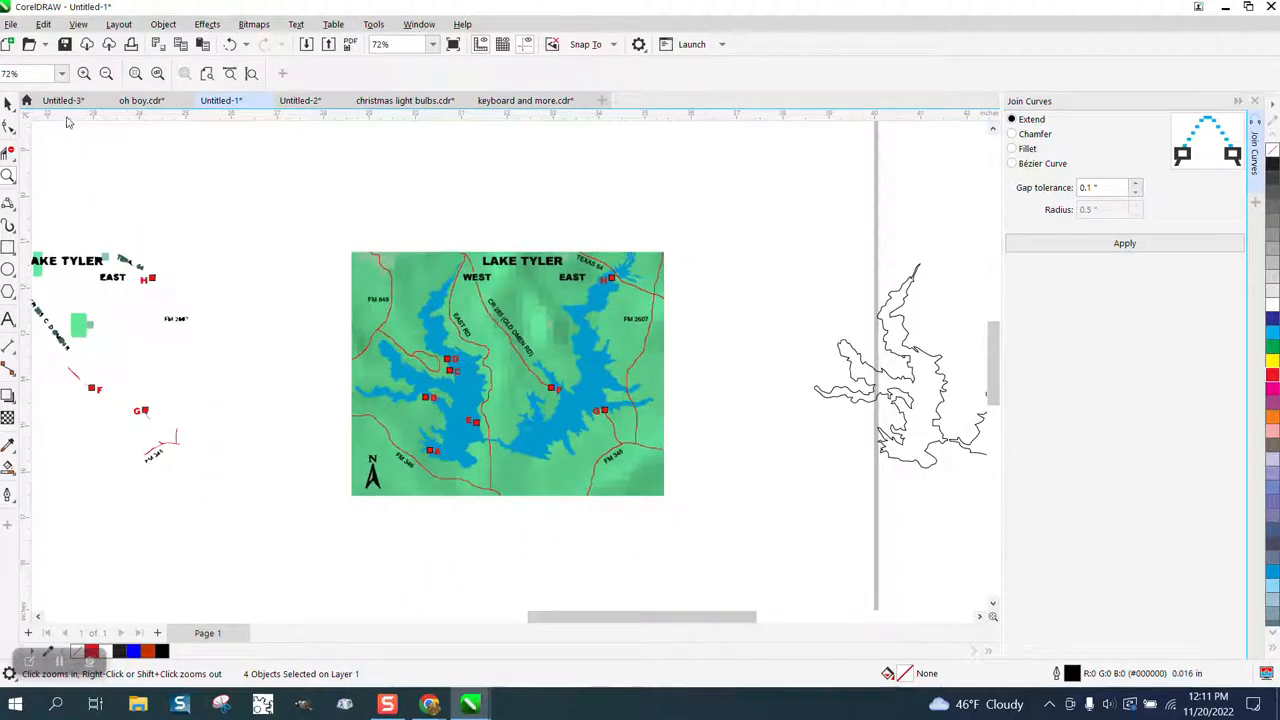
pyautogui.click(7, 103)
pyautogui.scroll(-1, 663, 234)
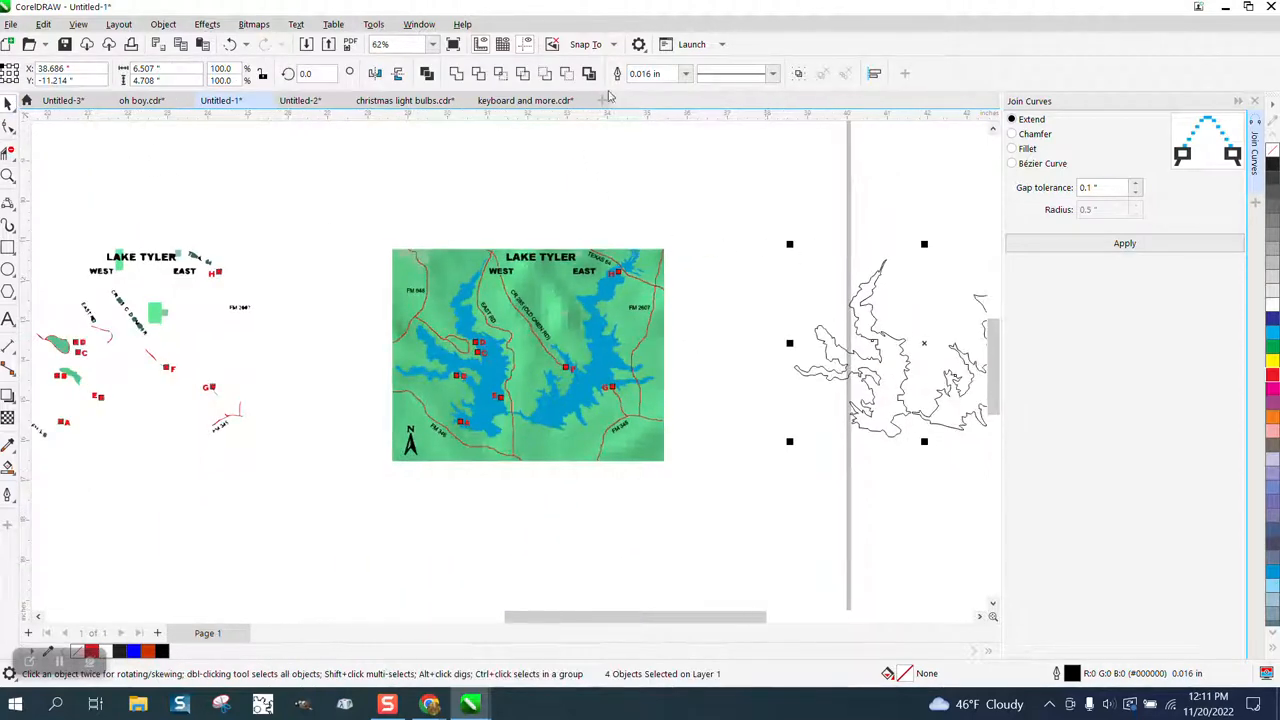
pyautogui.click(686, 76)
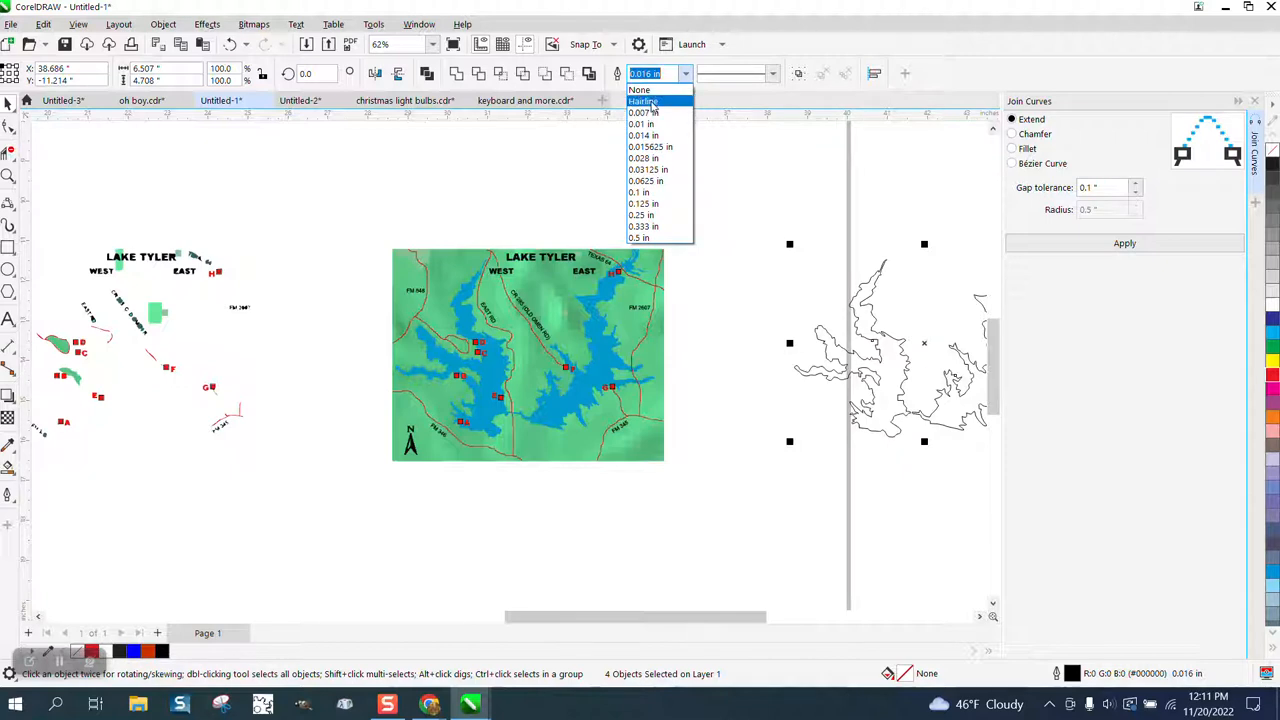
pyautogui.click(650, 101)
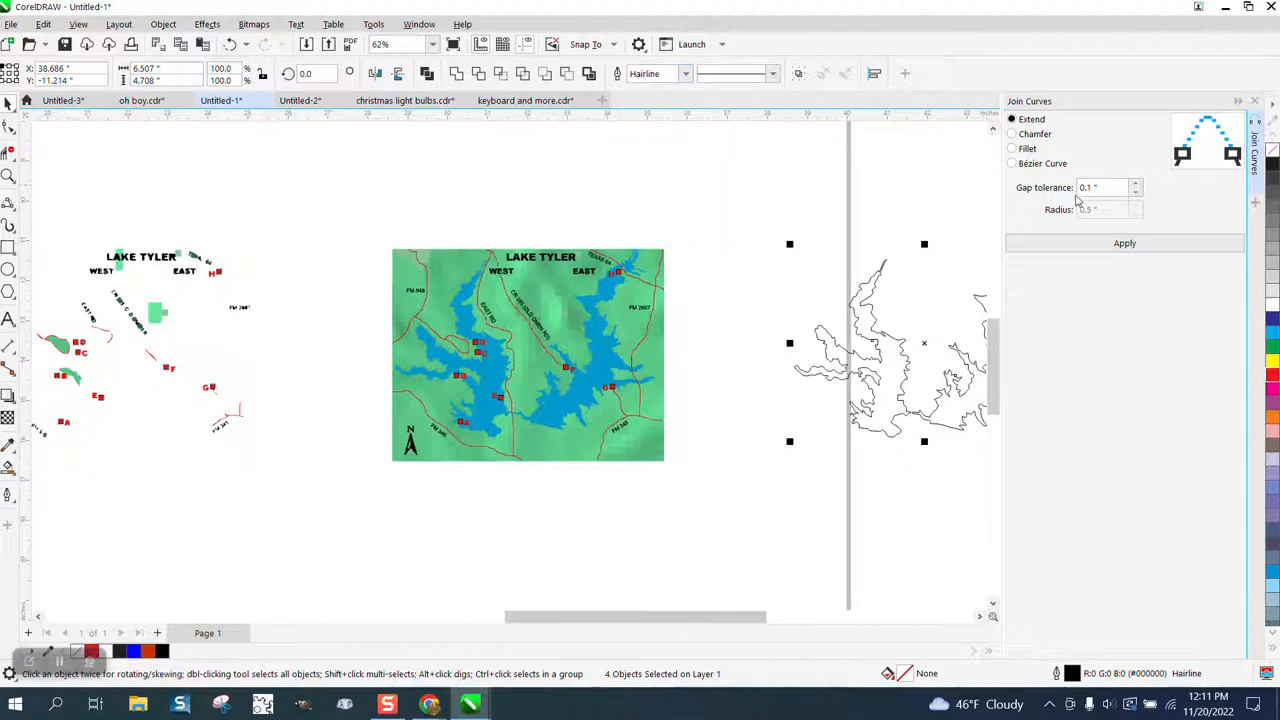
pyautogui.rightClick(1273, 376)
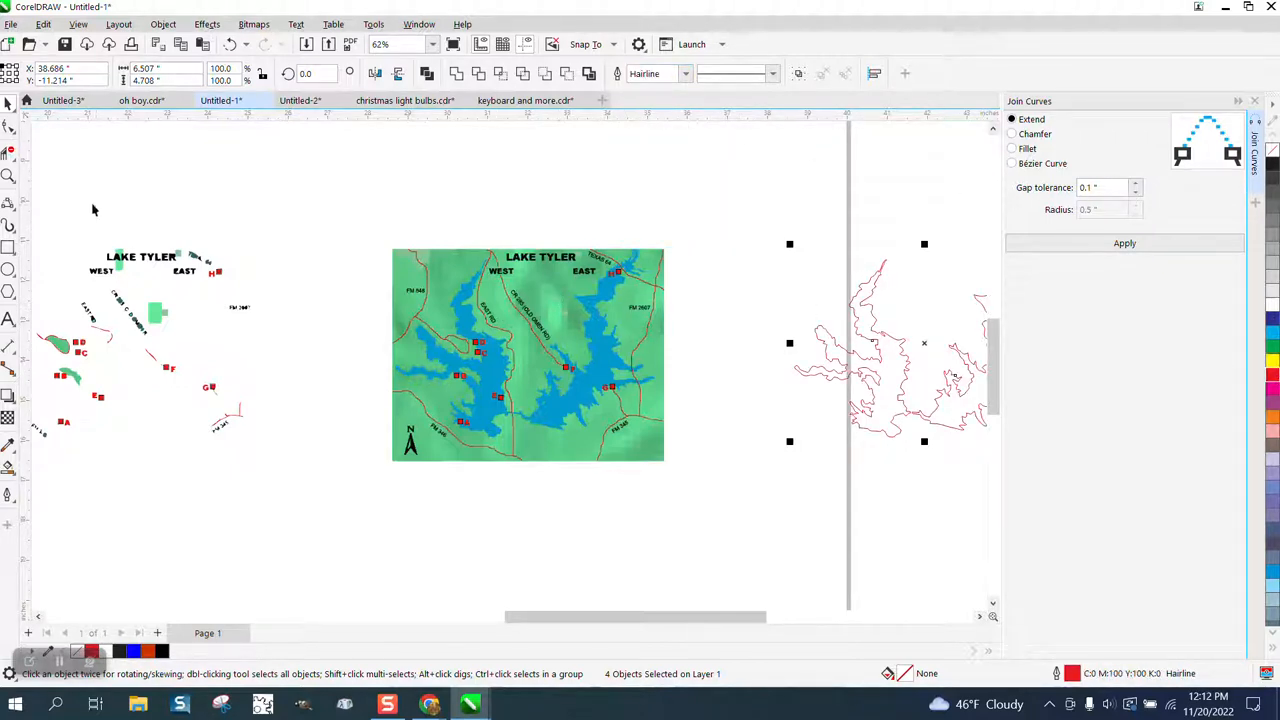
# Trace freehand CR 285 from the top edge to marker F, about 1.9 × 2.9 in, and East Rd down to FM 346, about 0.8 × 5.1 in.
pyautogui.click(8, 177)
pyautogui.moveTo(413, 238); pyautogui.dragTo(758, 490)
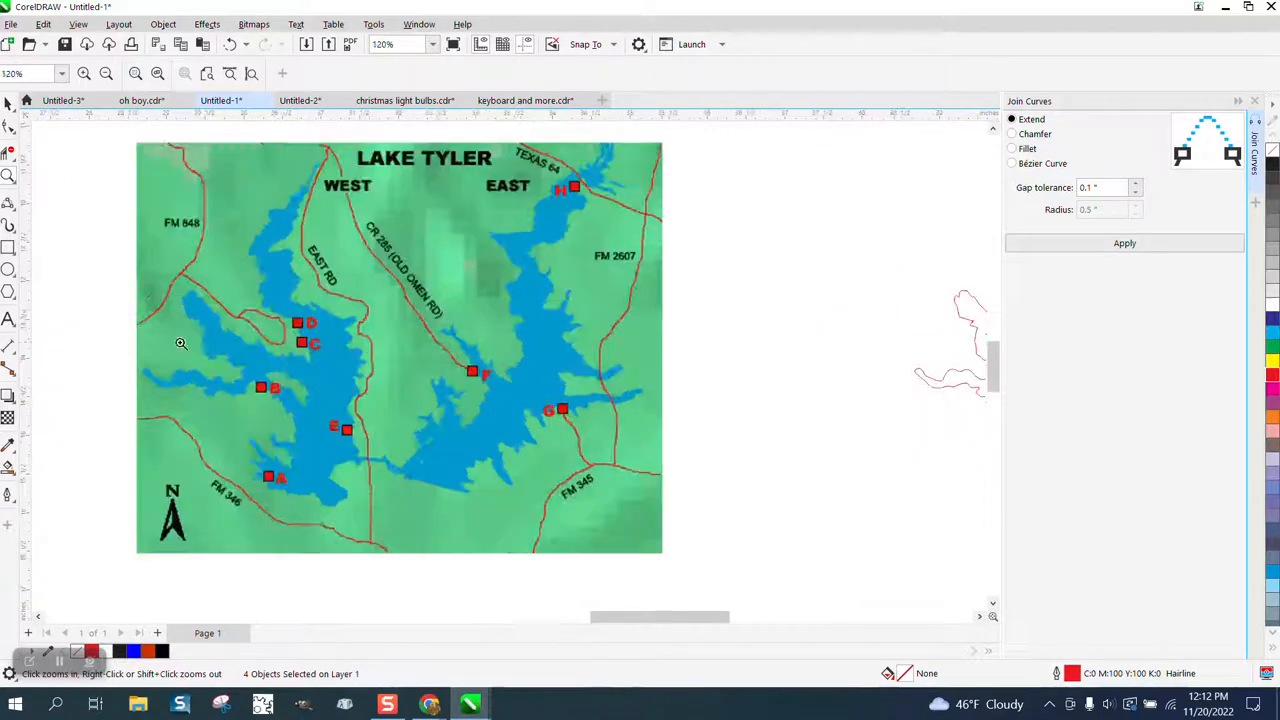
pyautogui.click(14, 210)
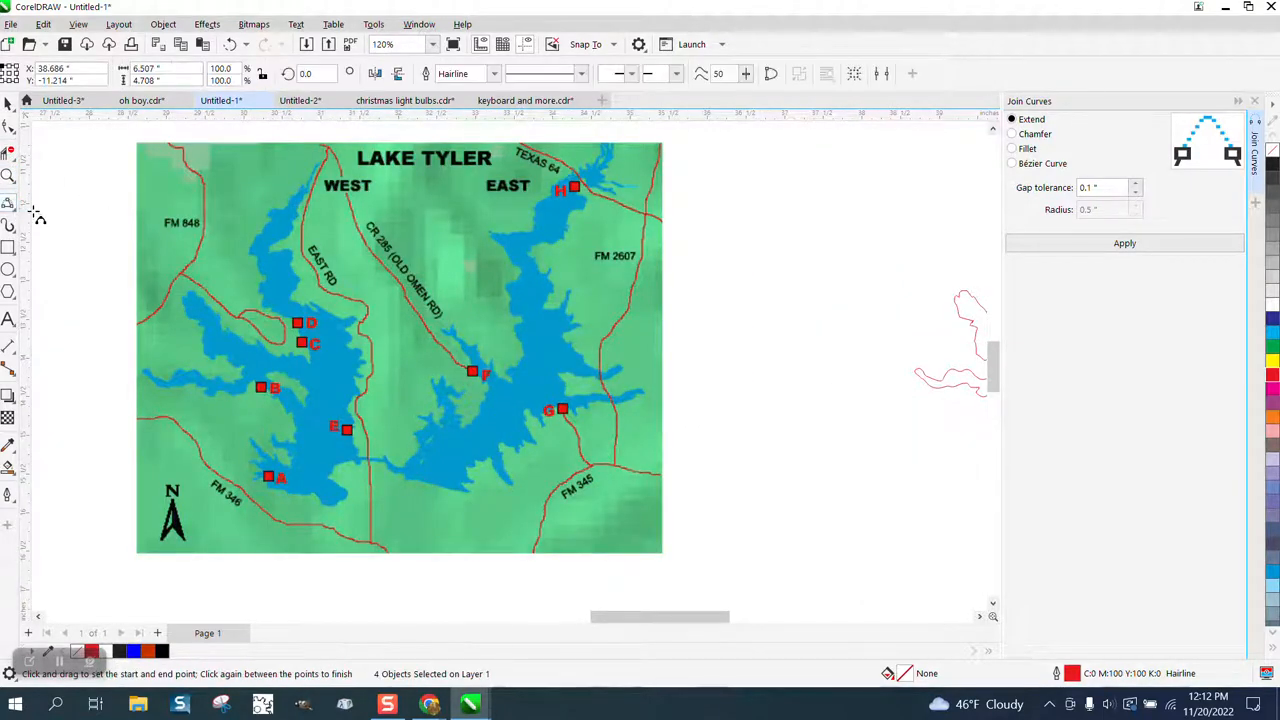
pyautogui.click(15, 215)
pyautogui.click(55, 206)
pyautogui.moveTo(321, 147); pyautogui.dragTo(335, 160)
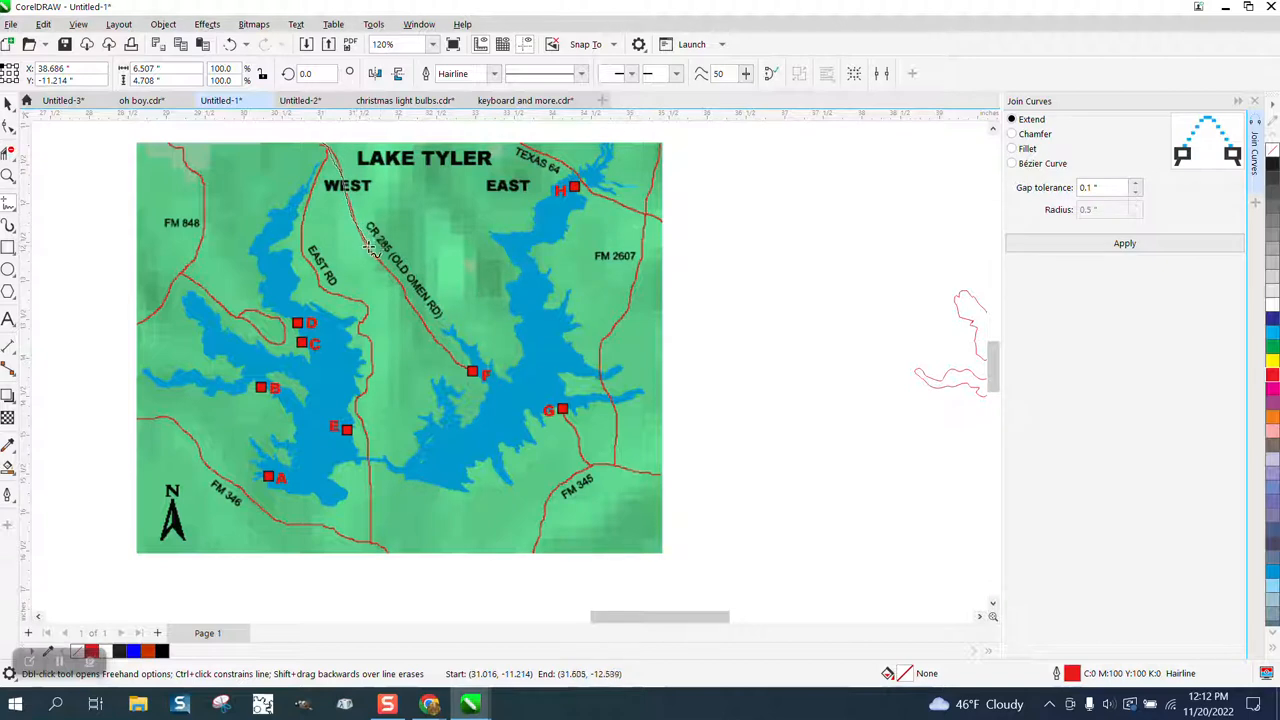
pyautogui.moveTo(370, 246); pyautogui.dragTo(397, 282)
pyautogui.moveTo(424, 323); pyautogui.dragTo(476, 372)
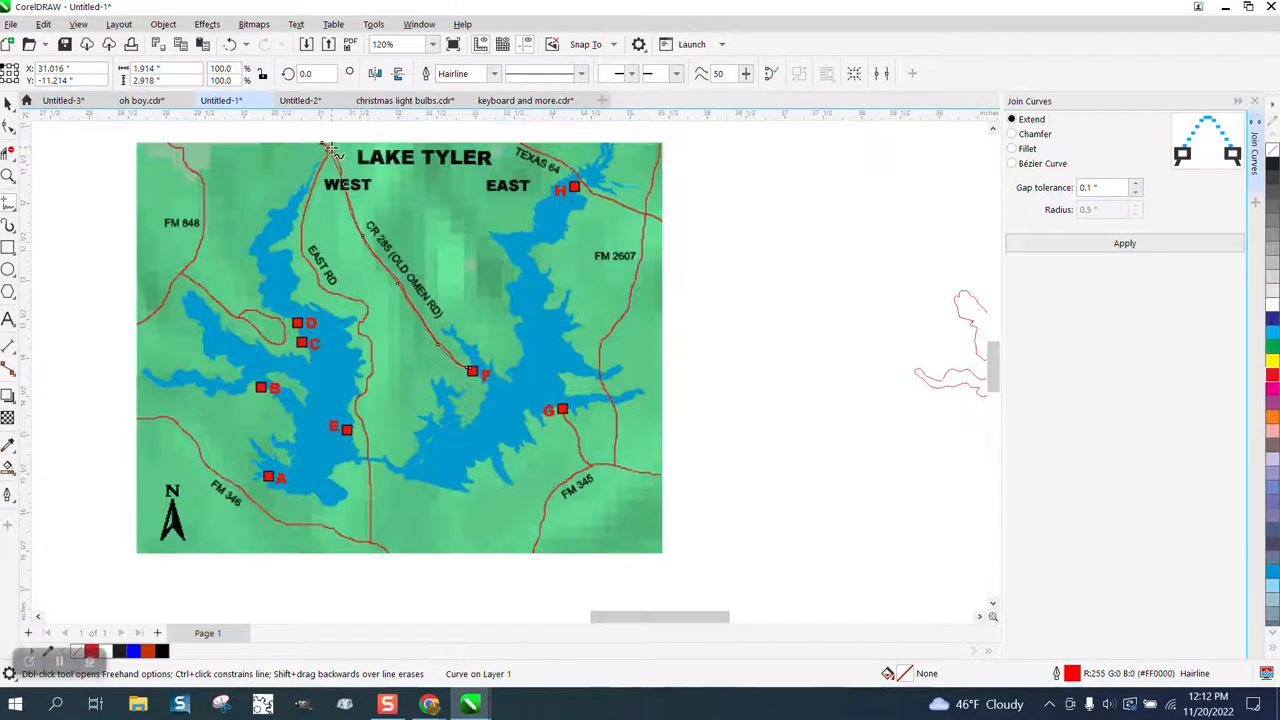
pyautogui.moveTo(326, 147); pyautogui.dragTo(326, 172)
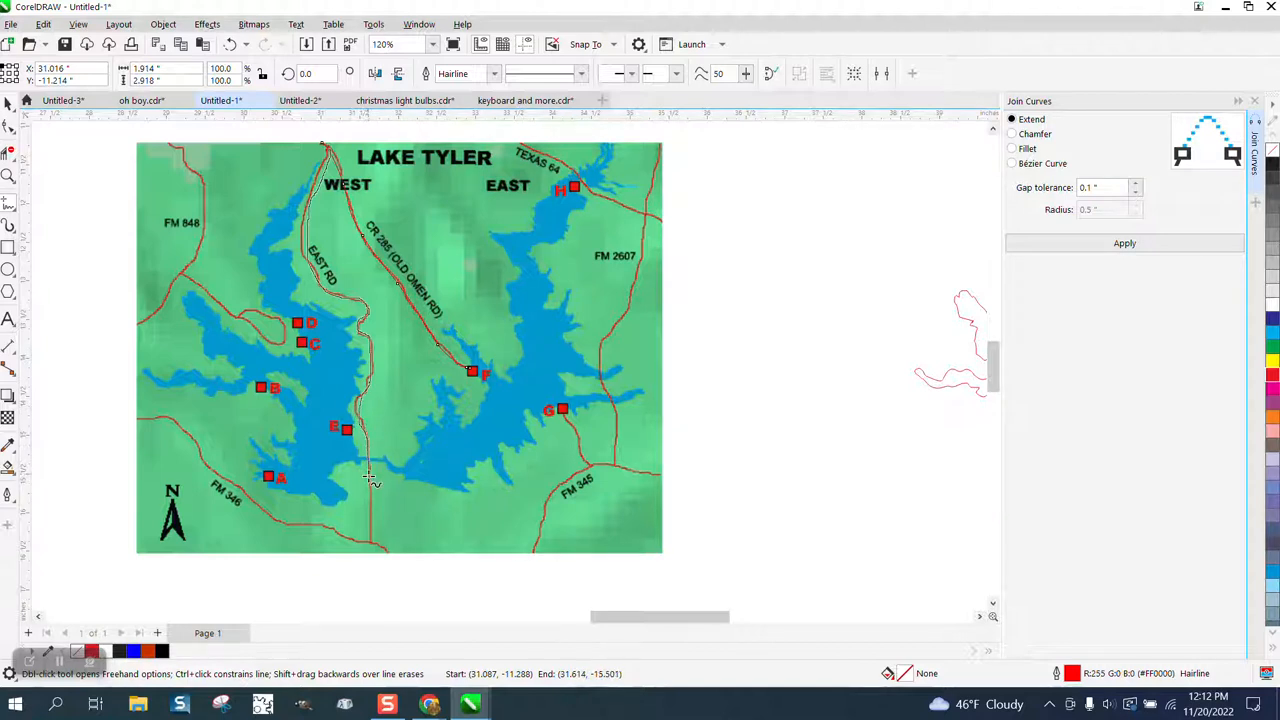
pyautogui.click(369, 540)
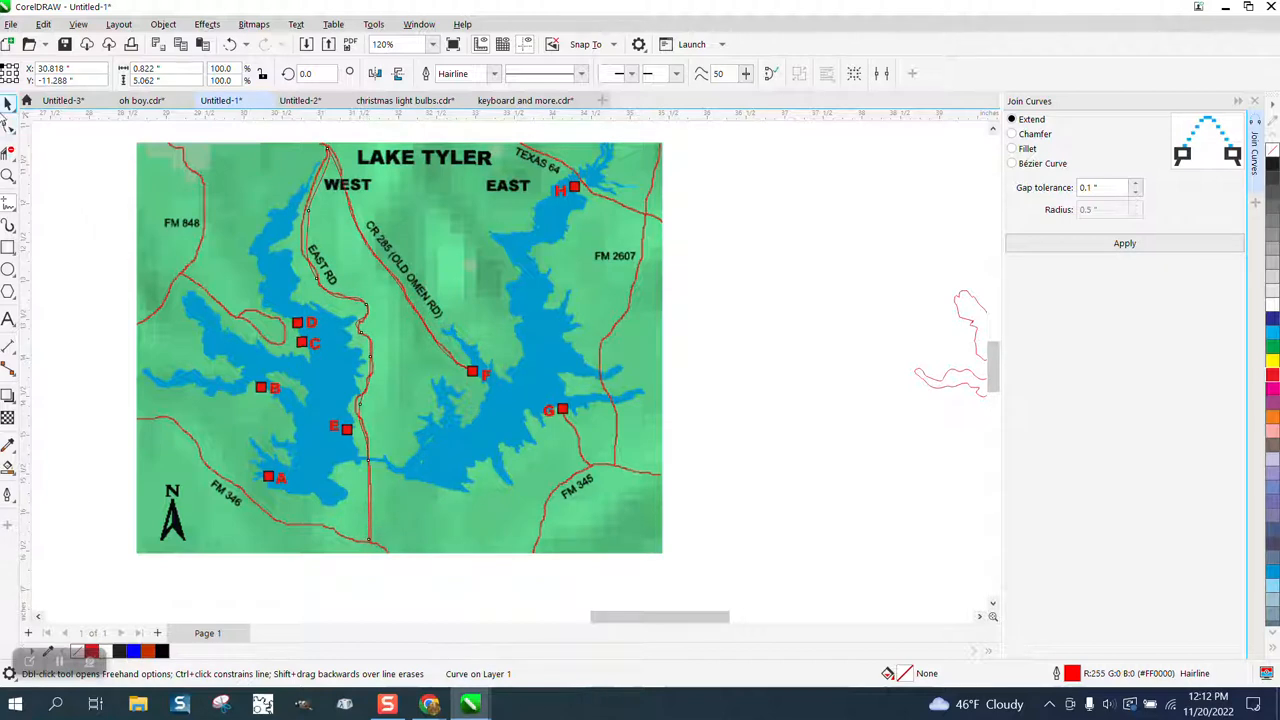
# Set the East Rd curve's outline color to black from the RGB Palette and turn on Scale with object.
pyautogui.press('space')
pyautogui.click(8, 176)
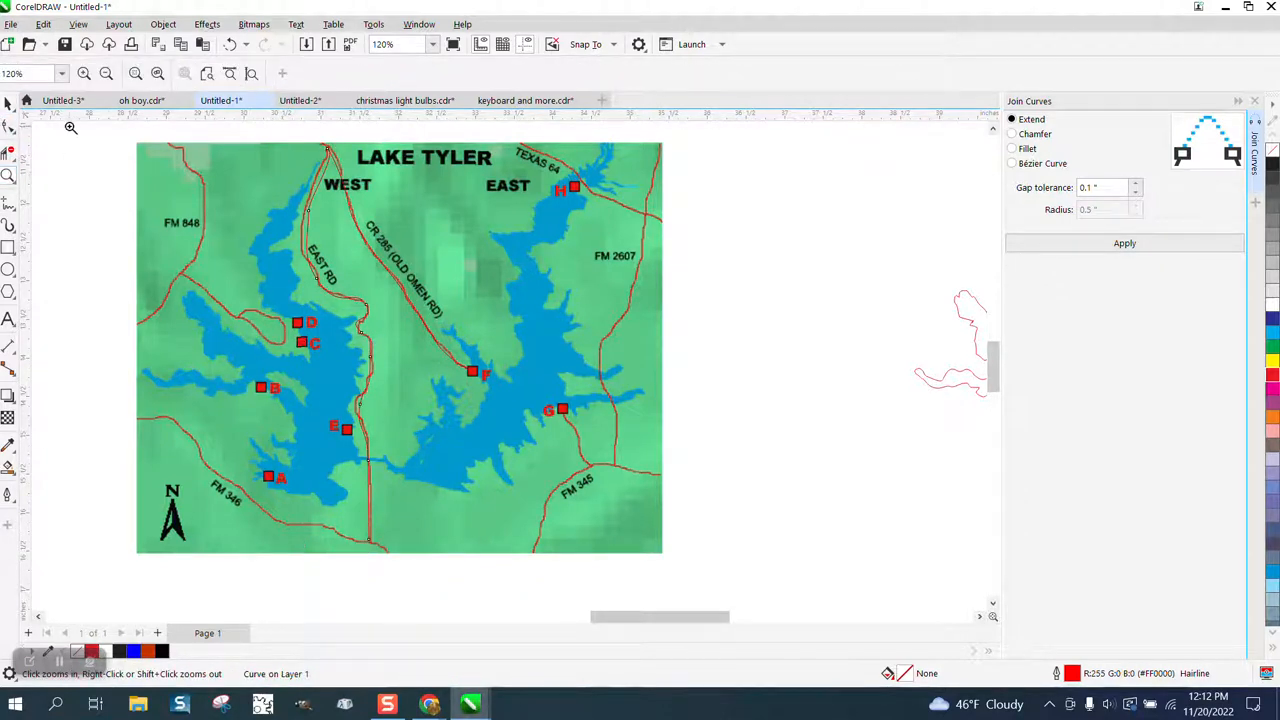
pyautogui.click(8, 104)
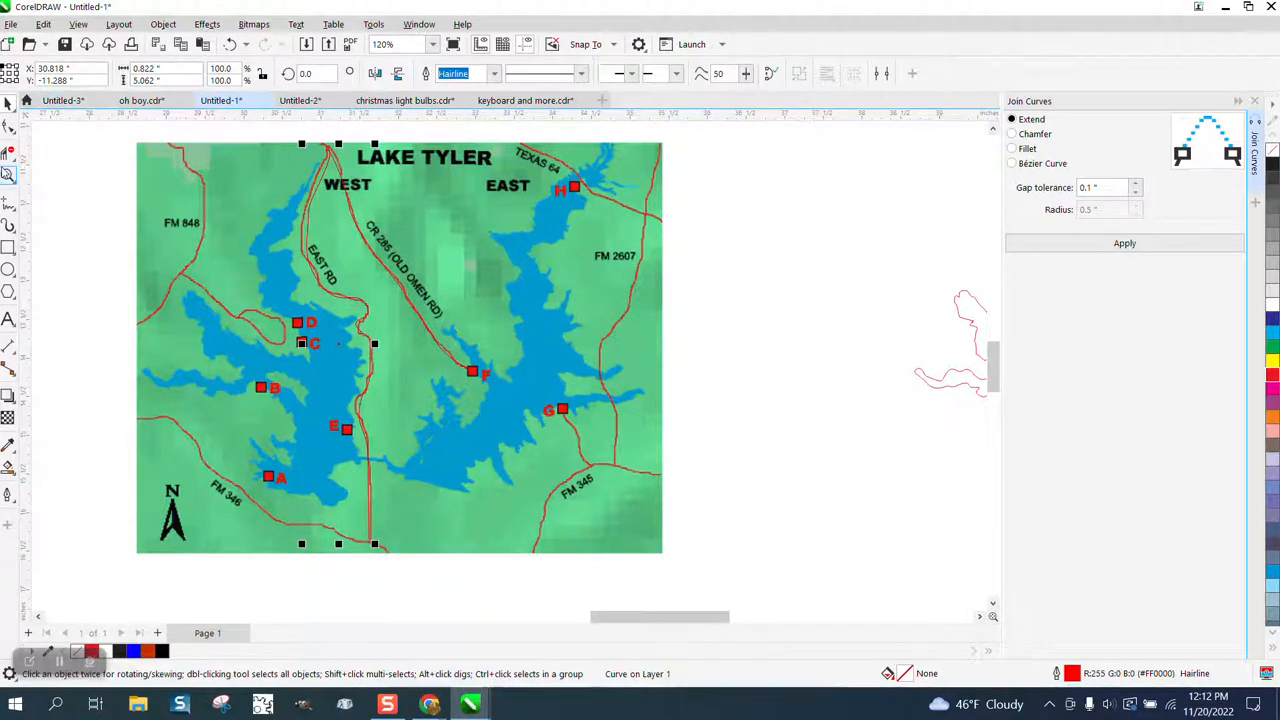
pyautogui.click(8, 176)
pyautogui.moveTo(282, 145); pyautogui.dragTo(416, 213)
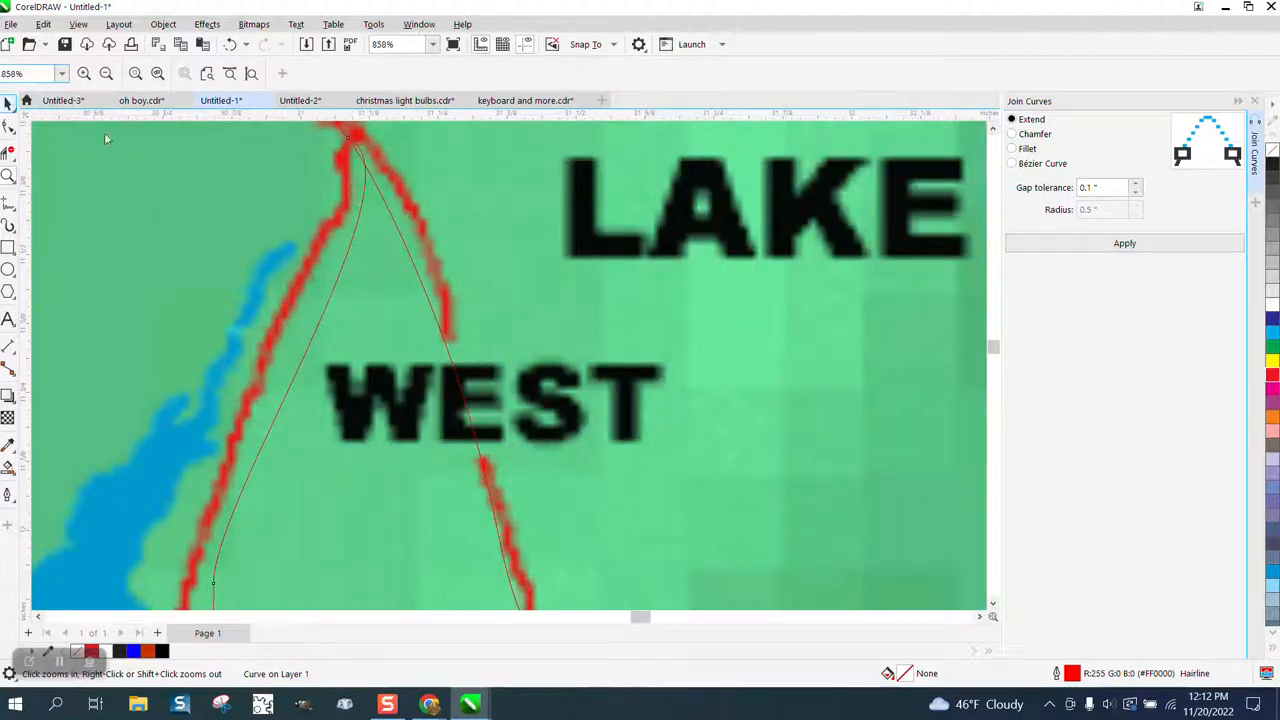
pyautogui.press('space')
pyautogui.press('space')
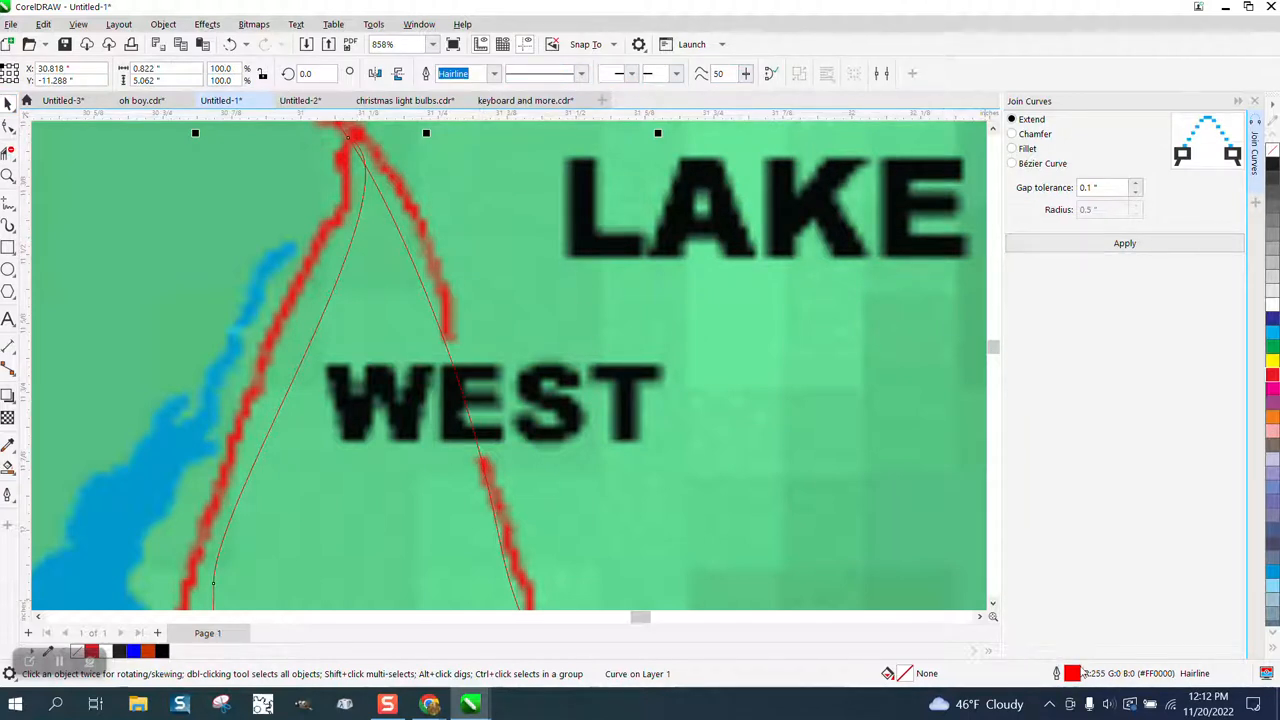
pyautogui.doubleClick(1074, 672)
pyautogui.click(537, 270)
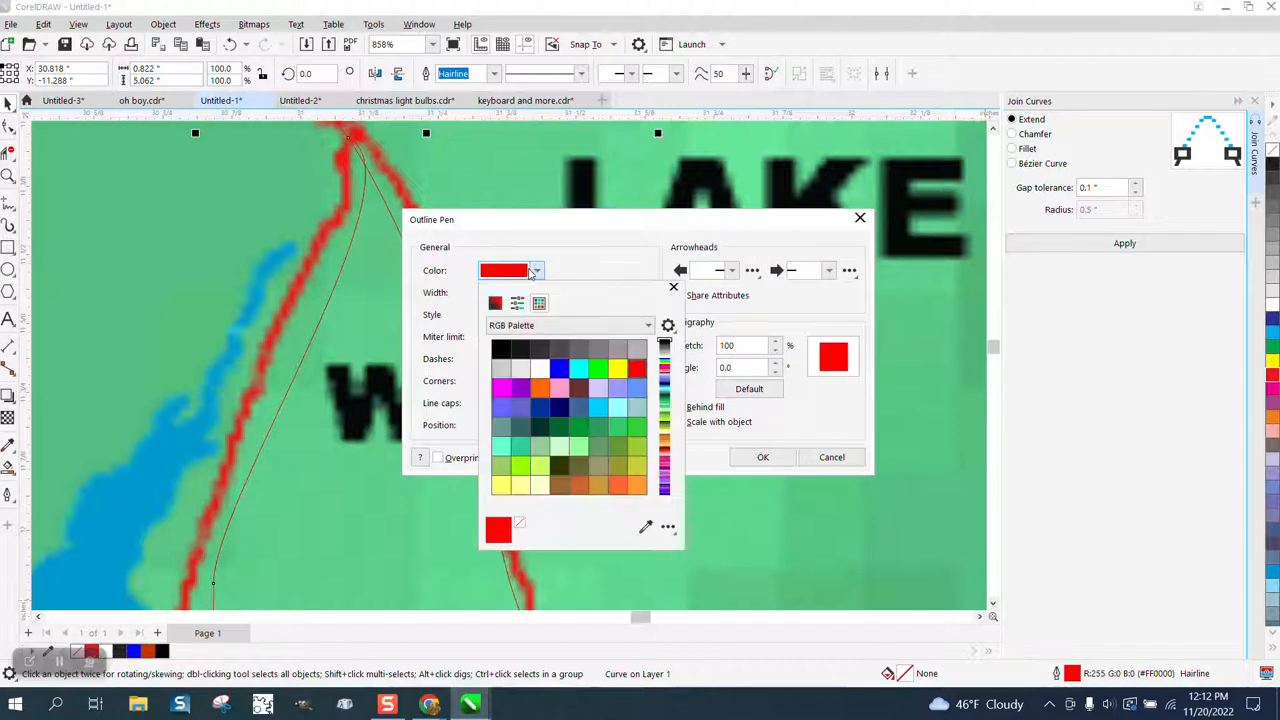
pyautogui.click(501, 347)
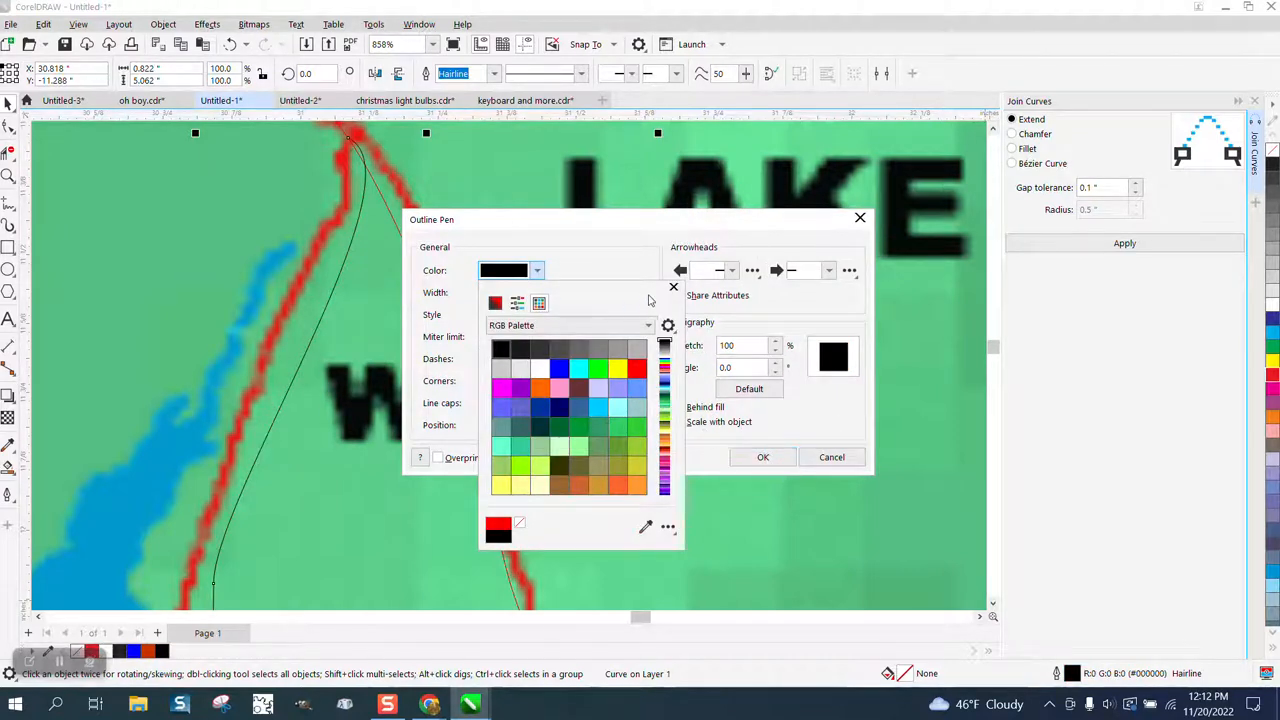
pyautogui.moveTo(653, 293); pyautogui.dragTo(604, 301)
pyautogui.click(687, 427)
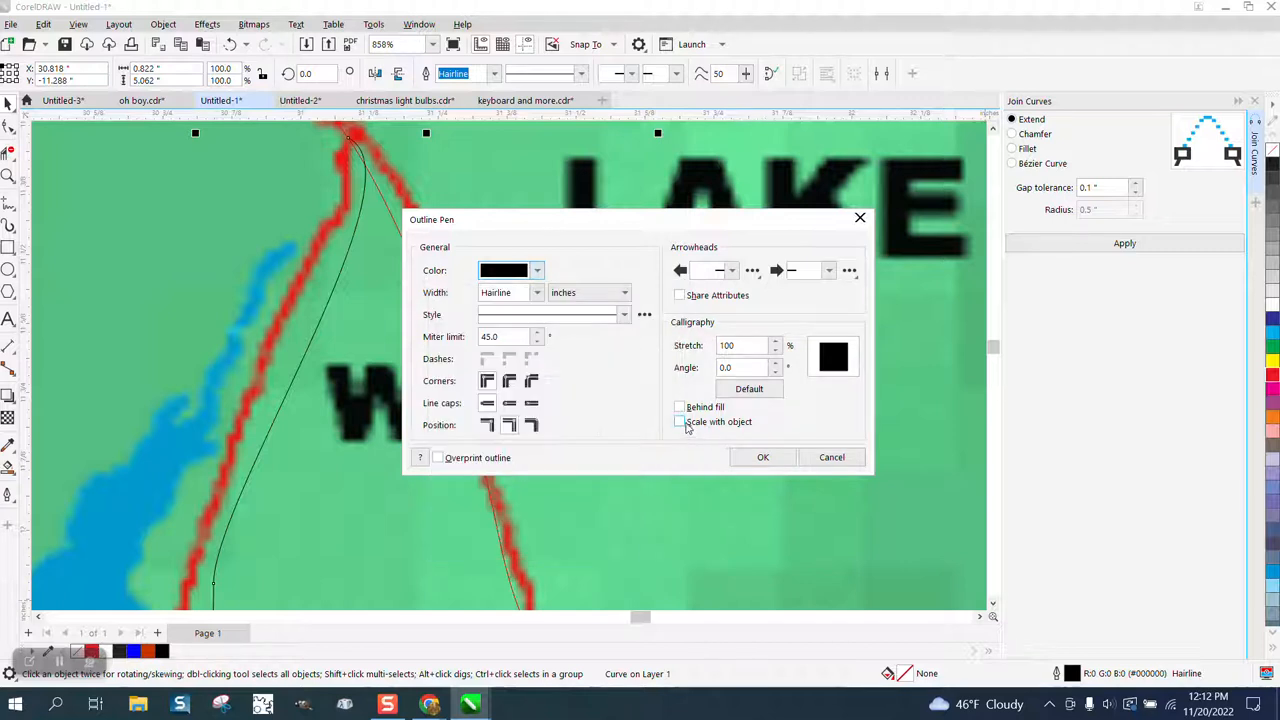
pyautogui.click(680, 422)
pyautogui.click(763, 457)
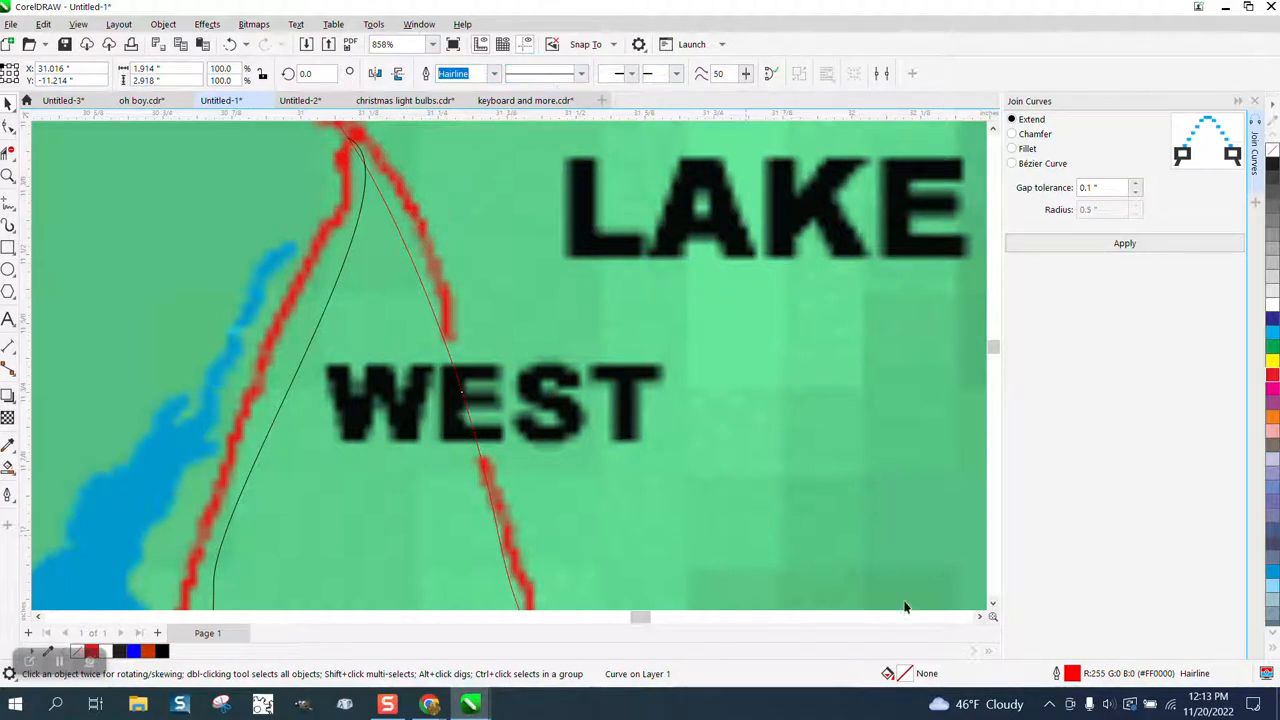
# Set the CR 285 curve's outline width to 0.014 in and its color to black from the RGB Palette.
pyautogui.doubleClick(1056, 674)
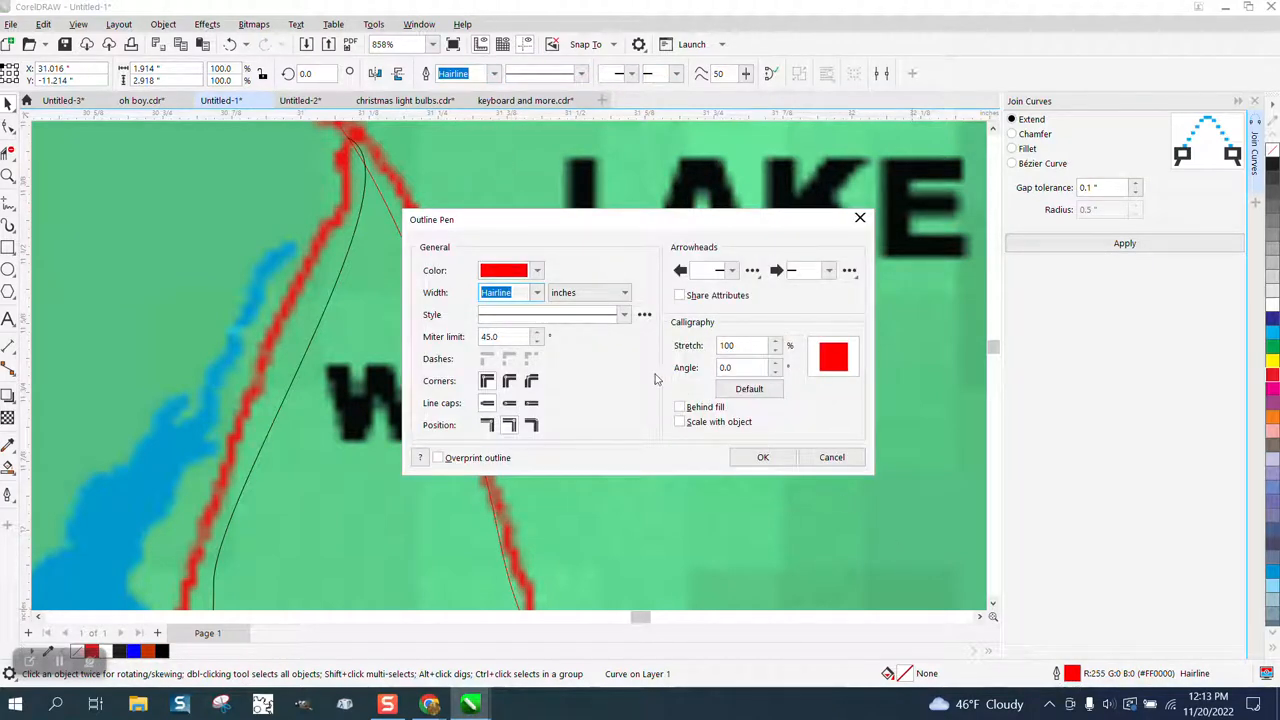
pyautogui.click(537, 292)
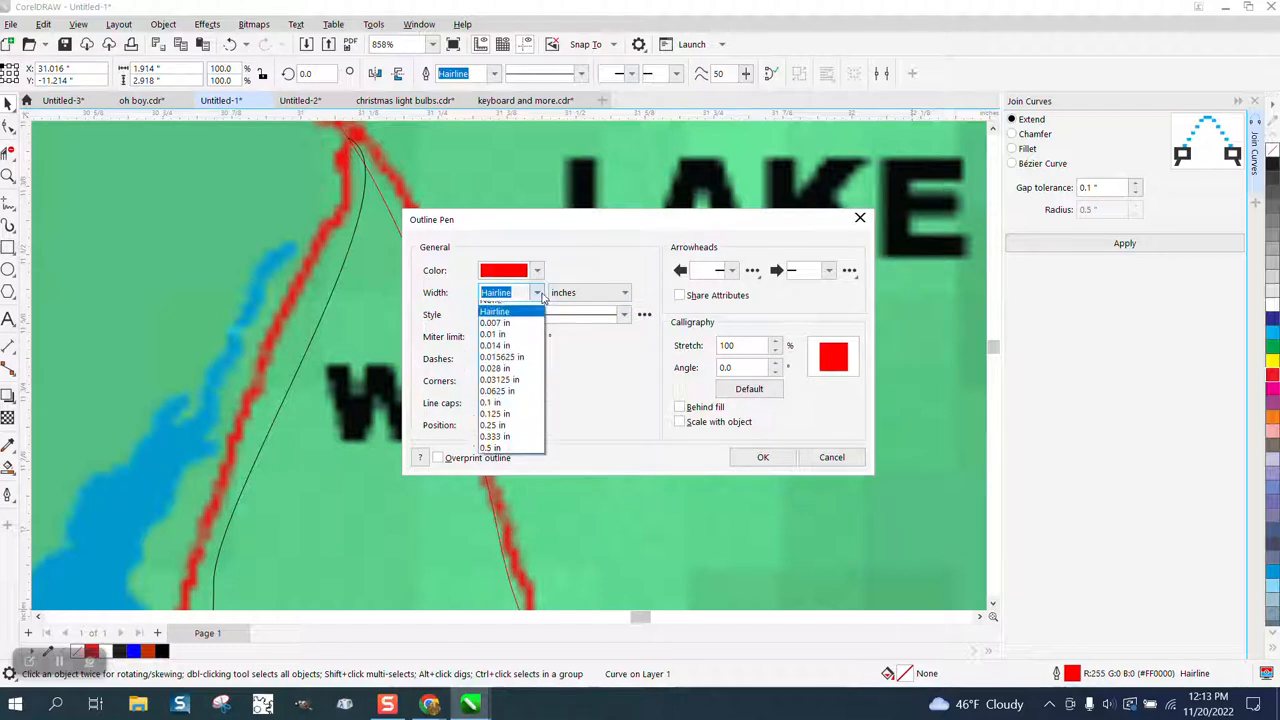
pyautogui.click(505, 355)
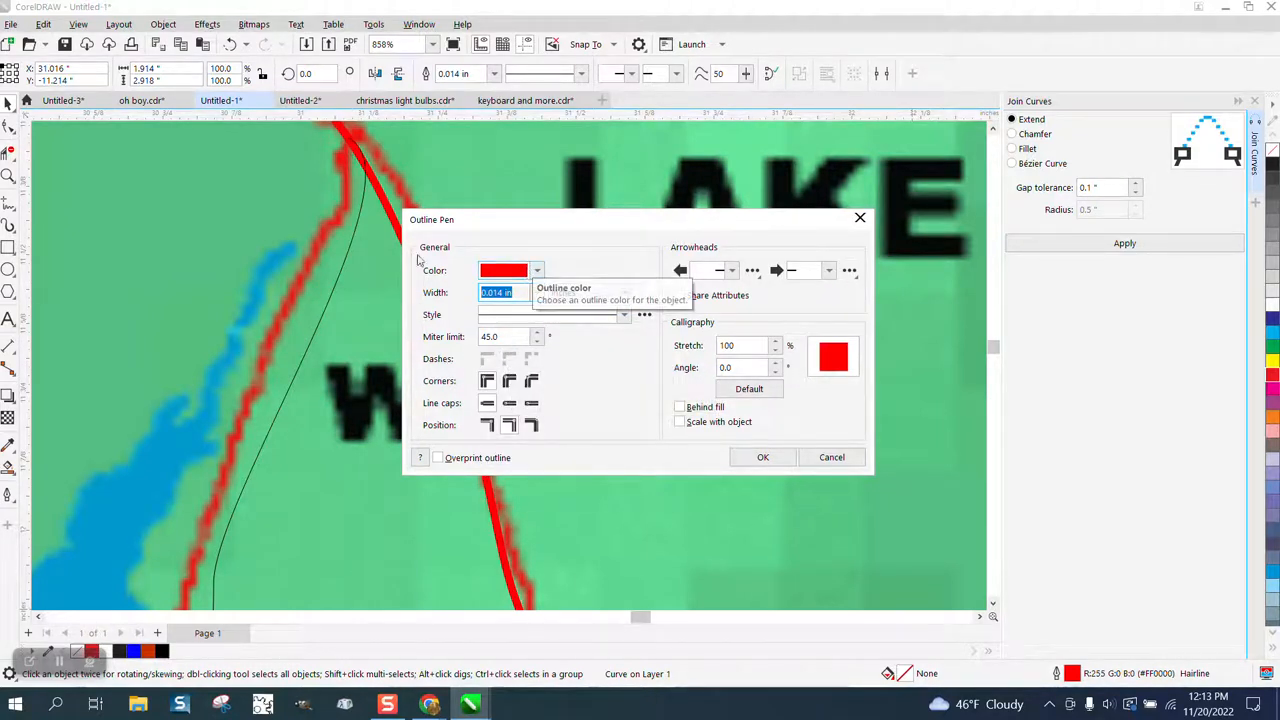
pyautogui.click(536, 271)
pyautogui.click(500, 347)
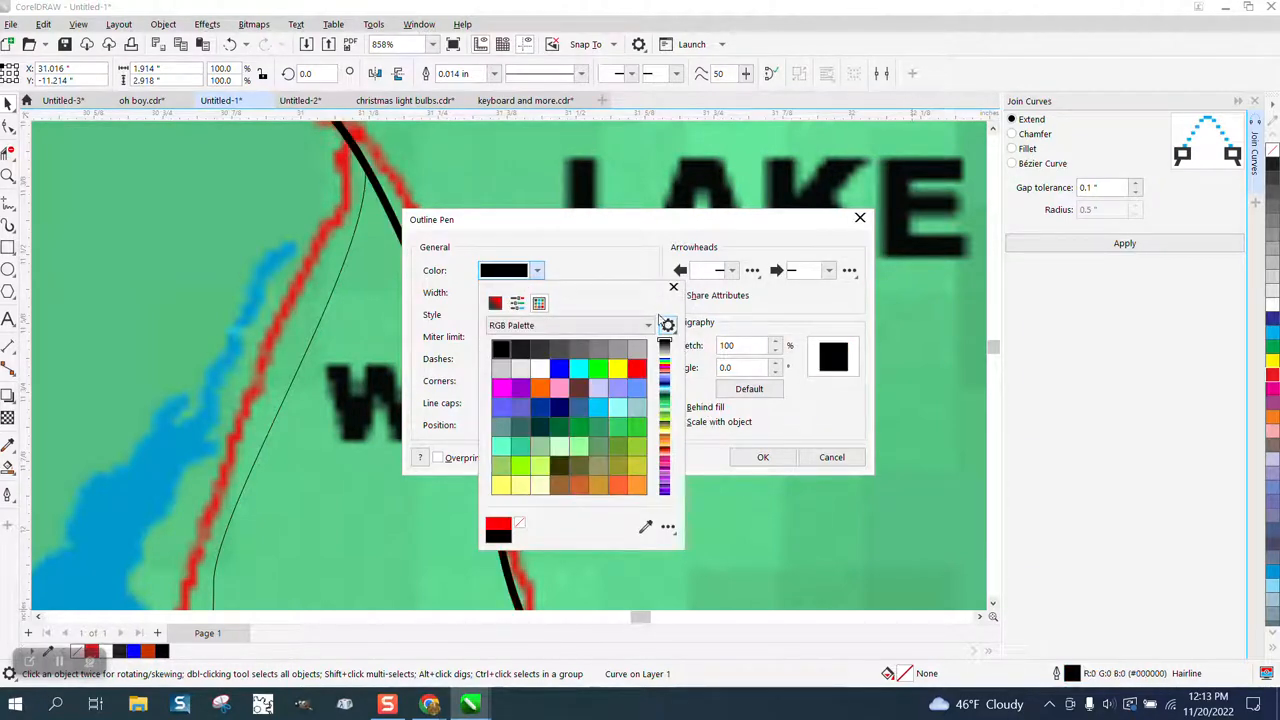
pyautogui.click(726, 451)
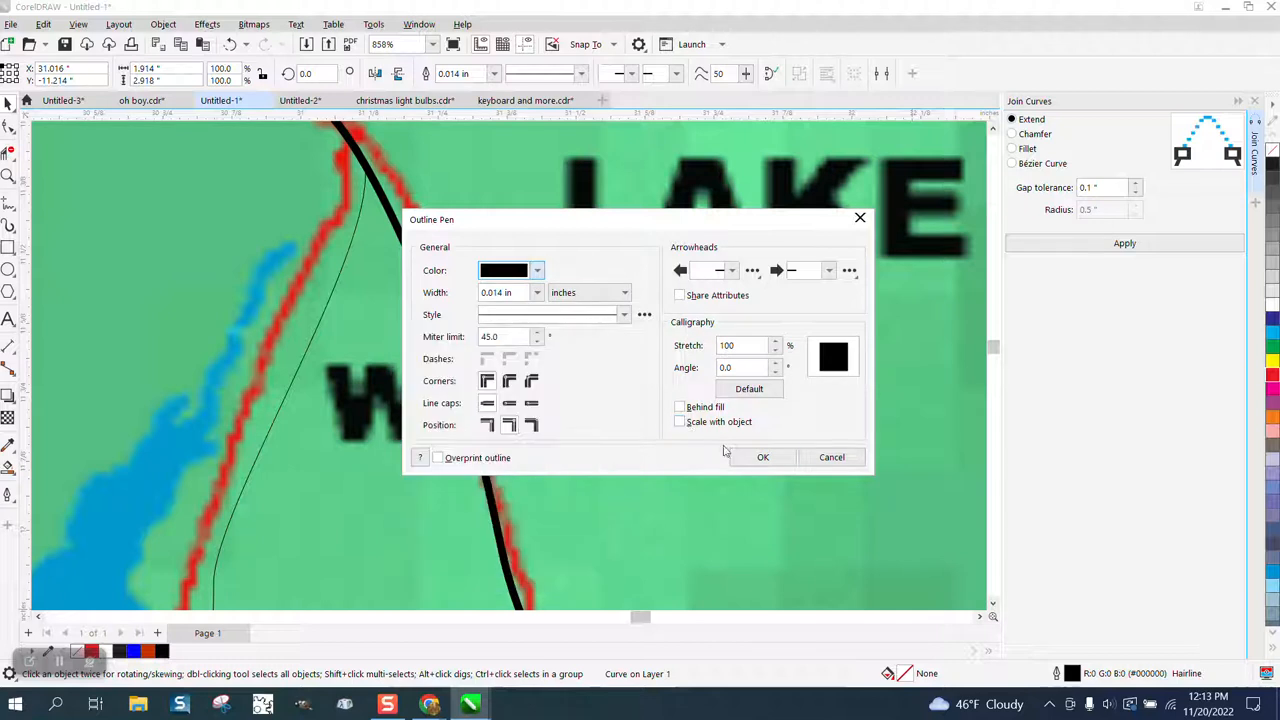
pyautogui.click(763, 458)
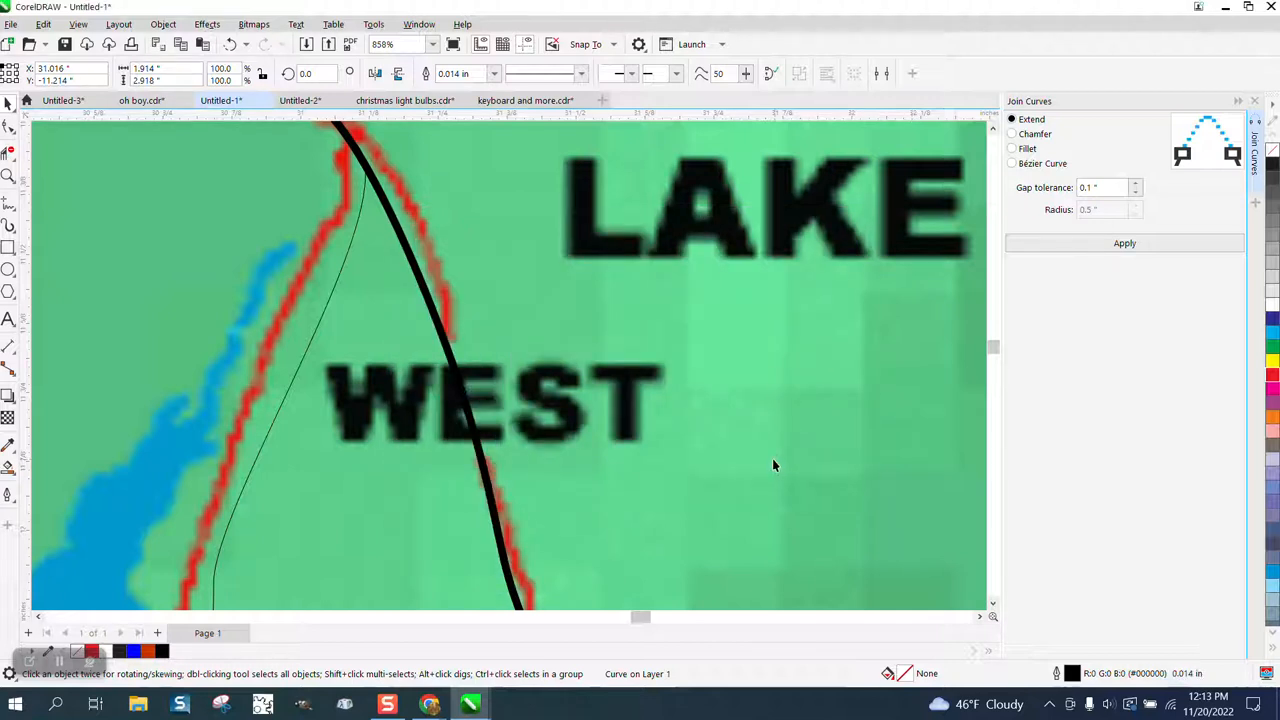
# Set the East Rd curve's outline width to 0.014 in and check its outline settings.
pyautogui.click(348, 260)
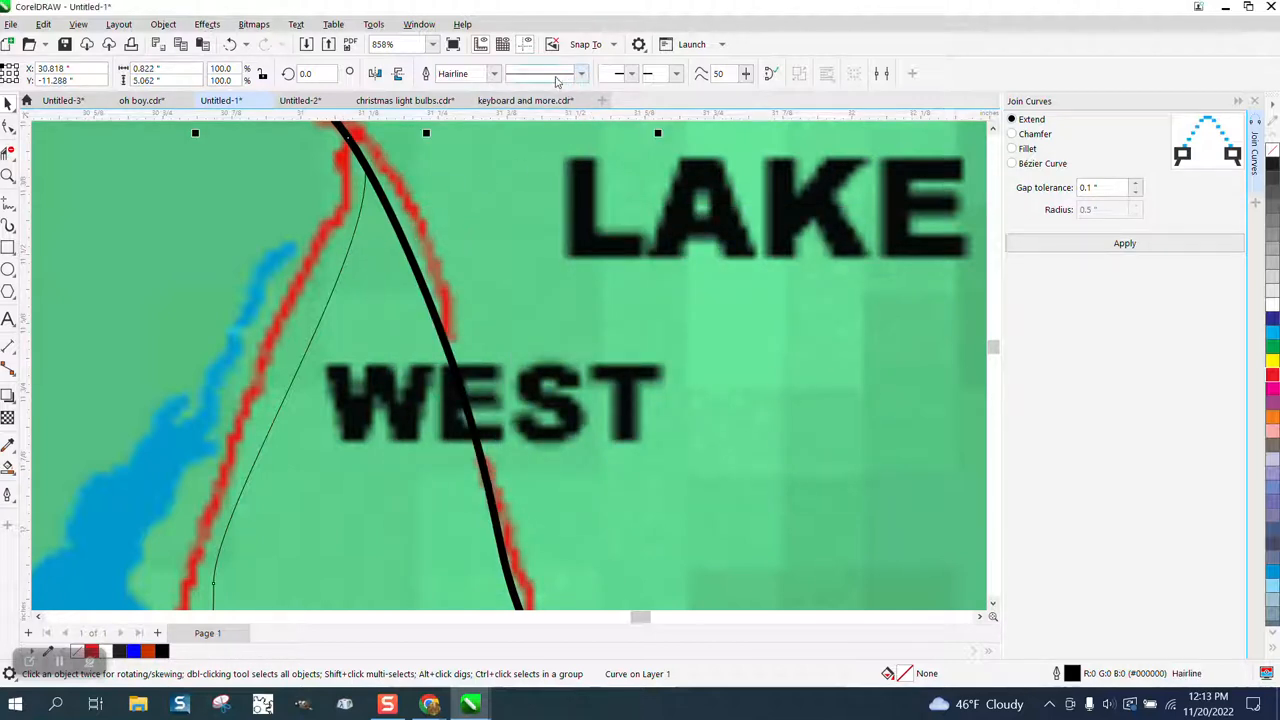
pyautogui.click(494, 75)
pyautogui.click(452, 142)
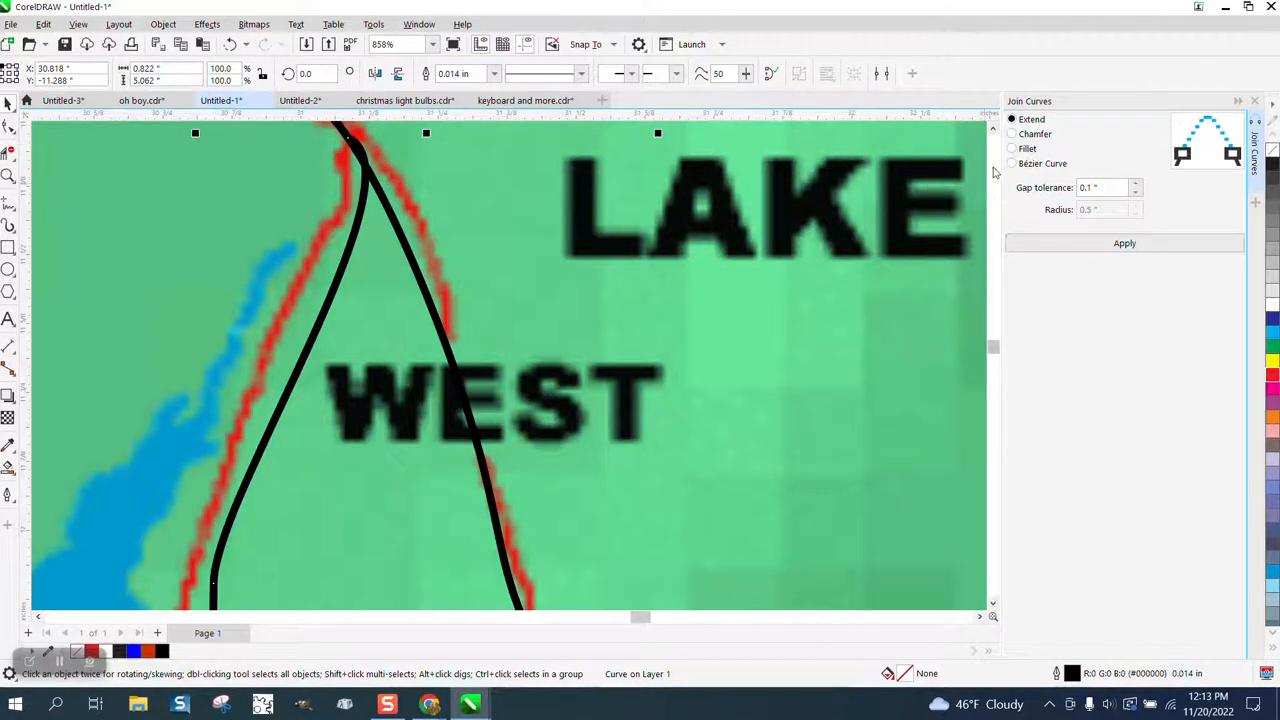
pyautogui.press('F12')
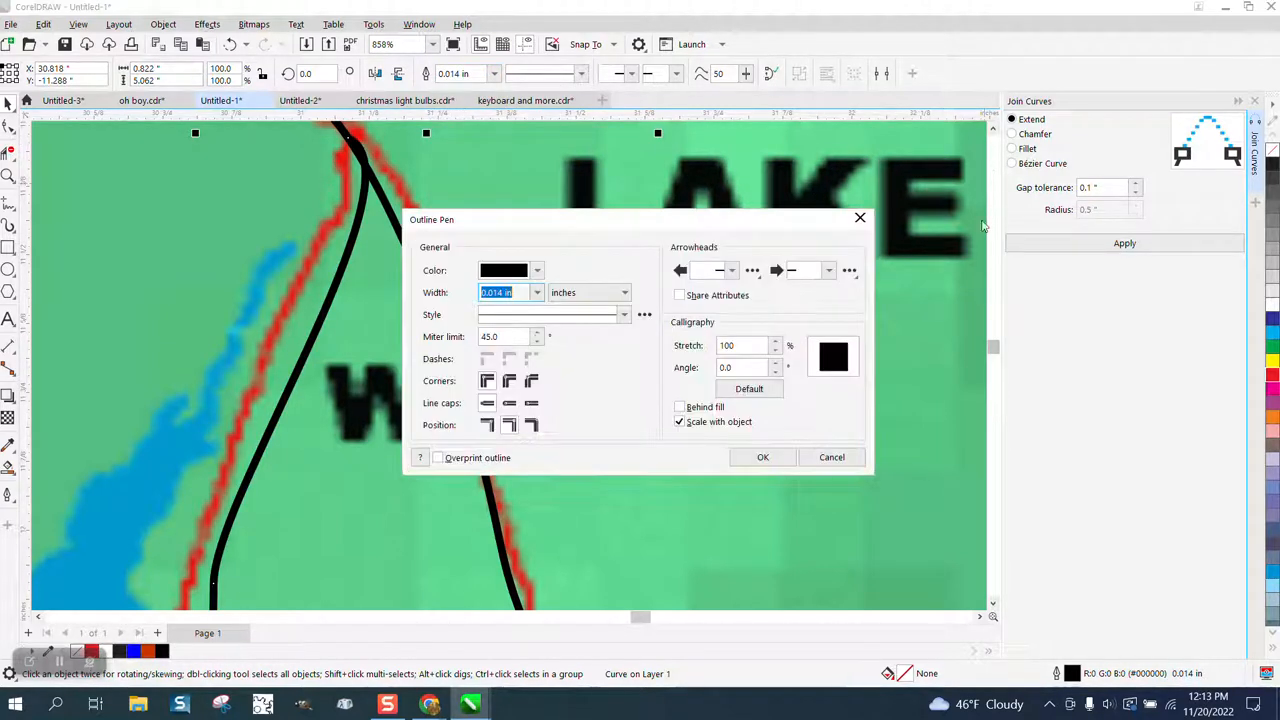
pyautogui.click(762, 457)
# Move East Rd's top end node up to the red road junction and adjust its handle to straighten the curve.
pyautogui.scroll(-3, 600, 309)
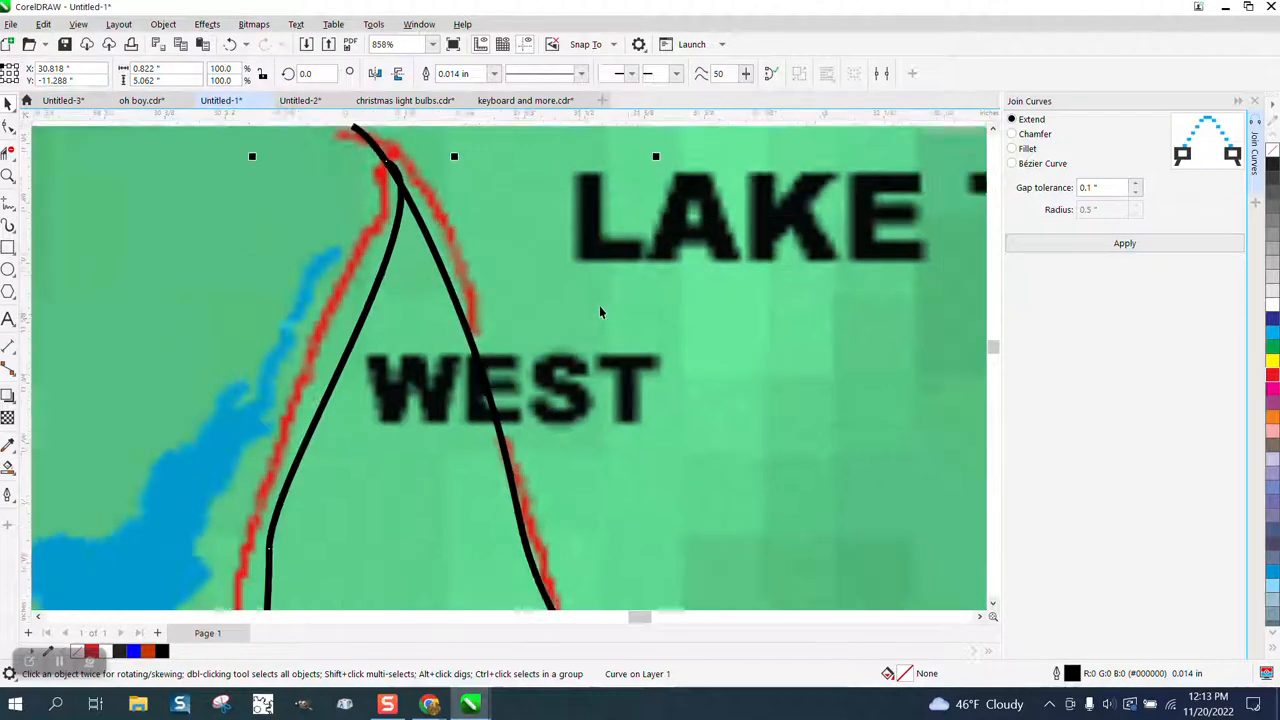
pyautogui.click(8, 175)
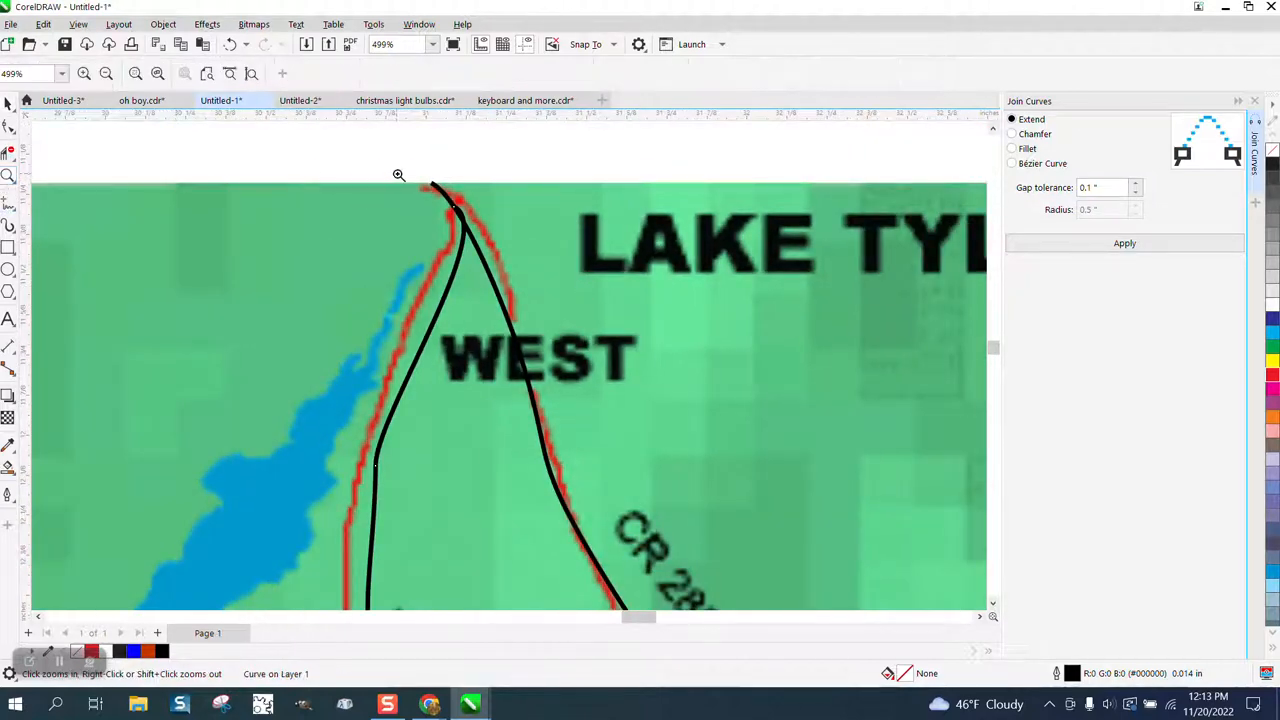
pyautogui.moveTo(400, 174); pyautogui.dragTo(623, 316)
pyautogui.press('F10')
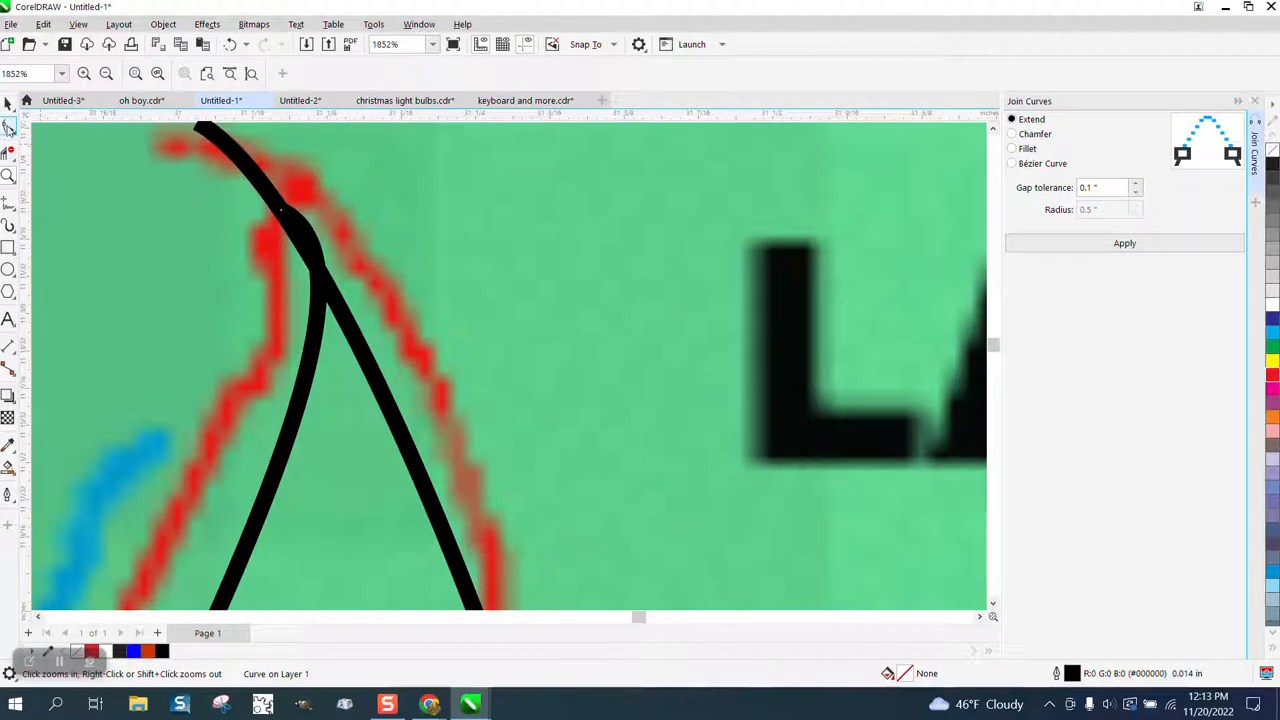
pyautogui.click(284, 210)
pyautogui.moveTo(280, 208); pyautogui.dragTo(277, 168)
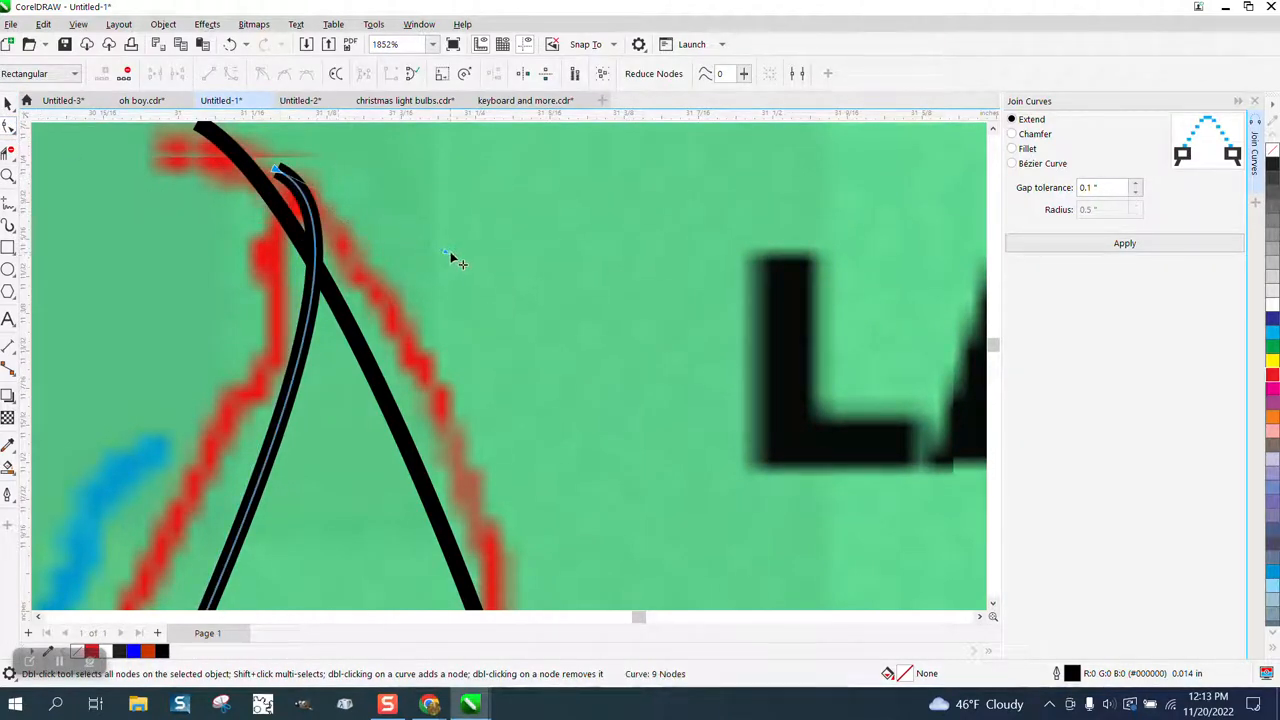
pyautogui.moveTo(446, 251); pyautogui.dragTo(326, 287)
# Reshape the upper East Rd curve beside the WEST label by moving its nodes onto the red road line.
pyautogui.scroll(-1, 313, 257)
pyautogui.scroll(-3, 293, 232)
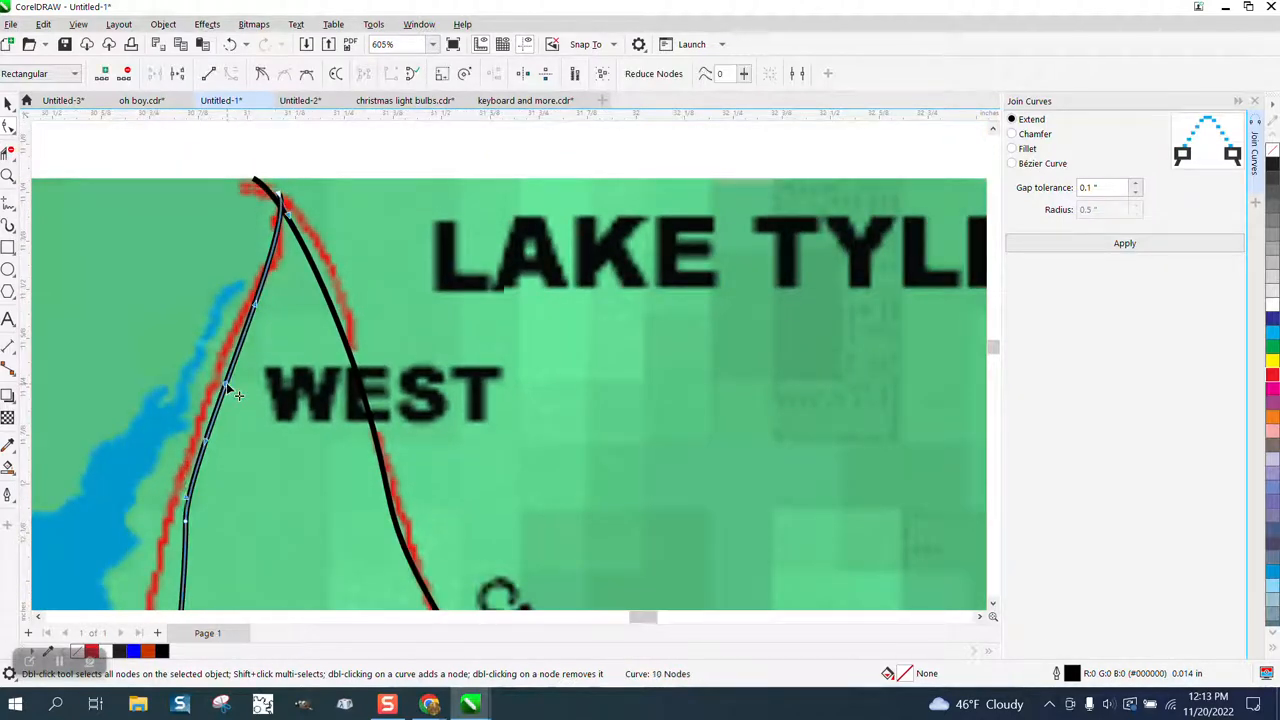
pyautogui.moveTo(226, 383); pyautogui.dragTo(212, 387)
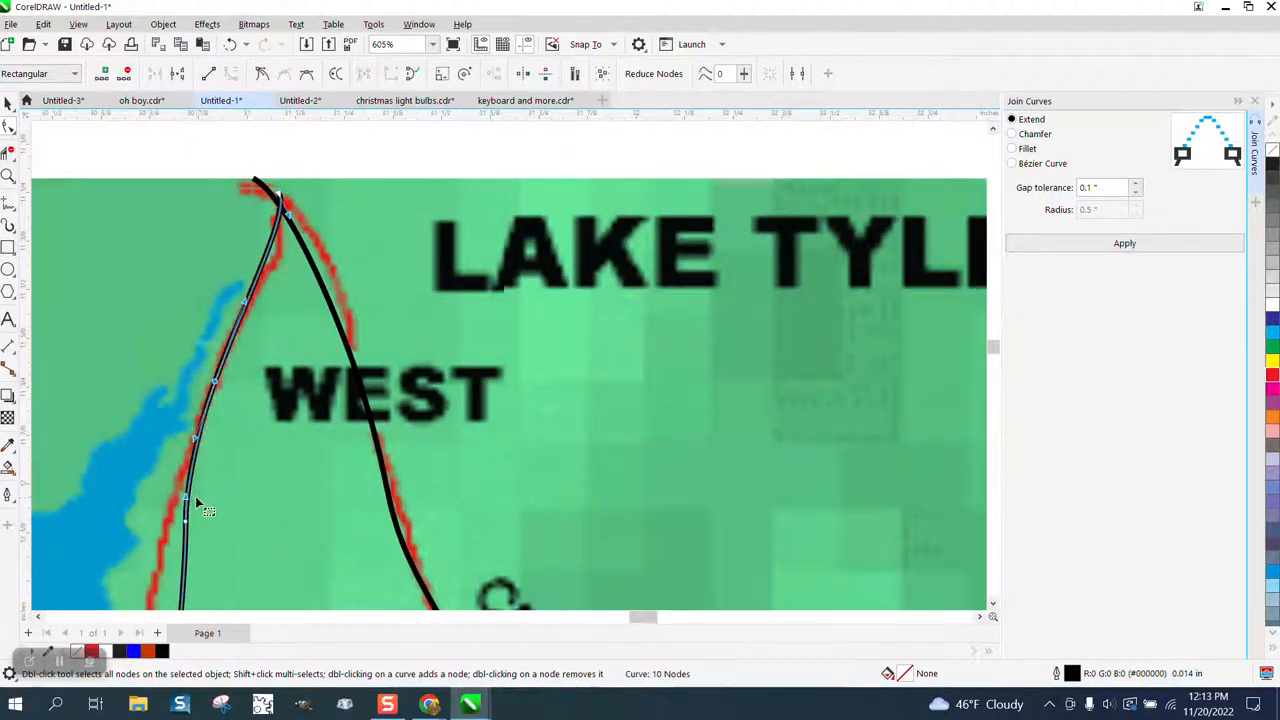
pyautogui.moveTo(184, 523); pyautogui.dragTo(171, 523)
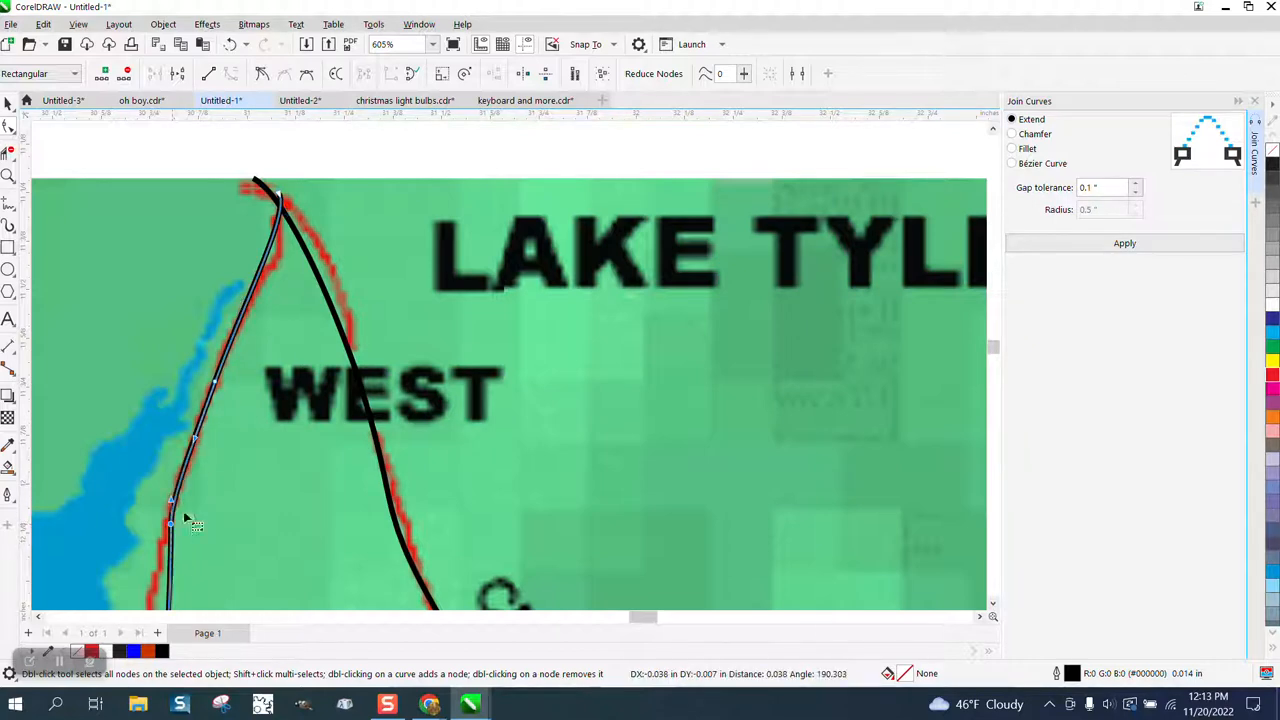
pyautogui.scroll(-2, 187, 335)
# Fit the East Rd curve to the red line just above its road label by moving a node and a curve handle.
pyautogui.click(7, 178)
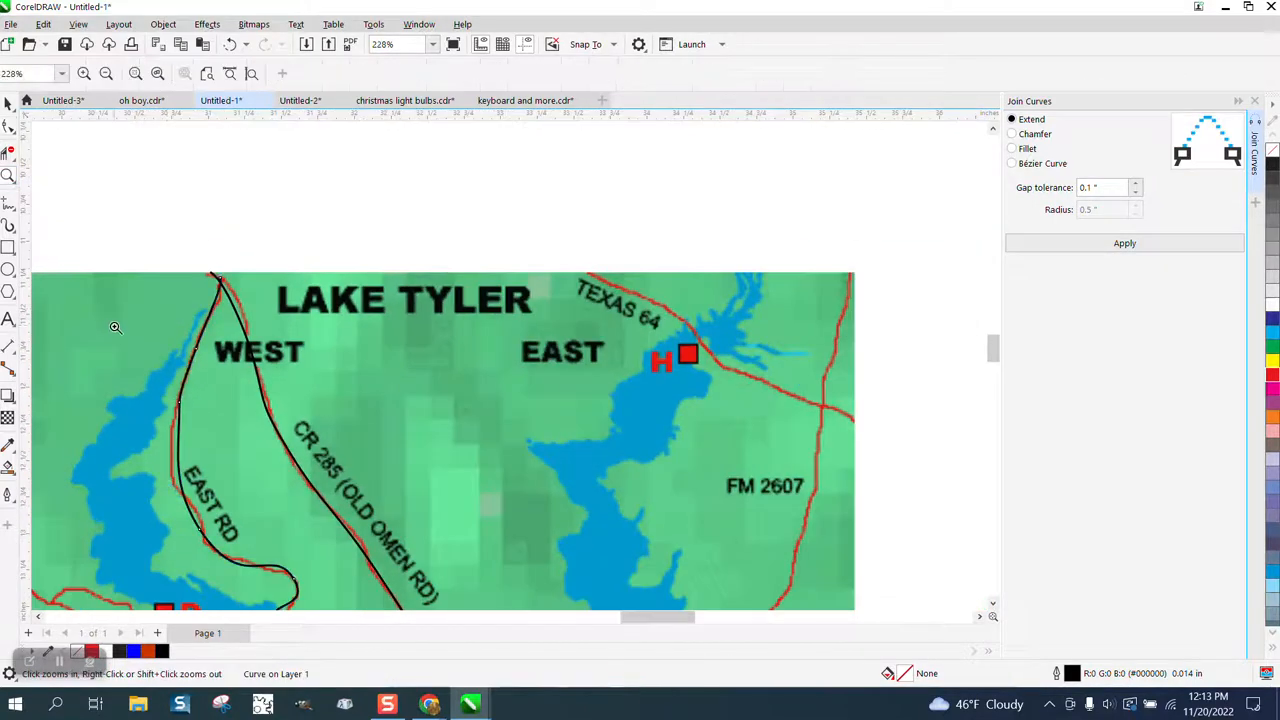
pyautogui.moveTo(114, 338); pyautogui.dragTo(370, 574)
pyautogui.click(8, 127)
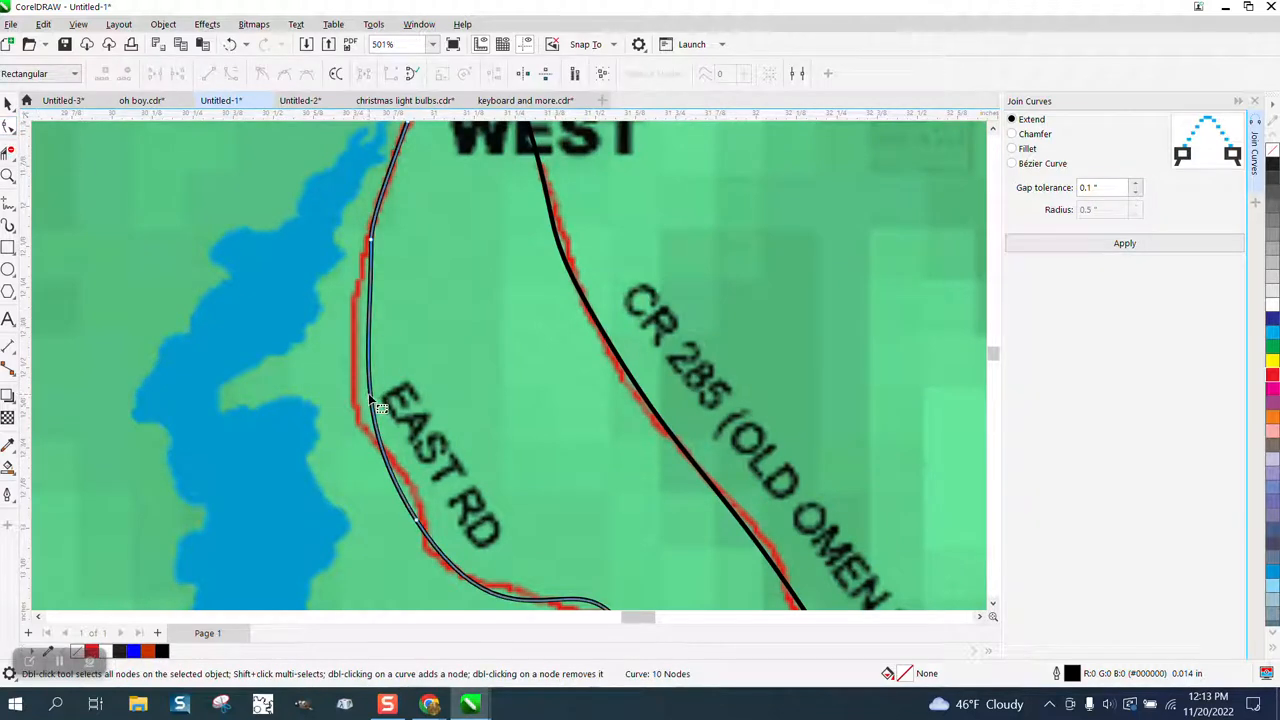
pyautogui.moveTo(369, 394); pyautogui.dragTo(355, 404)
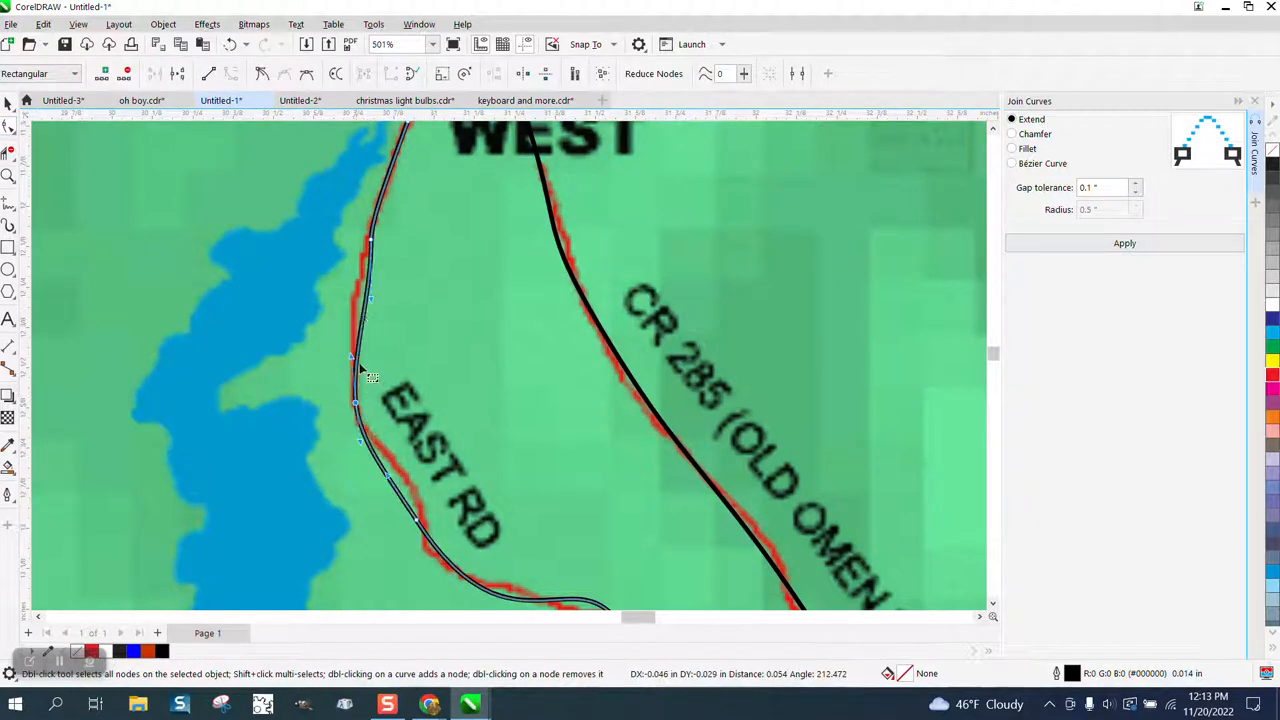
pyautogui.moveTo(371, 299); pyautogui.dragTo(354, 296)
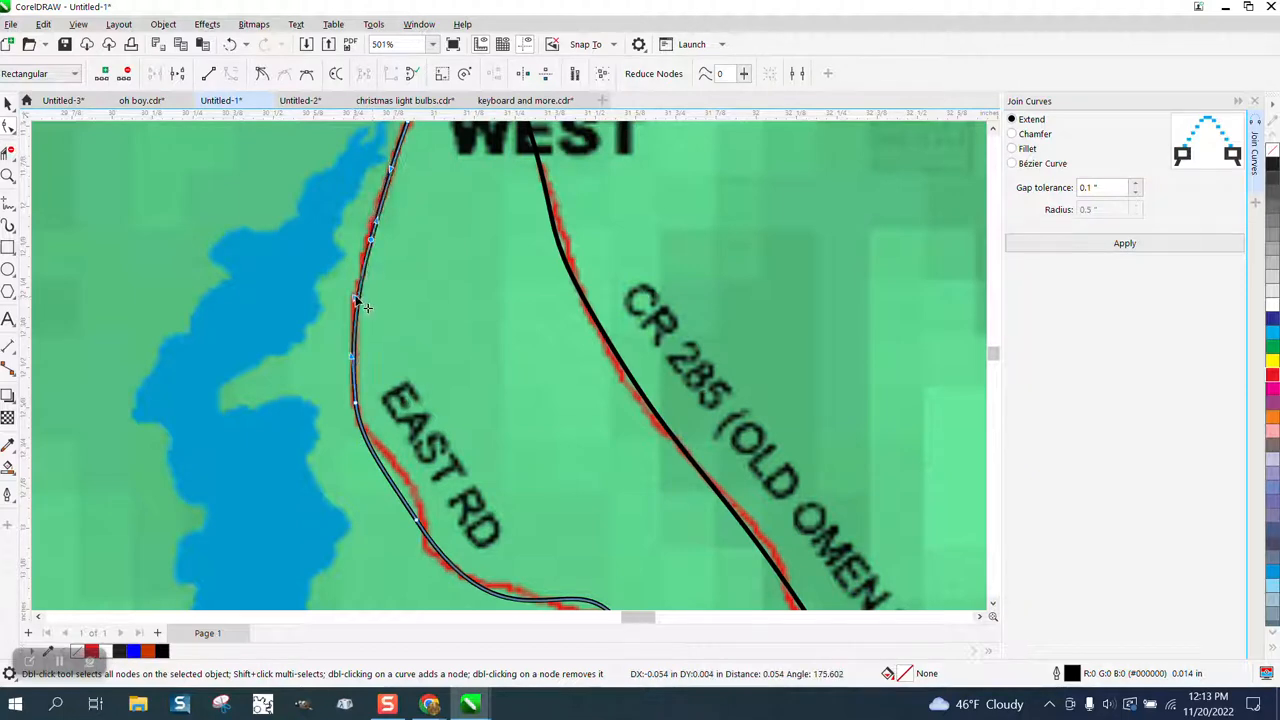
# Add a node below the East Rd label and reshape the curve along the red line to the bend northeast of marker D.
pyautogui.scroll(-2, 354, 295)
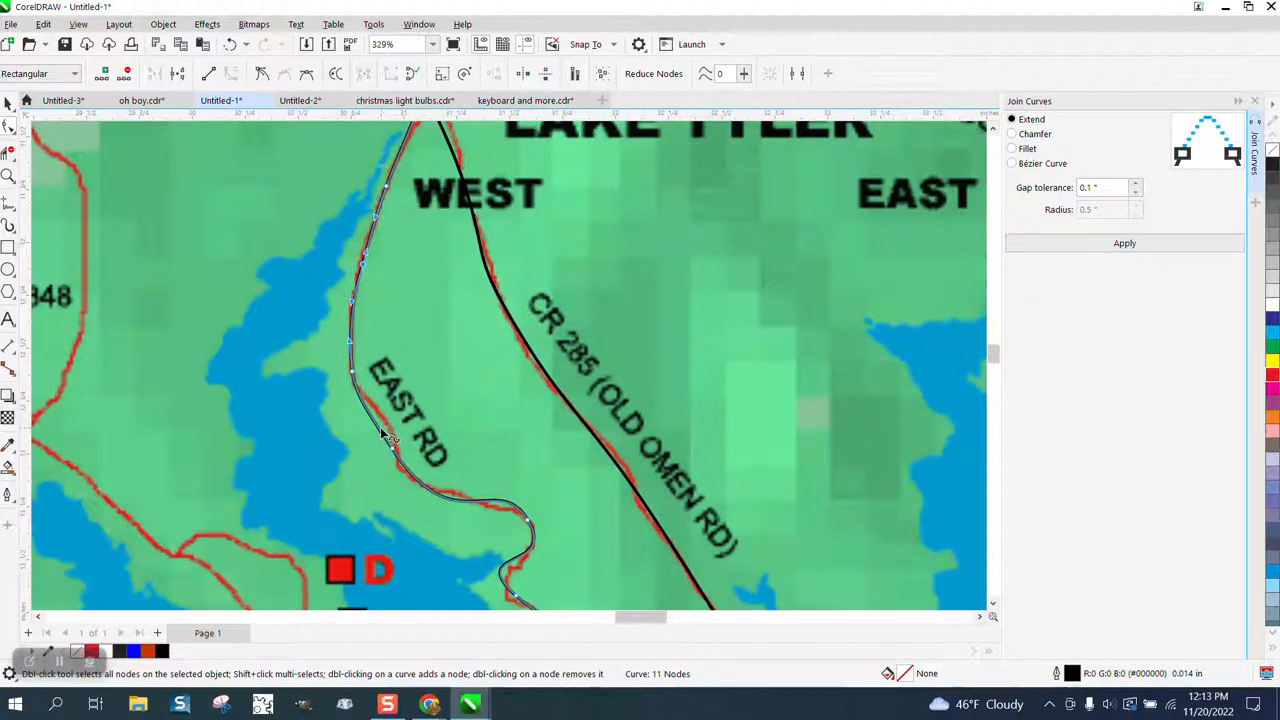
pyautogui.moveTo(392, 449); pyautogui.dragTo(398, 466)
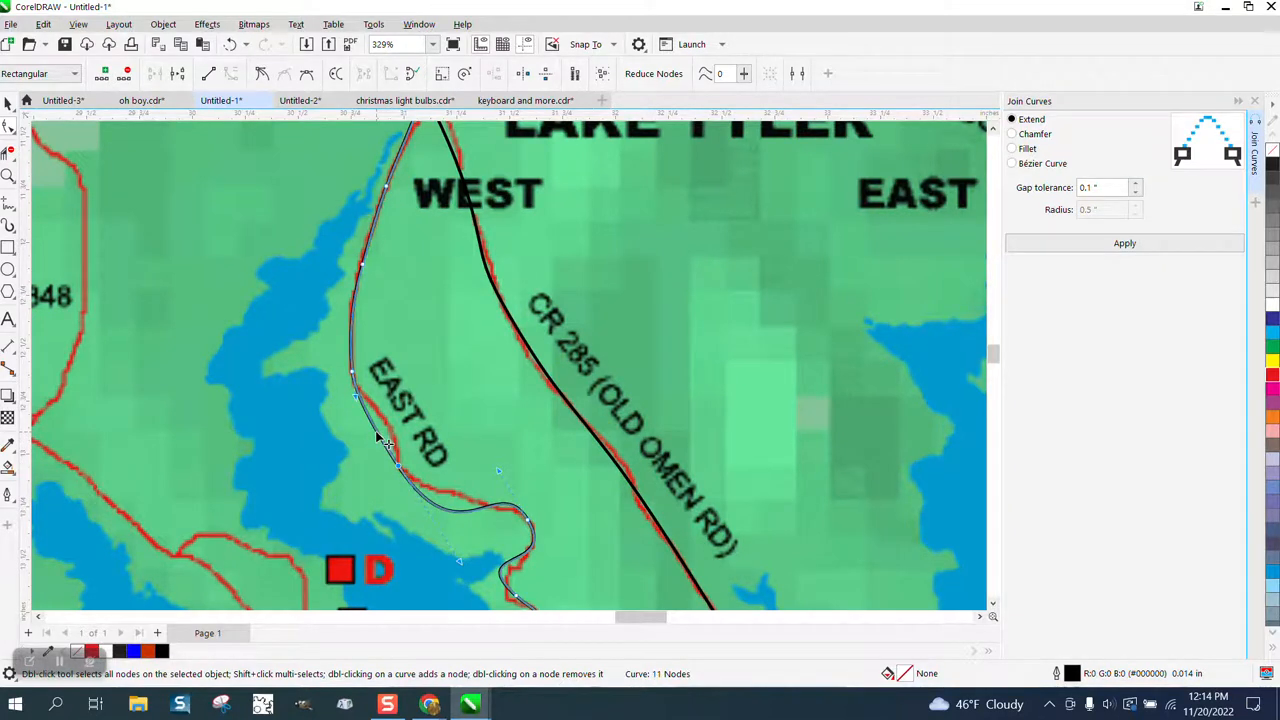
pyautogui.doubleClick(386, 424)
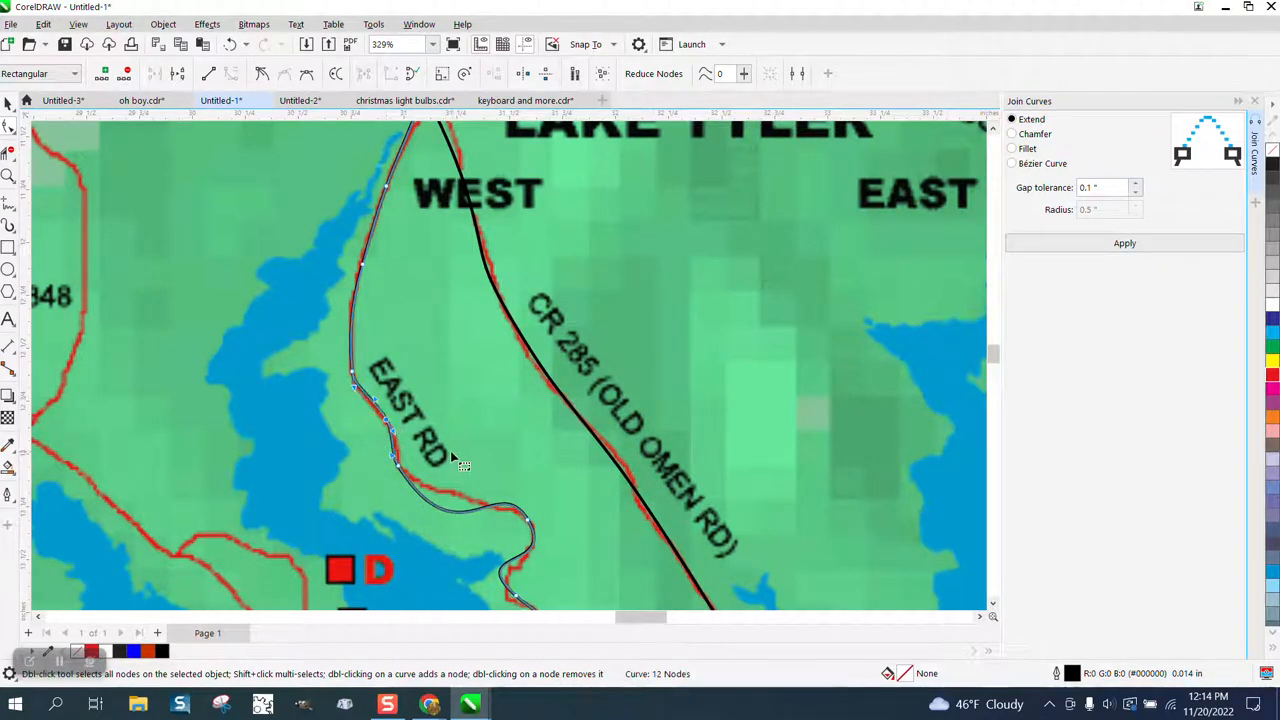
pyautogui.moveTo(449, 511); pyautogui.dragTo(454, 497)
pyautogui.moveTo(529, 520); pyautogui.dragTo(534, 532)
pyautogui.scroll(-2, 306, 306)
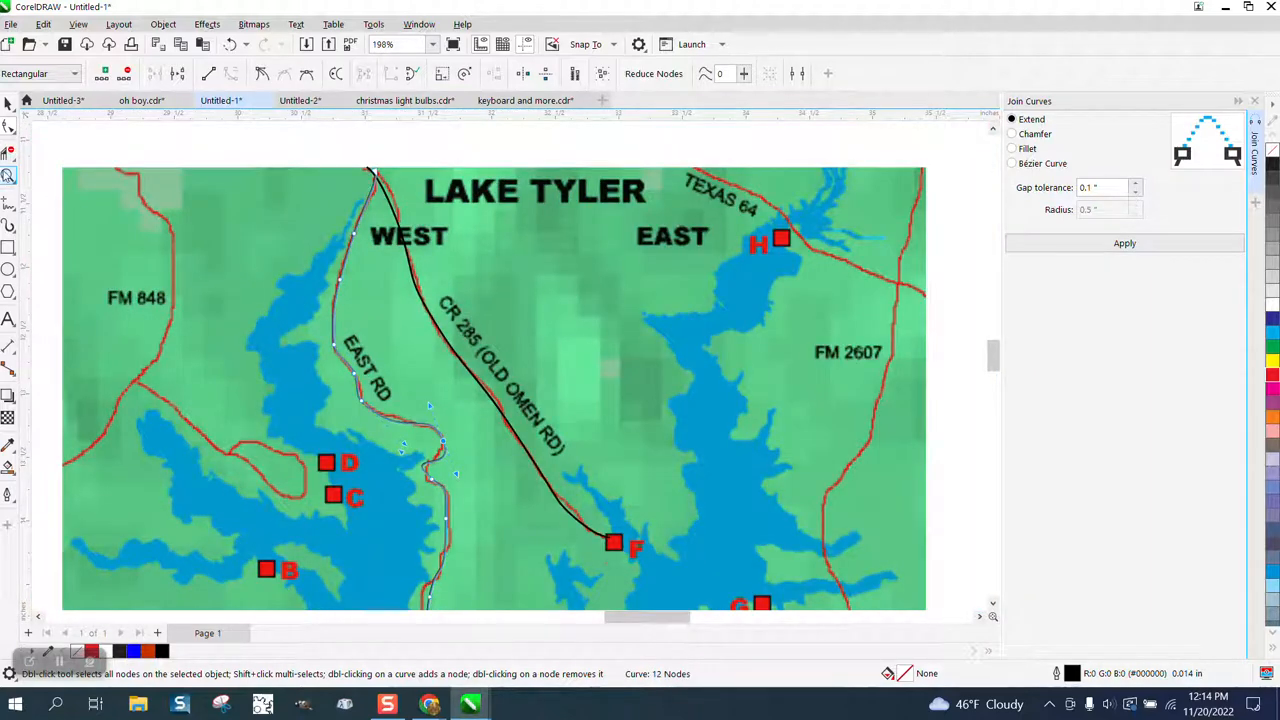
# Turn the East Rd node at the lower end of the S-bend east of marker C into a cusp.
pyautogui.click(8, 177)
pyautogui.moveTo(367, 405); pyautogui.dragTo(577, 552)
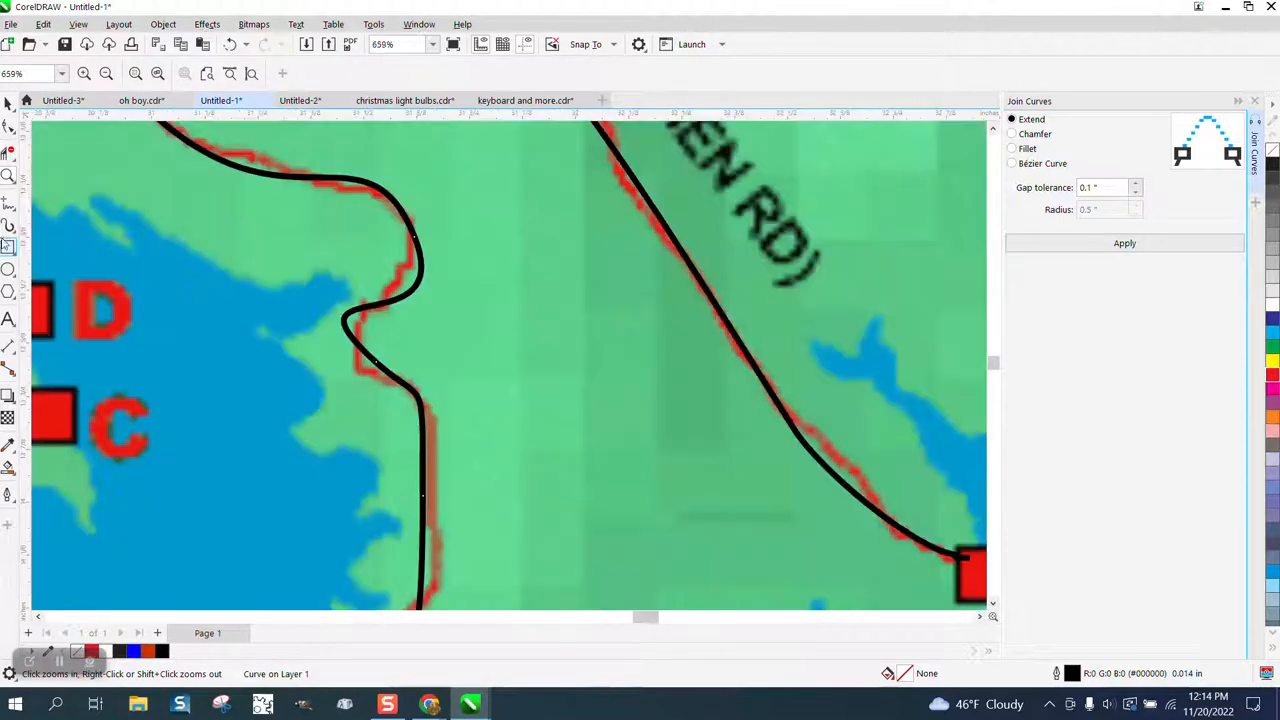
pyautogui.click(8, 125)
pyautogui.click(380, 372)
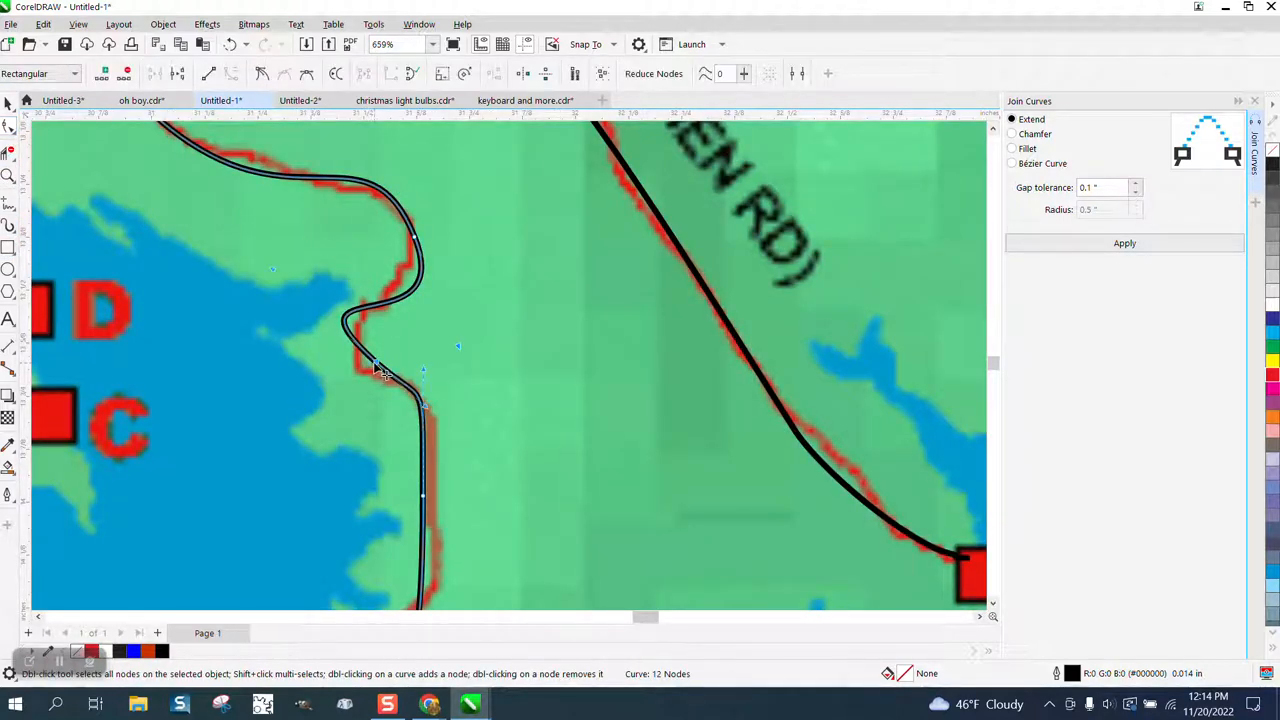
pyautogui.rightClick(380, 372)
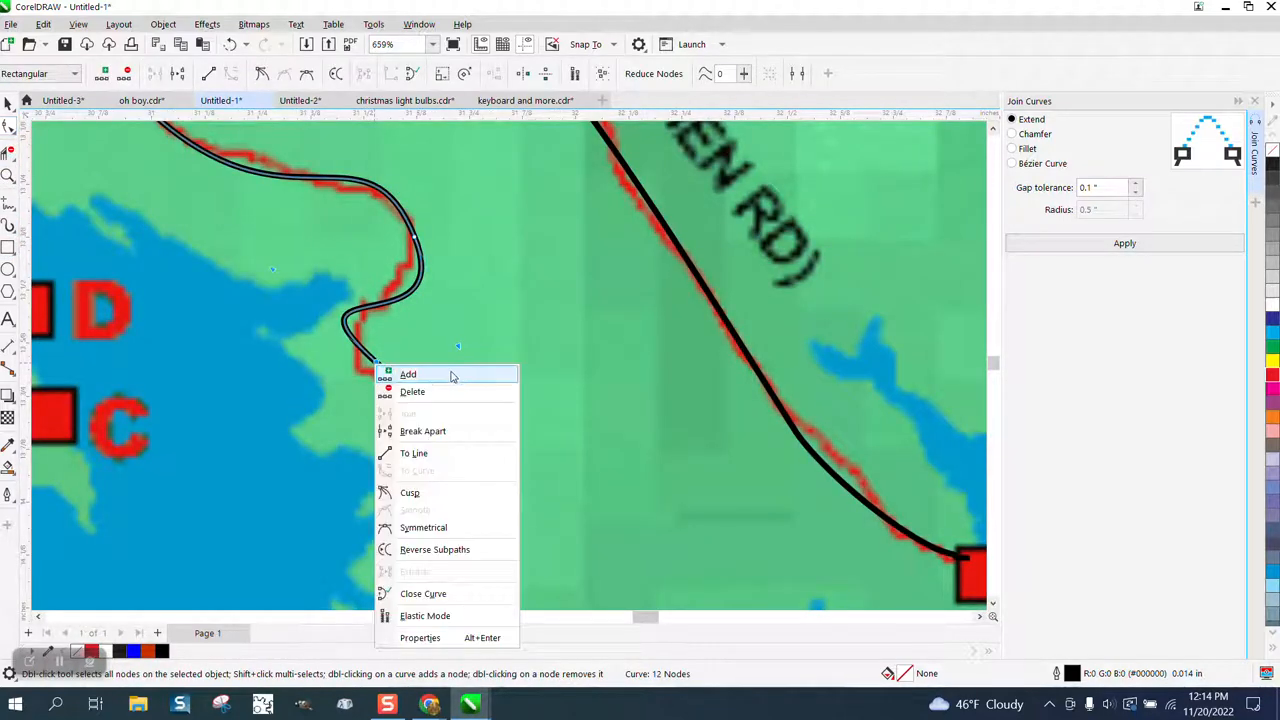
pyautogui.click(425, 491)
pyautogui.click(414, 343)
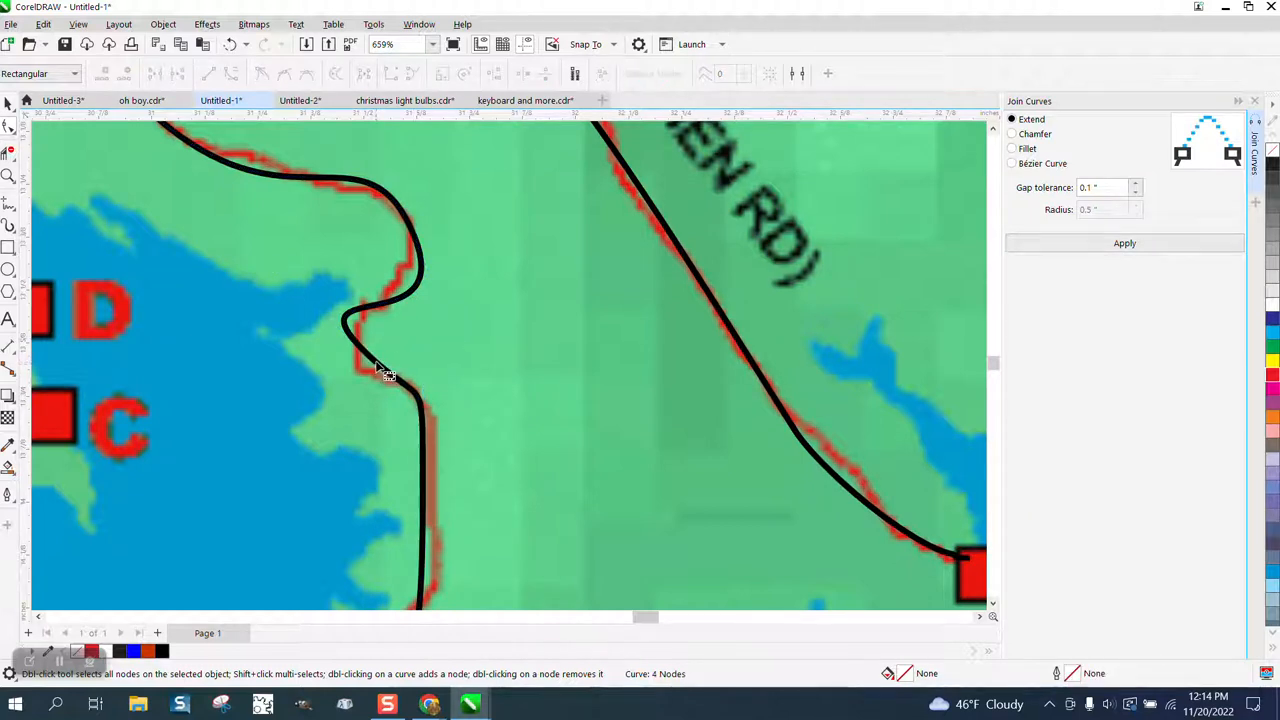
# Move the cusp node onto the red line and adjust its handles to fit the lower half of the S-bend.
pyautogui.click(378, 368)
pyautogui.moveTo(378, 367); pyautogui.dragTo(386, 379)
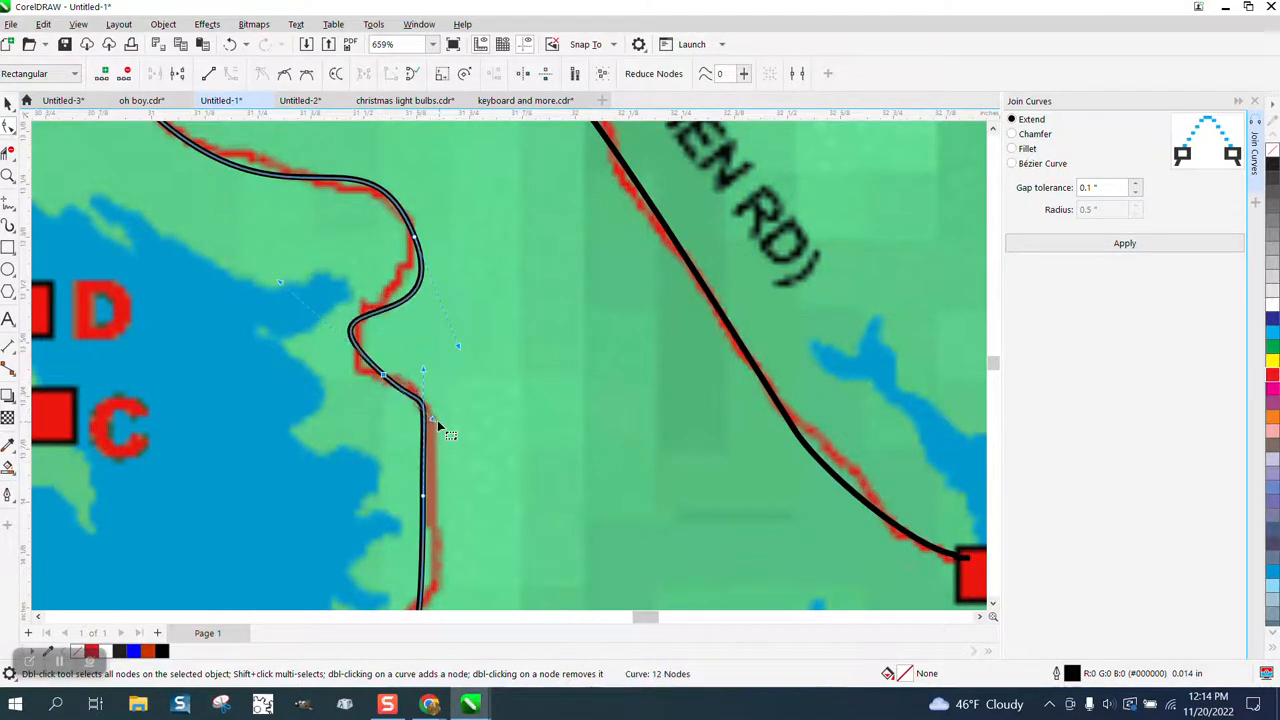
pyautogui.click(390, 385)
pyautogui.moveTo(438, 420)
pyautogui.mouseDown()
pyautogui.moveTo(449, 397)
pyautogui.moveTo(449, 409)
pyautogui.mouseUp()
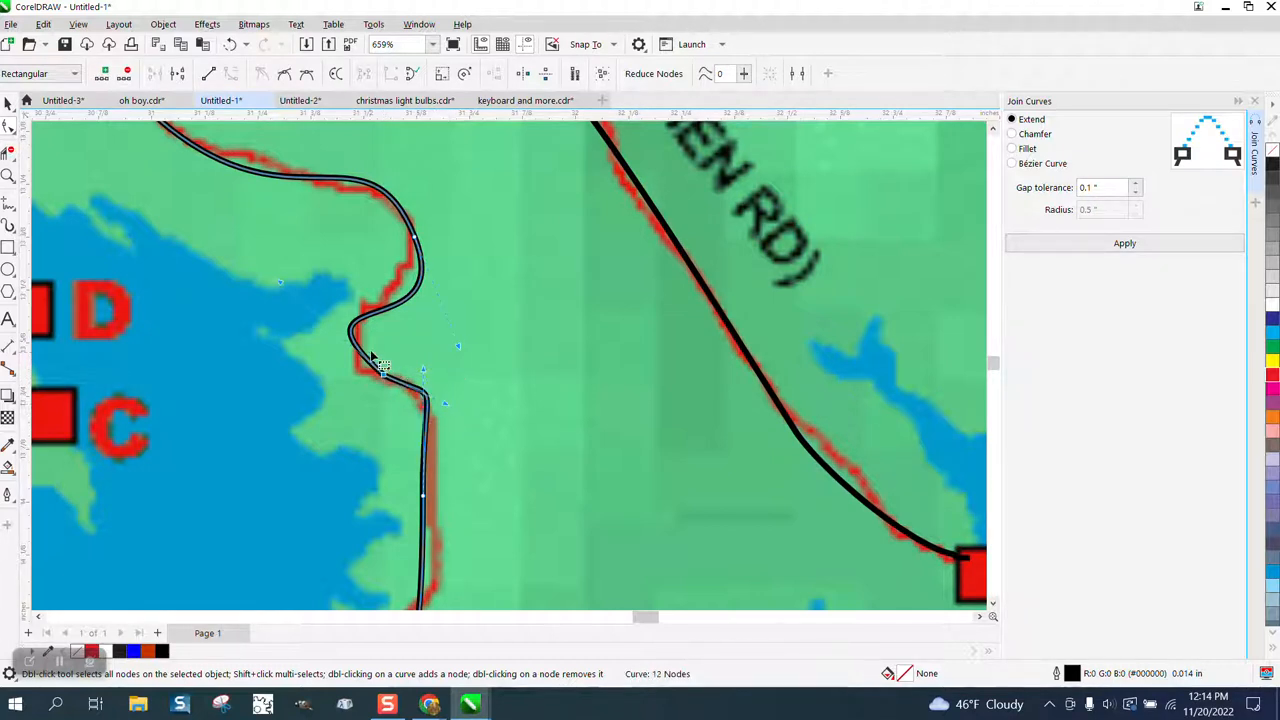
pyautogui.moveTo(281, 285); pyautogui.dragTo(310, 275)
# Reshape the upper half of the S-bend along the red line by moving its node, adding another, and adjusting the handles.
pyautogui.moveTo(432, 287); pyautogui.dragTo(411, 257)
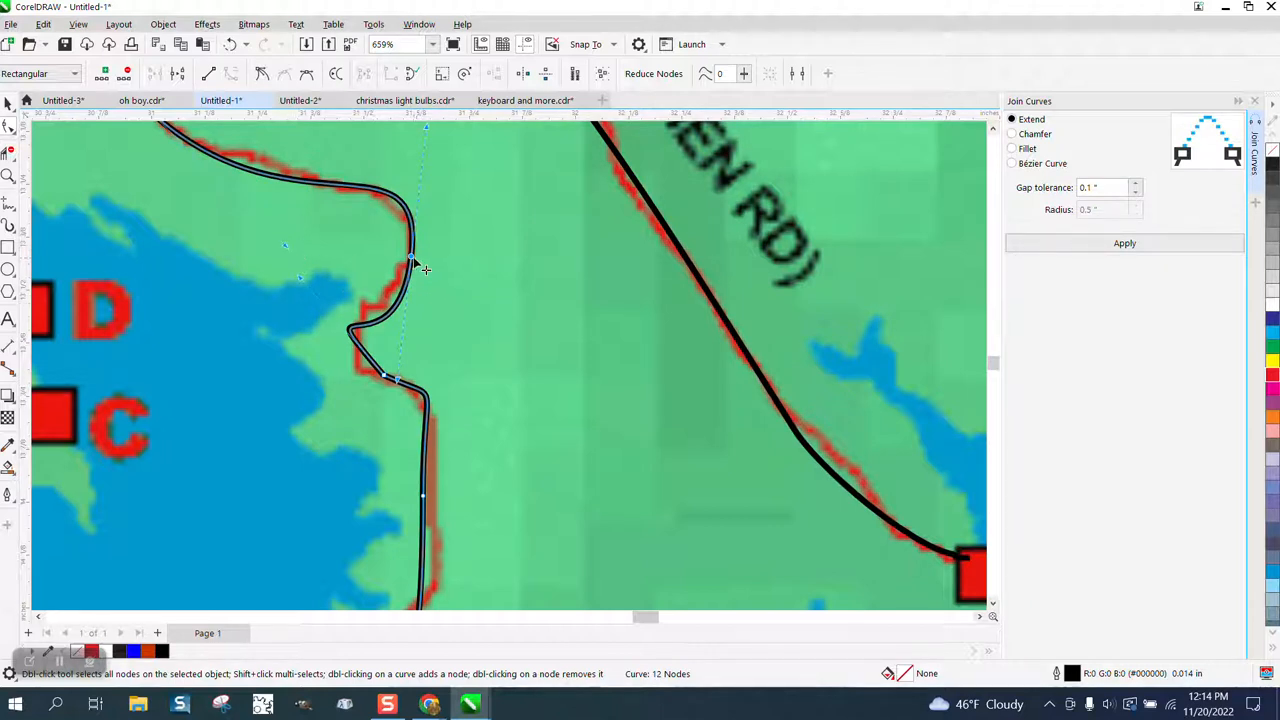
pyautogui.moveTo(401, 280); pyautogui.dragTo(387, 315)
pyautogui.doubleClick(384, 322)
pyautogui.moveTo(366, 360); pyautogui.dragTo(364, 359)
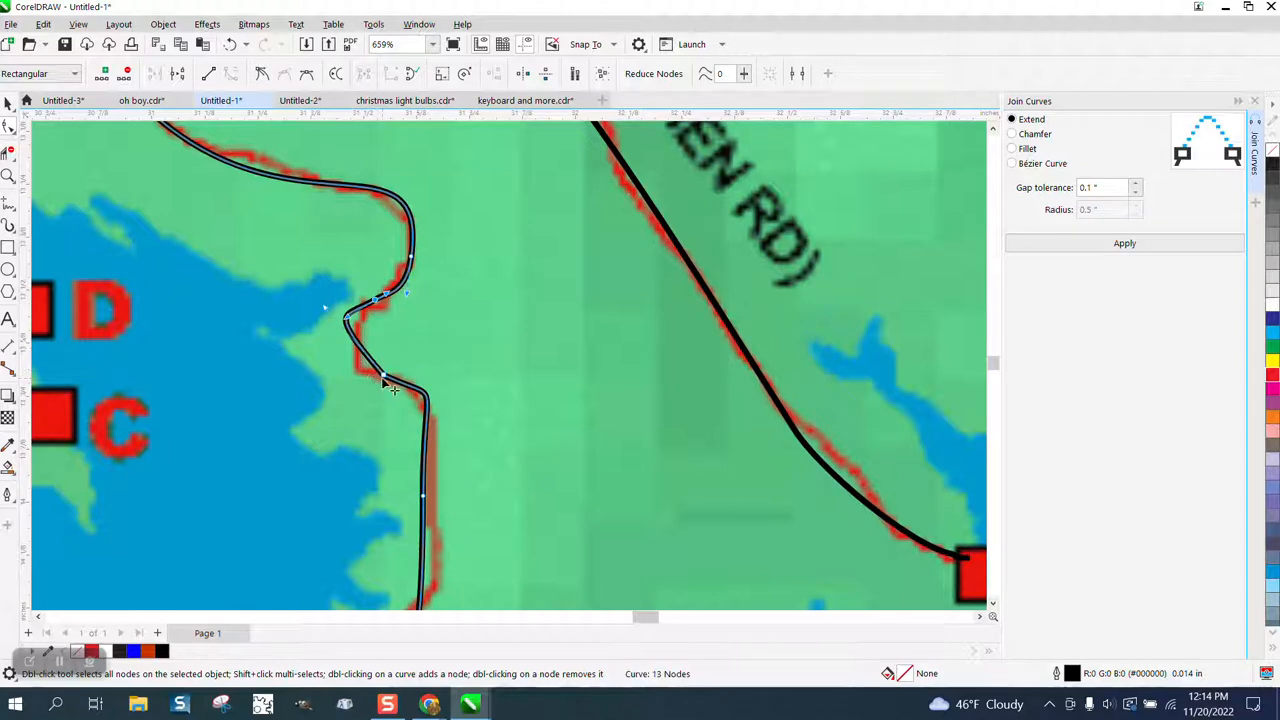
pyautogui.moveTo(325, 308); pyautogui.dragTo(336, 365)
# Add a node to East Rd below its straight stretch southeast of marker C and move it onto the red line's corner.
pyautogui.scroll(-4, 334, 281)
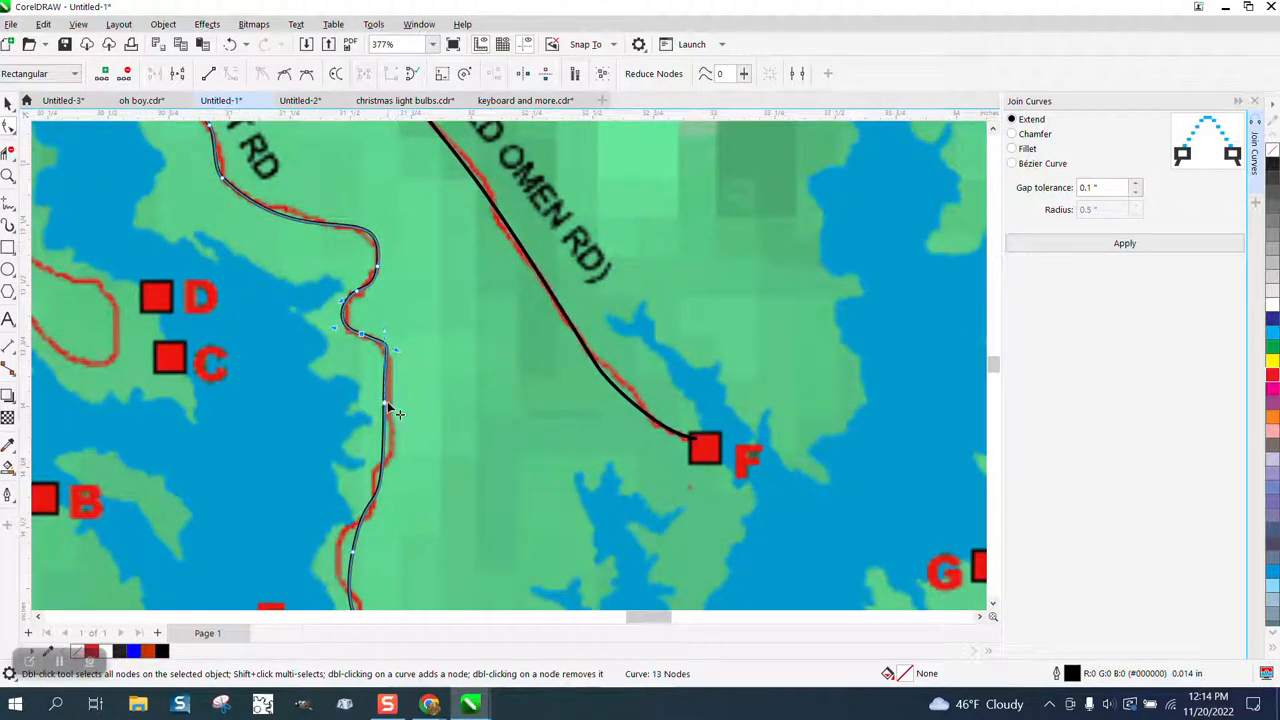
pyautogui.click(386, 404)
pyautogui.scroll(-1, 370, 373)
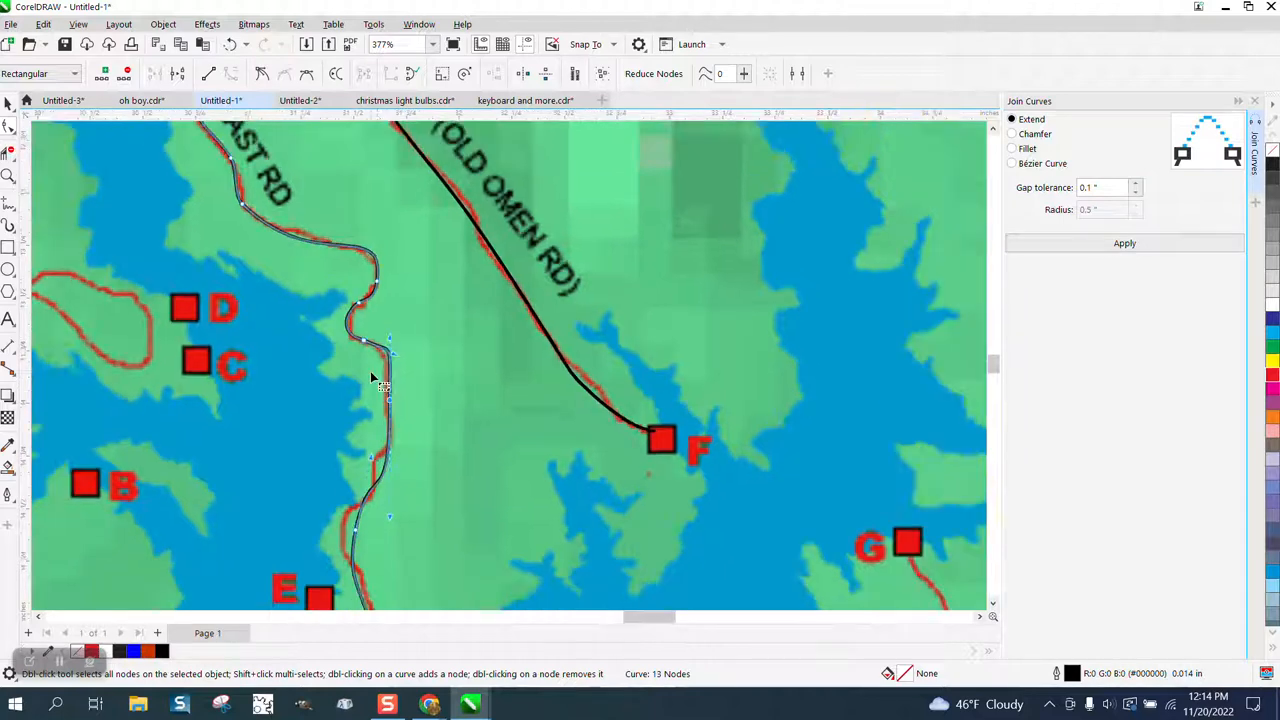
pyautogui.click(9, 176)
pyautogui.moveTo(284, 350); pyautogui.dragTo(490, 506)
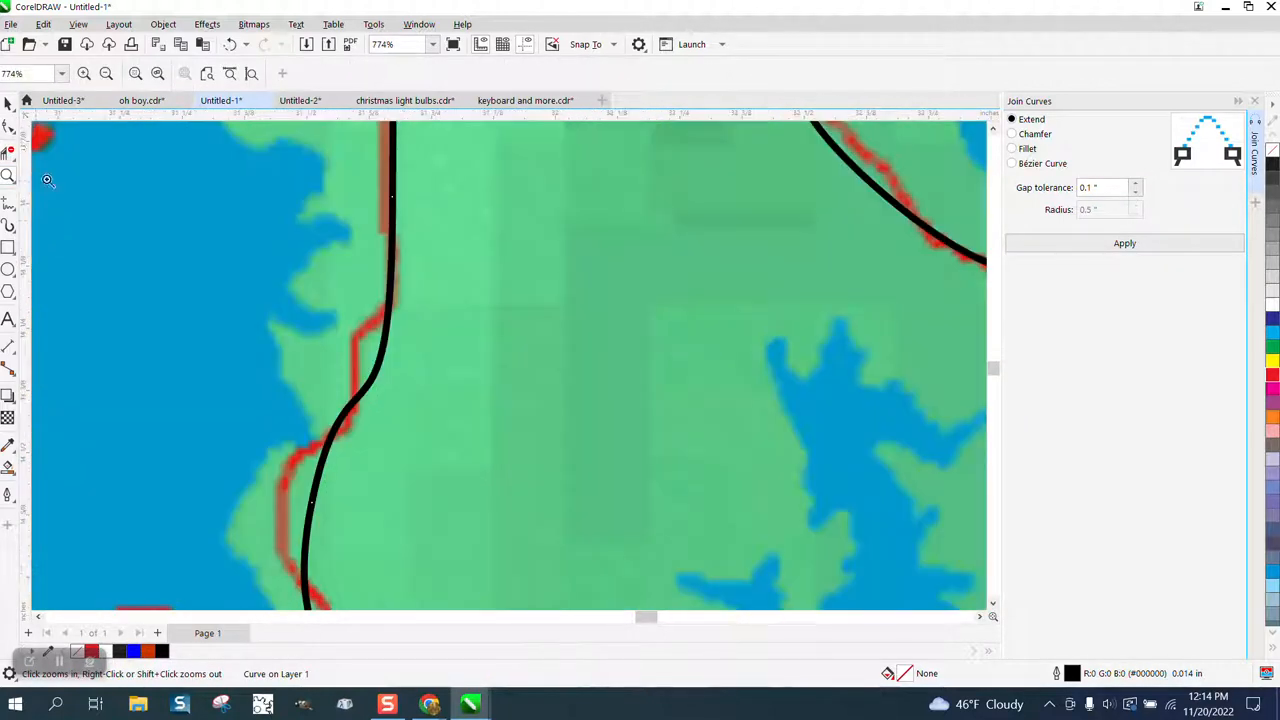
pyautogui.click(8, 128)
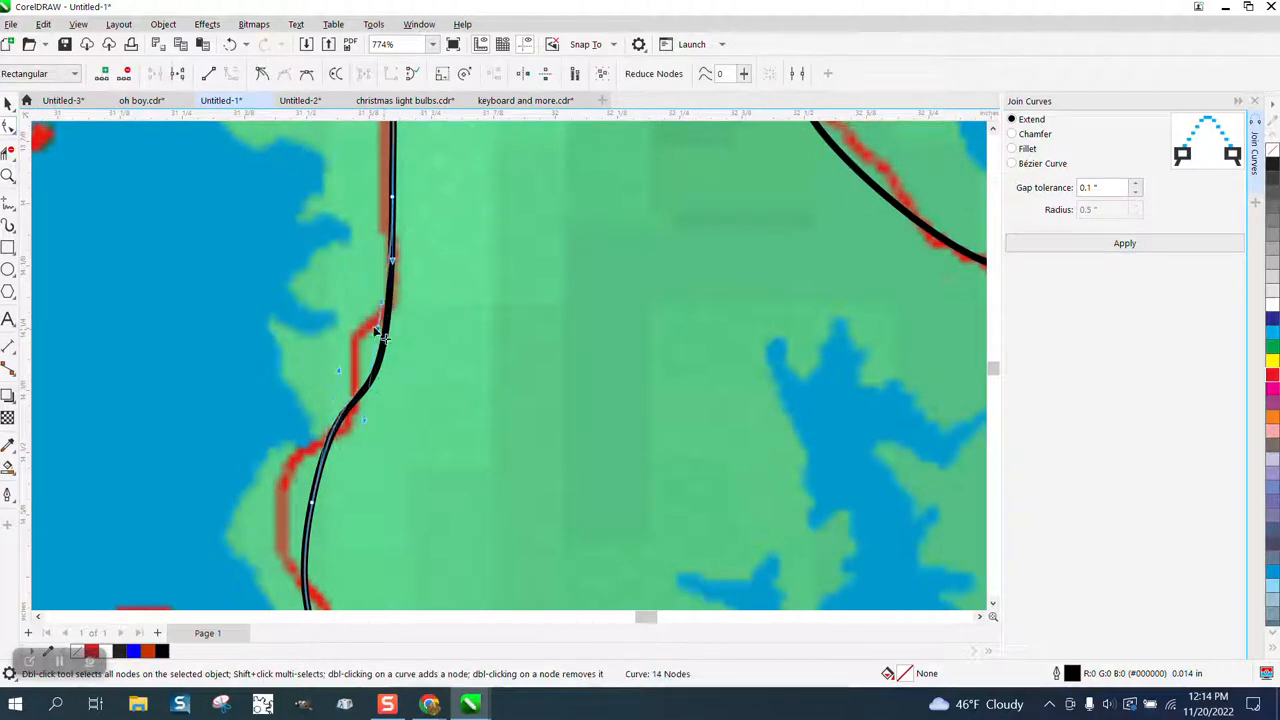
pyautogui.moveTo(376, 329)
pyautogui.mouseDown()
pyautogui.moveTo(394, 318)
pyautogui.moveTo(365, 322)
pyautogui.moveTo(393, 311)
pyautogui.moveTo(368, 318)
pyautogui.moveTo(389, 314)
pyautogui.moveTo(380, 306)
pyautogui.moveTo(373, 338)
pyautogui.mouseUp()
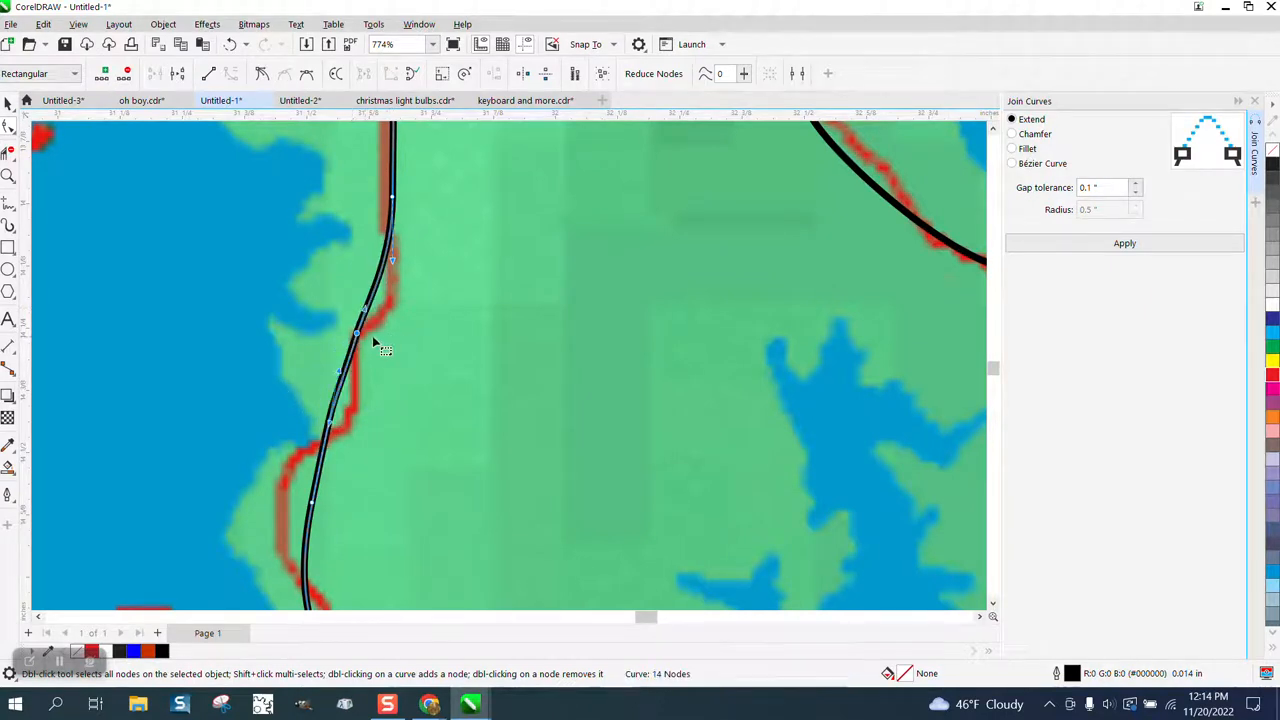
# Turn the new corner node into a cusp and adjust the handles on both sides to follow the red line.
pyautogui.rightClick(360, 334)
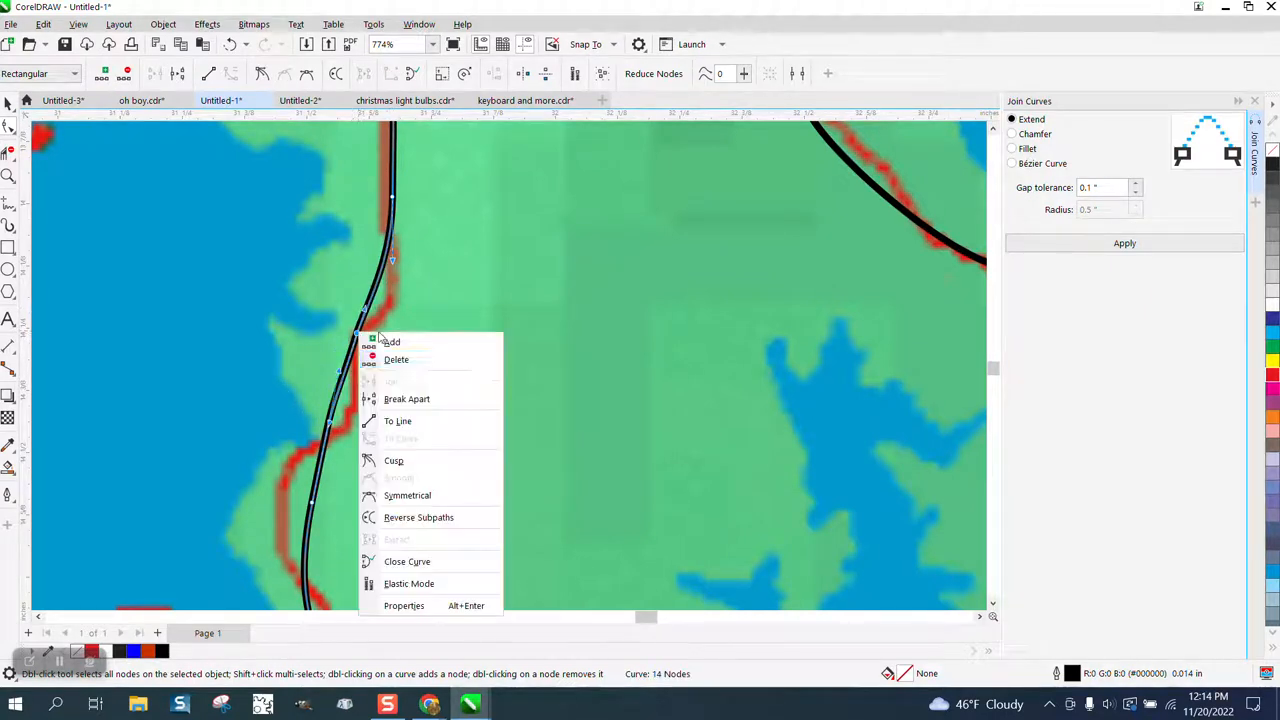
pyautogui.click(410, 465)
pyautogui.moveTo(386, 324); pyautogui.dragTo(394, 316)
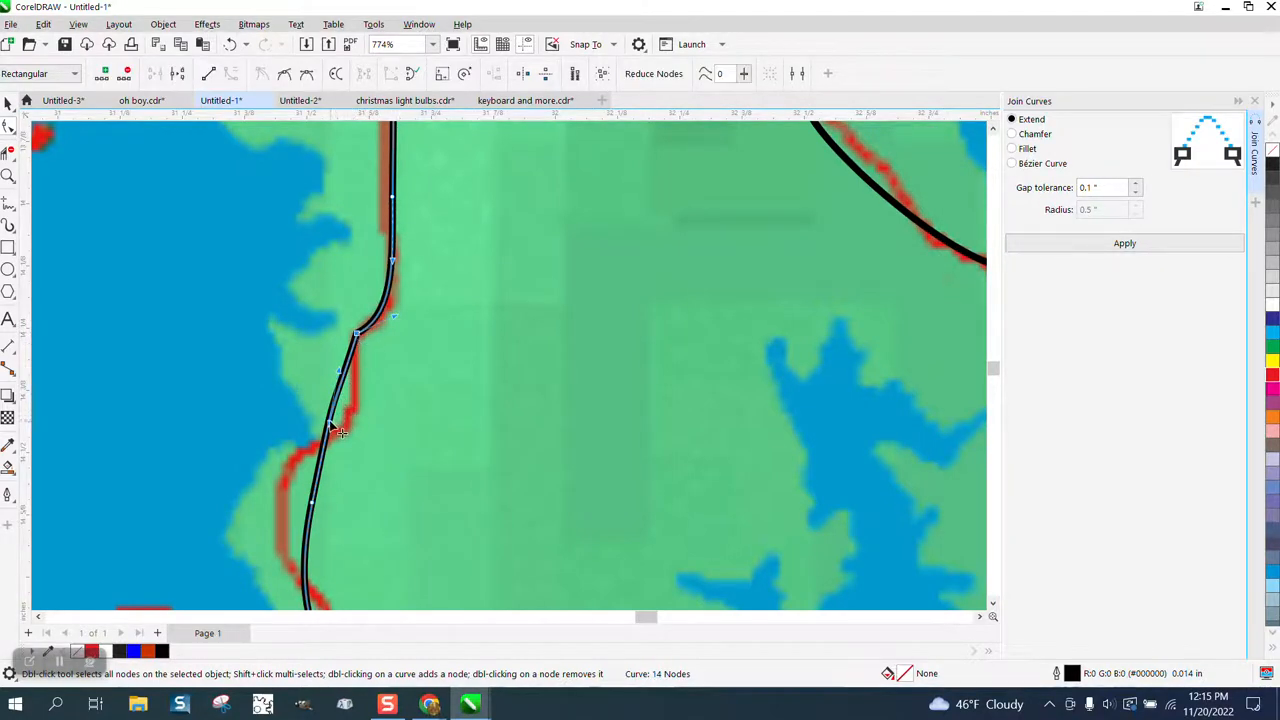
pyautogui.moveTo(344, 410); pyautogui.dragTo(366, 436)
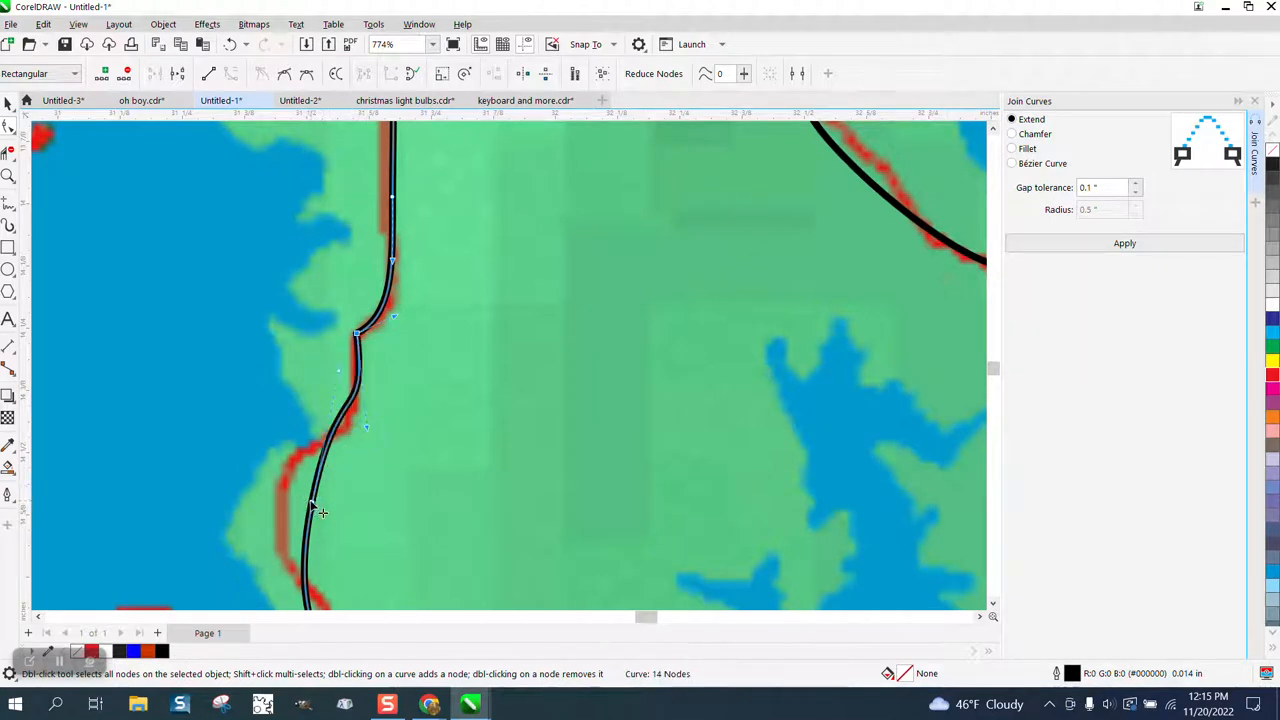
# Move the node northeast of marker E onto the red line and fit the bend above it with an added node.
pyautogui.moveTo(287, 491); pyautogui.dragTo(330, 402)
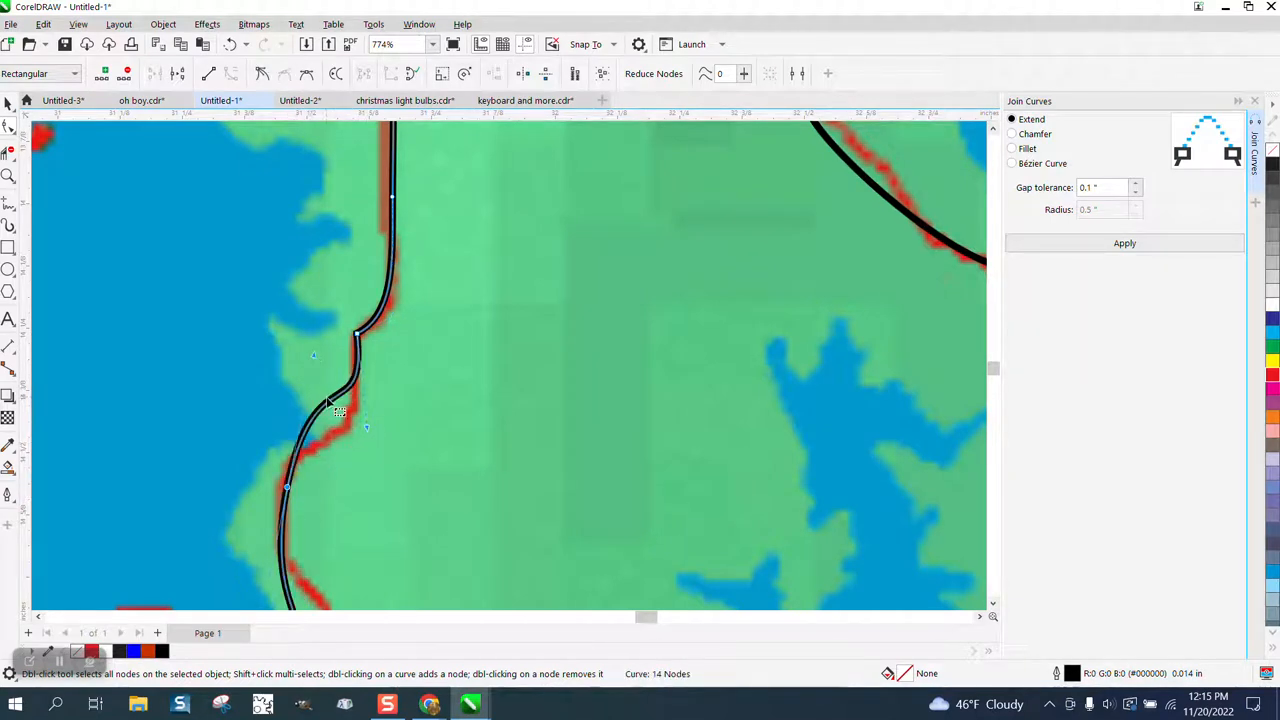
pyautogui.click(326, 405)
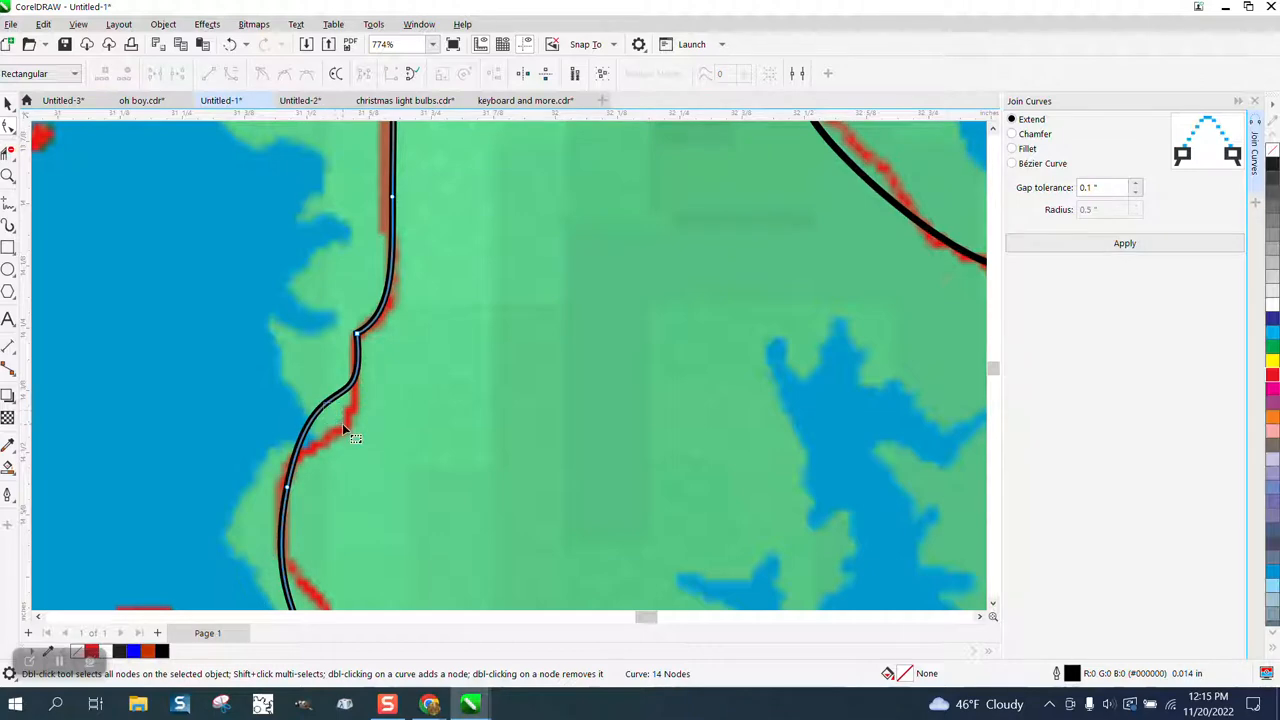
pyautogui.moveTo(328, 405); pyautogui.dragTo(341, 434)
# Pull the East Rd curve beside marker E onto the red line with an added node.
pyautogui.scroll(-2, 313, 324)
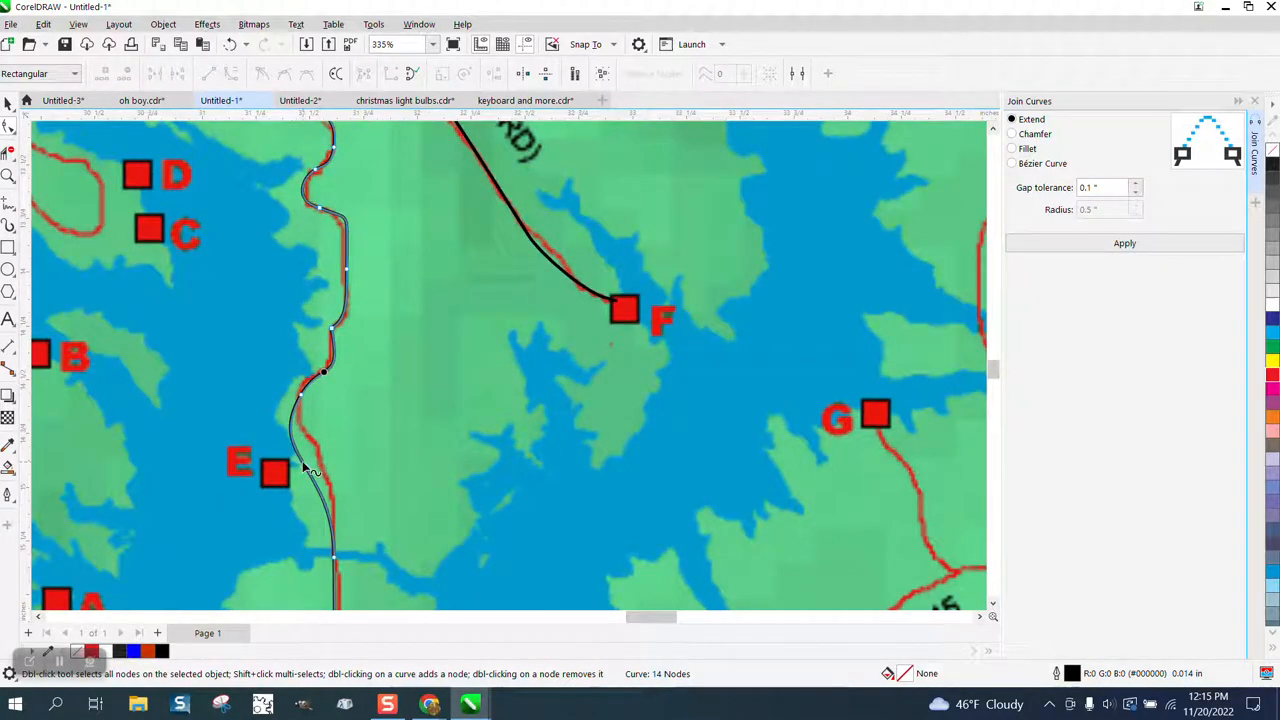
pyautogui.moveTo(292, 421); pyautogui.dragTo(439, 516)
pyautogui.scroll(-1, 283, 325)
# Move East Rd's bottom end node onto the red road junction at the map's lower edge.
pyautogui.click(8, 176)
pyautogui.scroll(-1, 388, 453)
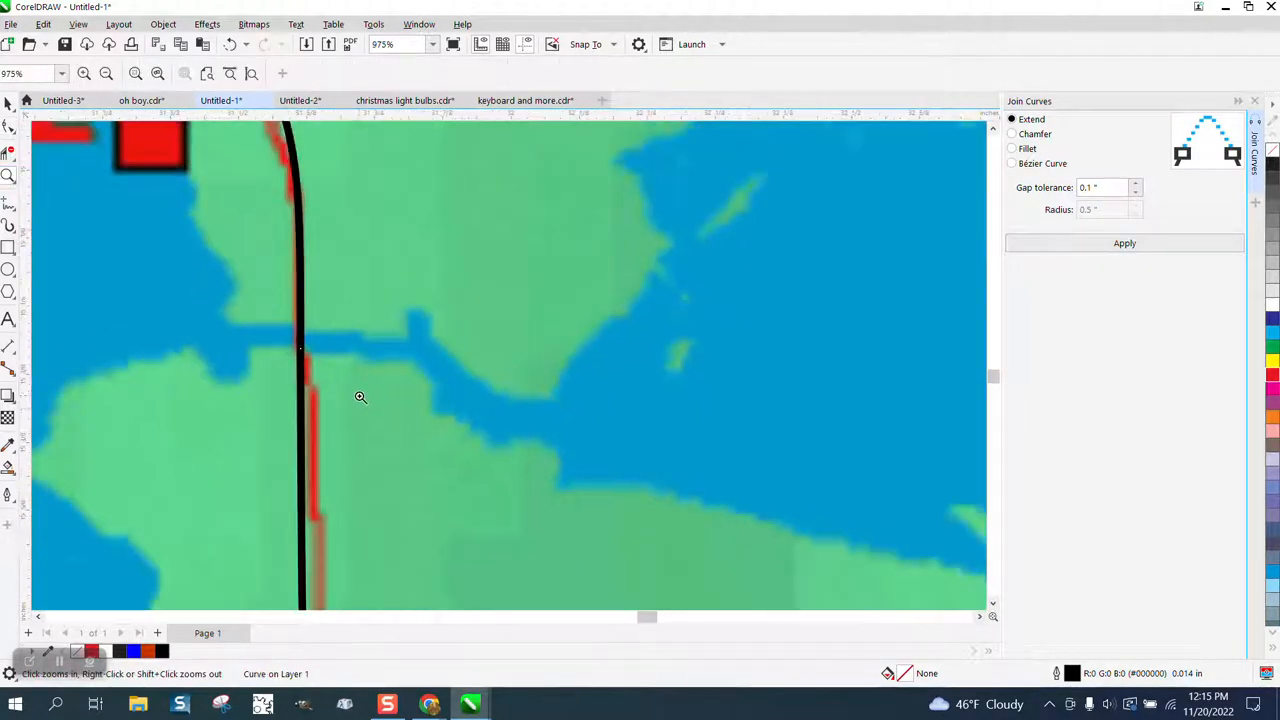
pyautogui.click(10, 127)
pyautogui.click(55, 127)
pyautogui.scroll(-6, 388, 280)
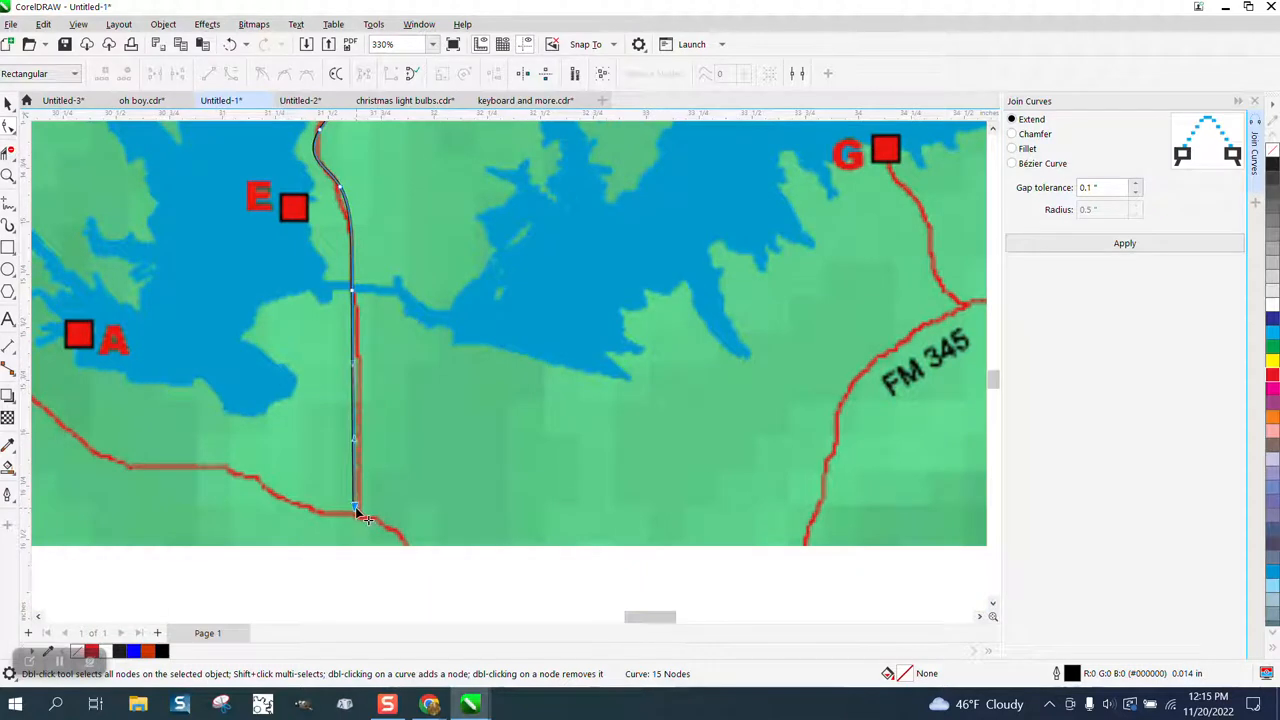
pyautogui.moveTo(357, 512); pyautogui.dragTo(363, 518)
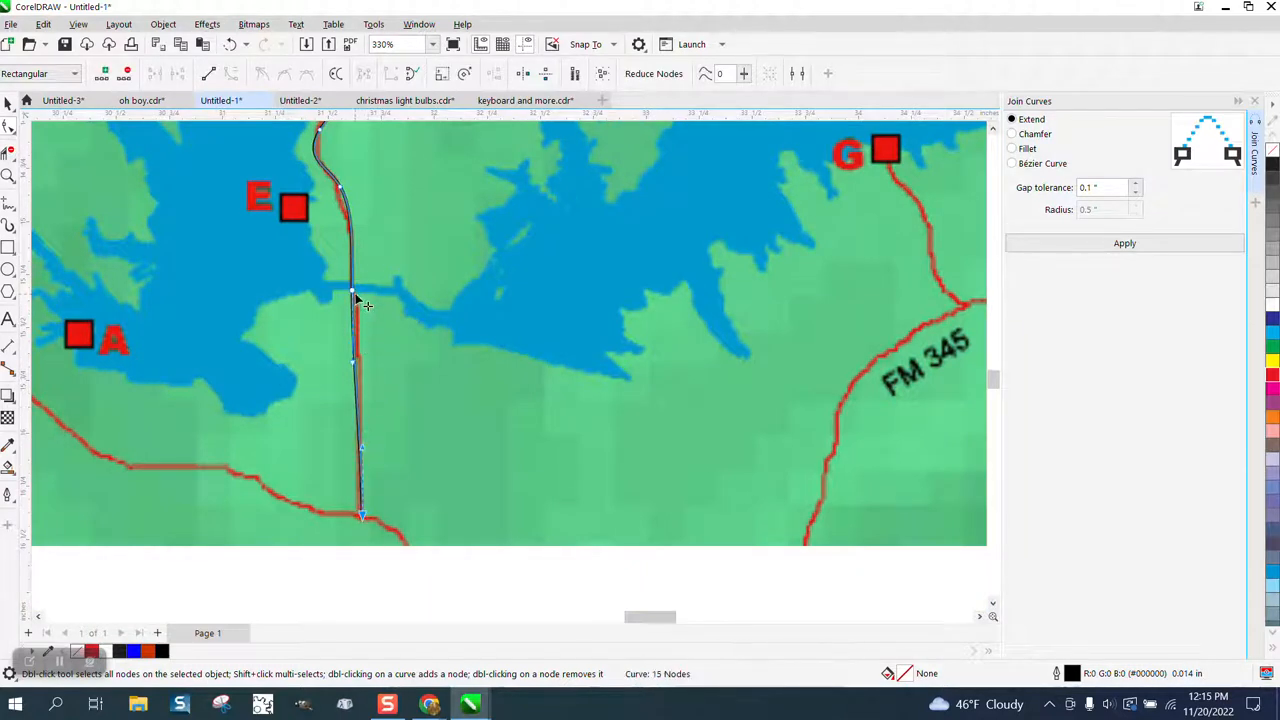
# Fit East Rd to the red line at the narrow water channel by moving the node at the crossing.
pyautogui.moveTo(354, 296)
pyautogui.mouseDown()
pyautogui.moveTo(360, 306)
pyautogui.moveTo(348, 299)
pyautogui.mouseUp()
pyautogui.press('z')
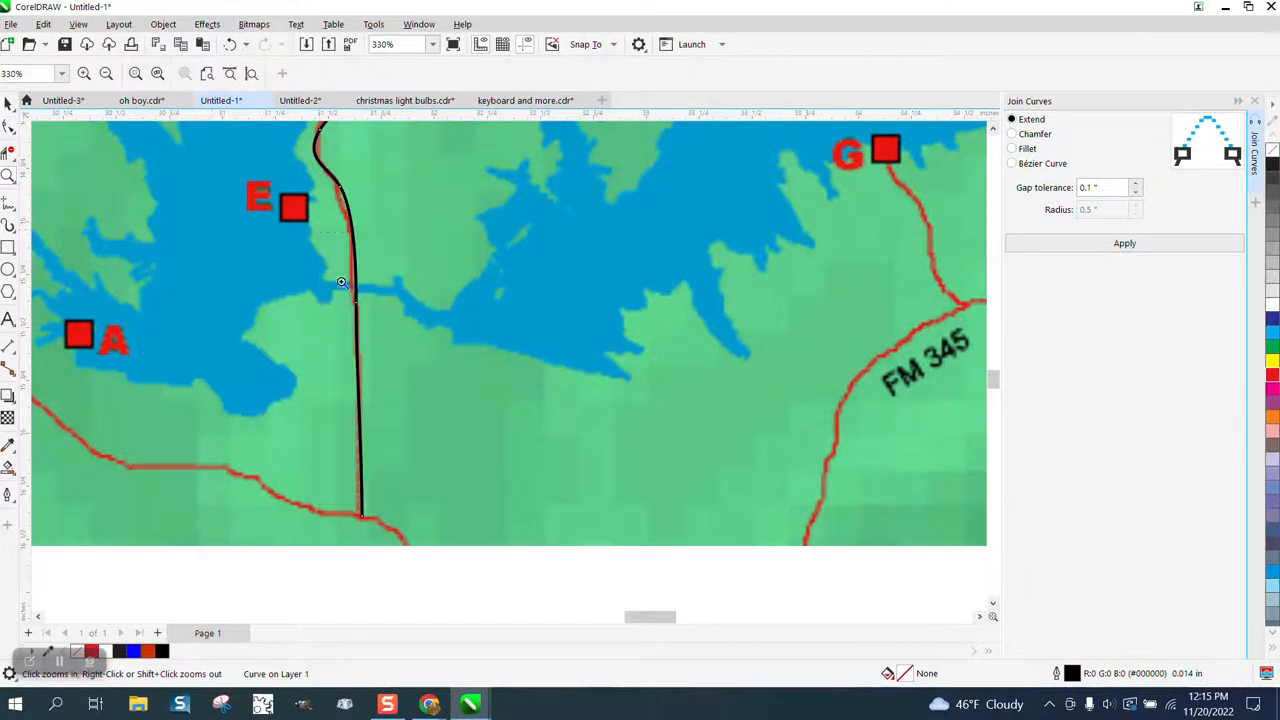
pyautogui.click(499, 363)
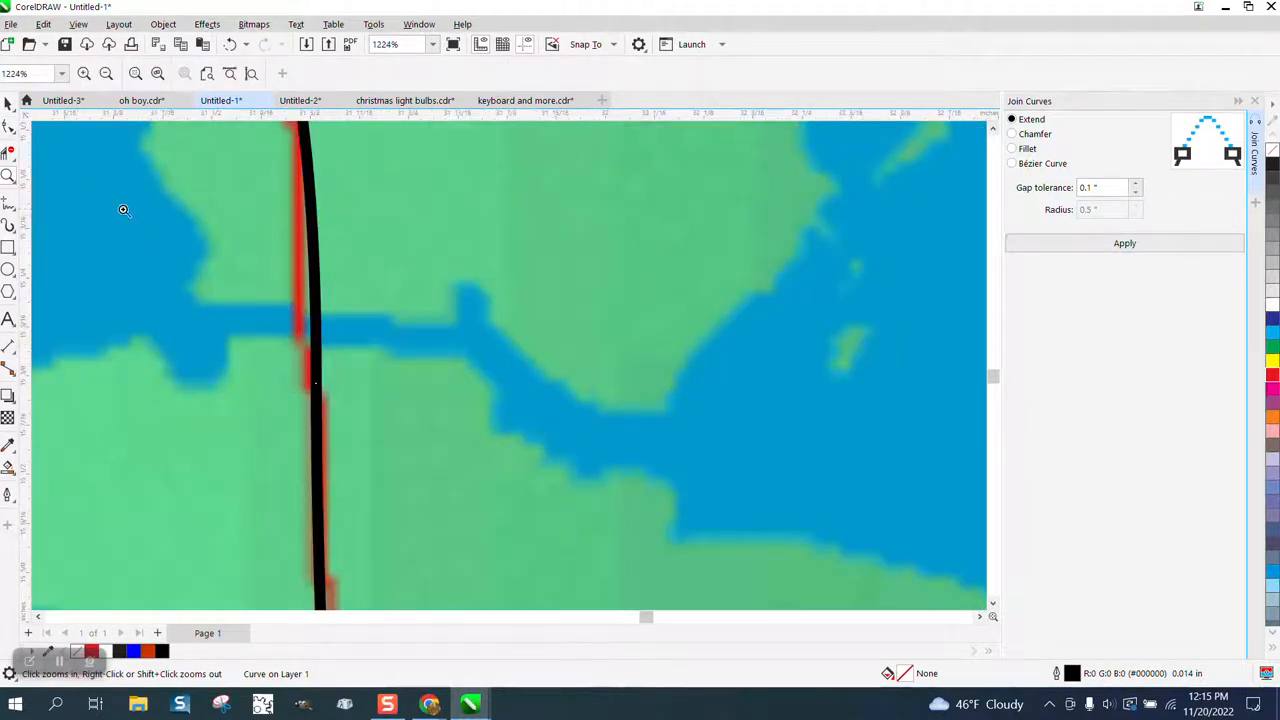
pyautogui.click(7, 127)
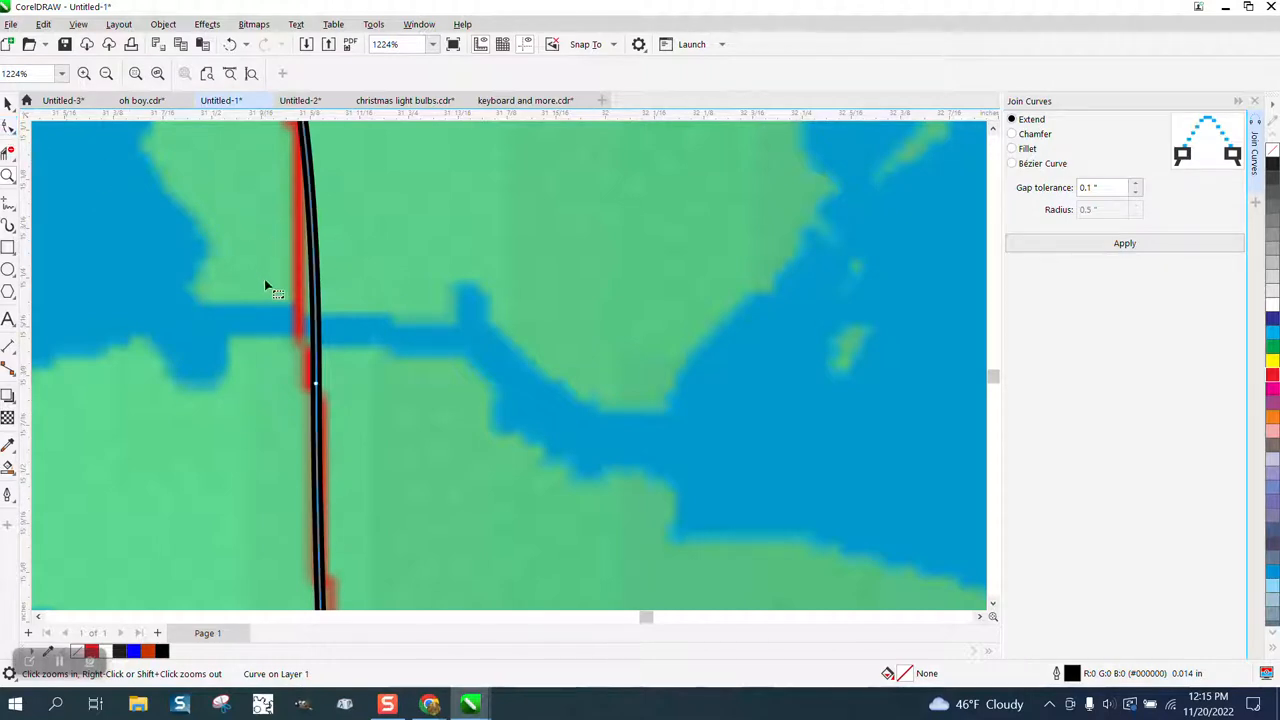
pyautogui.moveTo(318, 324); pyautogui.dragTo(313, 320)
pyautogui.moveTo(317, 388); pyautogui.dragTo(302, 381)
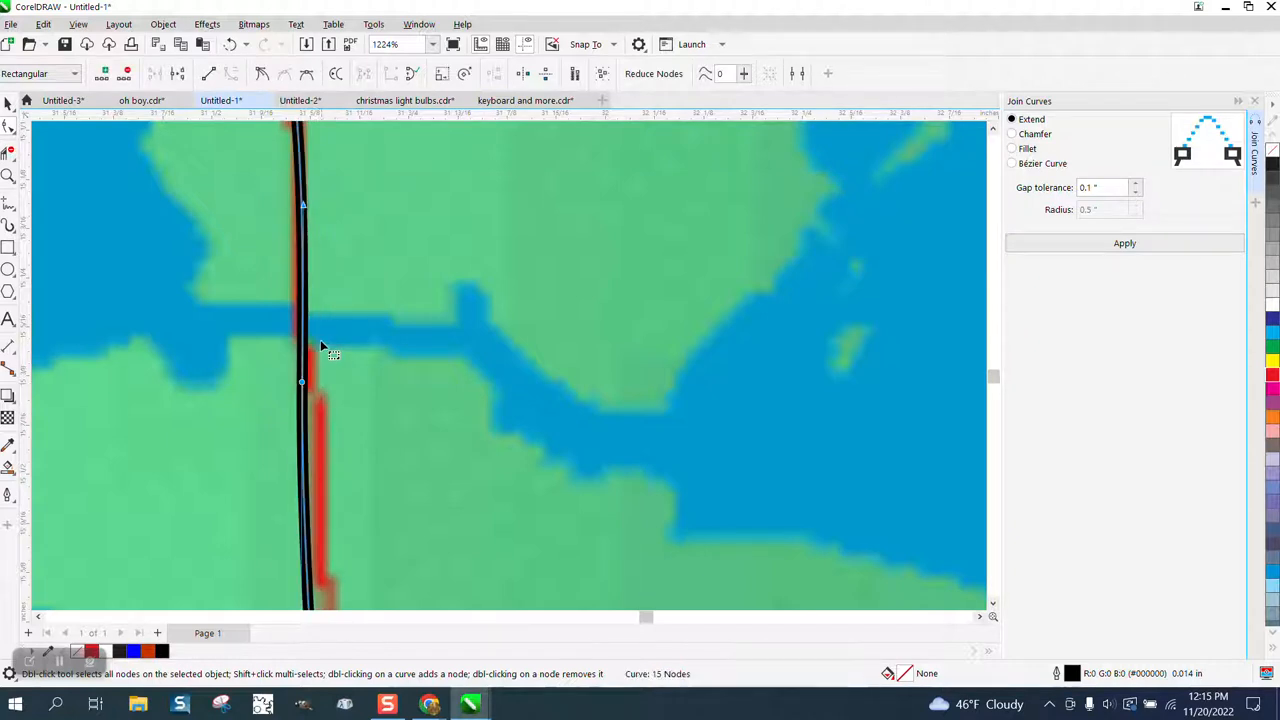
# Cut a gap in East Rd across the water channel, using a temporary 0.093 × 0.053 in rectangle as the trimming boundary.
pyautogui.click(9, 246)
pyautogui.moveTo(273, 301); pyautogui.dragTo(346, 342)
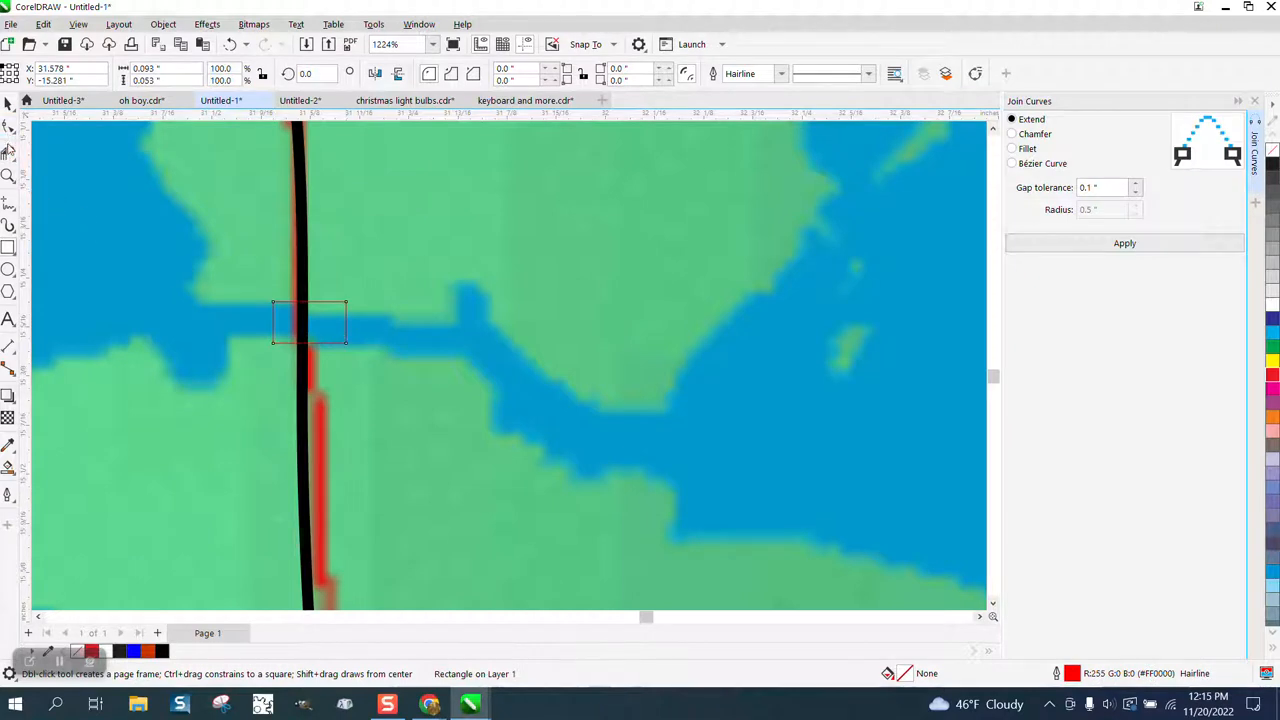
pyautogui.click(8, 150)
pyautogui.click(306, 320)
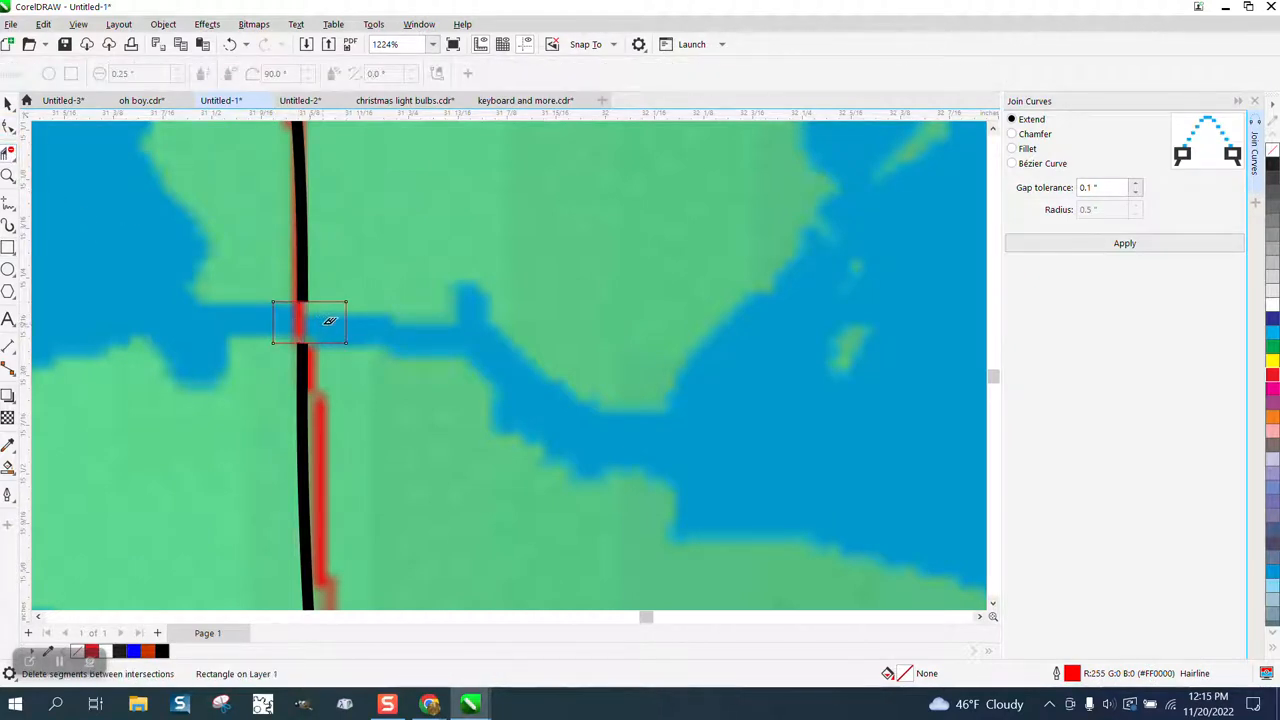
pyautogui.click(8, 104)
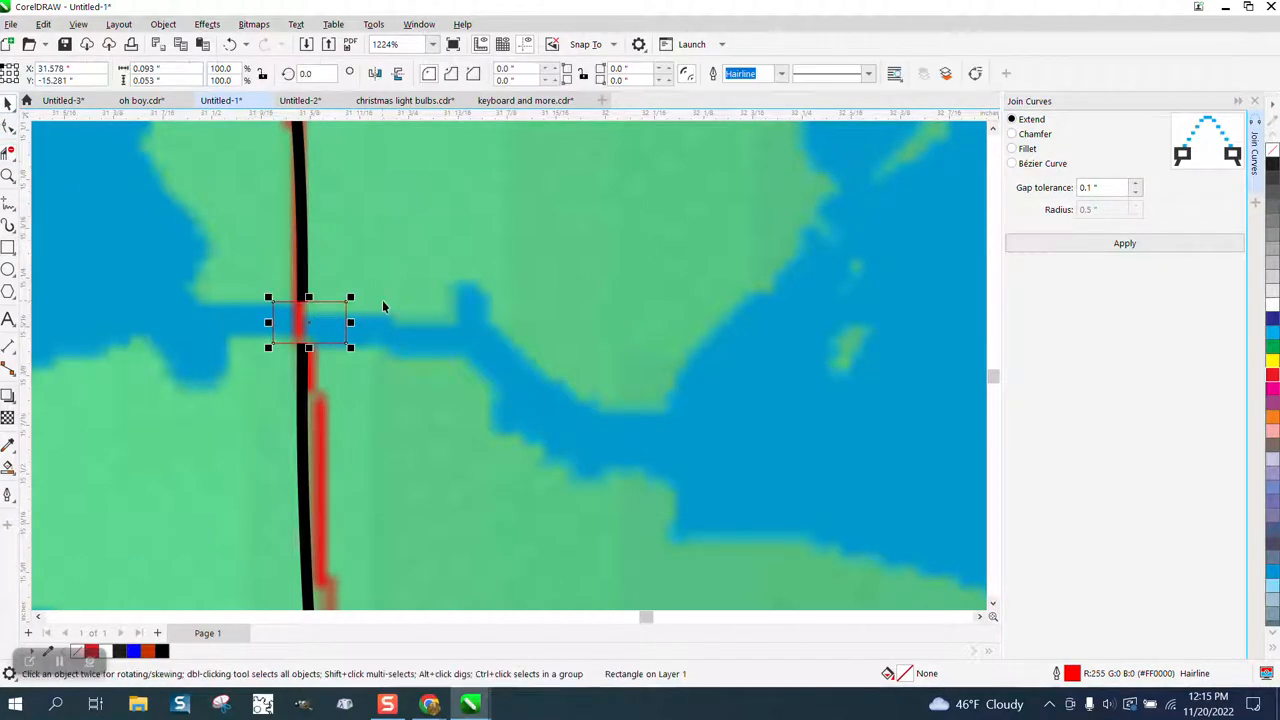
pyautogui.press('Delete')
# Nudge the map bitmap 10 in down, and nudge the two road curves 10 in right onto the red lake outline.
pyautogui.scroll(-6, 318, 290)
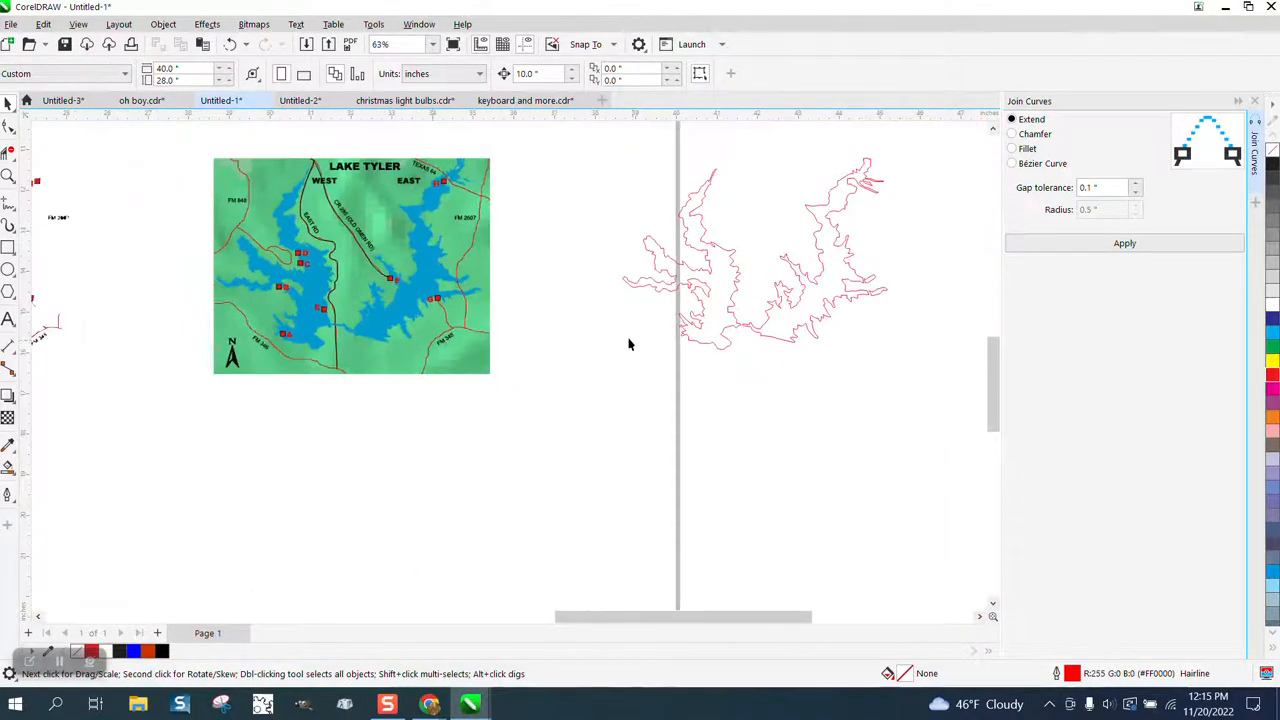
pyautogui.click(479, 293)
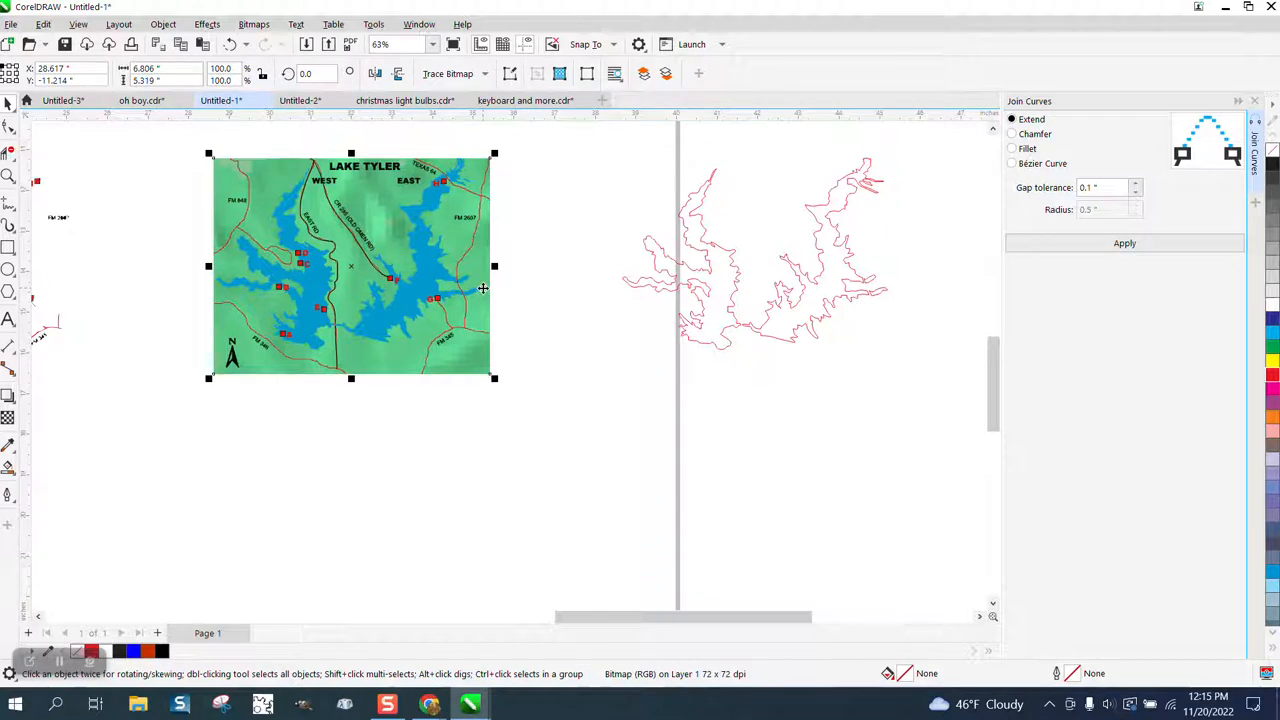
pyautogui.press('Down')
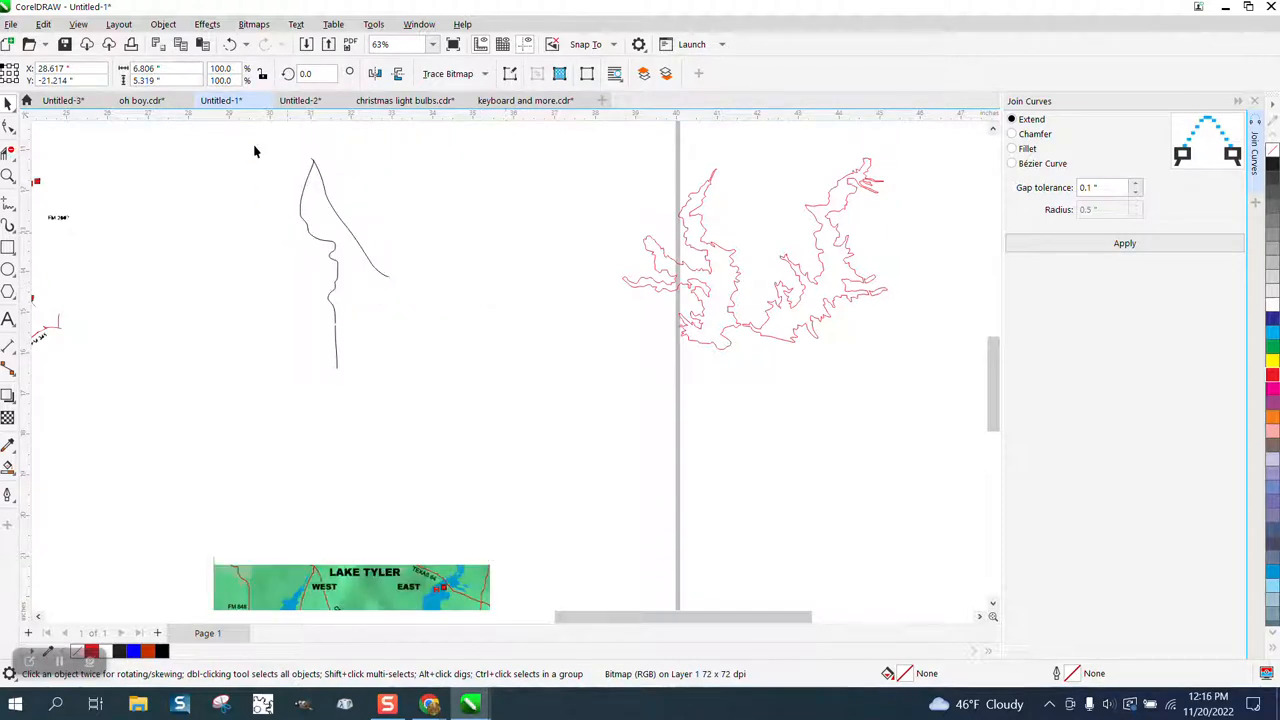
pyautogui.moveTo(256, 145); pyautogui.dragTo(562, 402)
pyautogui.press('Right')
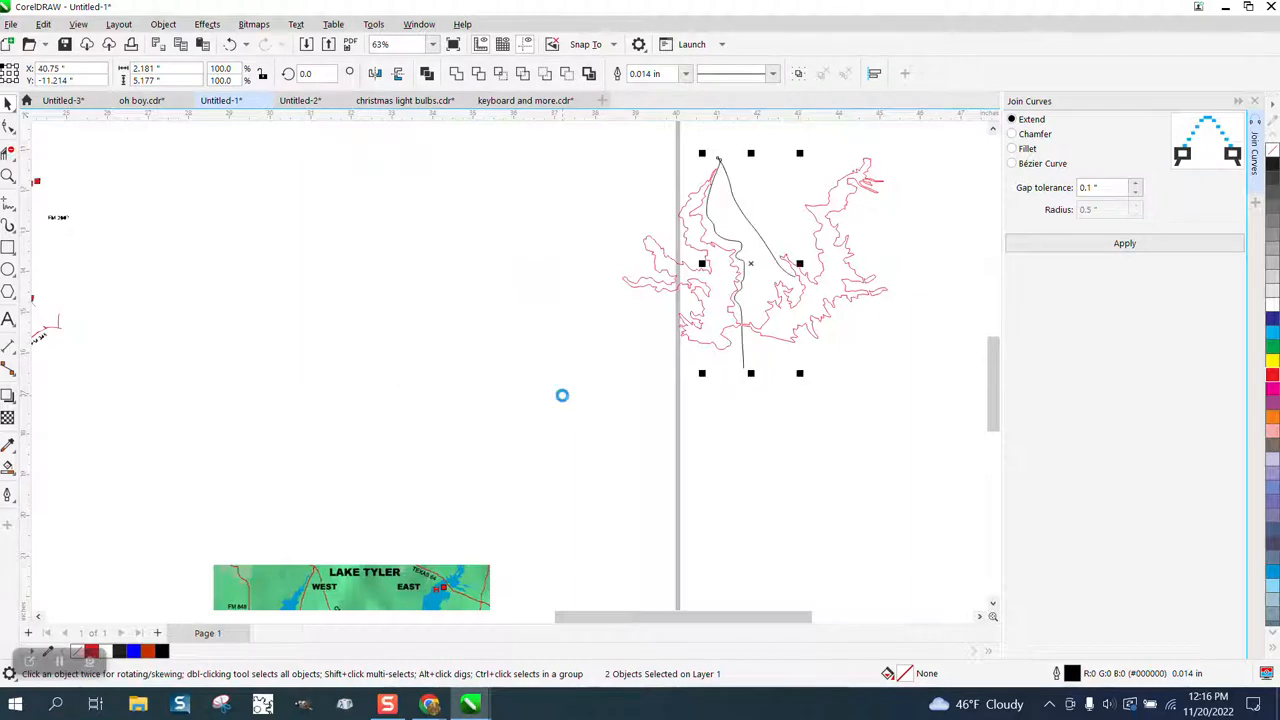
# Examine the gap in East Rd at the narrow water channel and compare the crossing with the map bitmap.
pyautogui.click(8, 178)
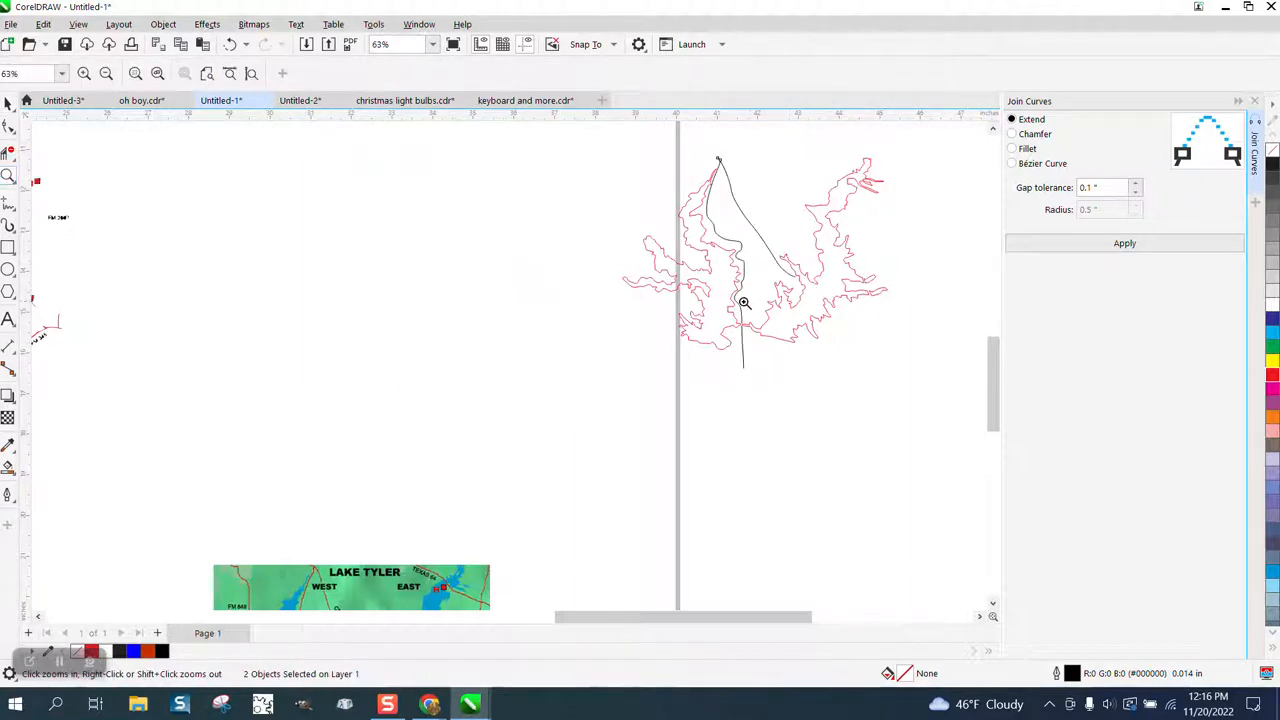
pyautogui.moveTo(743, 300); pyautogui.dragTo(793, 343)
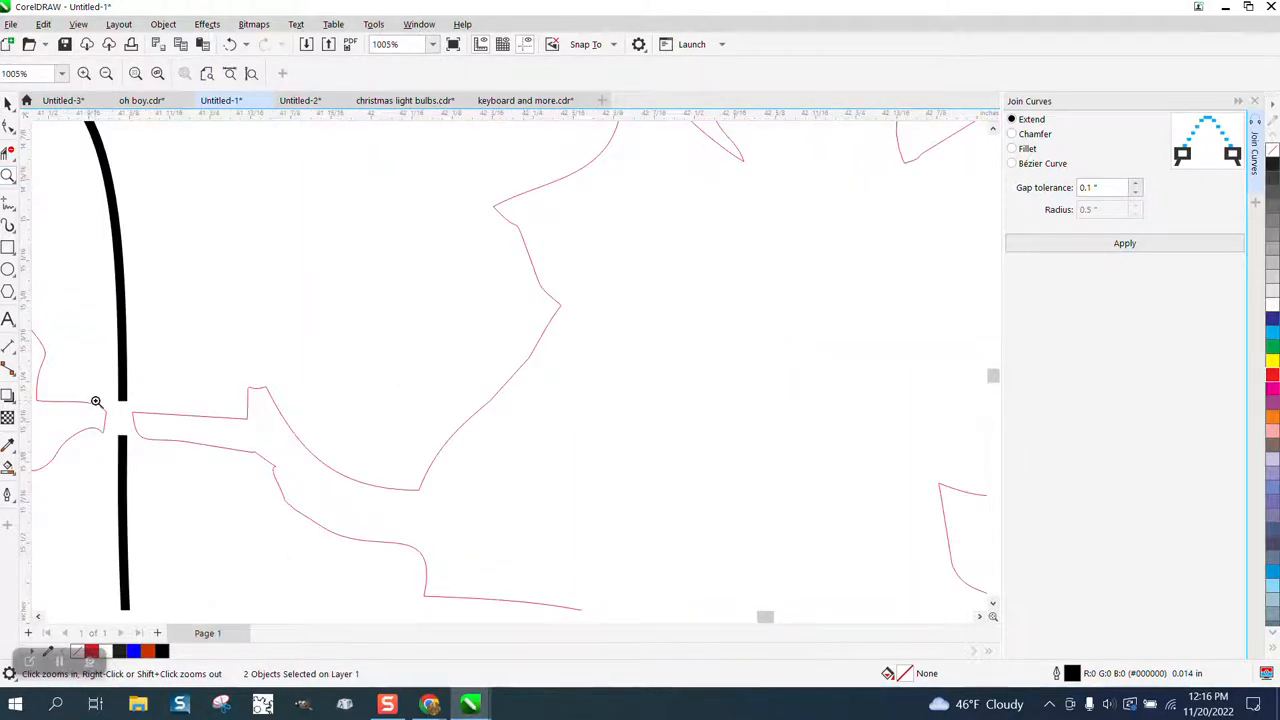
pyautogui.scroll(-2, 120, 415)
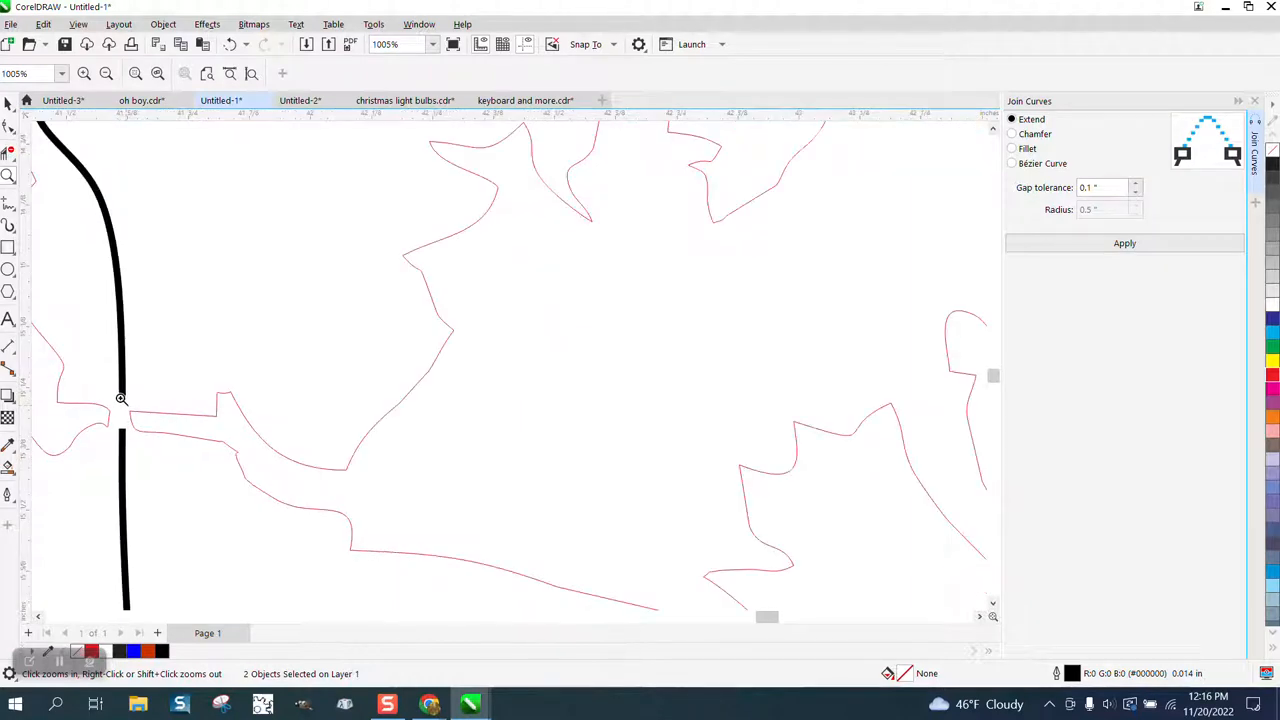
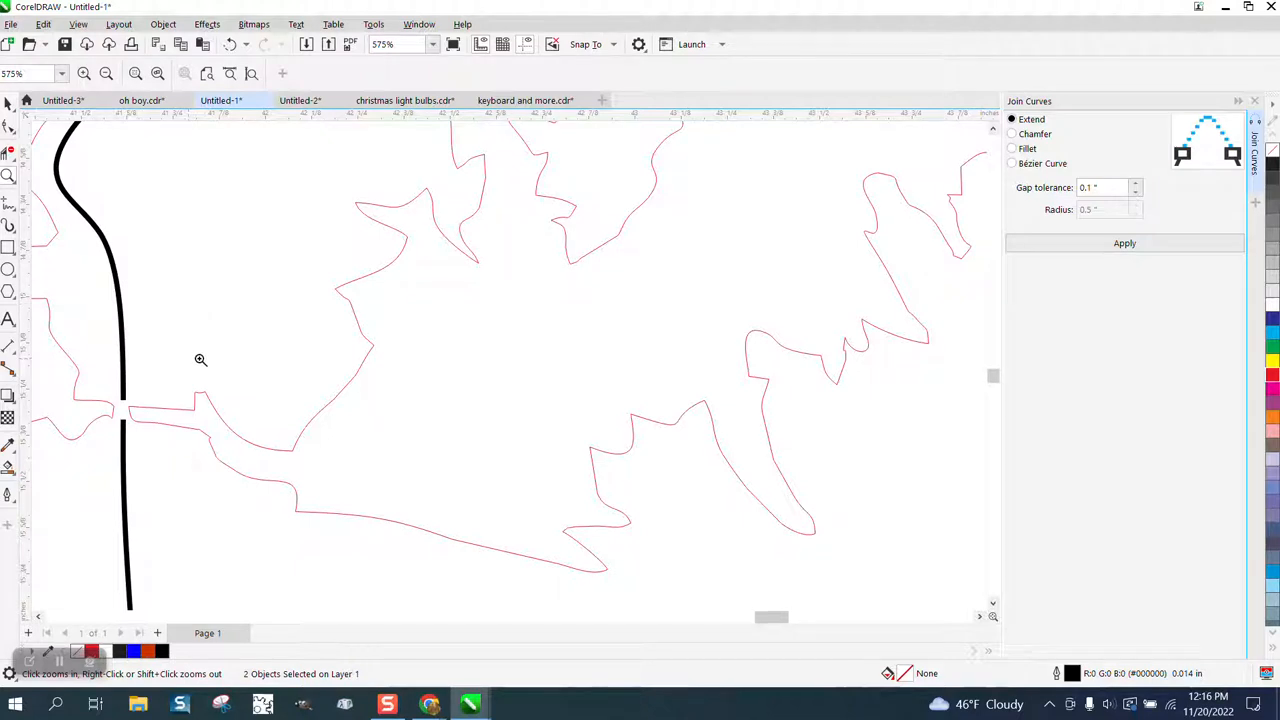
pyautogui.scroll(-1, 201, 358)
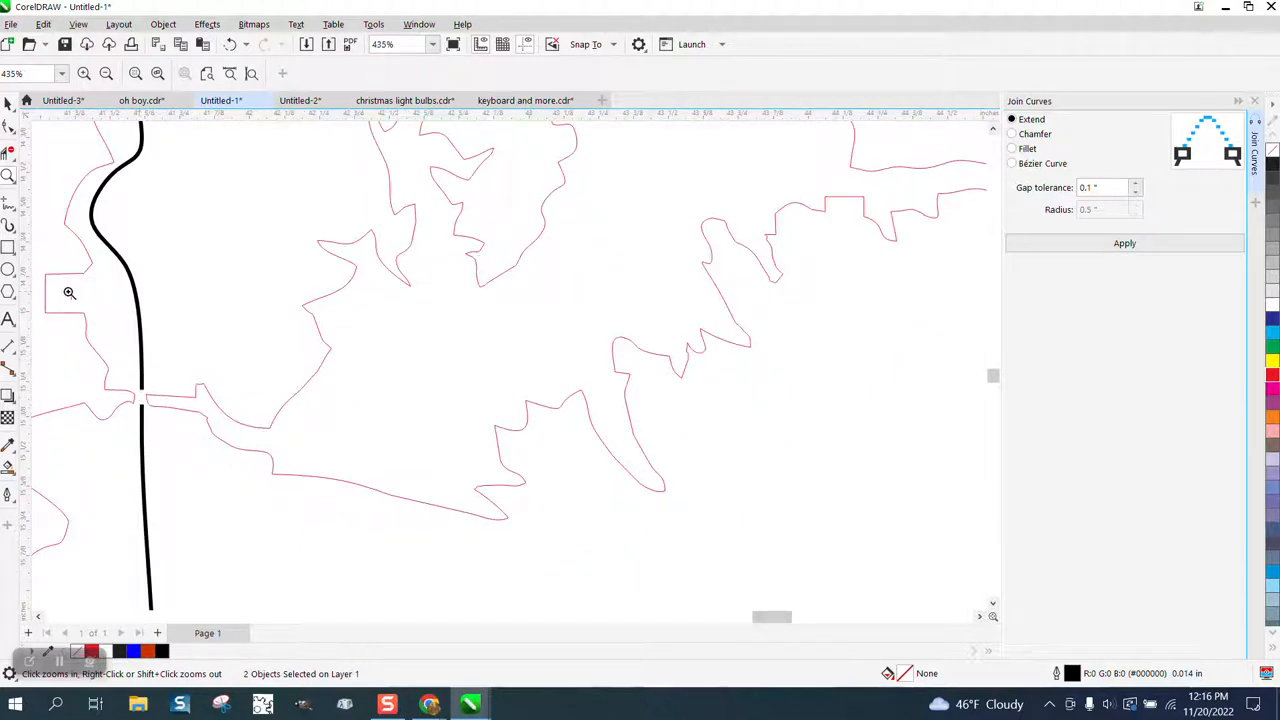
pyautogui.scroll(-1, 213, 281)
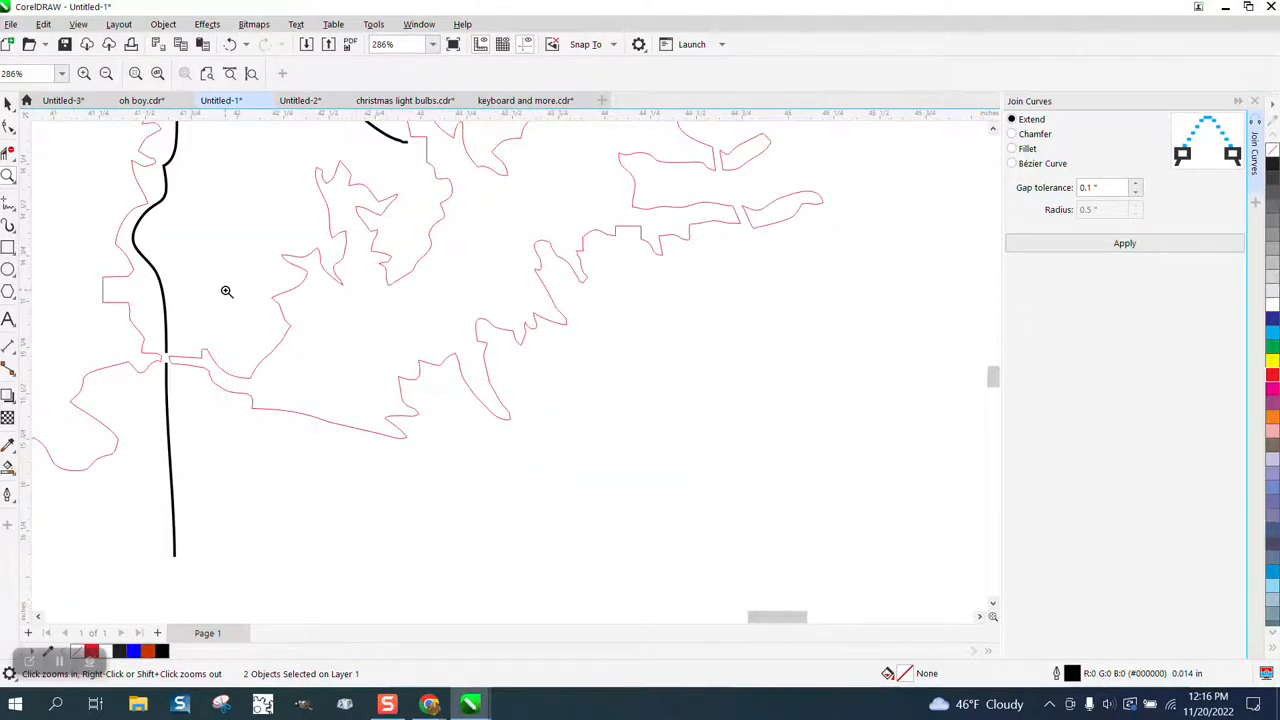
pyautogui.scroll(-5, 234, 296)
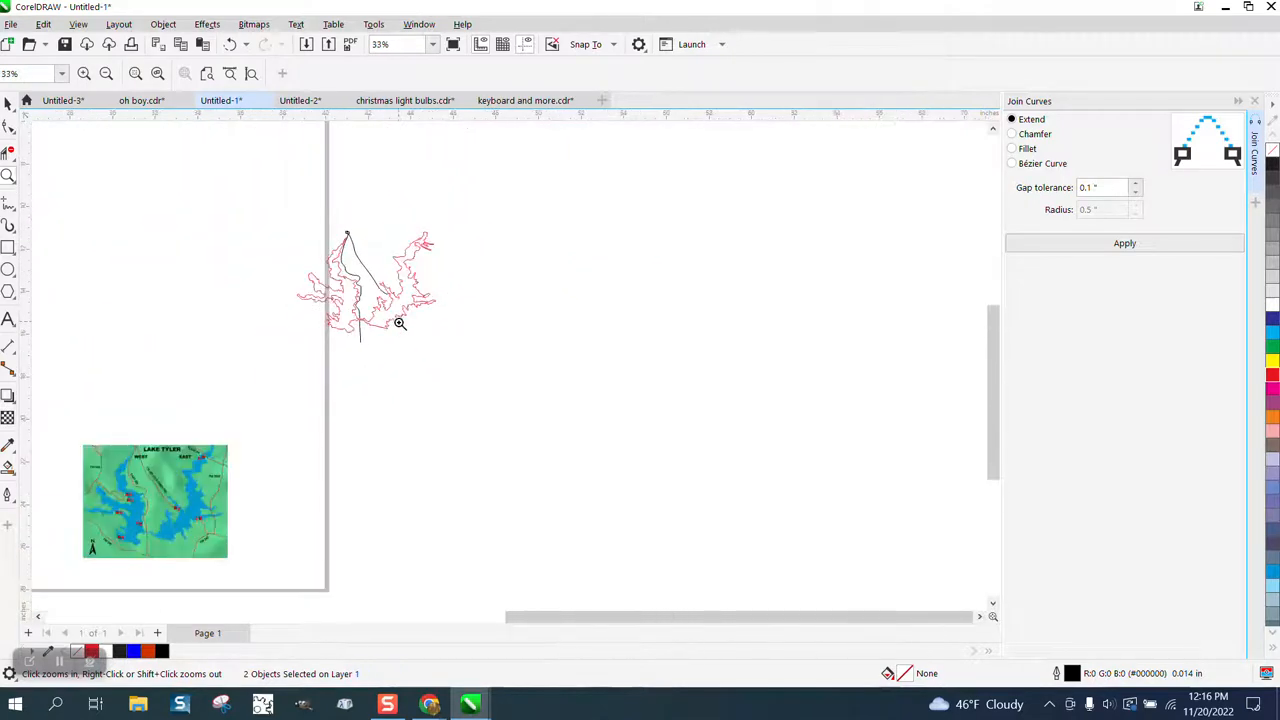
pyautogui.scroll(6, 141, 535)
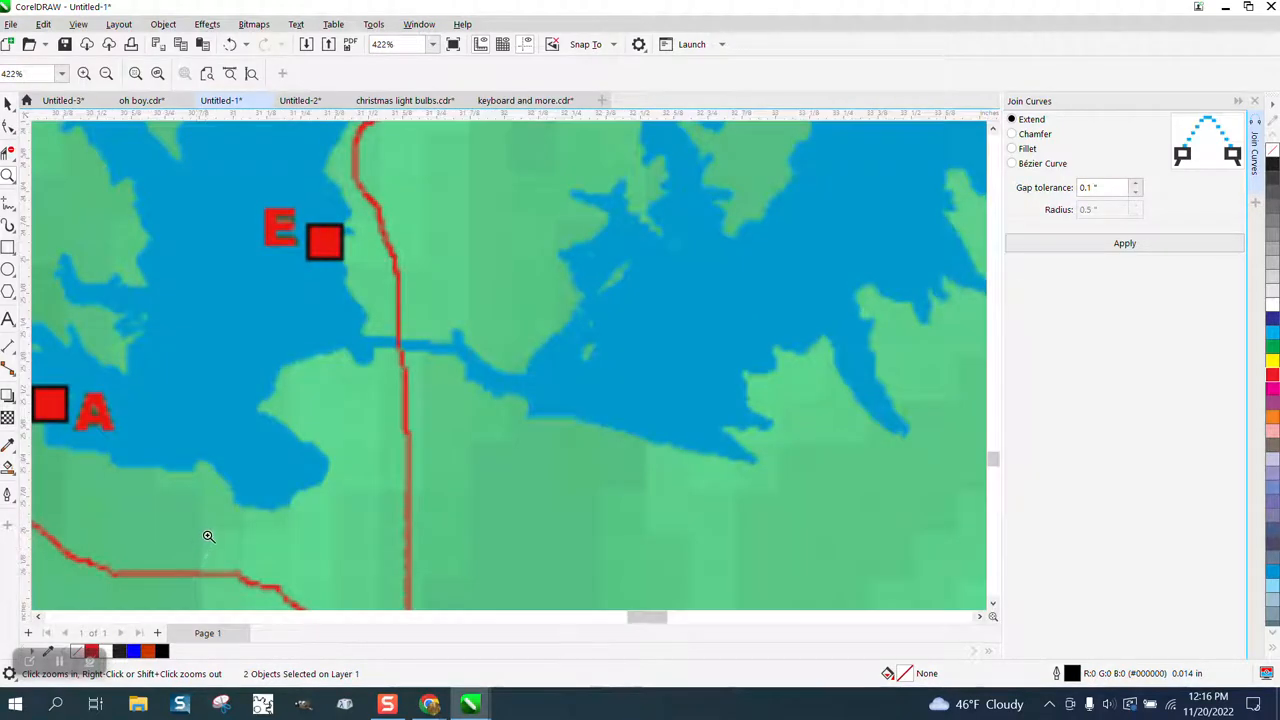
pyautogui.scroll(-6, 208, 536)
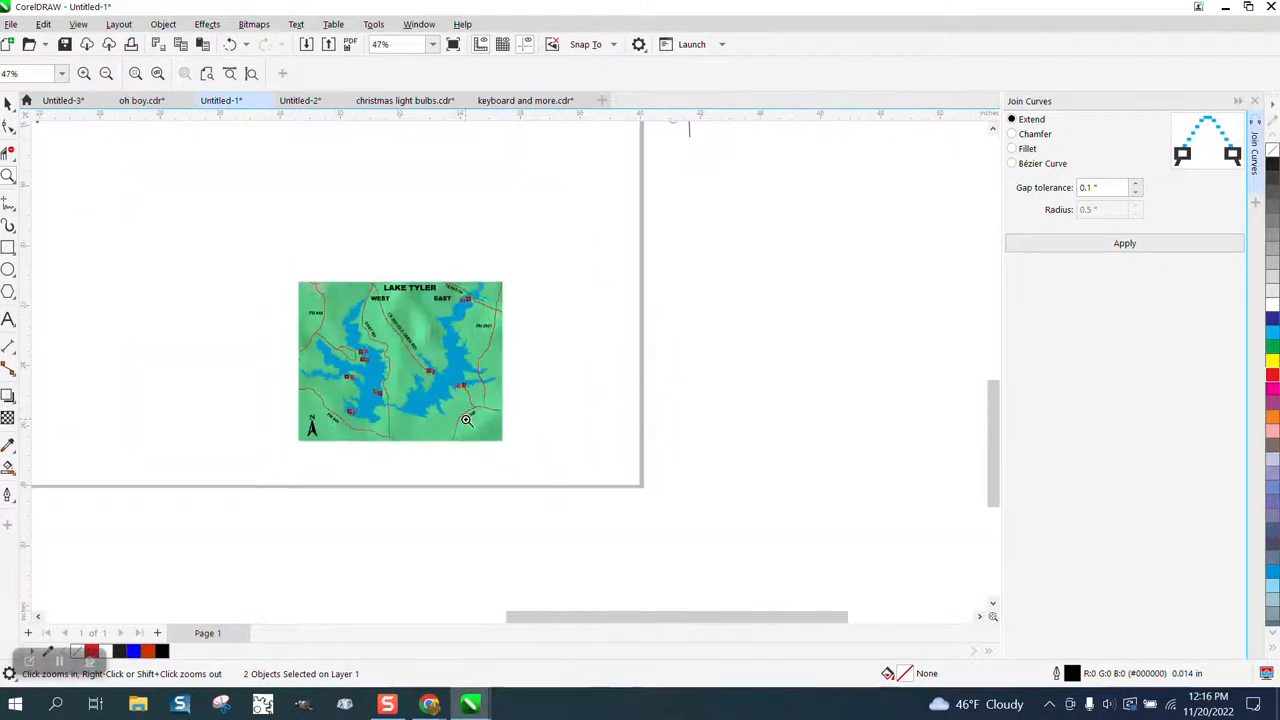
pyautogui.scroll(-1, 466, 420)
# Move East Rd's top end node onto the diagonal road so the two roads meet without an overhang.
pyautogui.moveTo(552, 158); pyautogui.dragTo(741, 288)
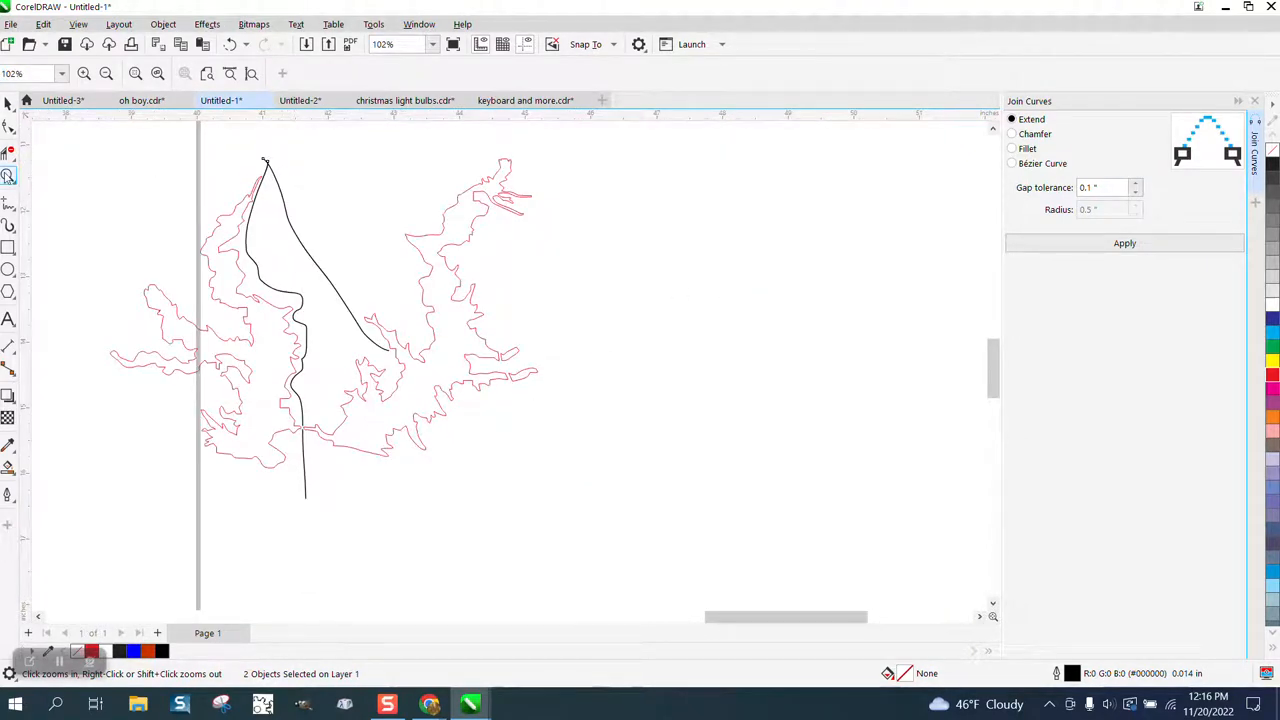
pyautogui.moveTo(229, 149); pyautogui.dragTo(300, 189)
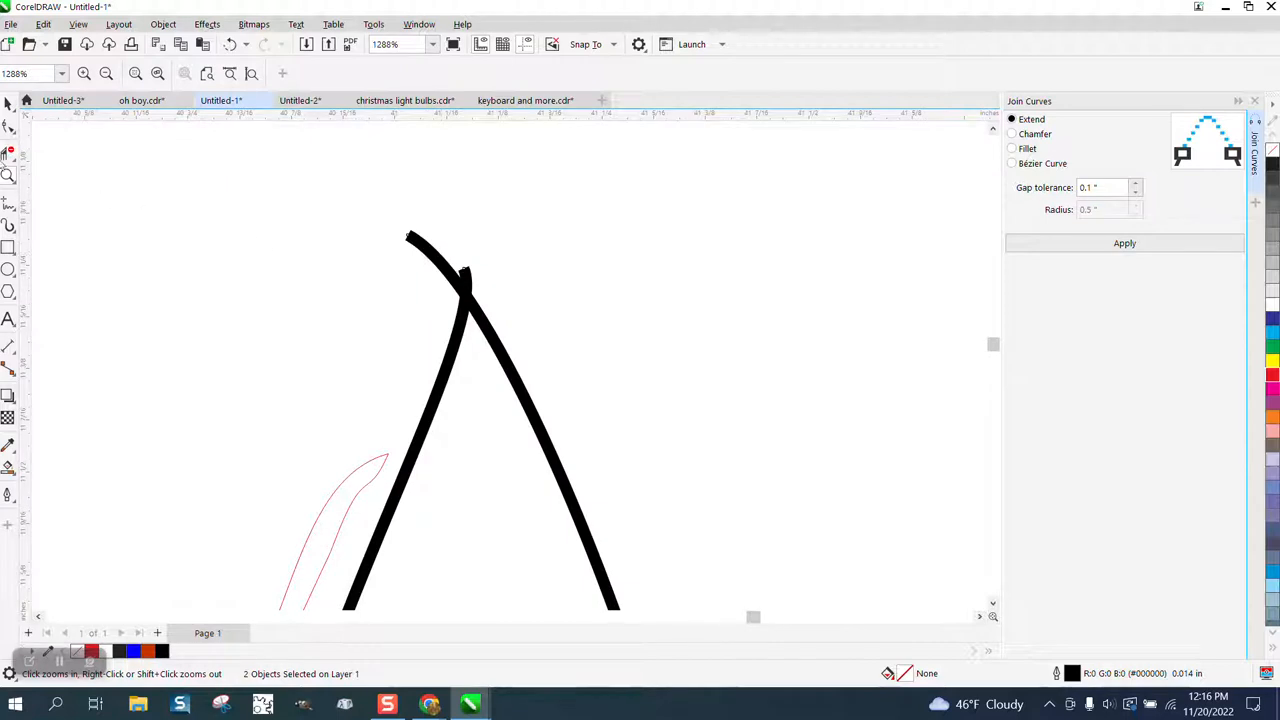
pyautogui.press('F10')
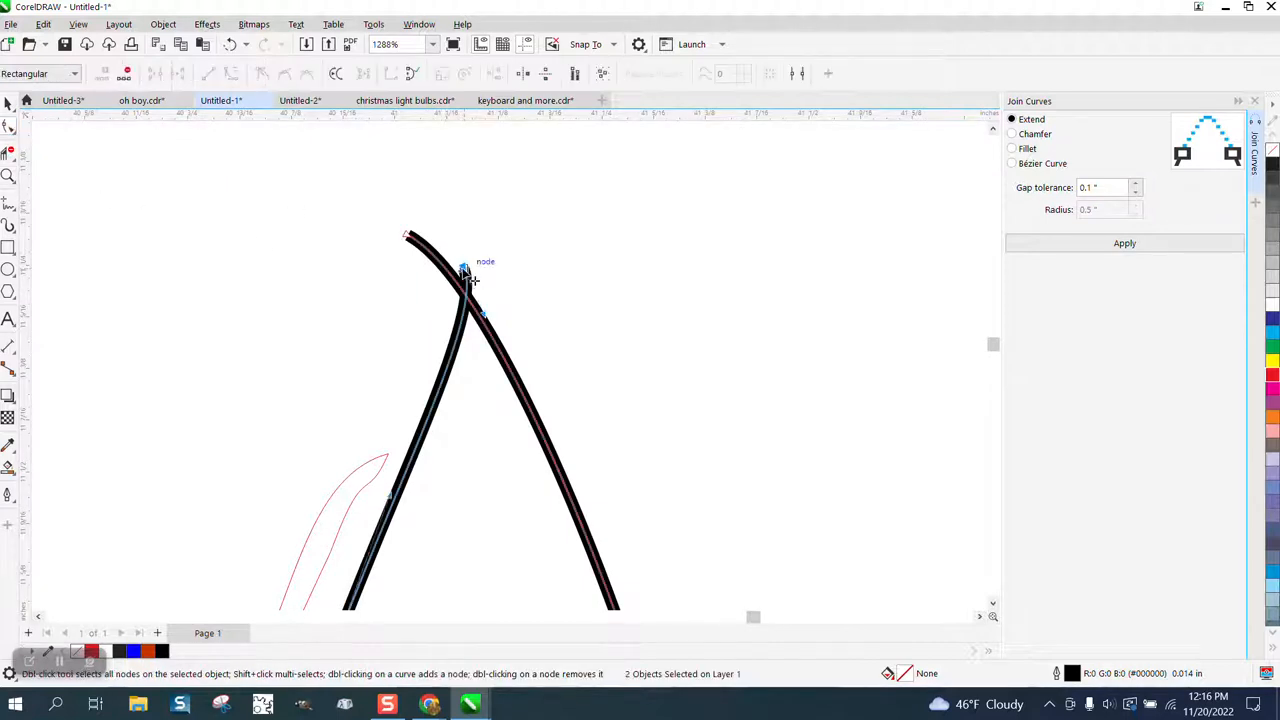
pyautogui.moveTo(463, 268); pyautogui.dragTo(455, 278)
pyautogui.scroll(-1, 430, 231)
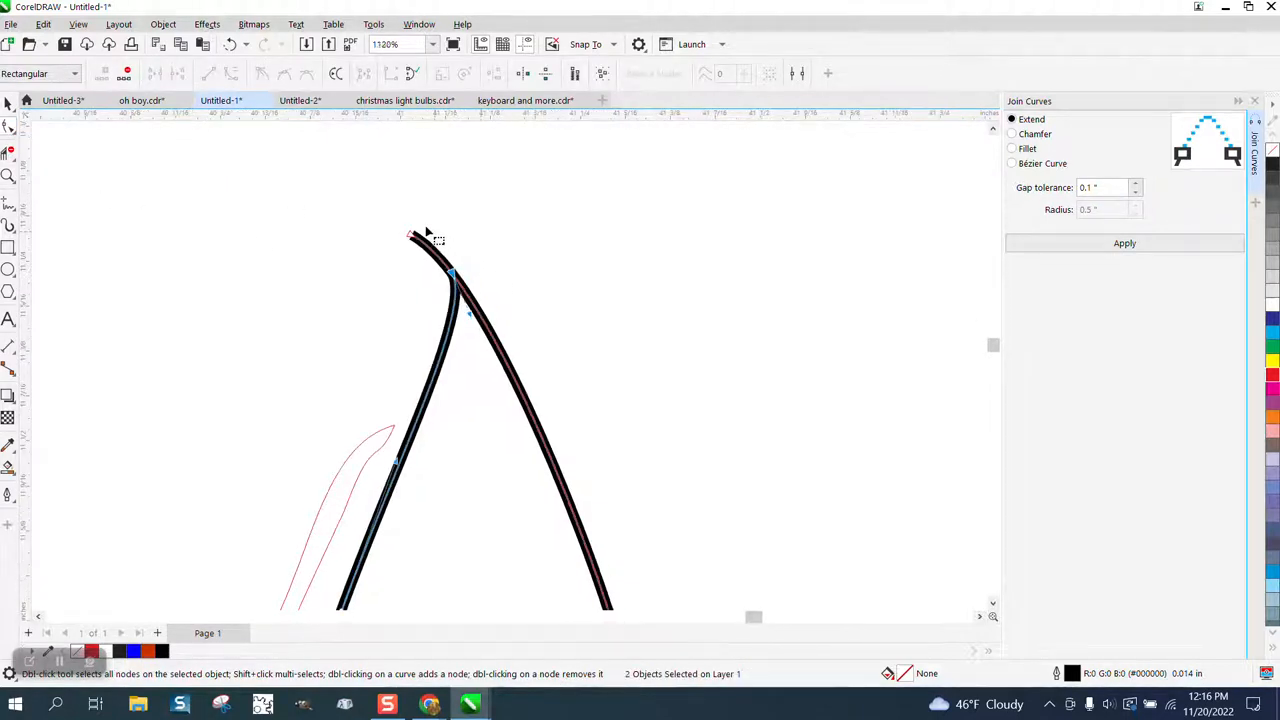
pyautogui.scroll(-10, 415, 230)
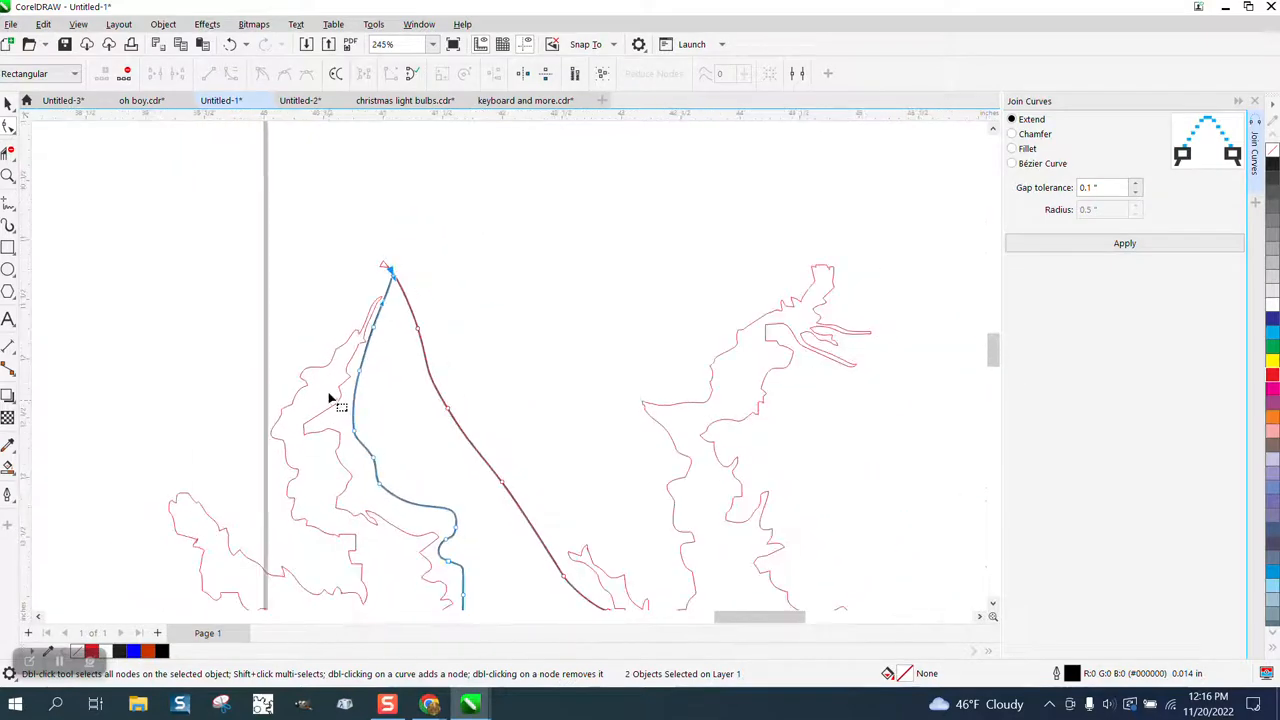
pyautogui.scroll(-2, 420, 388)
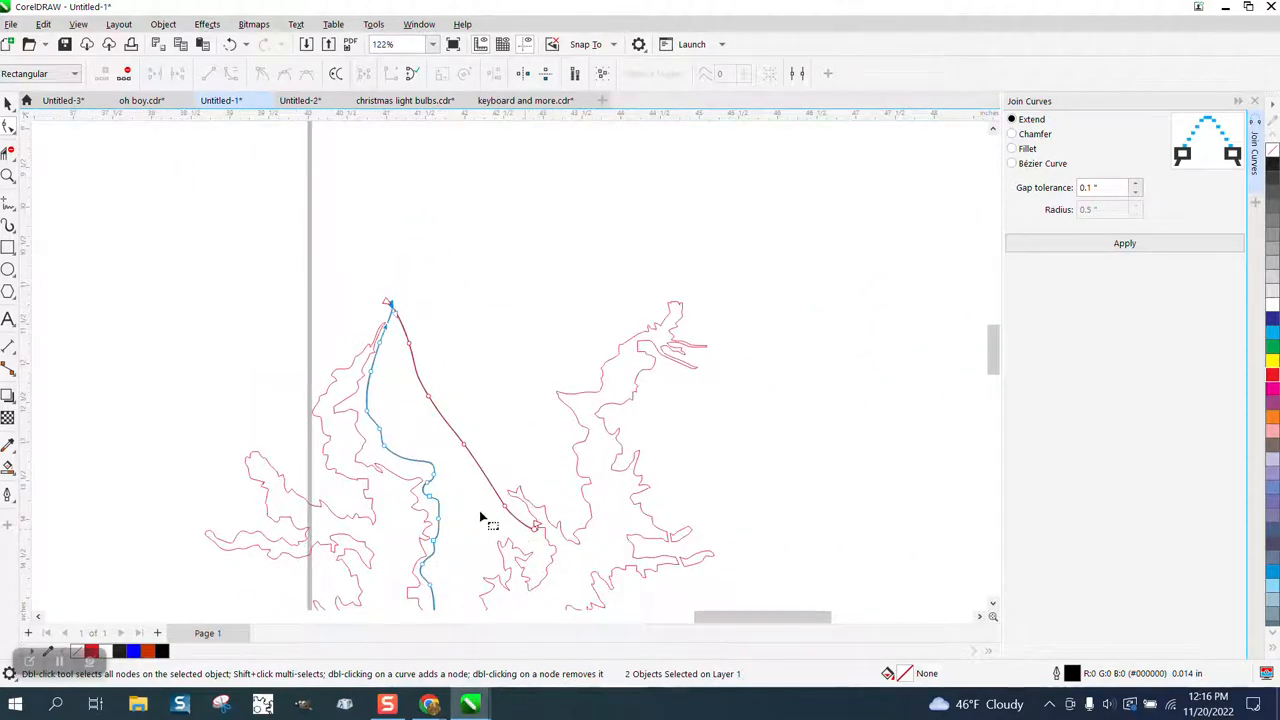
# Delete the stray overlapping loop in the red lake outline at the narrow inlet tip beside the diagonal road's lower end.
pyautogui.click(8, 175)
pyautogui.moveTo(511, 500); pyautogui.dragTo(592, 549)
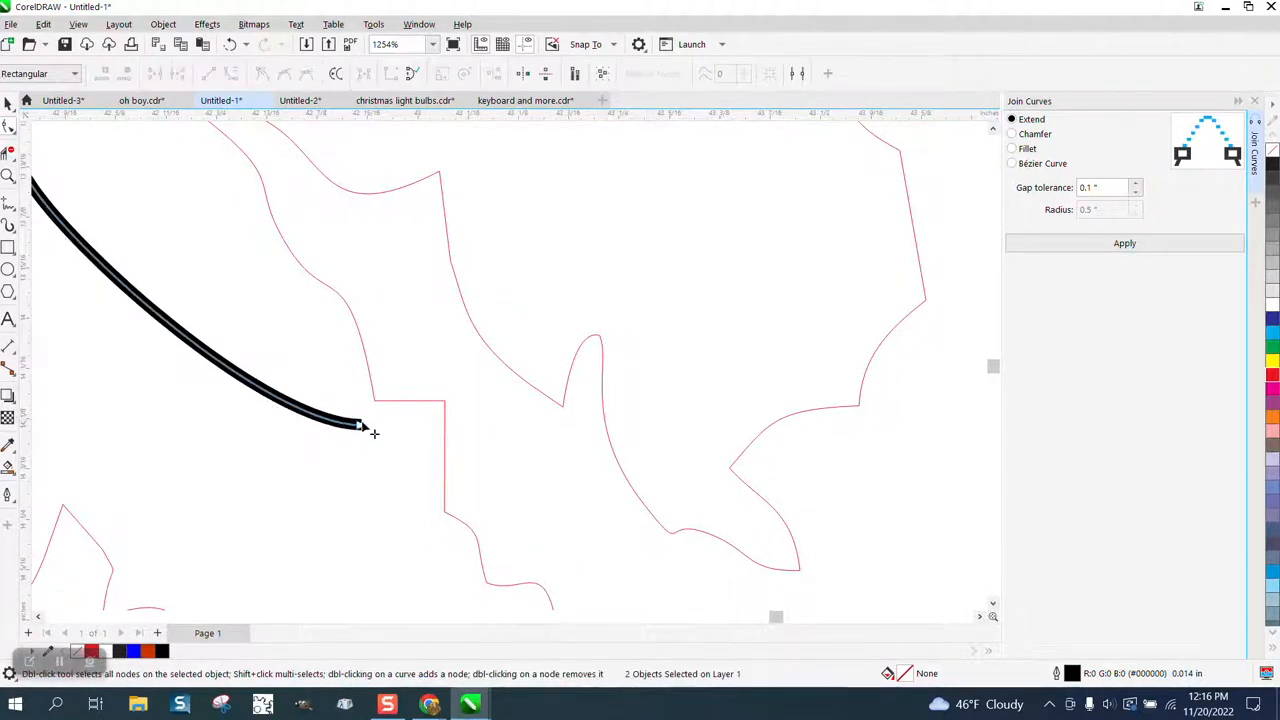
pyautogui.scroll(-3, 410, 400)
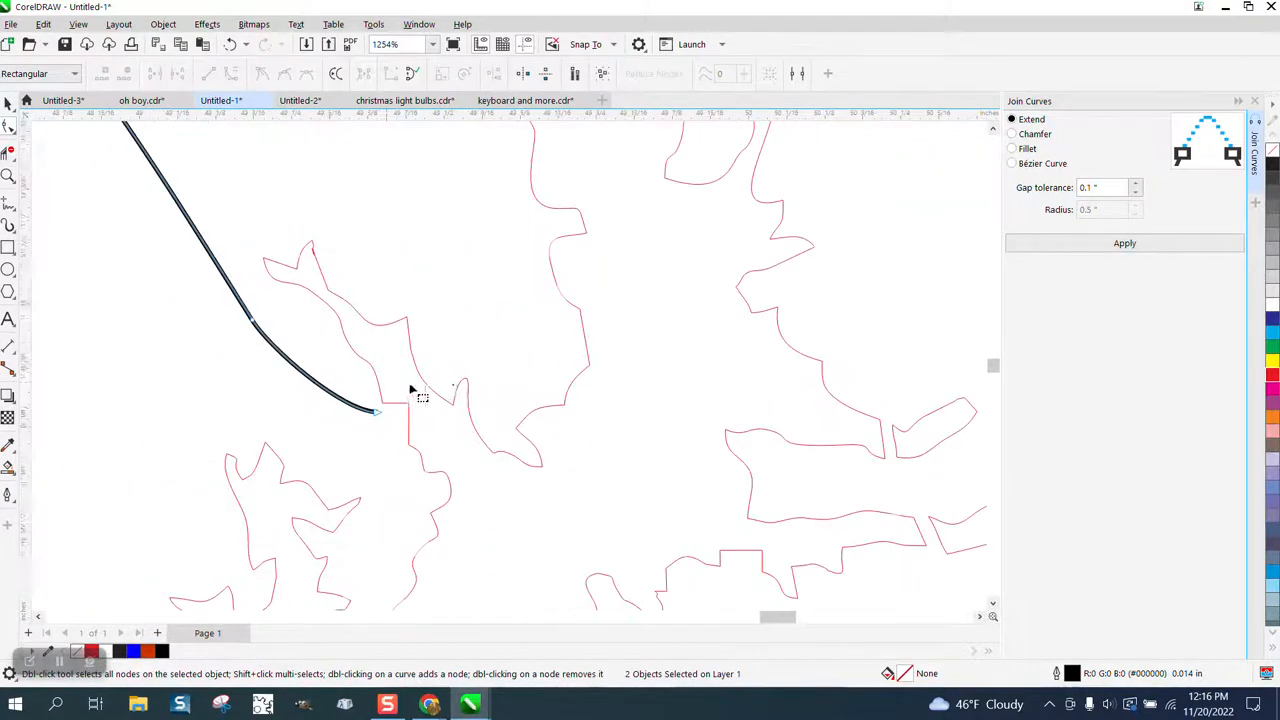
pyautogui.click(8, 176)
pyautogui.moveTo(300, 277); pyautogui.dragTo(416, 330)
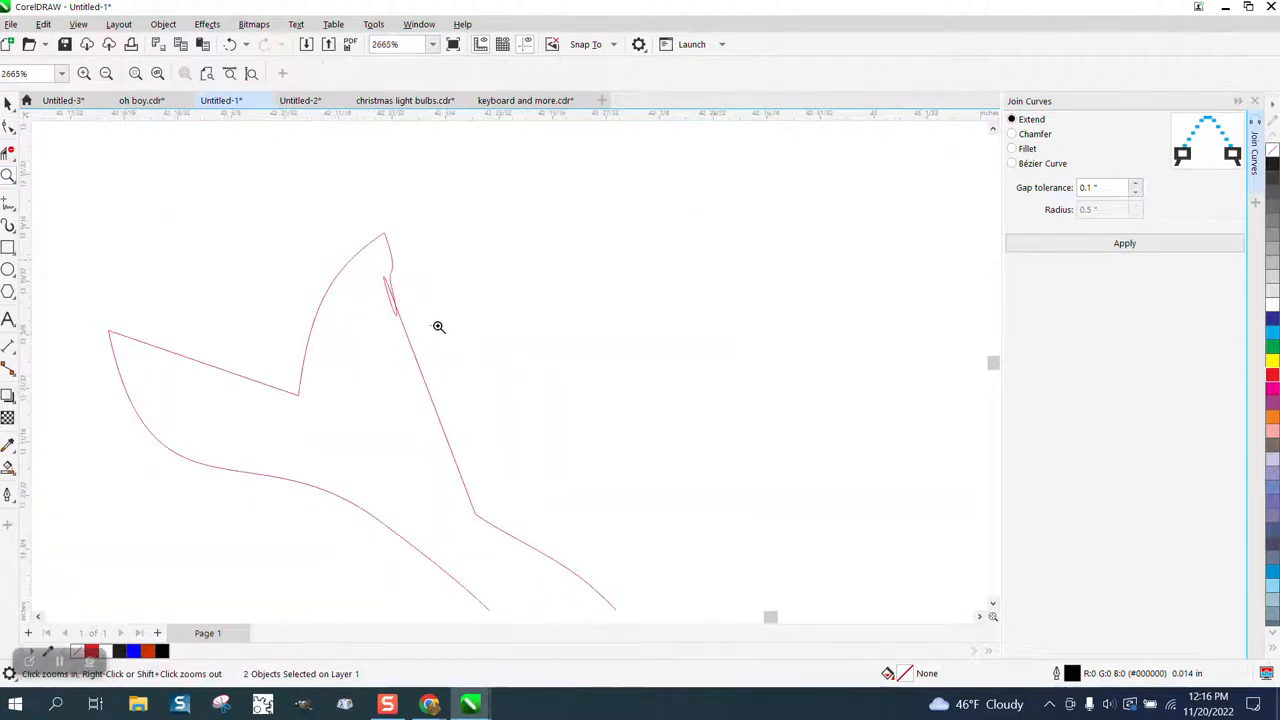
pyautogui.moveTo(356, 258); pyautogui.dragTo(460, 340)
pyautogui.rightClick(461, 339)
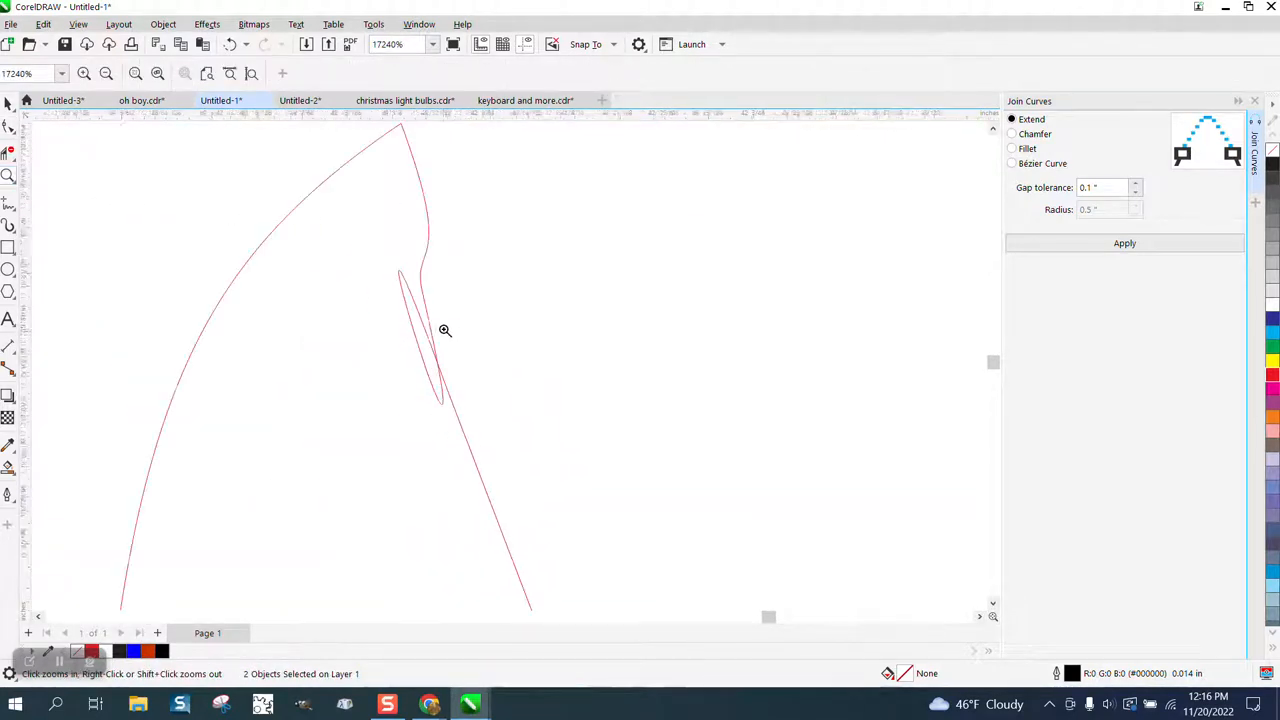
pyautogui.rightClick(443, 328)
pyautogui.click(8, 153)
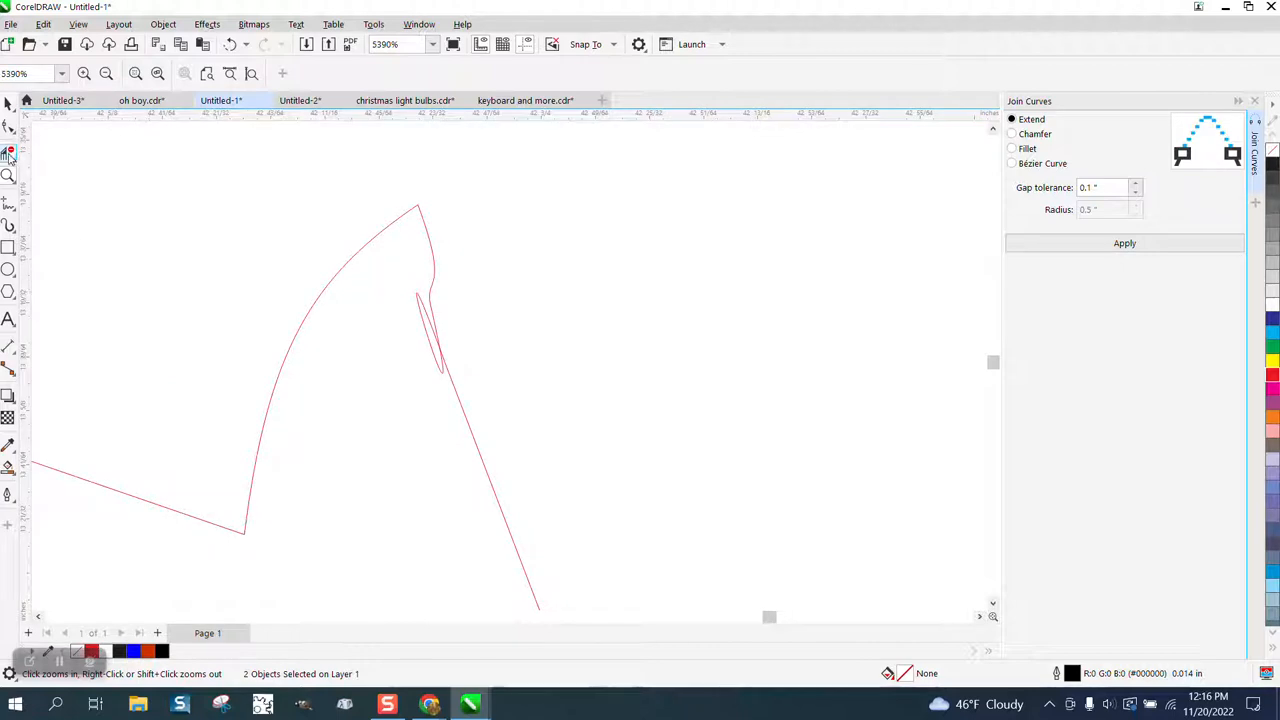
pyautogui.click(431, 330)
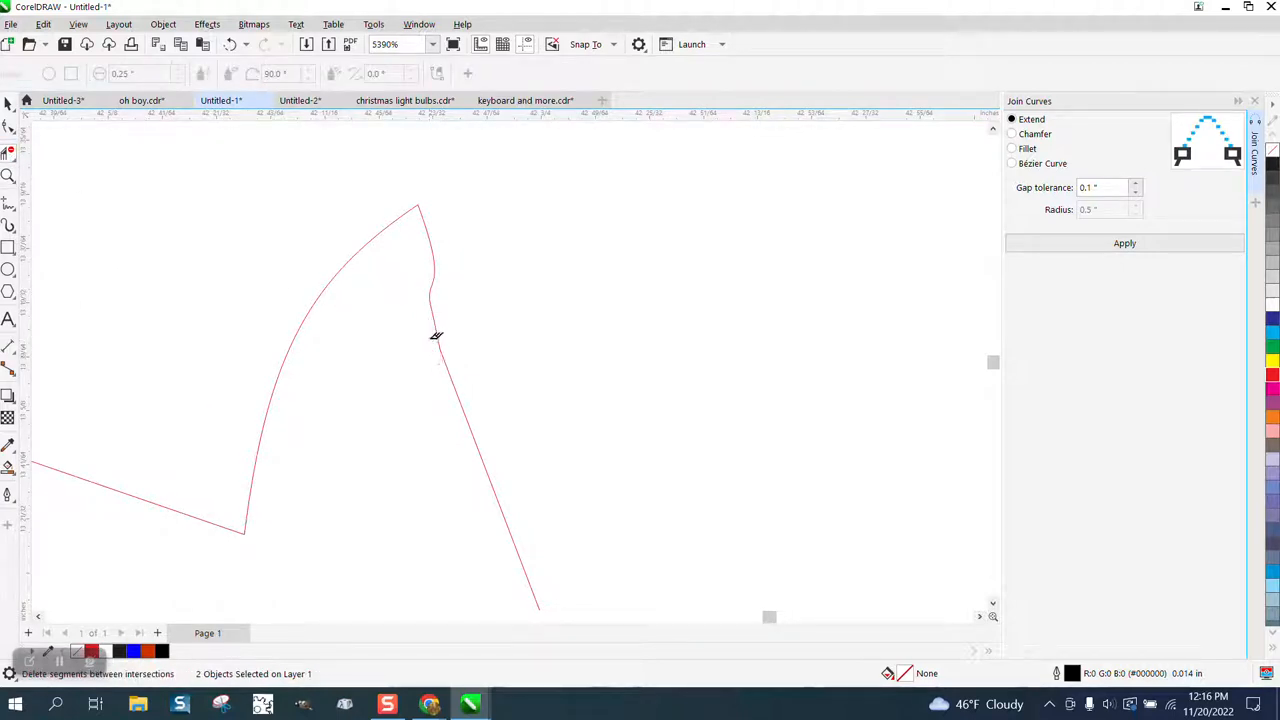
pyautogui.click(8, 126)
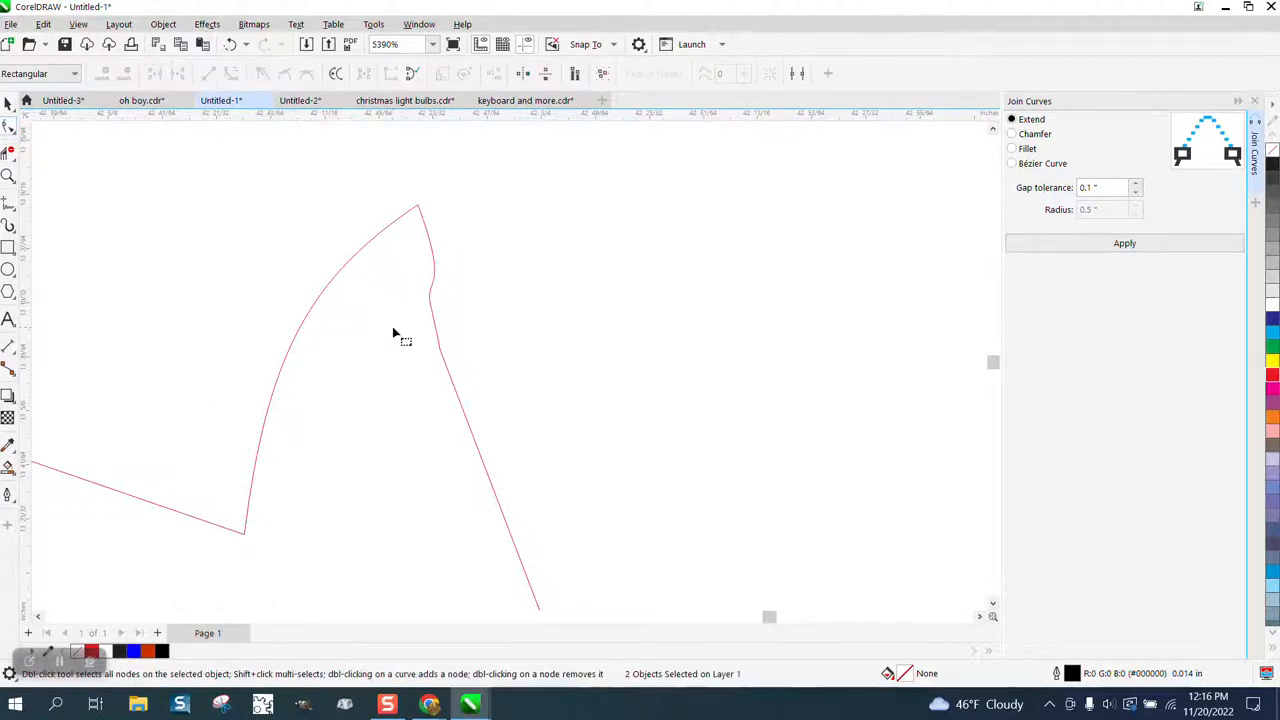
pyautogui.scroll(-2, 312, 268)
pyautogui.scroll(-6, 311, 270)
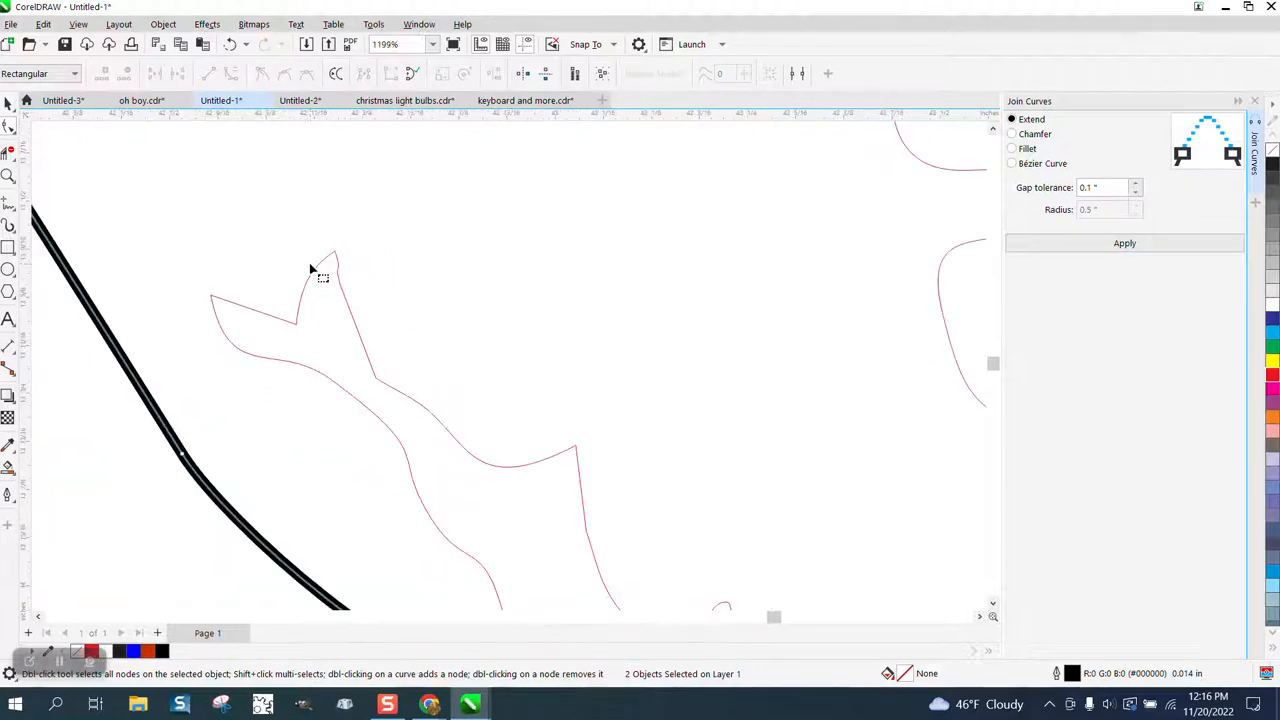
# Smart-fill the east and west lake bodies with blue (RGB 0, 0, 255) and no outline, nudging each fill 10 in right.
pyautogui.click(8, 105)
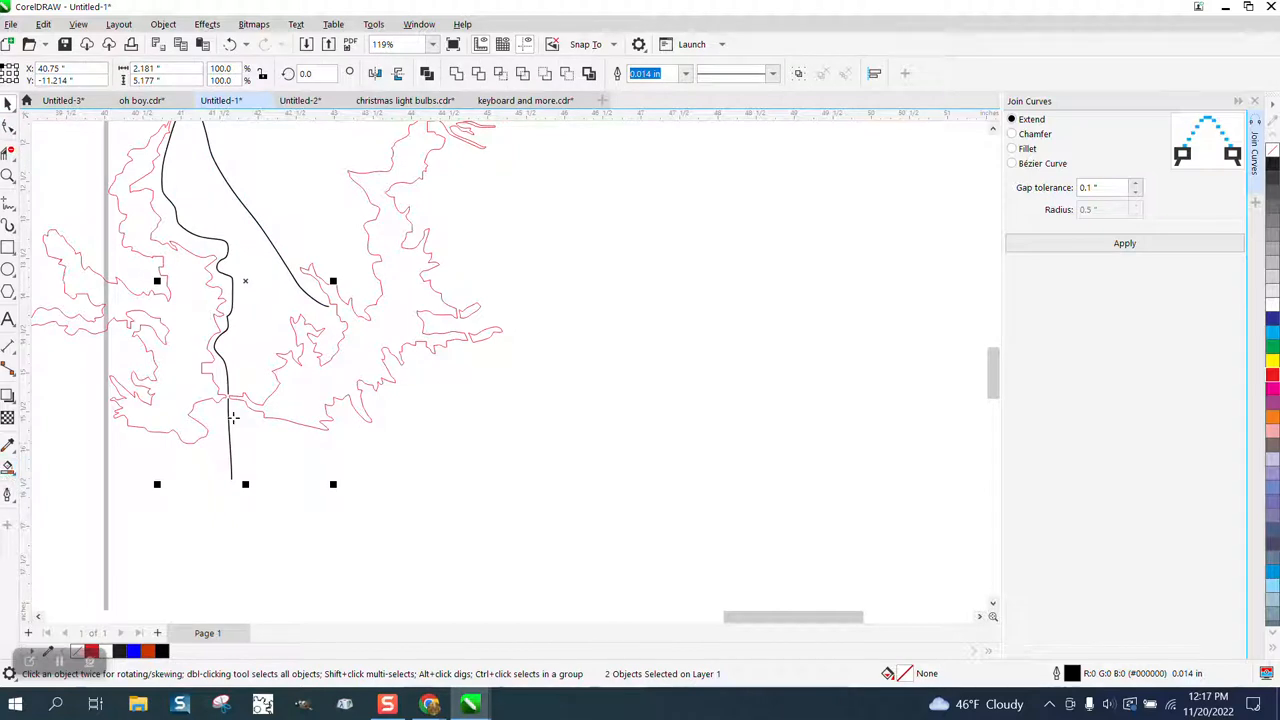
pyautogui.click(176, 74)
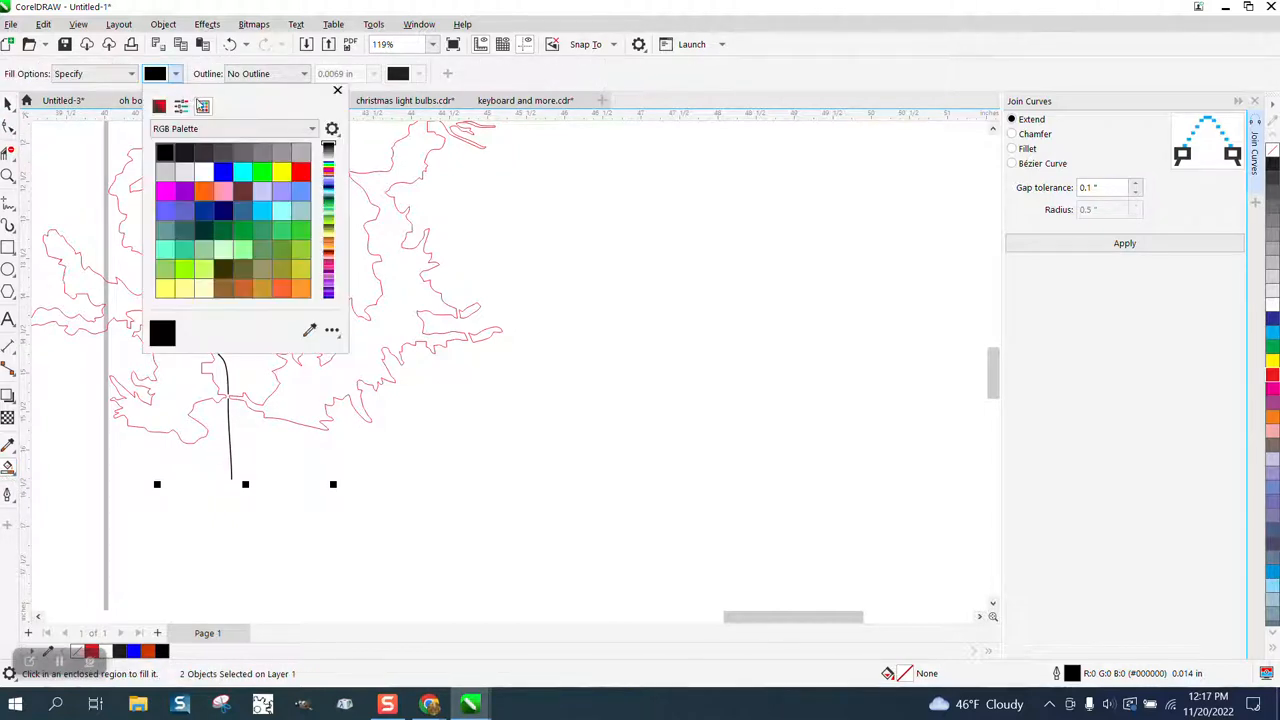
pyautogui.click(226, 171)
pyautogui.click(403, 297)
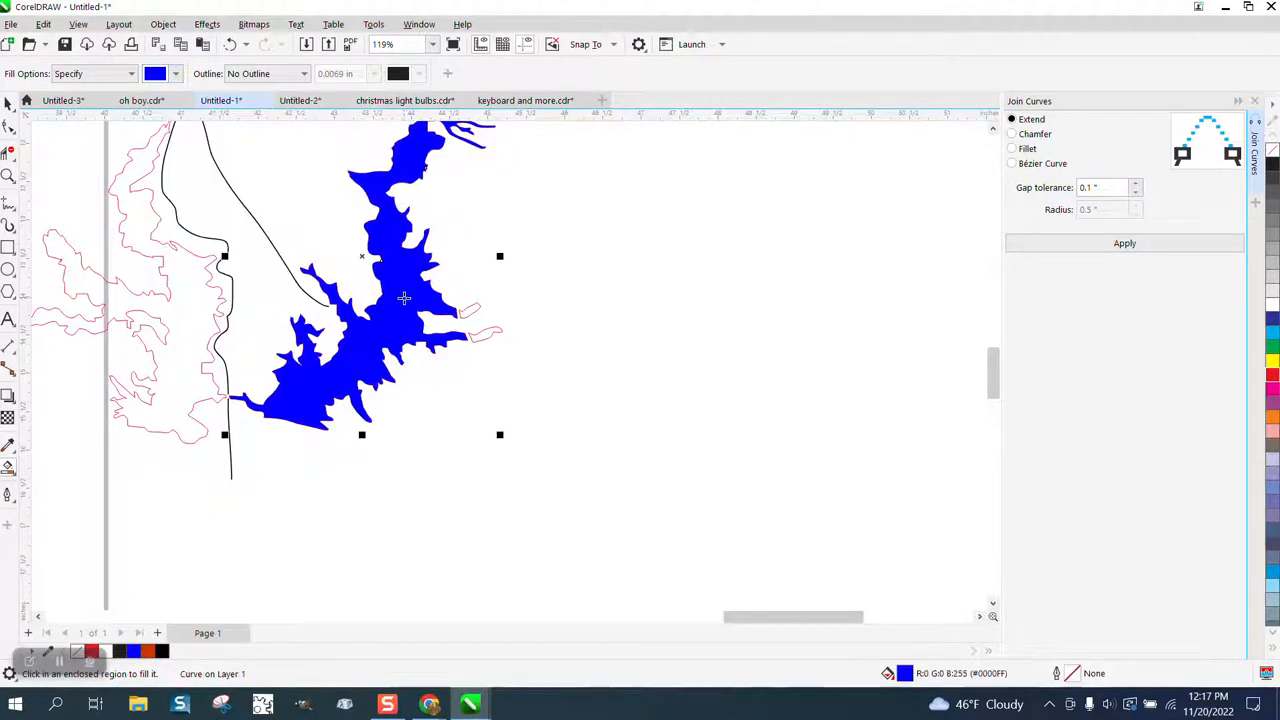
pyautogui.hotkey('ctrl', 'z')
pyautogui.hotkey('ctrl', 'z')
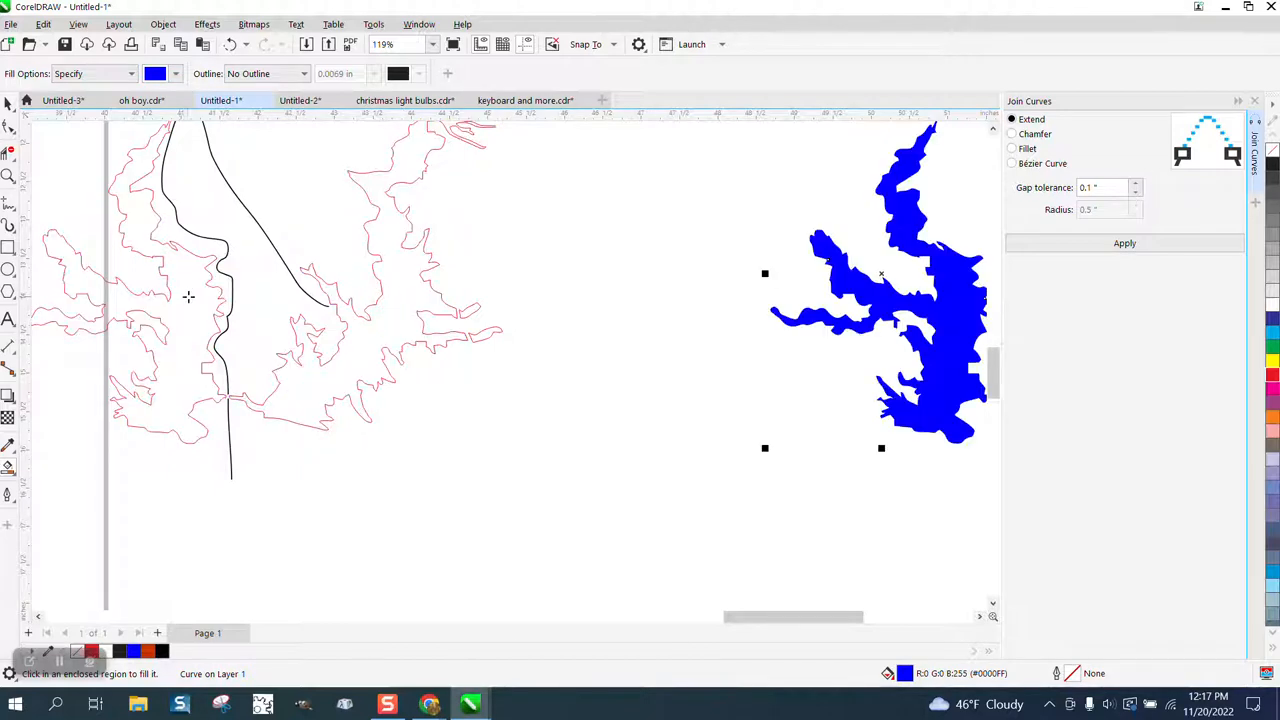
# Delete the two large red lake outlines and fill the two small eastern inlet shapes with C100 M100 blue.
pyautogui.scroll(-1, 302, 340)
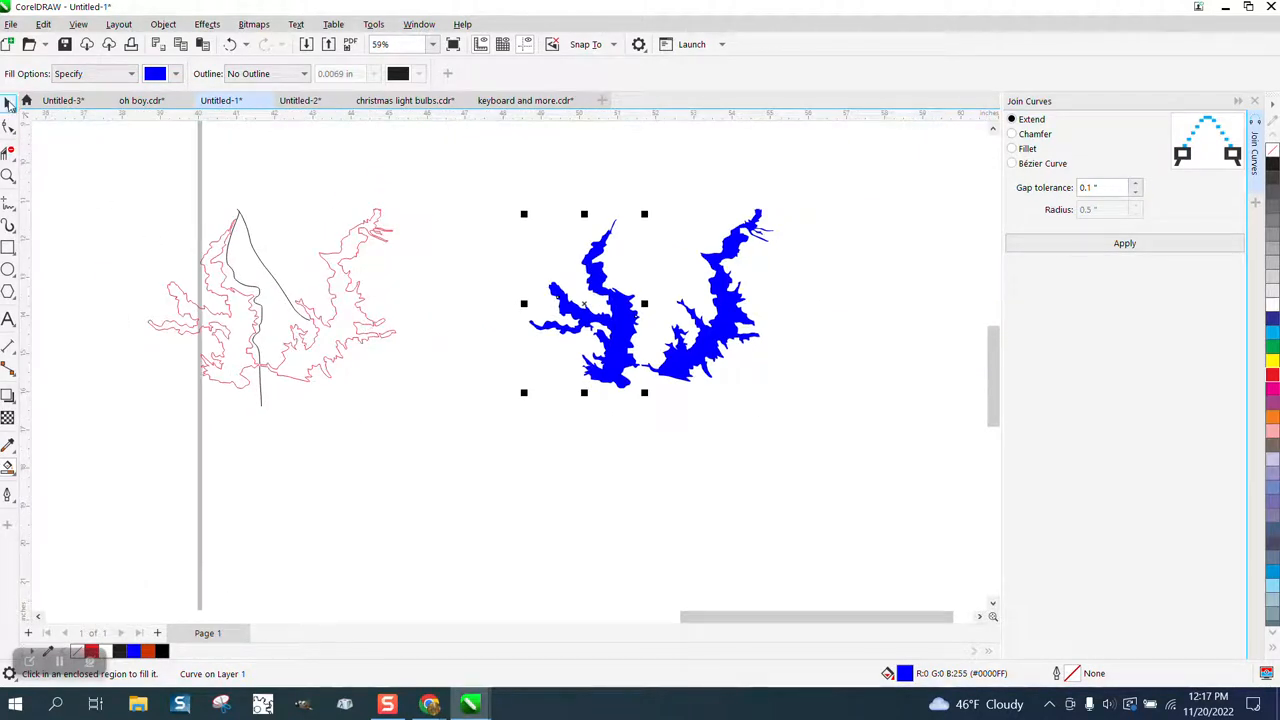
pyautogui.press('space')
pyautogui.click(363, 237)
pyautogui.press('Delete')
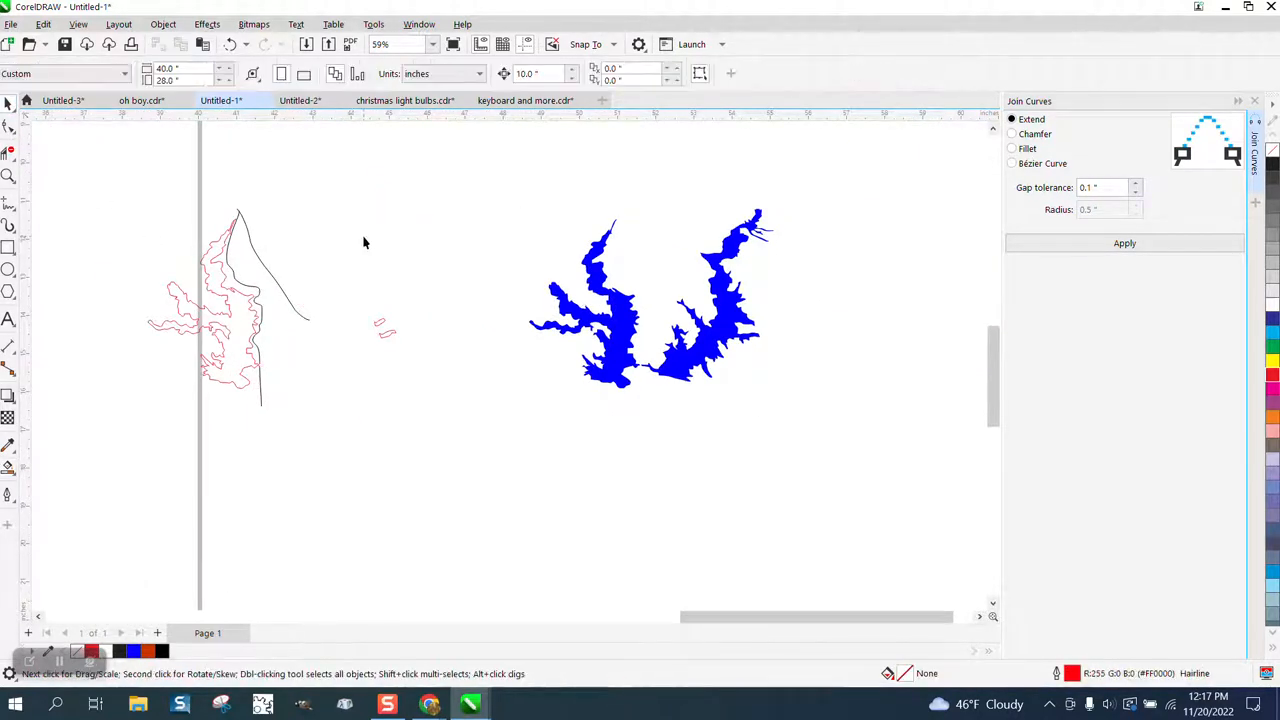
pyautogui.click(226, 290)
pyautogui.press('Delete')
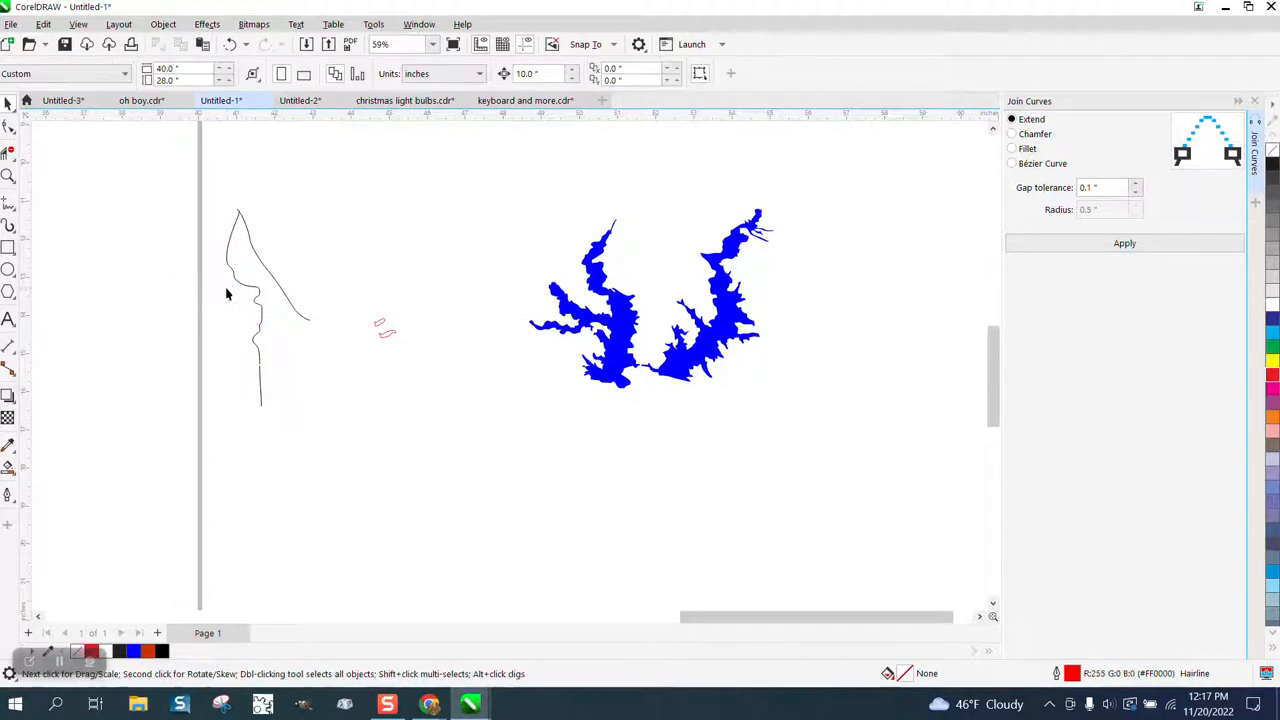
pyautogui.moveTo(356, 299); pyautogui.dragTo(432, 367)
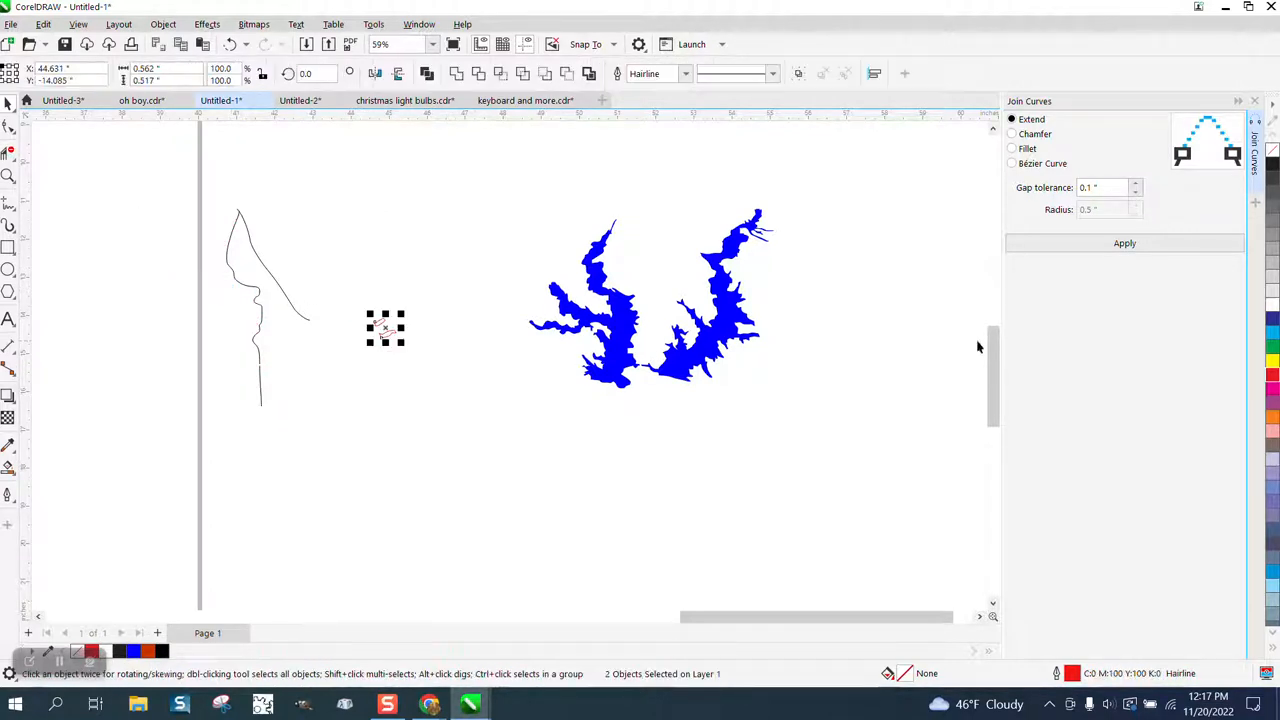
pyautogui.click(1272, 322)
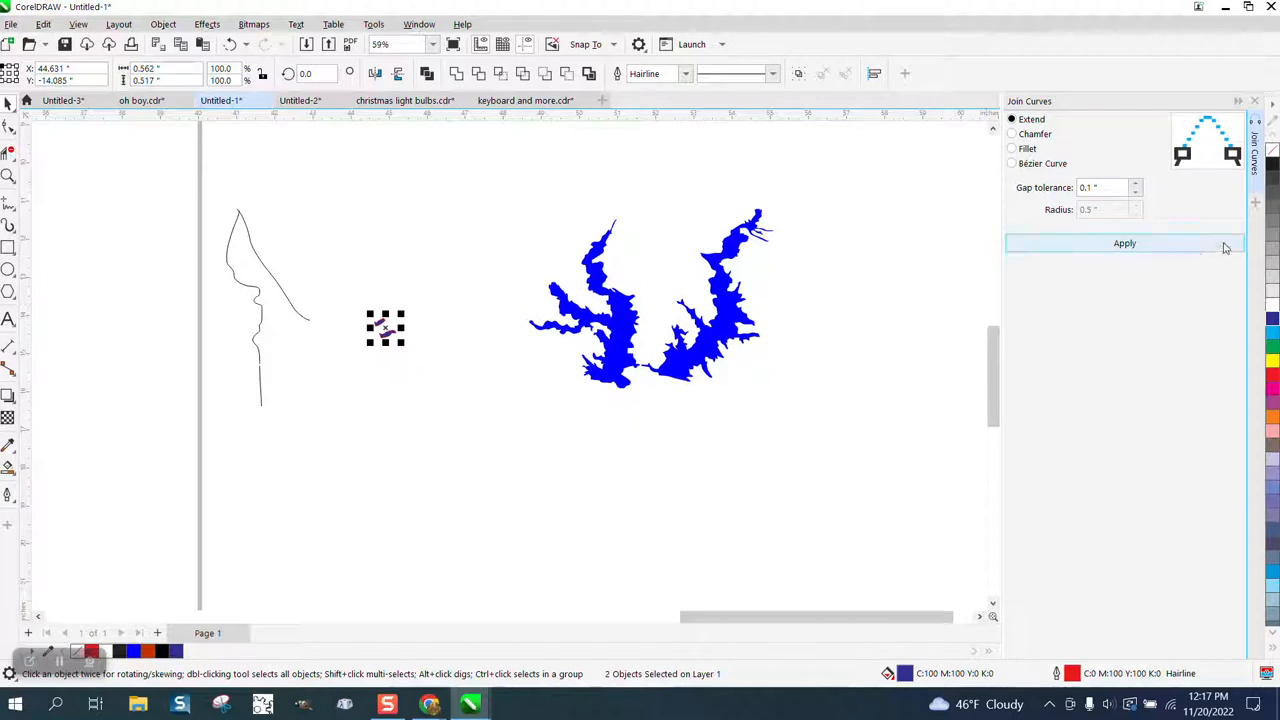
# Nudge both blue lake fills 10 in left, back into place around the road curves and small inlets.
pyautogui.moveTo(817, 188); pyautogui.dragTo(687, 410)
pyautogui.moveTo(495, 461); pyautogui.dragTo(496, 460)
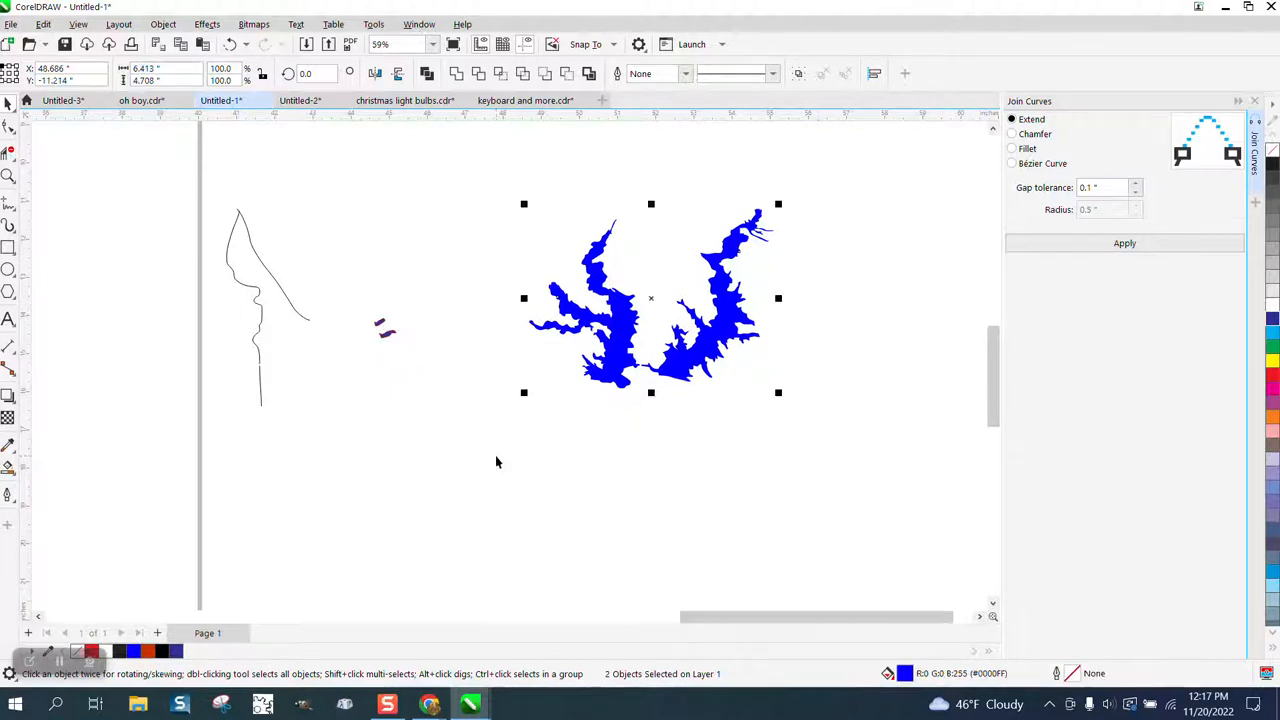
pyautogui.press('Left')
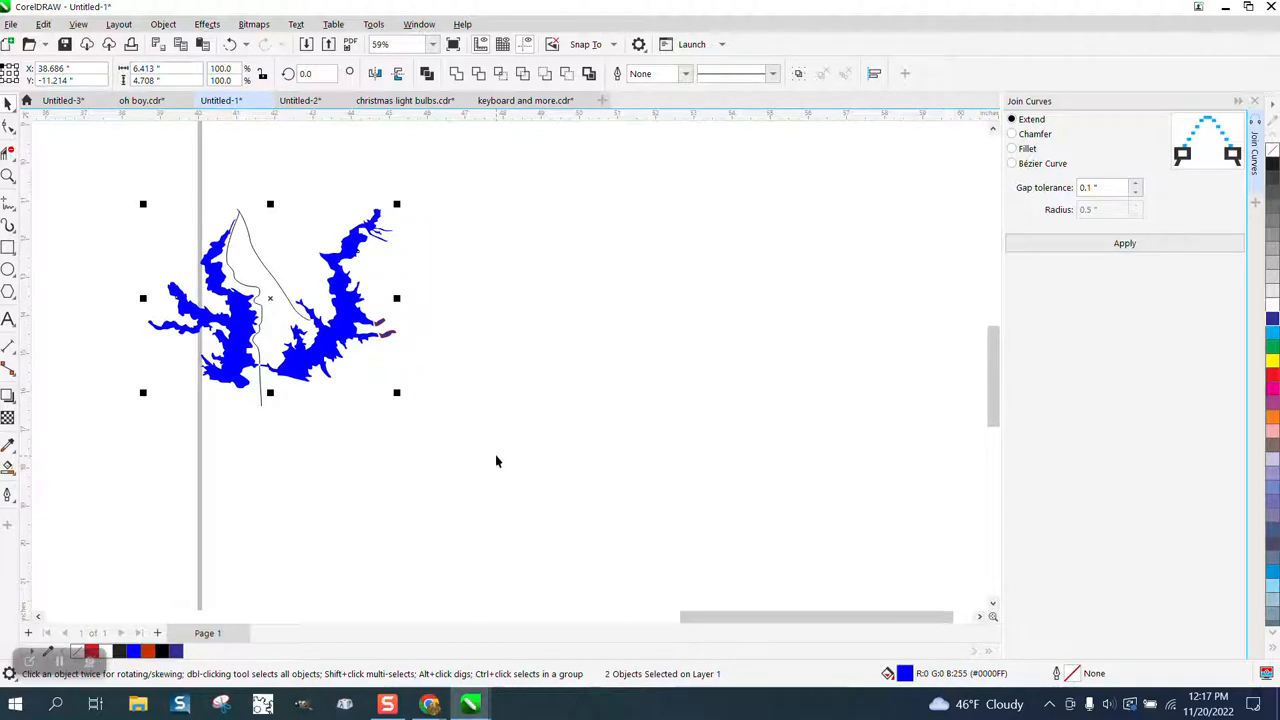
pyautogui.click(7, 176)
pyautogui.click(8, 104)
pyautogui.click(8, 176)
pyautogui.moveTo(151, 189); pyautogui.dragTo(546, 410)
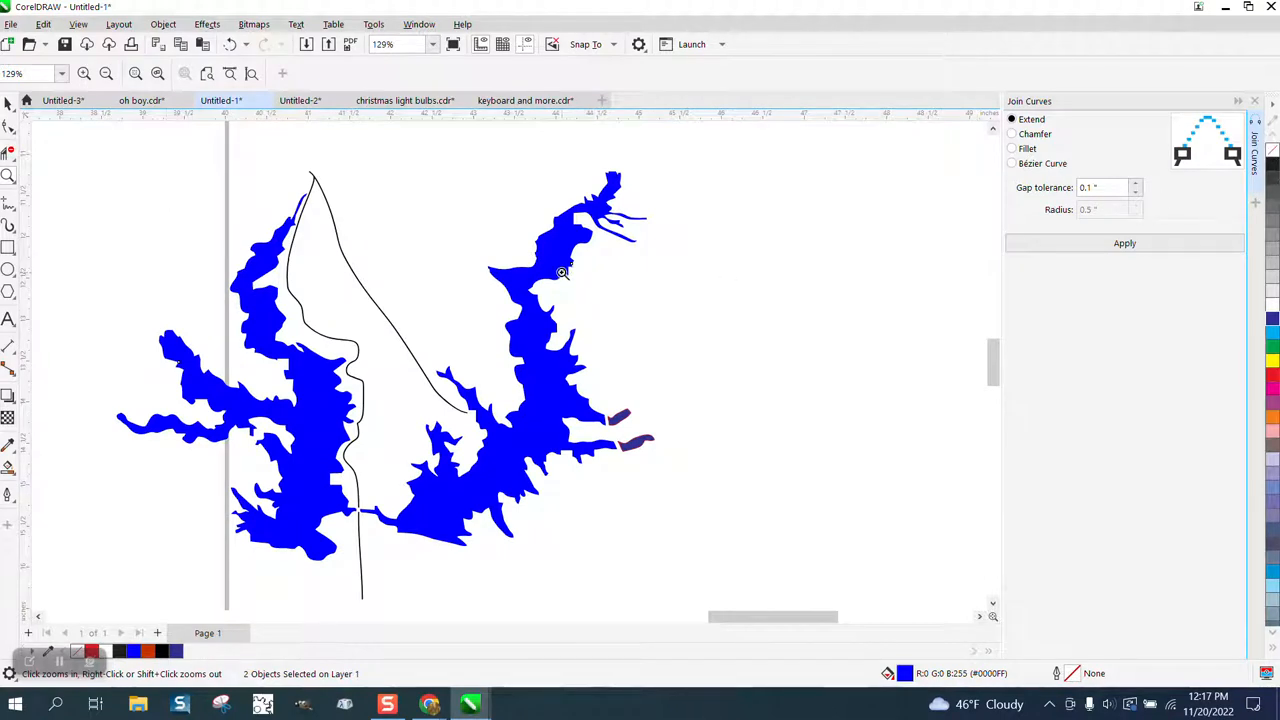
# Undo the last small shift of the two blue lake bodies and swap their fill for a red (C0 M100 Y100 K0) hairline outline.
pyautogui.click(8, 103)
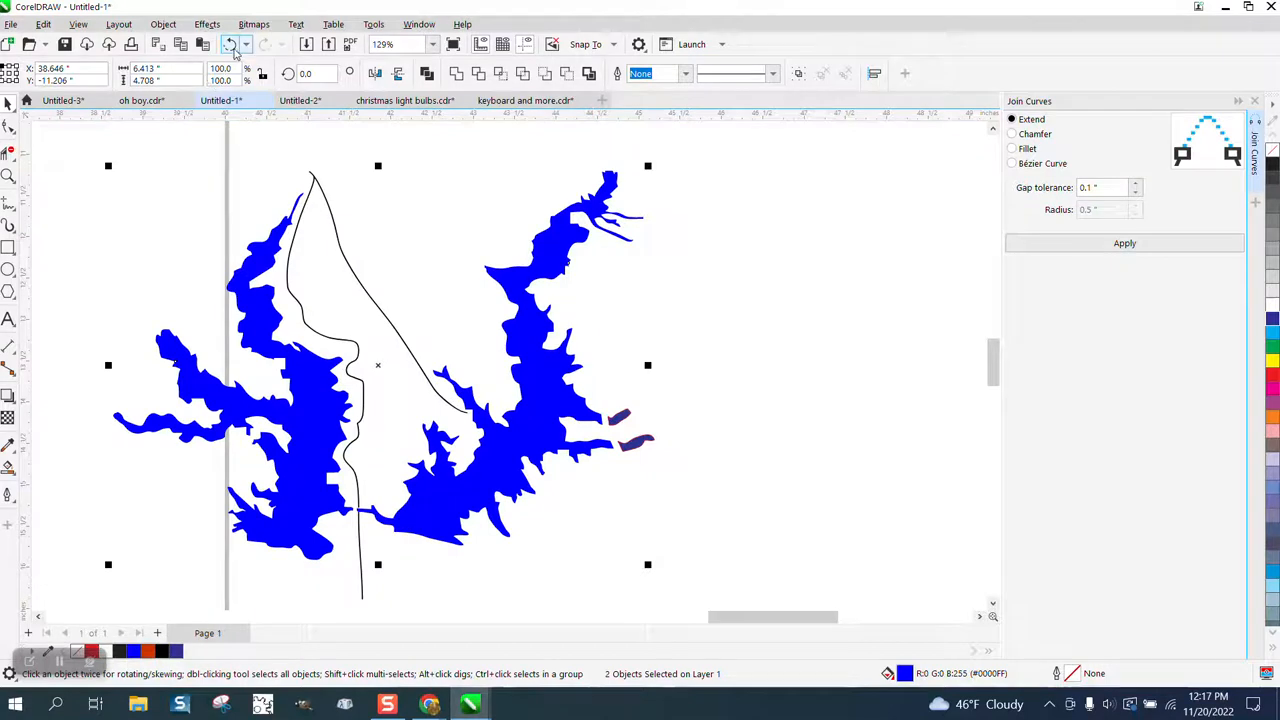
pyautogui.click(230, 44)
pyautogui.click(1272, 156)
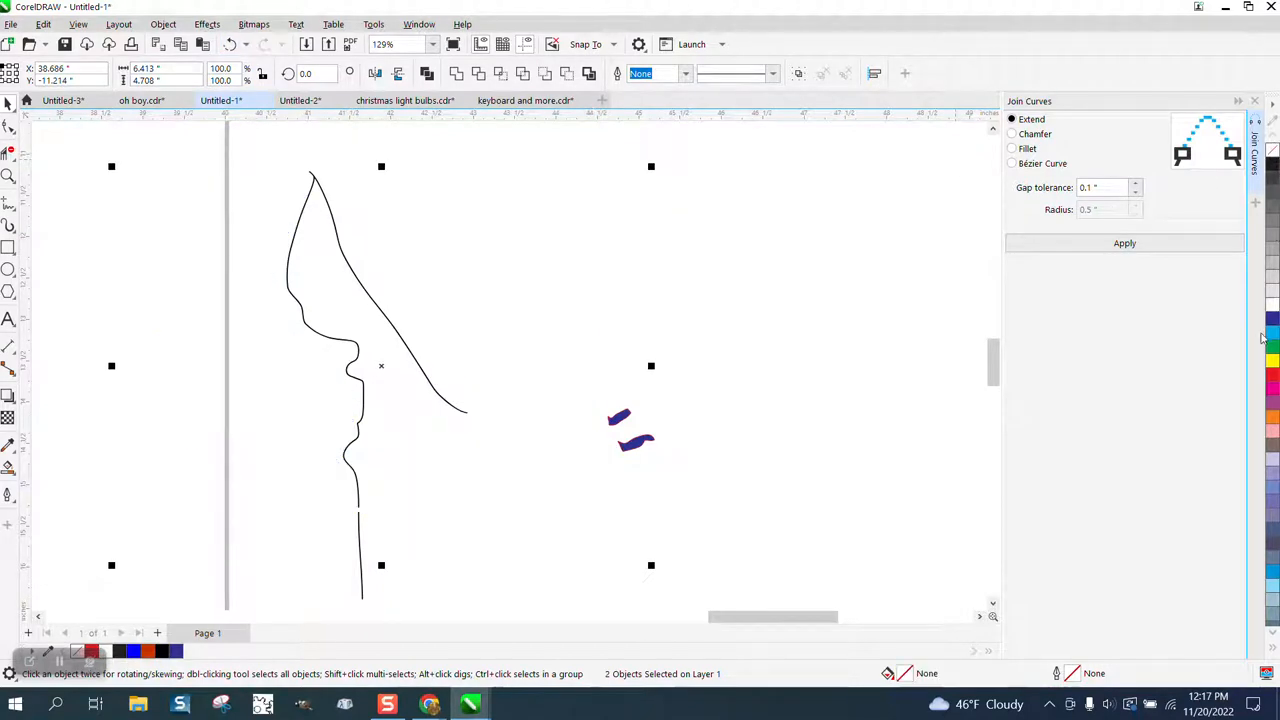
pyautogui.rightClick(1273, 375)
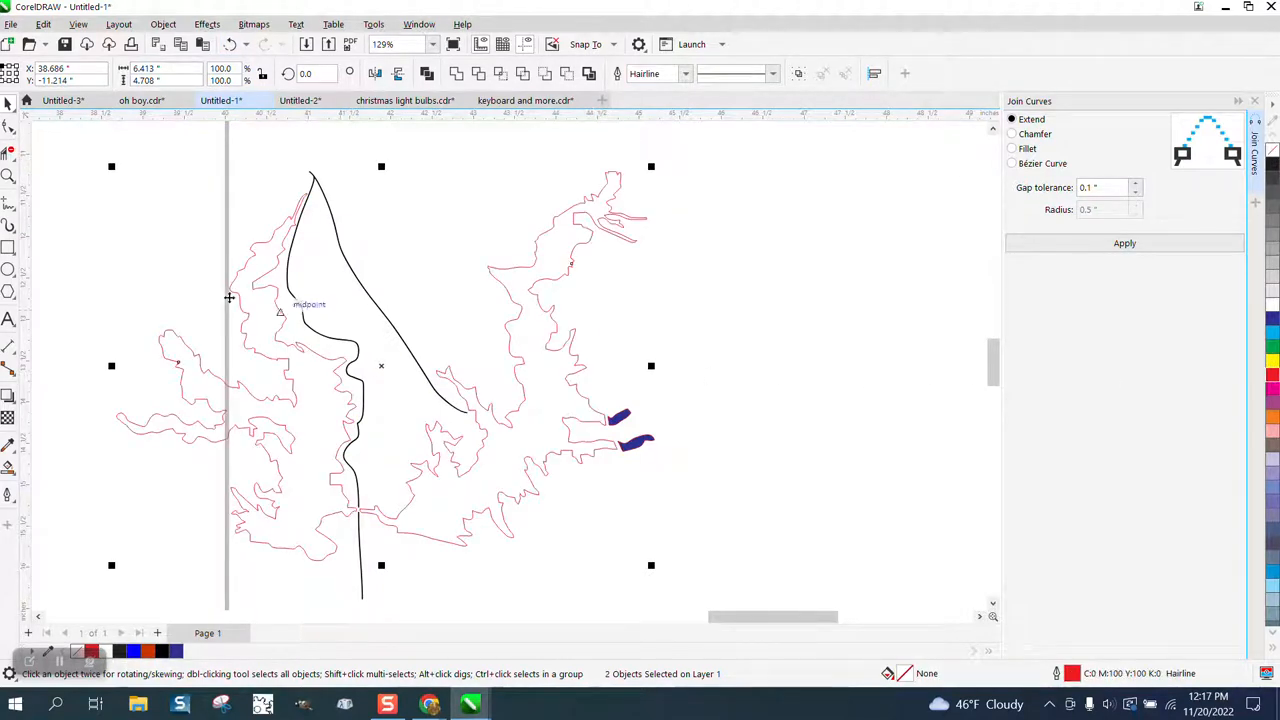
# Inspect the east lake outline from the diagonal road's lower end down to the narrow channel at the road gap.
pyautogui.click(12, 182)
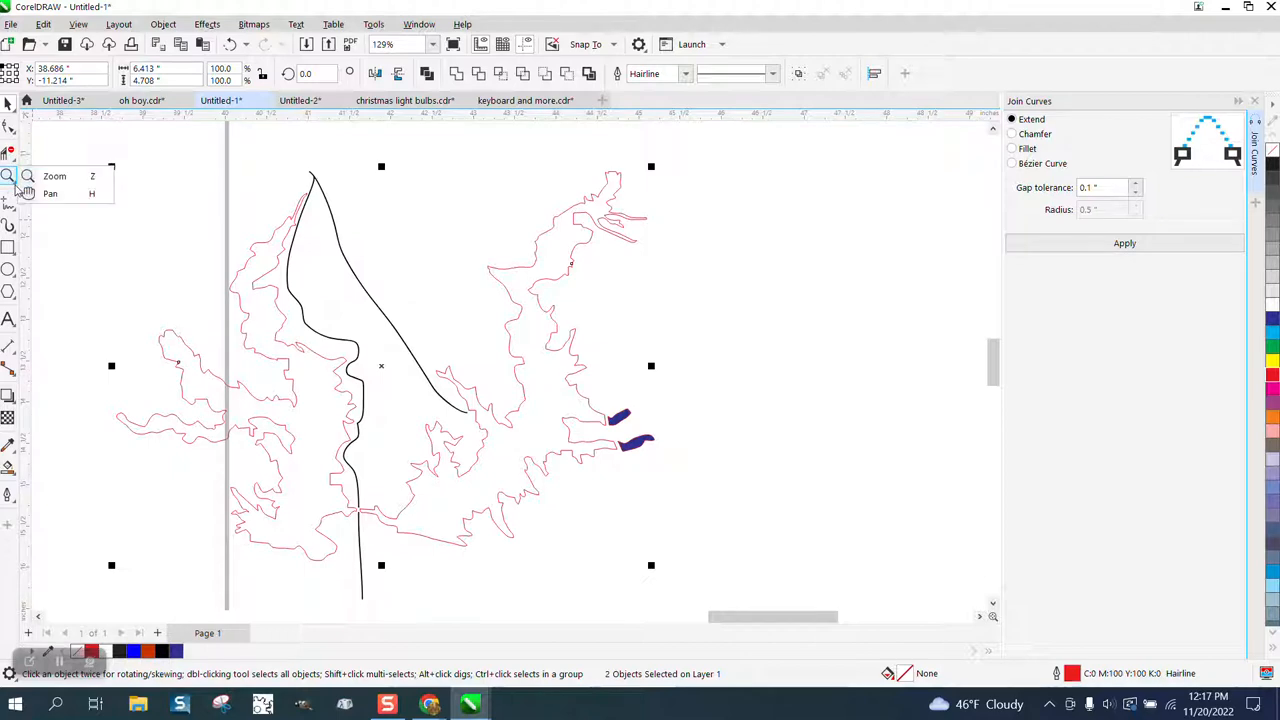
pyautogui.click(38, 195)
pyautogui.scroll(5, 417, 345)
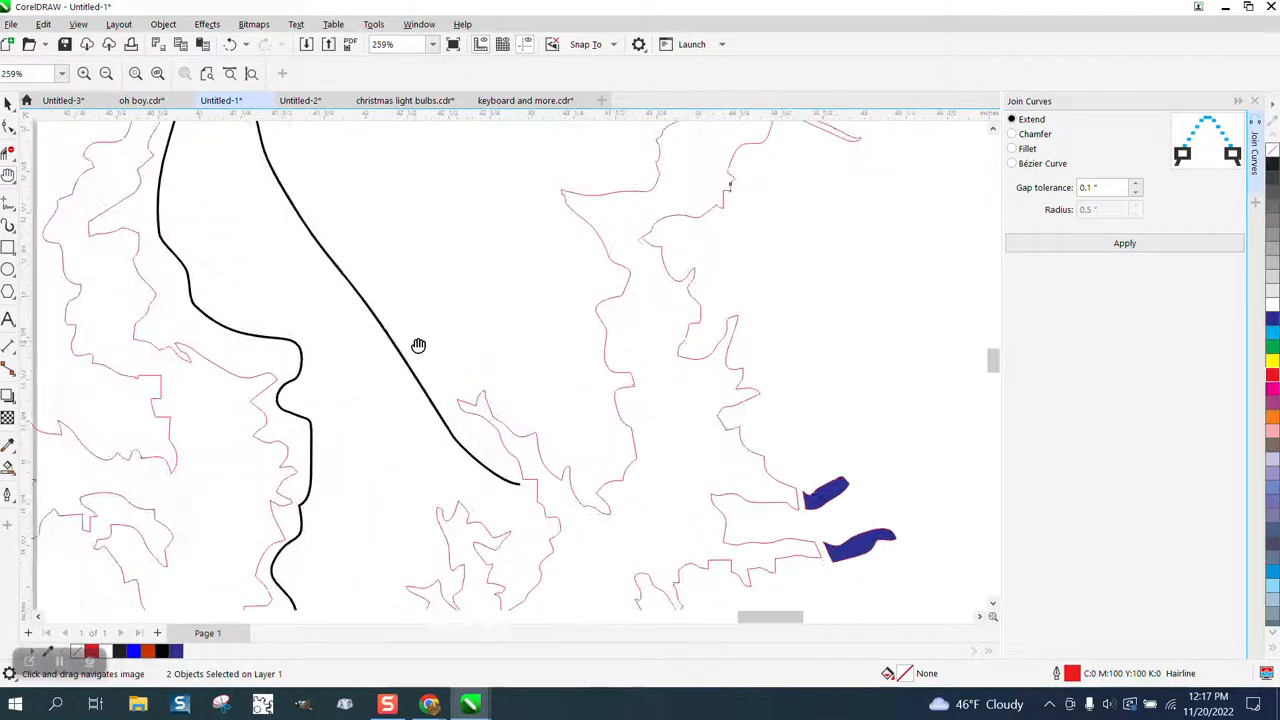
pyautogui.scroll(1, 682, 456)
pyautogui.moveTo(594, 491); pyautogui.dragTo(616, 268)
pyautogui.moveTo(772, 461); pyautogui.dragTo(780, 230)
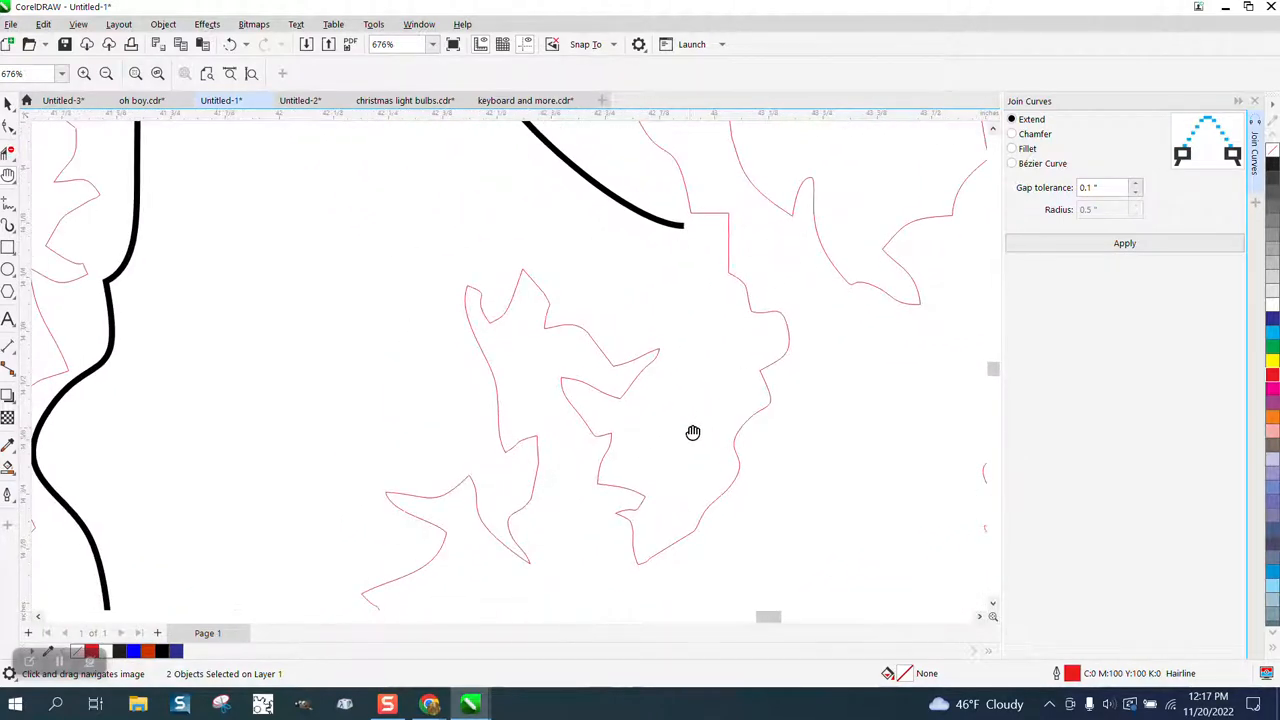
pyautogui.moveTo(693, 432); pyautogui.dragTo(538, 294)
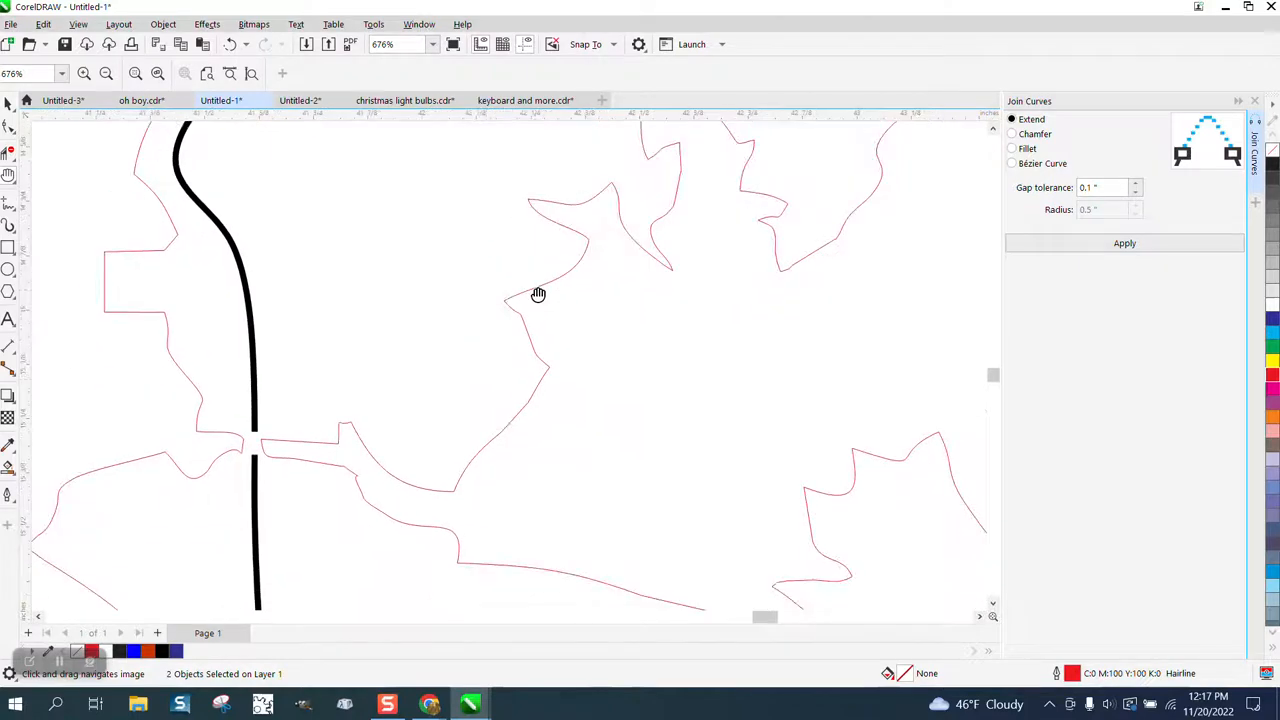
pyautogui.moveTo(426, 460); pyautogui.dragTo(467, 413)
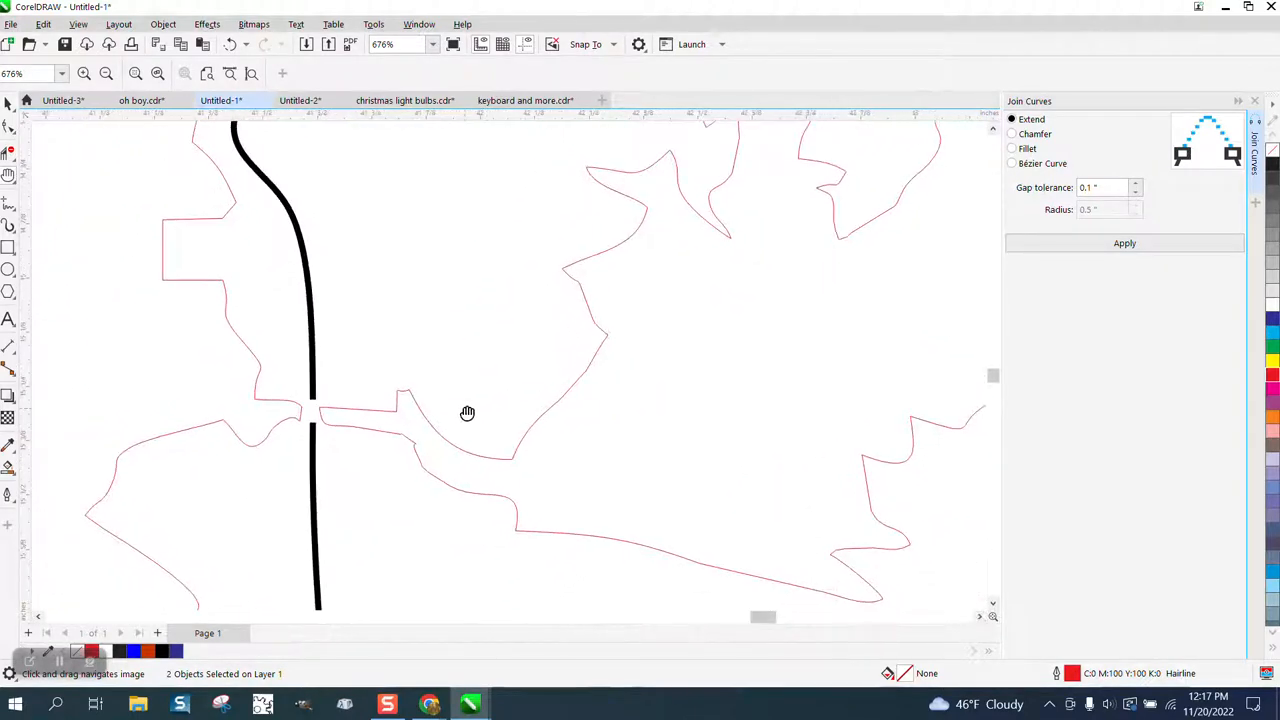
pyautogui.moveTo(403, 440); pyautogui.dragTo(431, 377)
# Smooth the small spur on the channel's lower edge east of the road by deleting its node and redirecting the neighbouring curve handle.
pyautogui.scroll(1, 432, 381)
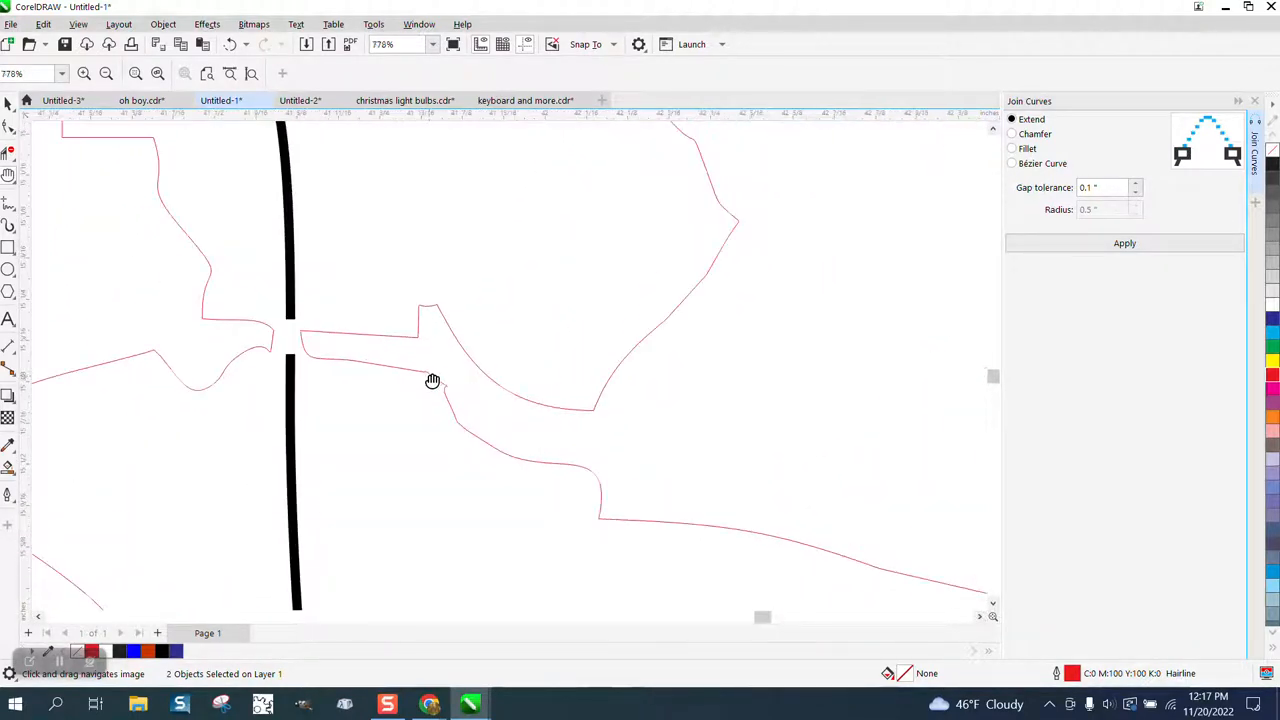
pyautogui.scroll(10, 432, 381)
pyautogui.scroll(5, 453, 398)
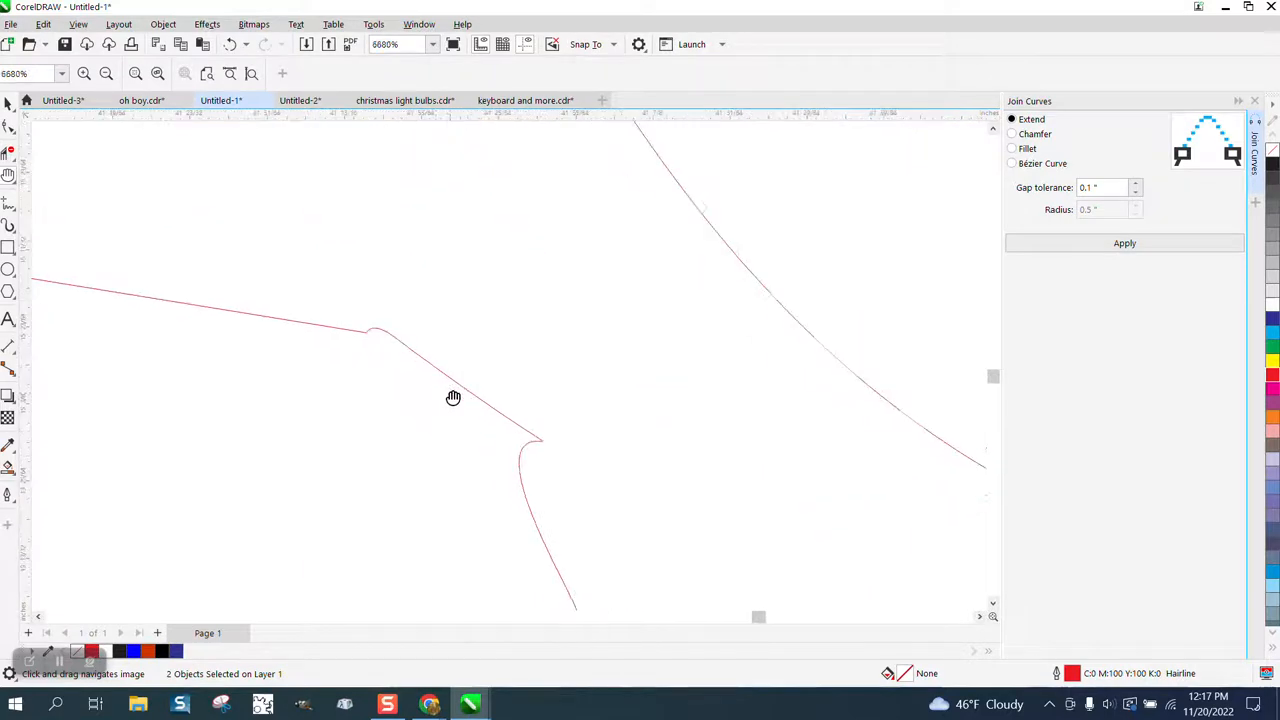
pyautogui.scroll(1, 453, 398)
pyautogui.click(9, 127)
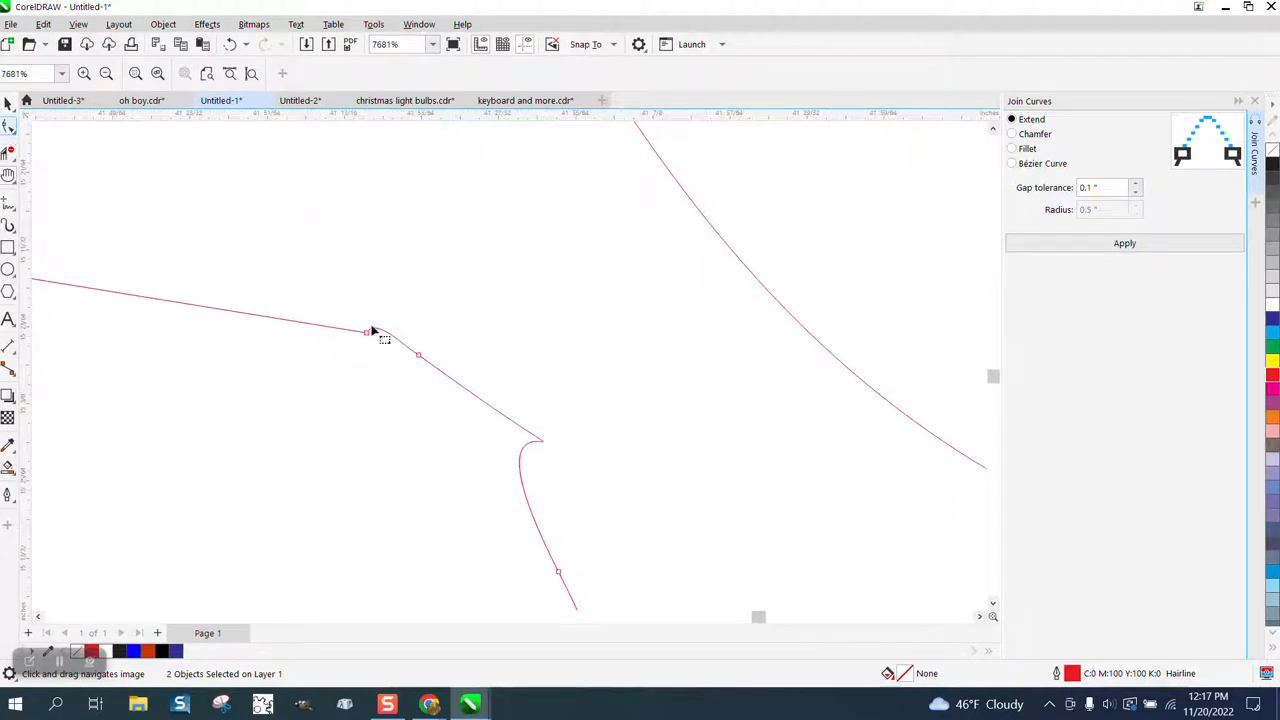
pyautogui.click(419, 357)
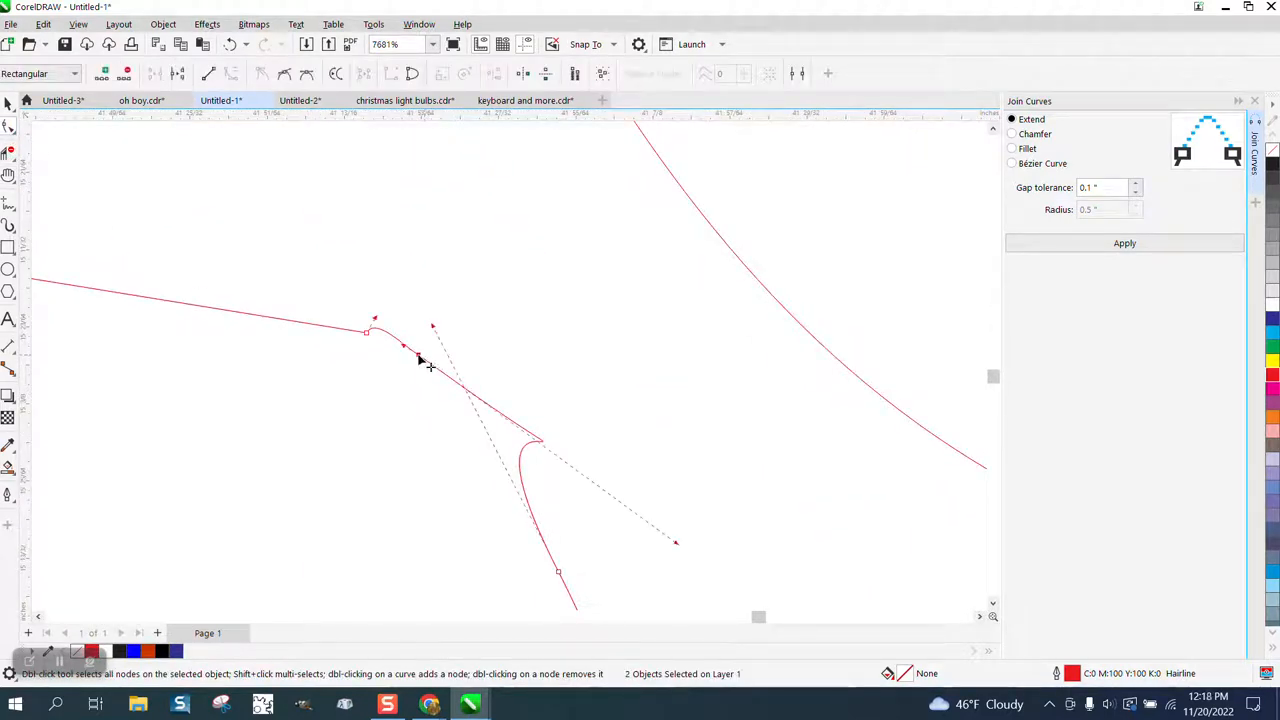
pyautogui.press('Delete')
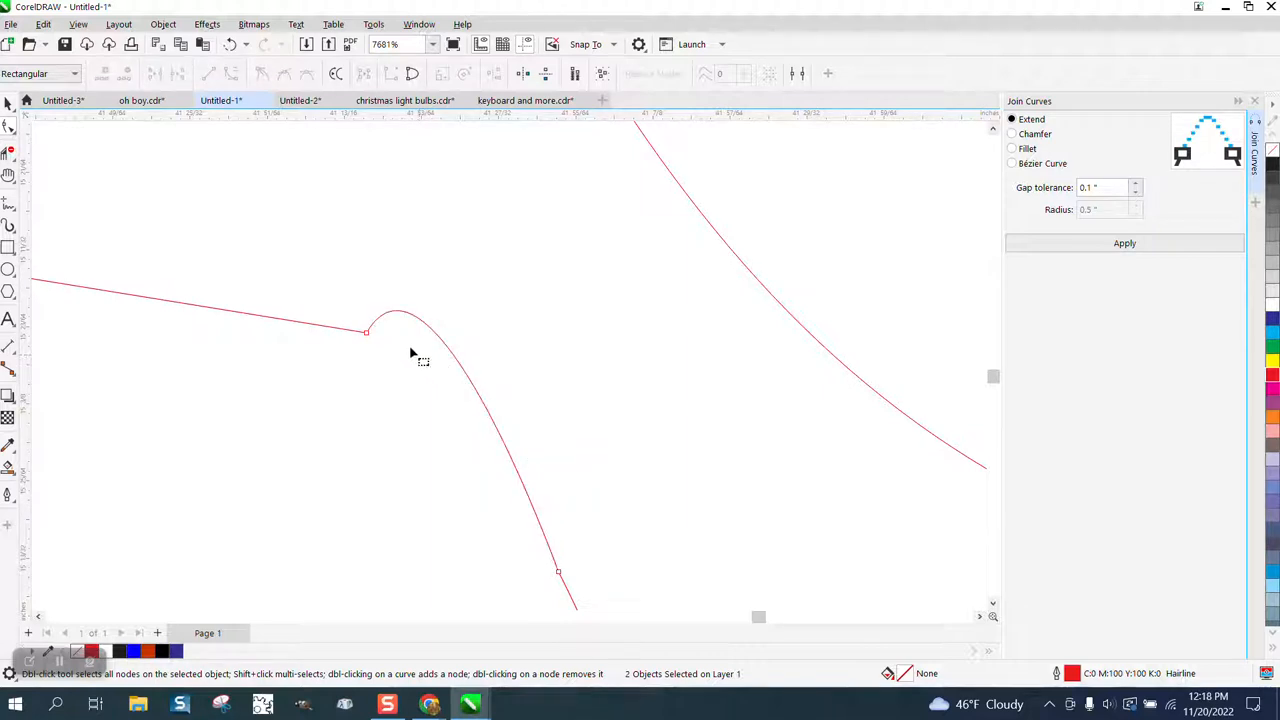
pyautogui.click(365, 333)
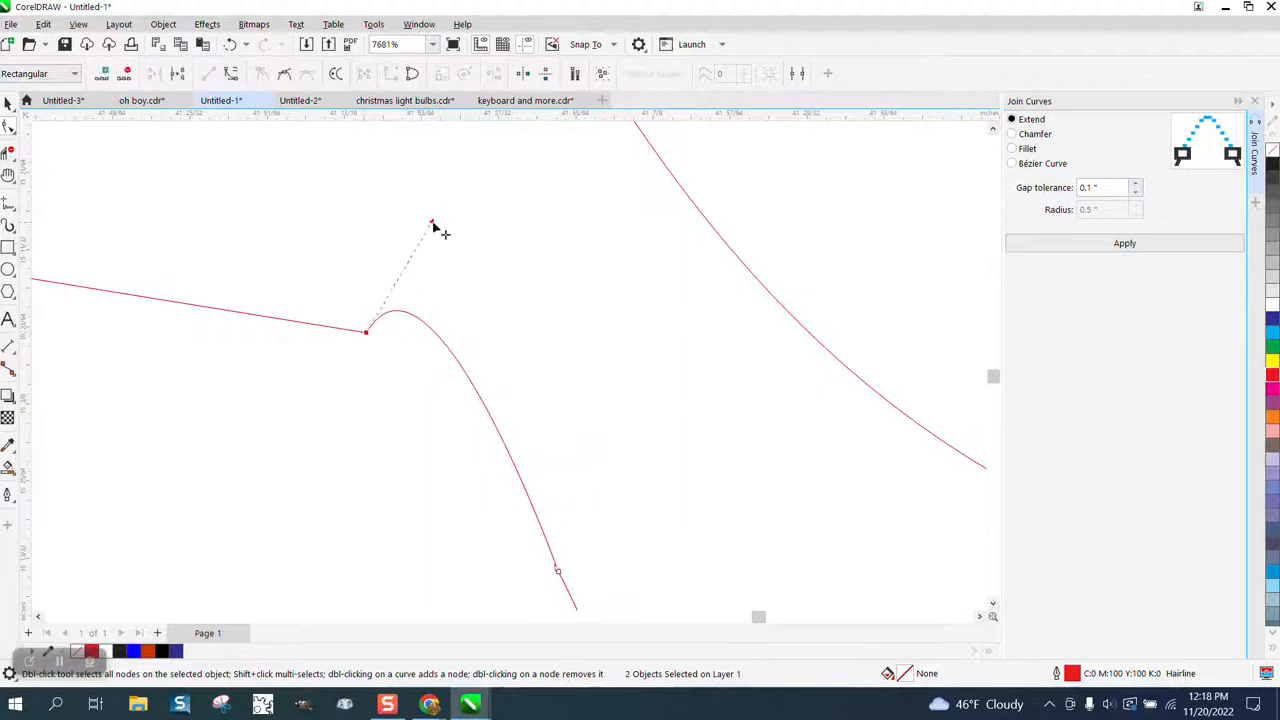
pyautogui.moveTo(435, 224); pyautogui.dragTo(492, 358)
# Delete the redundant nodes partway down the same channel edge so the bend becomes one smooth curve.
pyautogui.scroll(-2, 481, 351)
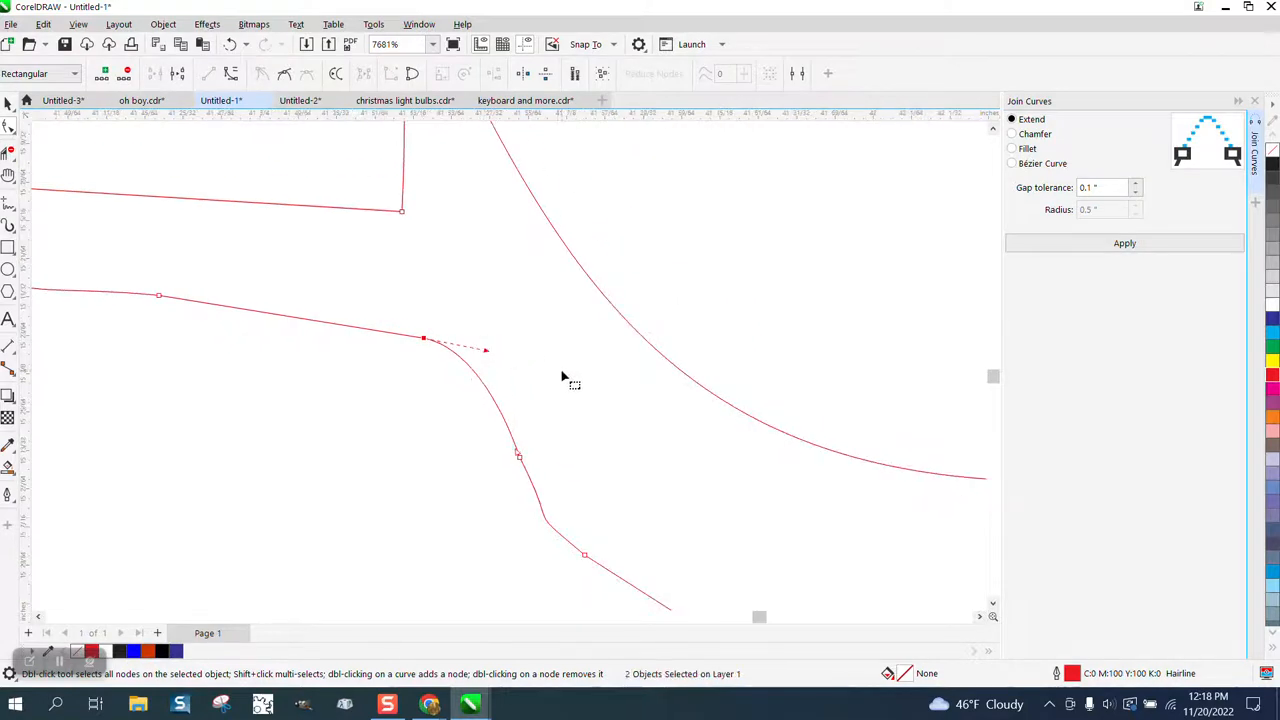
pyautogui.moveTo(505, 495); pyautogui.dragTo(494, 489)
pyautogui.press('Delete')
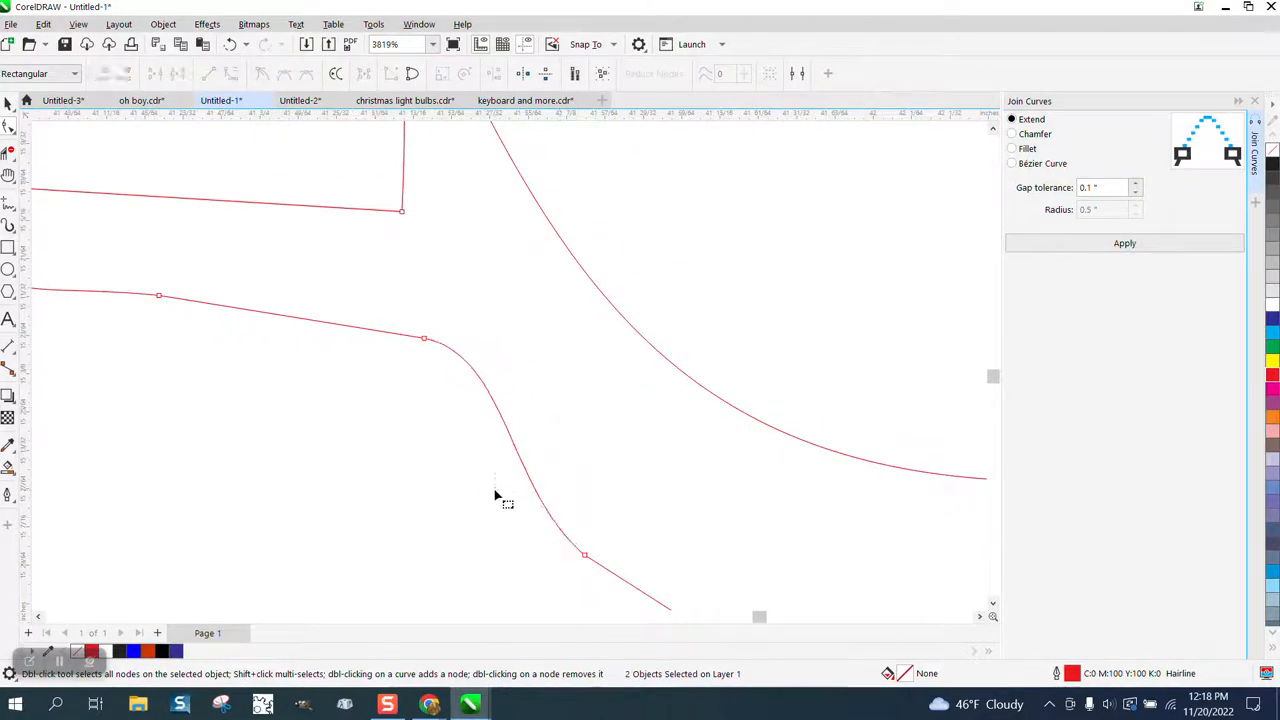
# Open up the sharp tip of the small inlet in the west lake's southern part by pulling the tip node's curve handle outward.
pyautogui.scroll(-2, 480, 374)
pyautogui.scroll(-2, 596, 402)
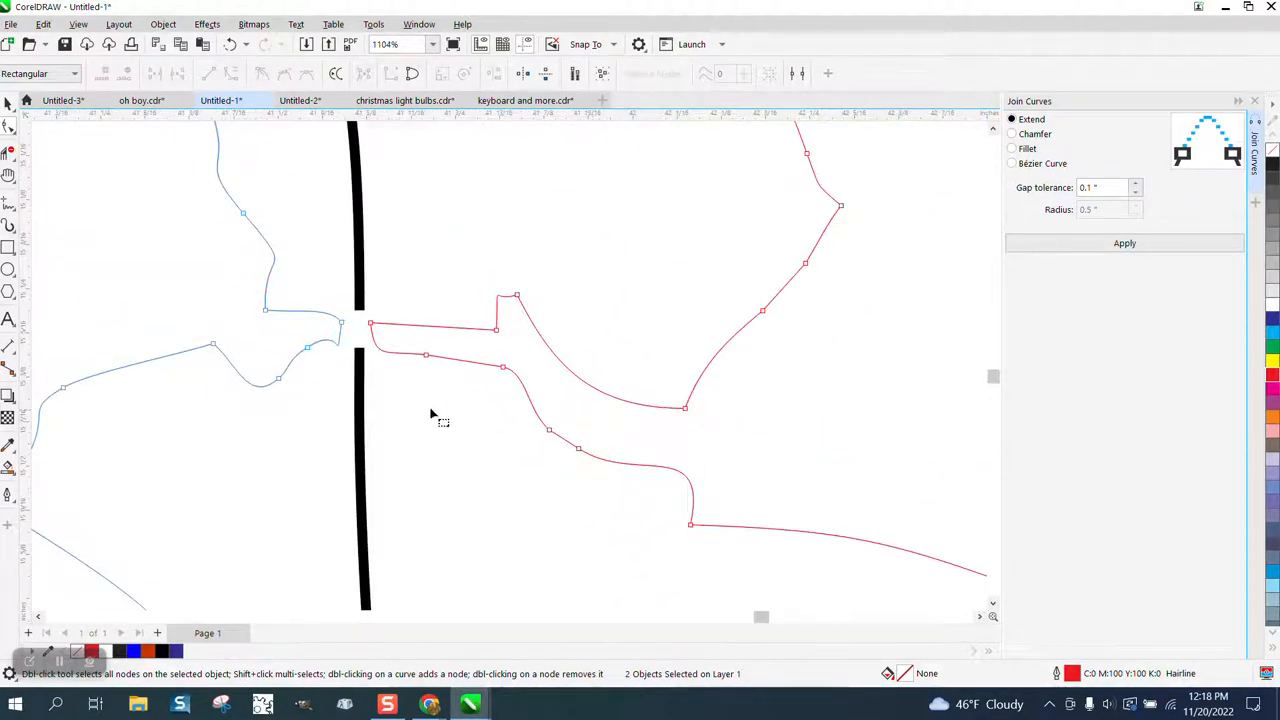
pyautogui.scroll(-4, 543, 434)
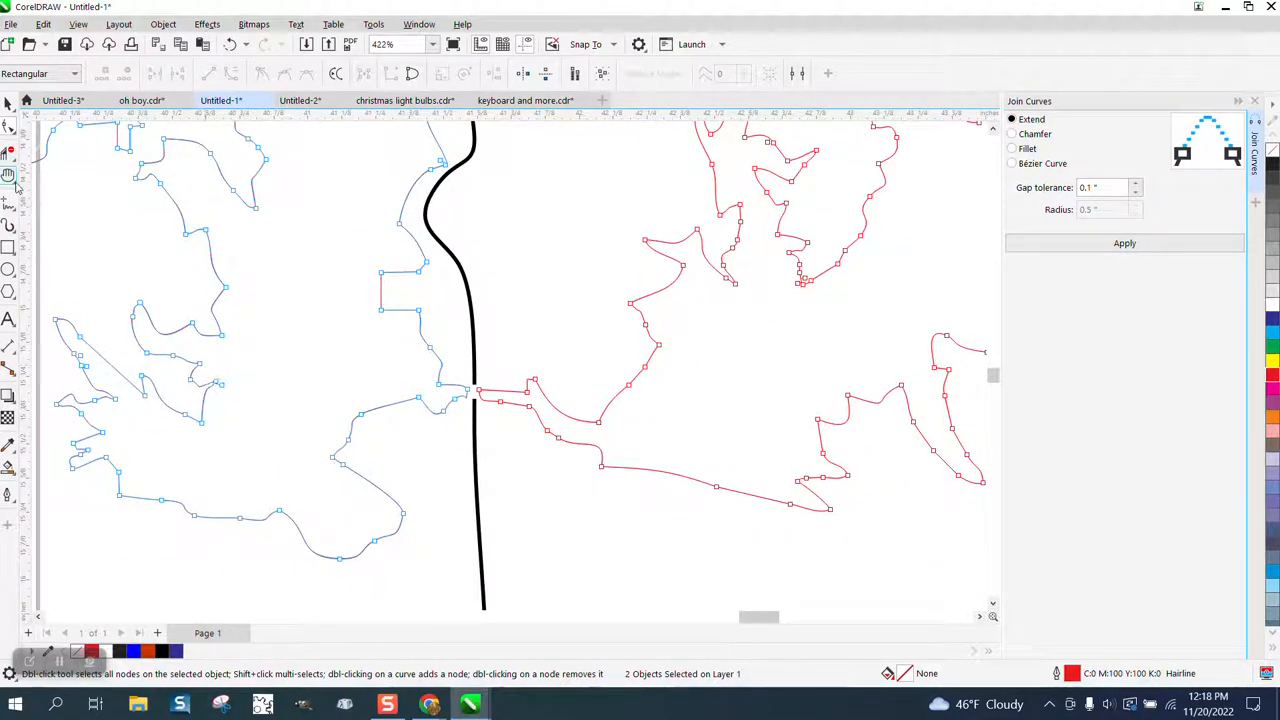
pyautogui.click(8, 175)
pyautogui.moveTo(208, 375); pyautogui.dragTo(248, 397)
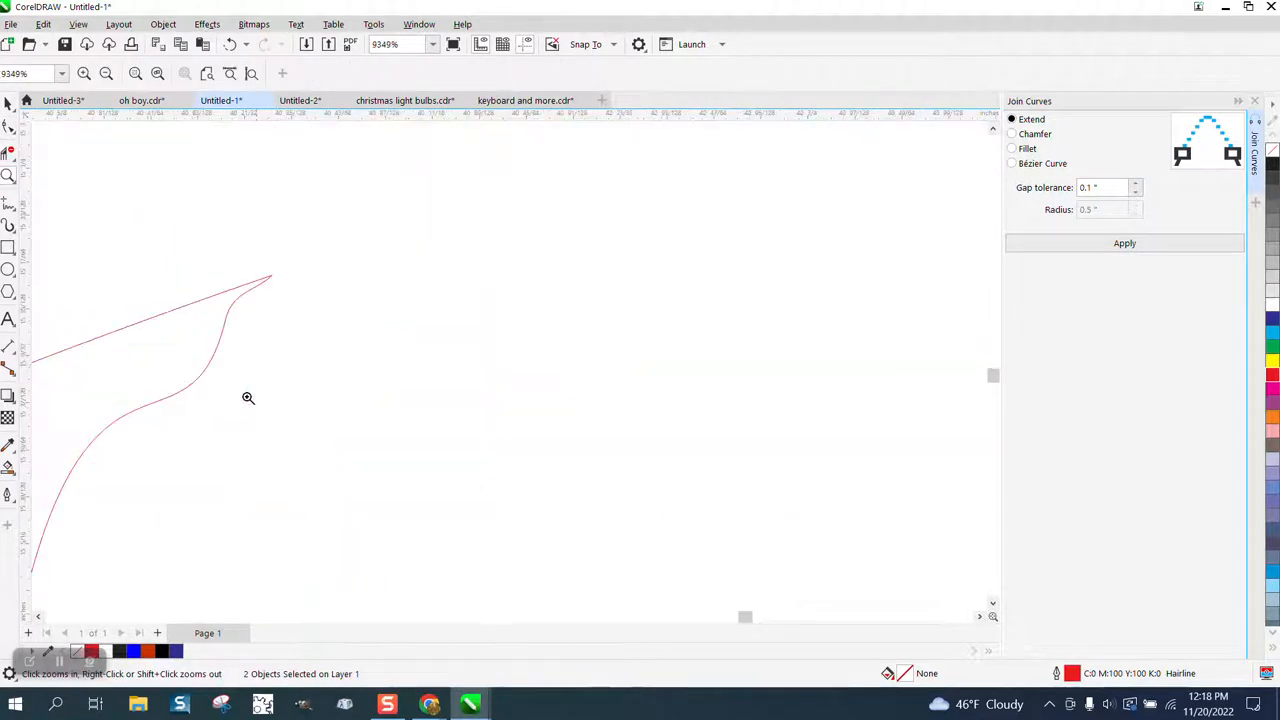
pyautogui.moveTo(212, 254); pyautogui.dragTo(331, 345)
pyautogui.click(9, 127)
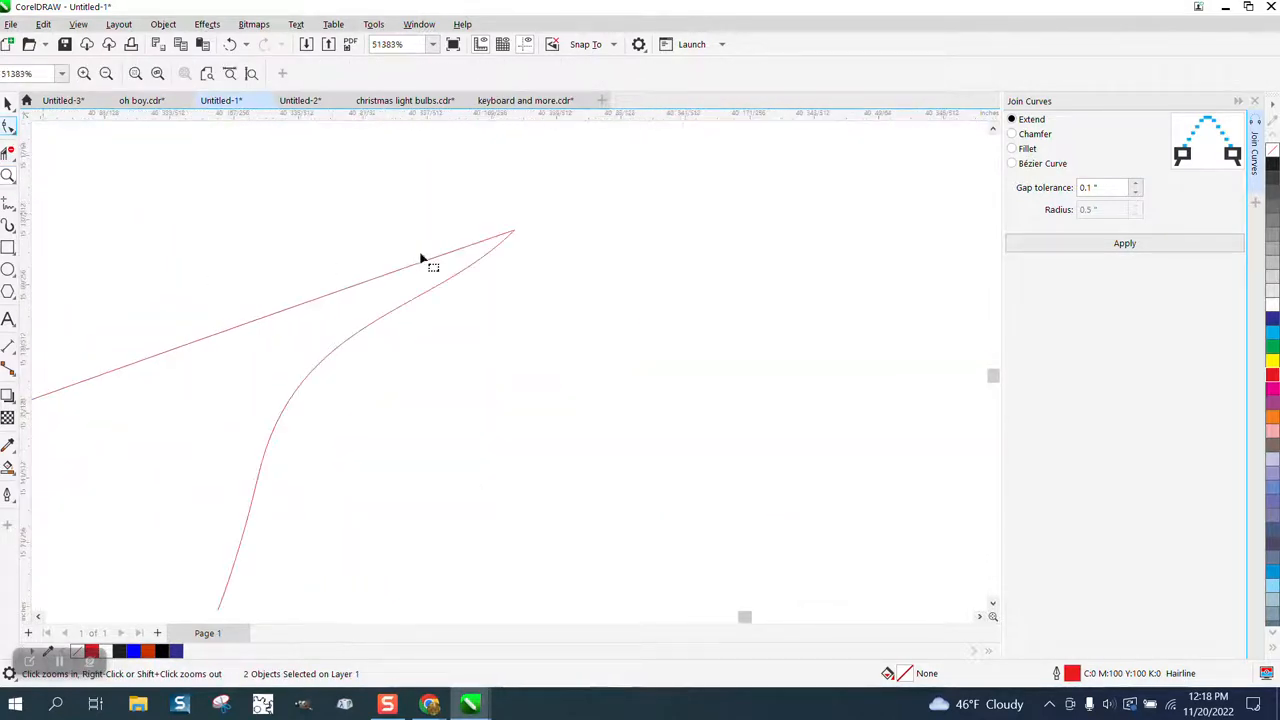
pyautogui.click(515, 232)
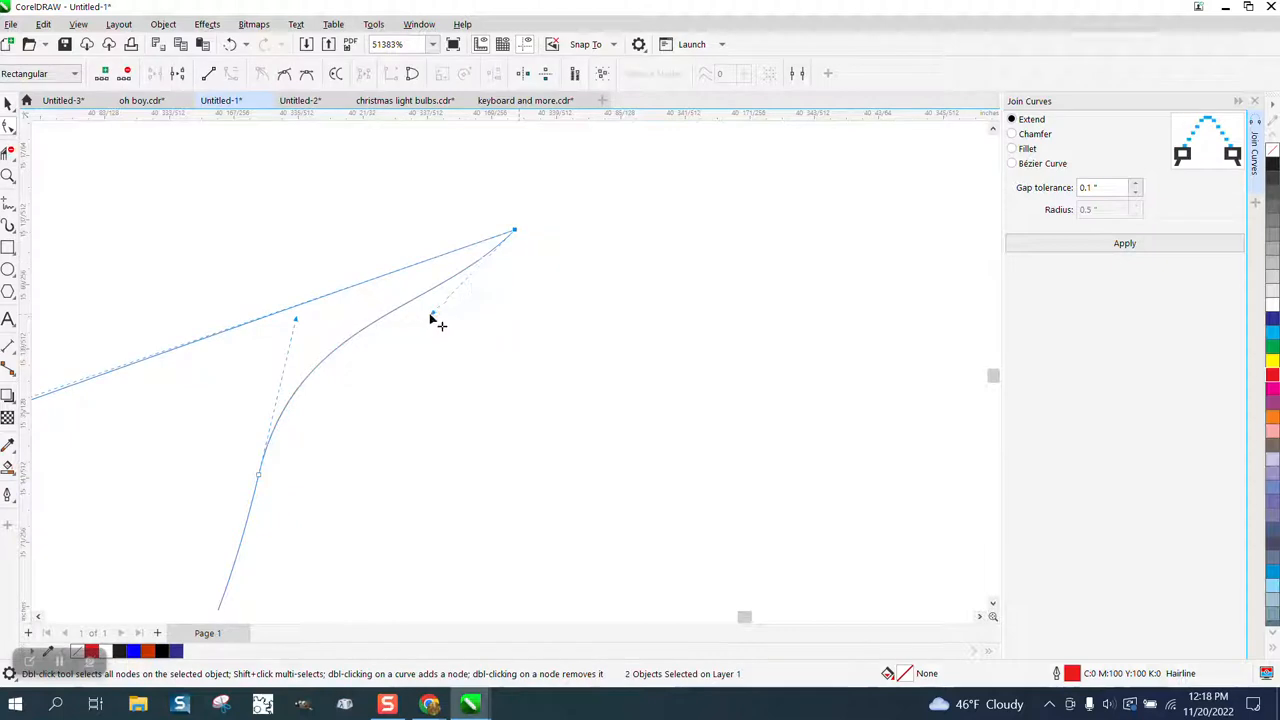
pyautogui.moveTo(434, 319); pyautogui.dragTo(631, 289)
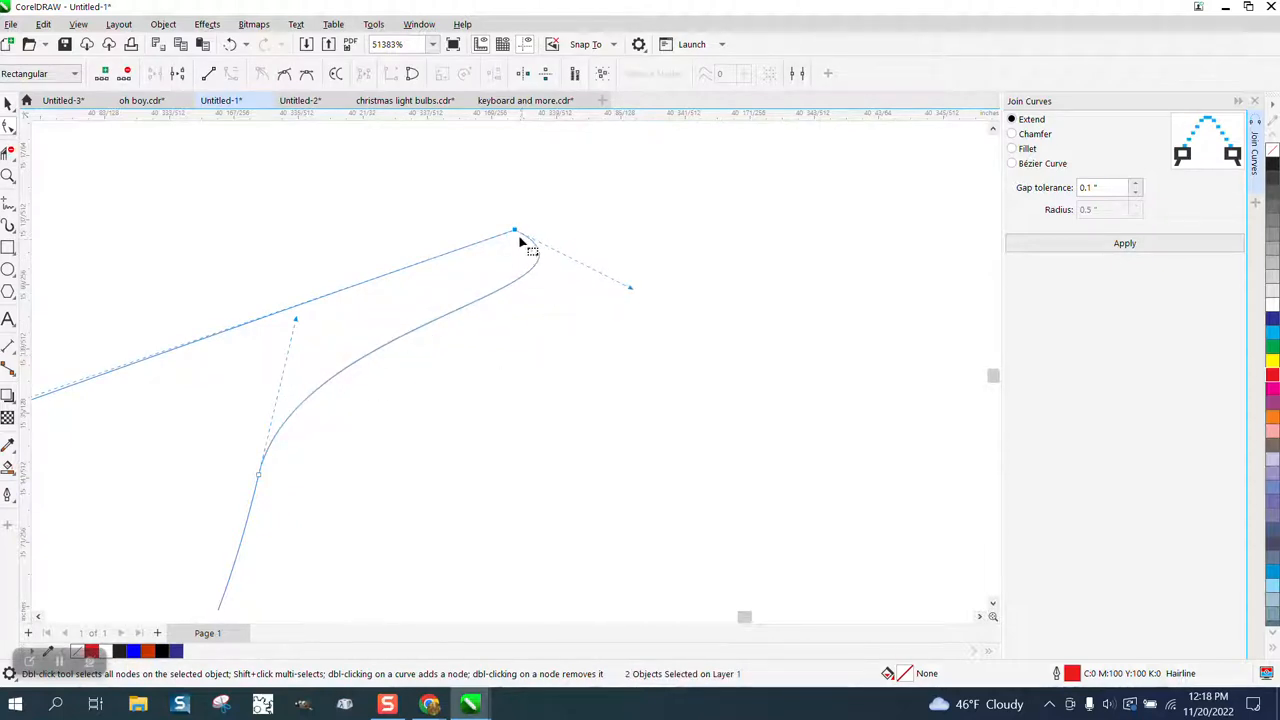
# Refine the rounded inlet tip by adjusting the tip node's handle and the handle of the neighbouring lower node.
pyautogui.doubleClick(515, 234)
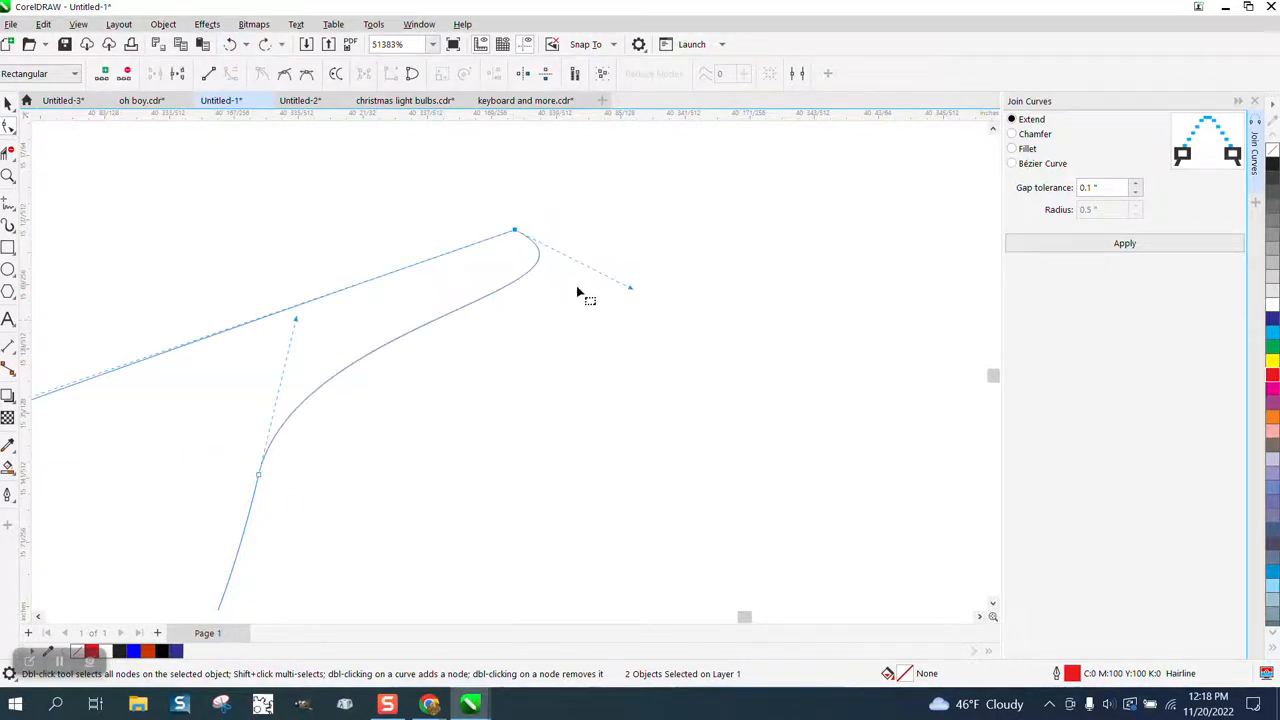
pyautogui.click(640, 282)
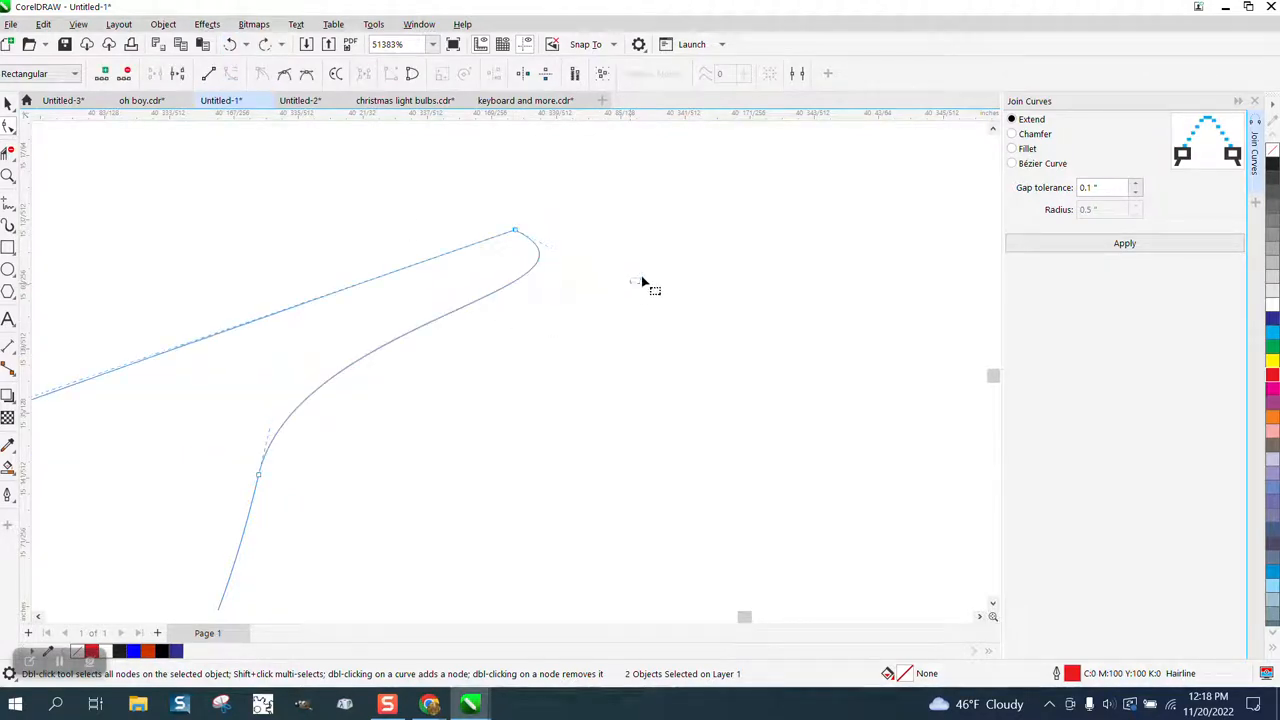
pyautogui.click(515, 234)
pyautogui.moveTo(631, 290); pyautogui.dragTo(647, 261)
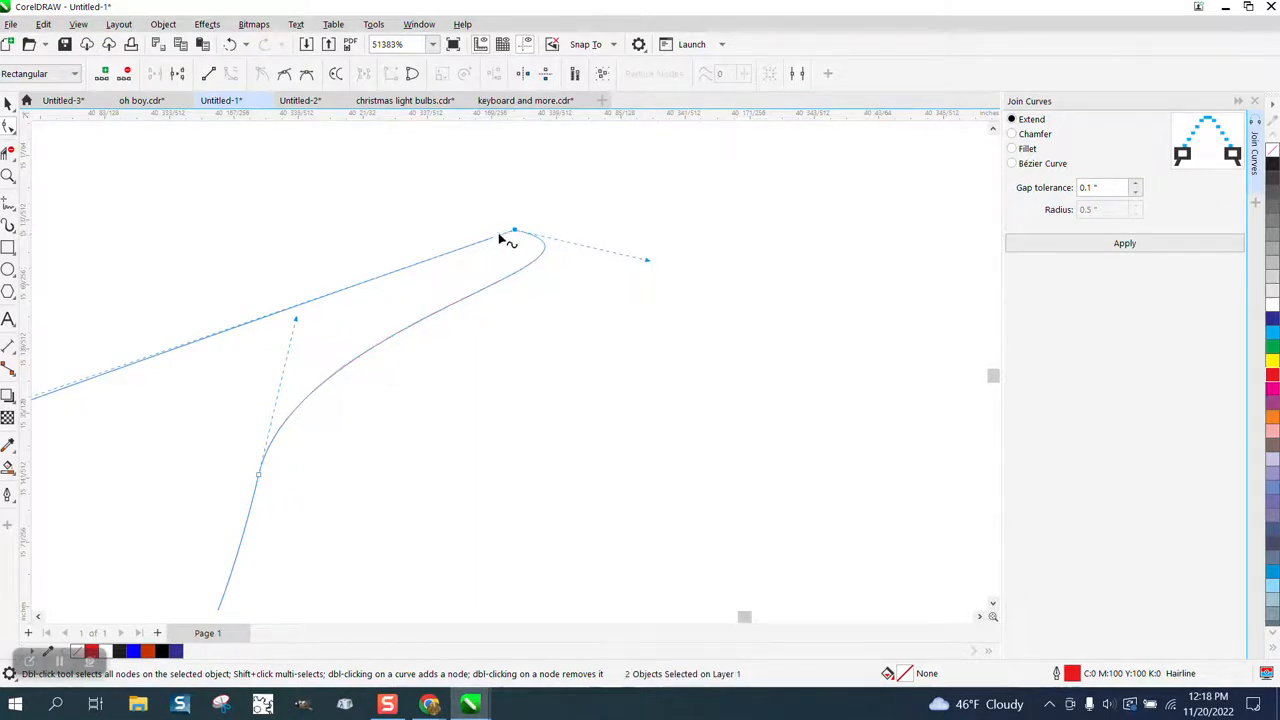
pyautogui.moveTo(298, 324); pyautogui.dragTo(337, 343)
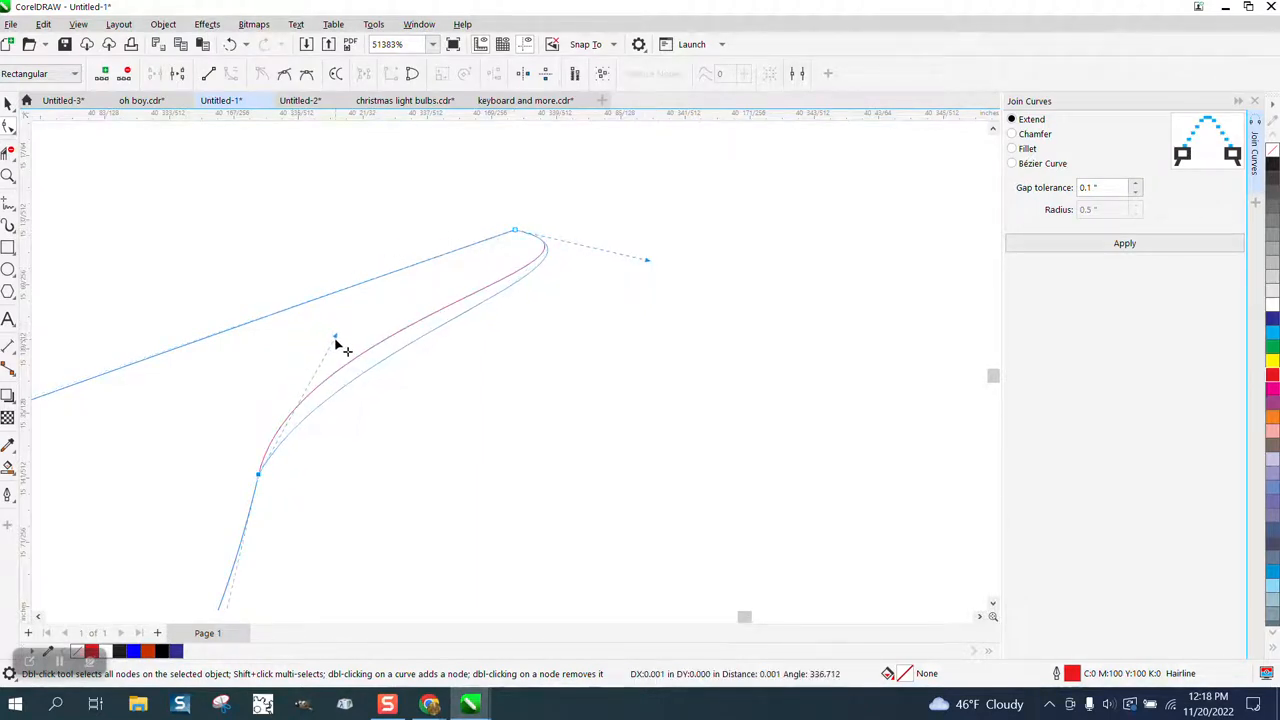
# Delete the two nodes forming the kink on the west edge of the long narrow inlet at the west lake's southwest side.
pyautogui.scroll(-3, 420, 380)
pyautogui.scroll(-4, 434, 368)
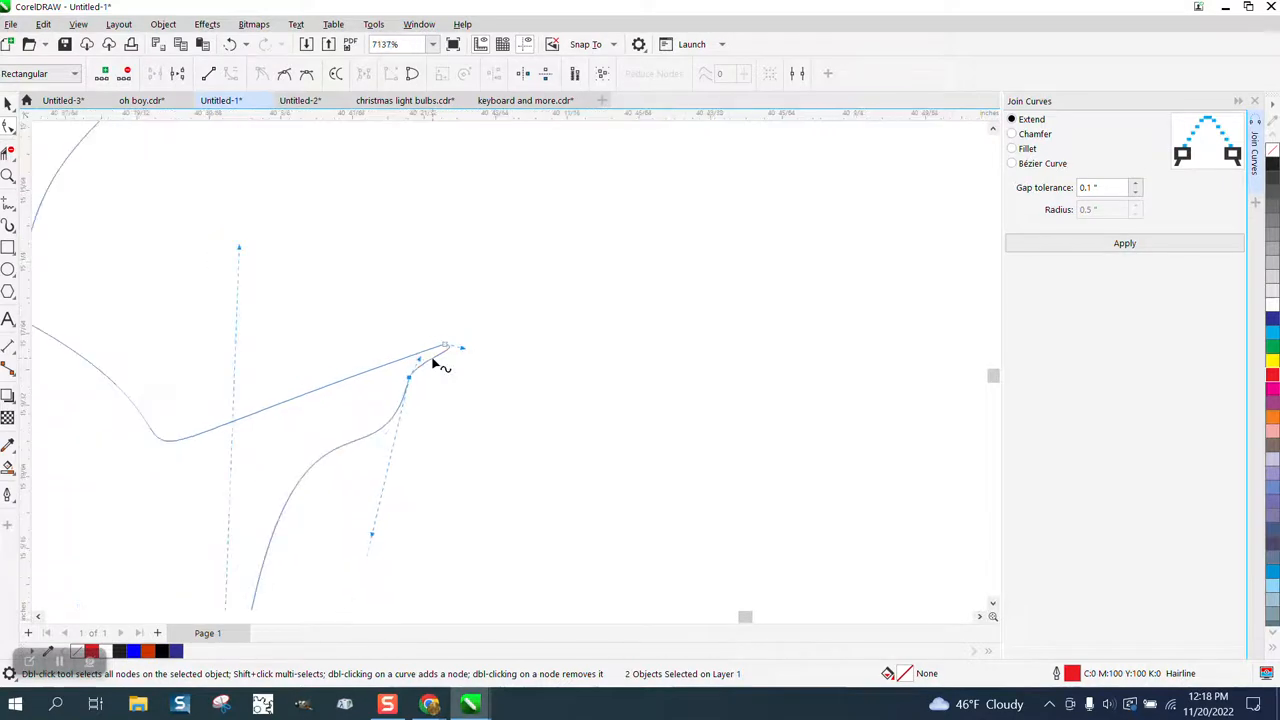
pyautogui.scroll(-3, 434, 366)
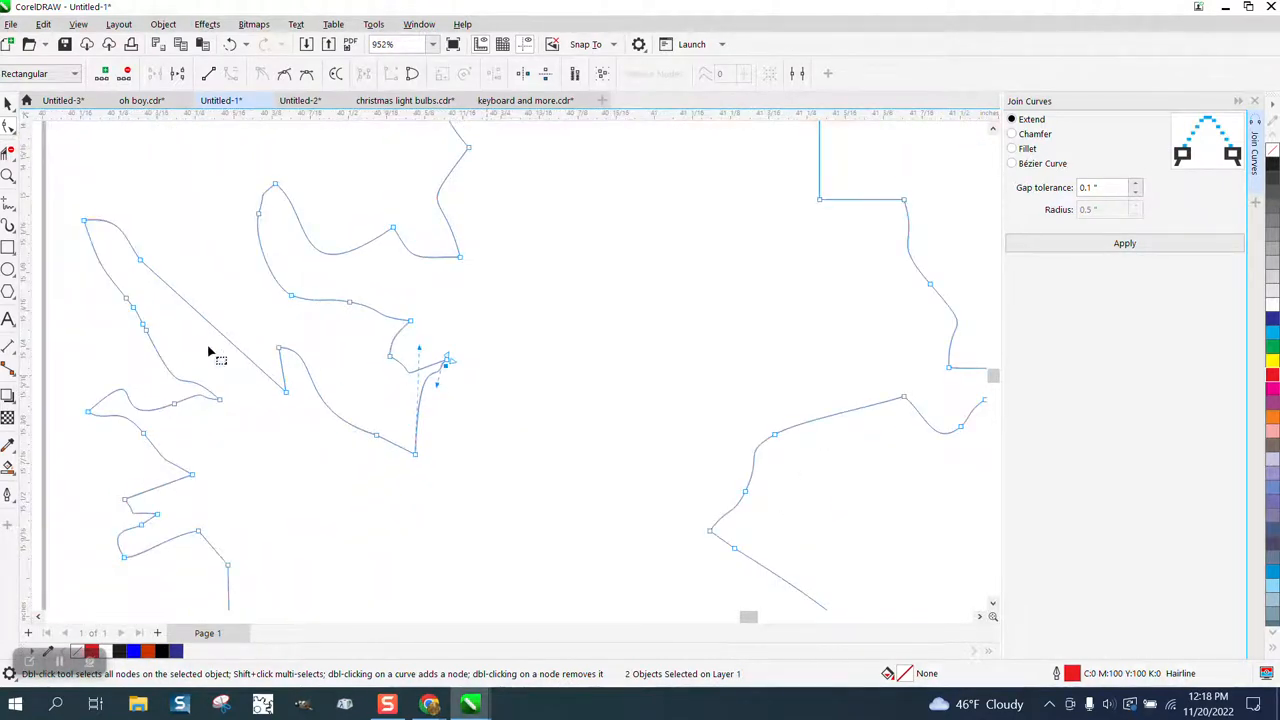
pyautogui.press('z')
pyautogui.moveTo(100, 277); pyautogui.dragTo(237, 366)
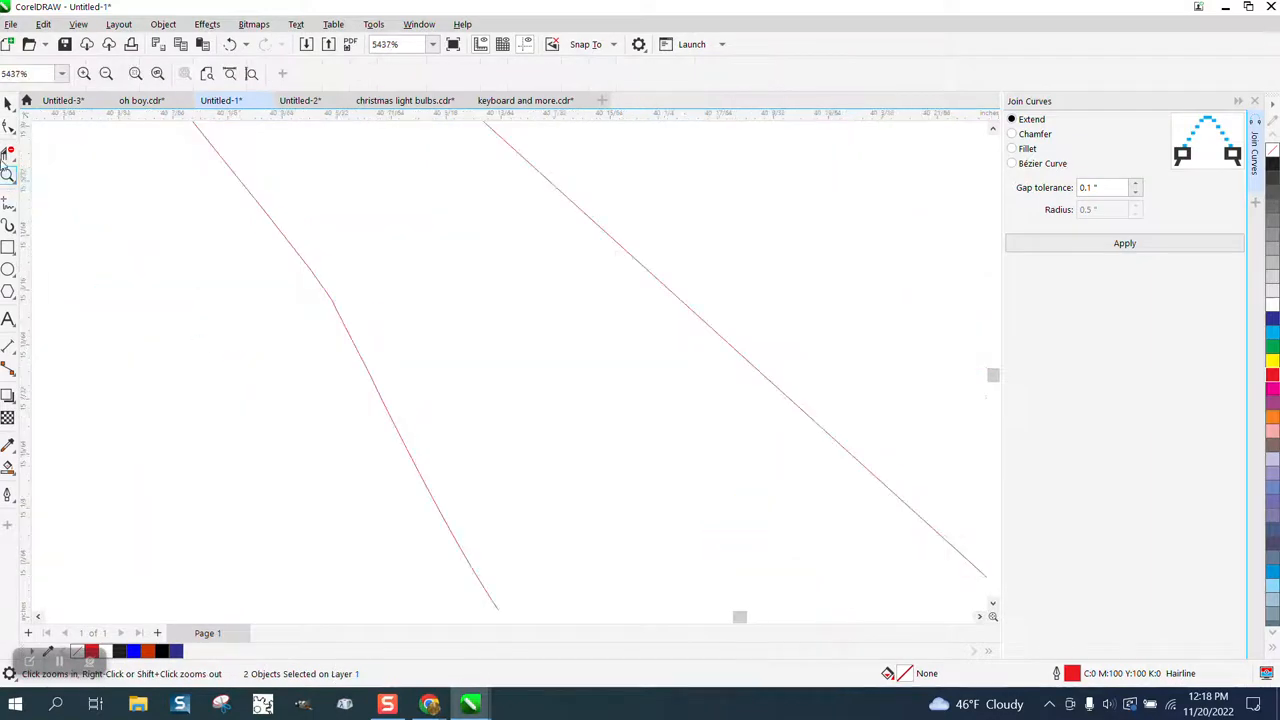
pyautogui.click(8, 127)
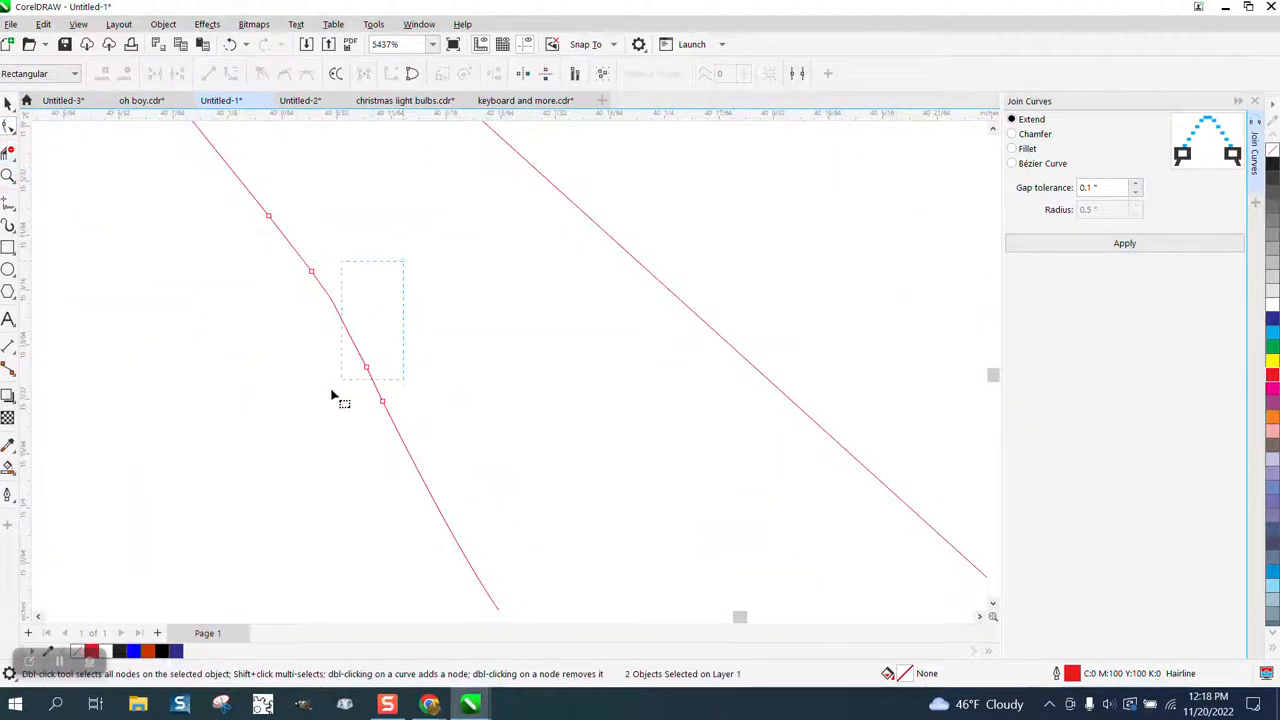
pyautogui.moveTo(333, 396); pyautogui.dragTo(257, 404)
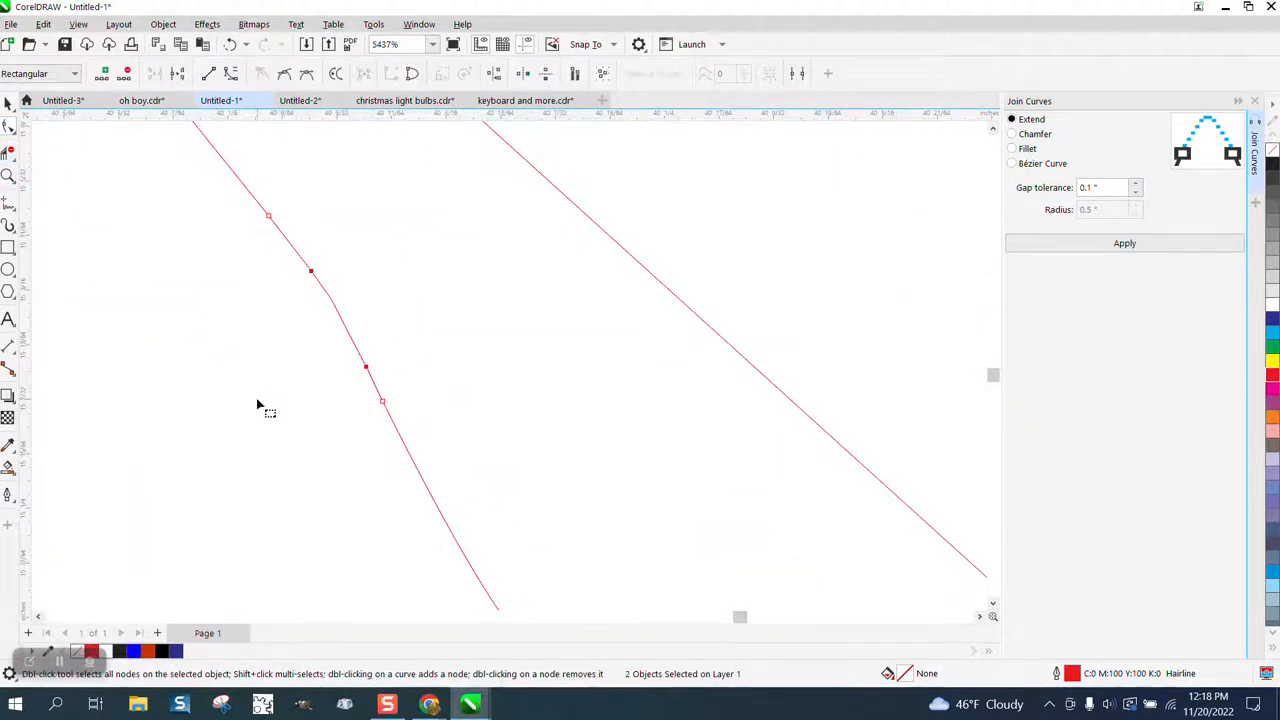
pyautogui.press('Delete')
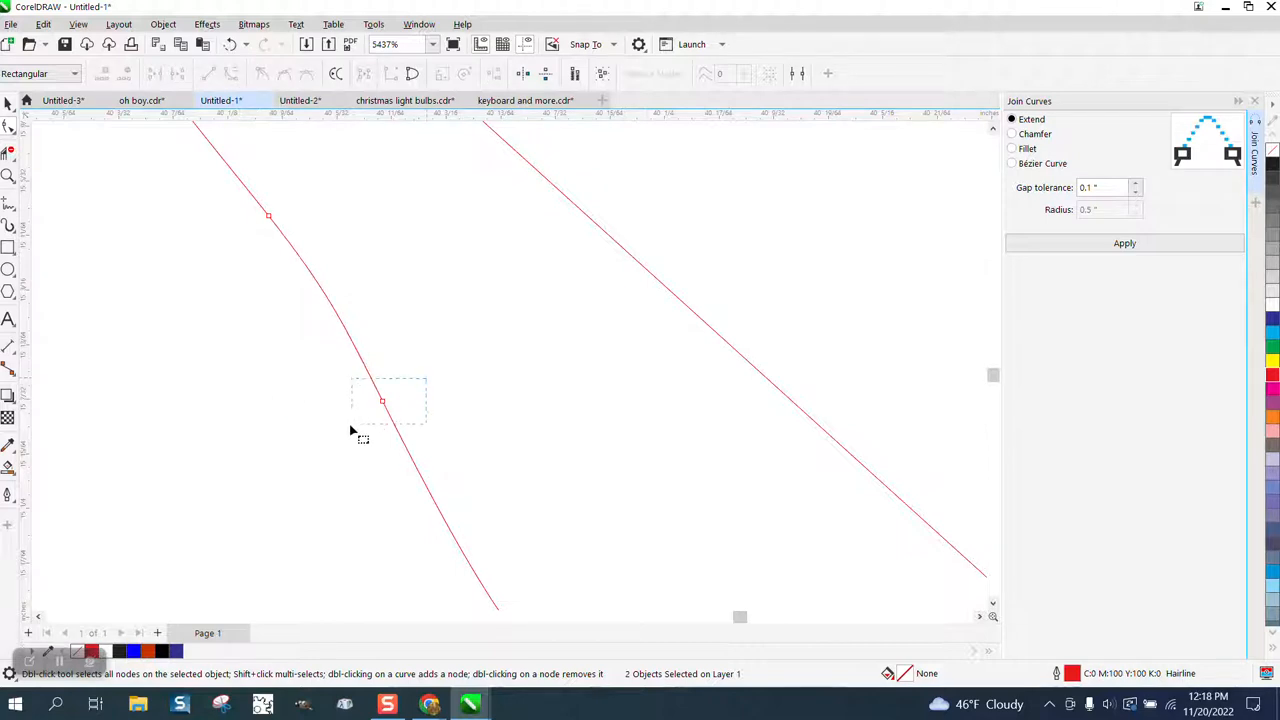
# Try deleting the node just below the smoothed bend on the narrow inlet's west edge, and undo that deletion.
pyautogui.moveTo(350, 428); pyautogui.dragTo(345, 430)
pyautogui.press('Delete')
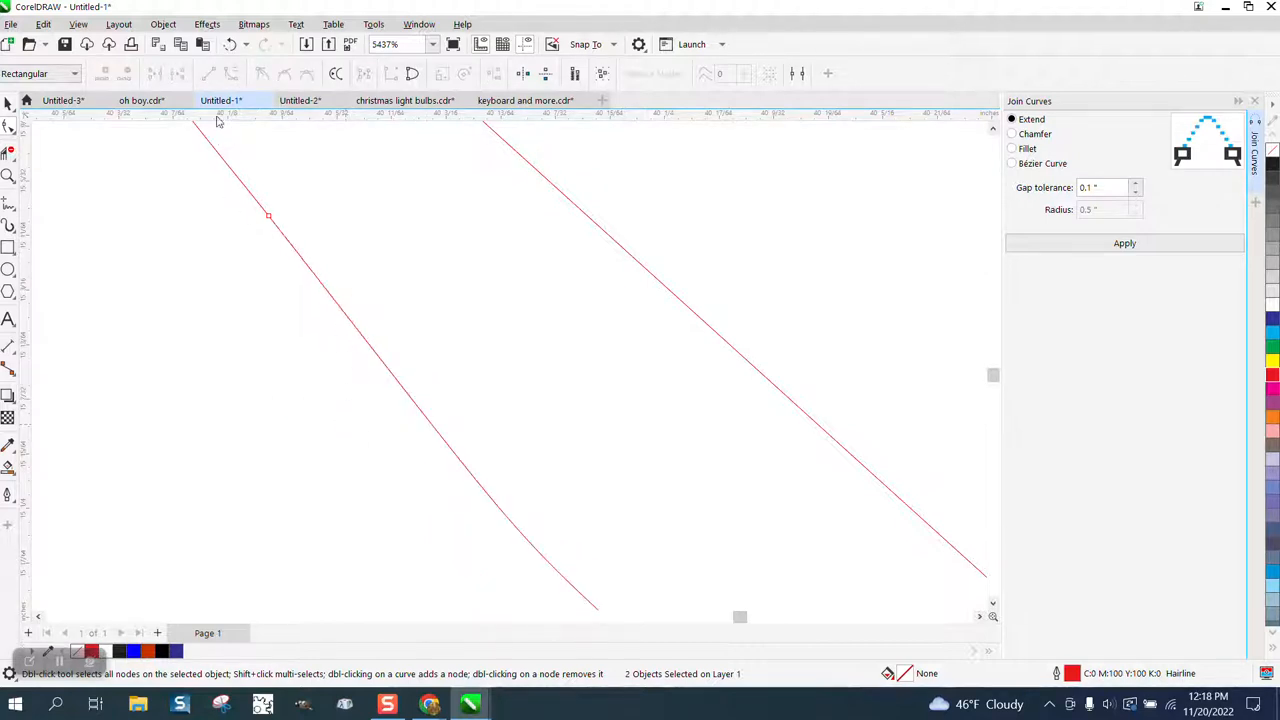
pyautogui.click(230, 45)
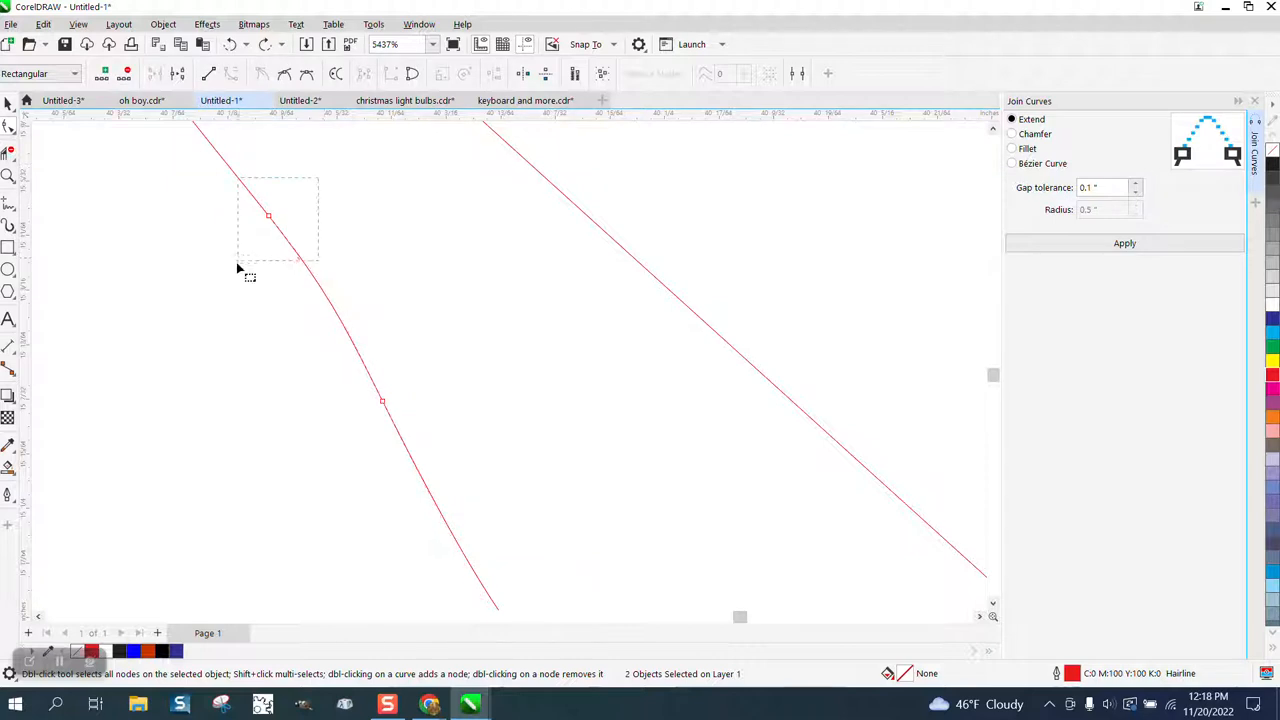
# Delete the node just above the smoothed bend on the narrow inlet's west edge.
pyautogui.moveTo(237, 268); pyautogui.dragTo(237, 270)
pyautogui.scroll(-3, 383, 386)
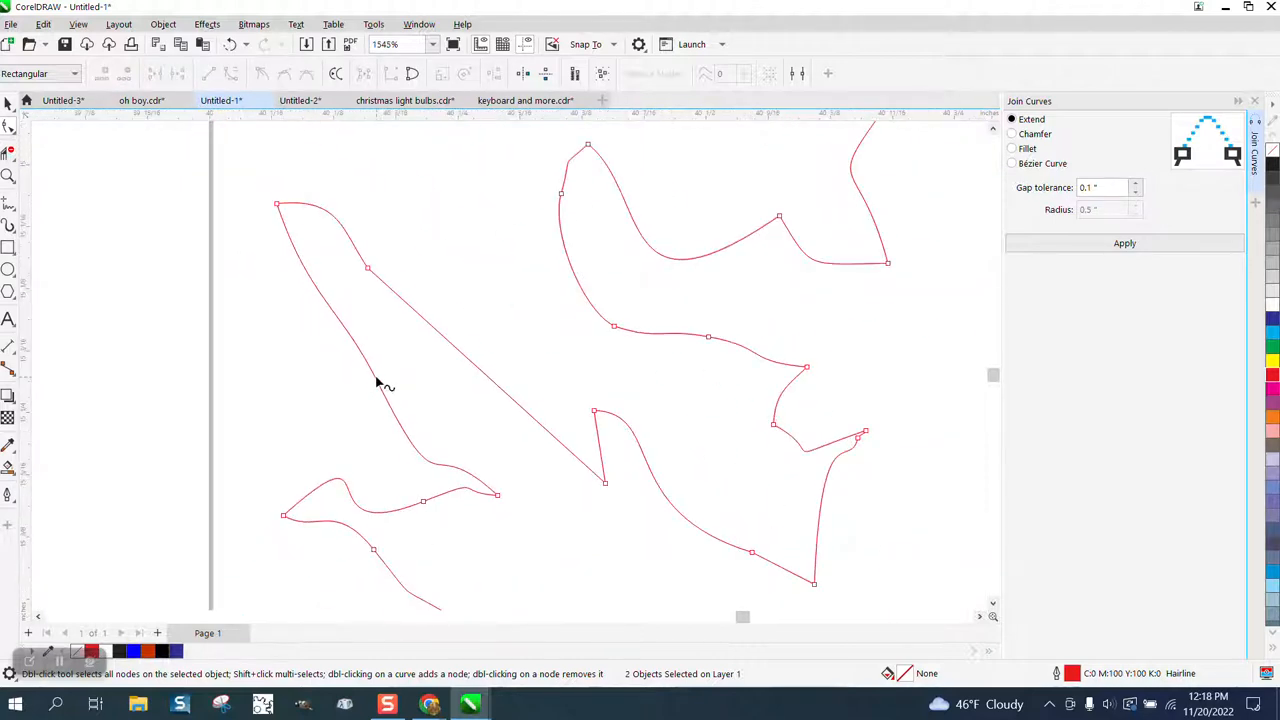
# Round the lower edge of the small pointed inlet on the west lake's southwest shore with its end handles, and blunt its tip with an added node.
pyautogui.scroll(-1, 368, 368)
pyautogui.scroll(-1, 350, 355)
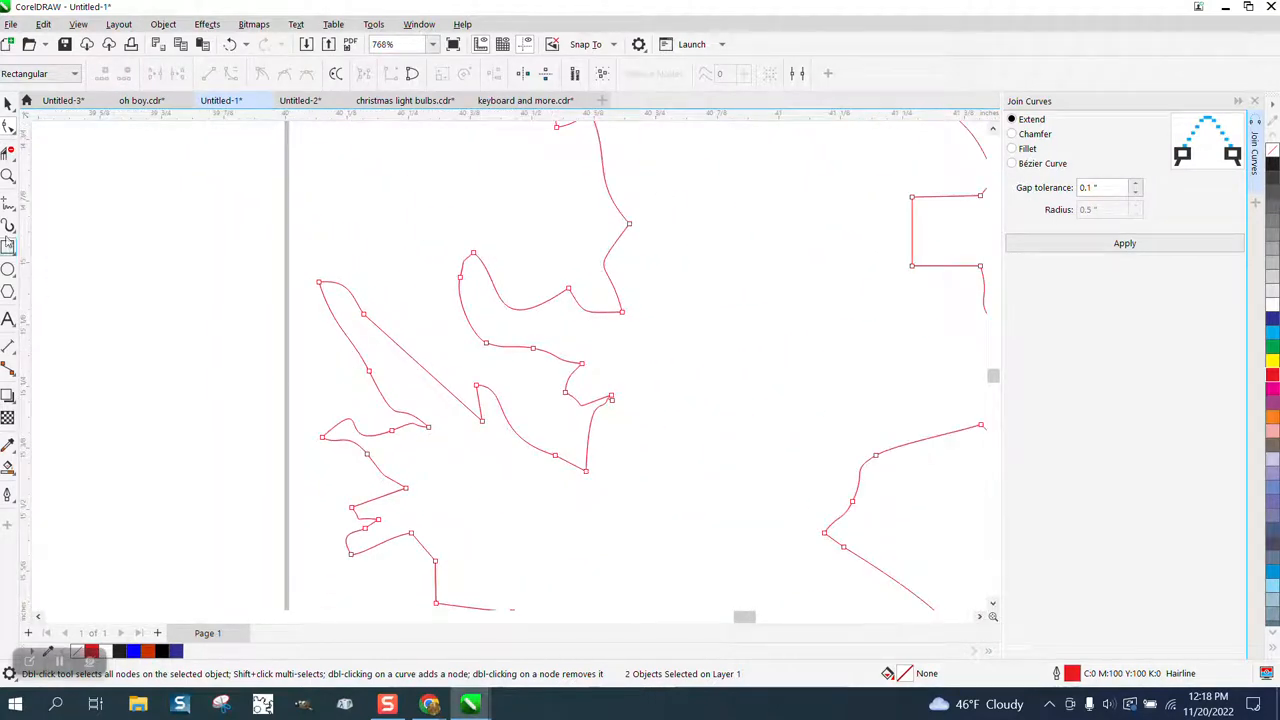
pyautogui.click(8, 175)
pyautogui.moveTo(367, 483); pyautogui.dragTo(414, 529)
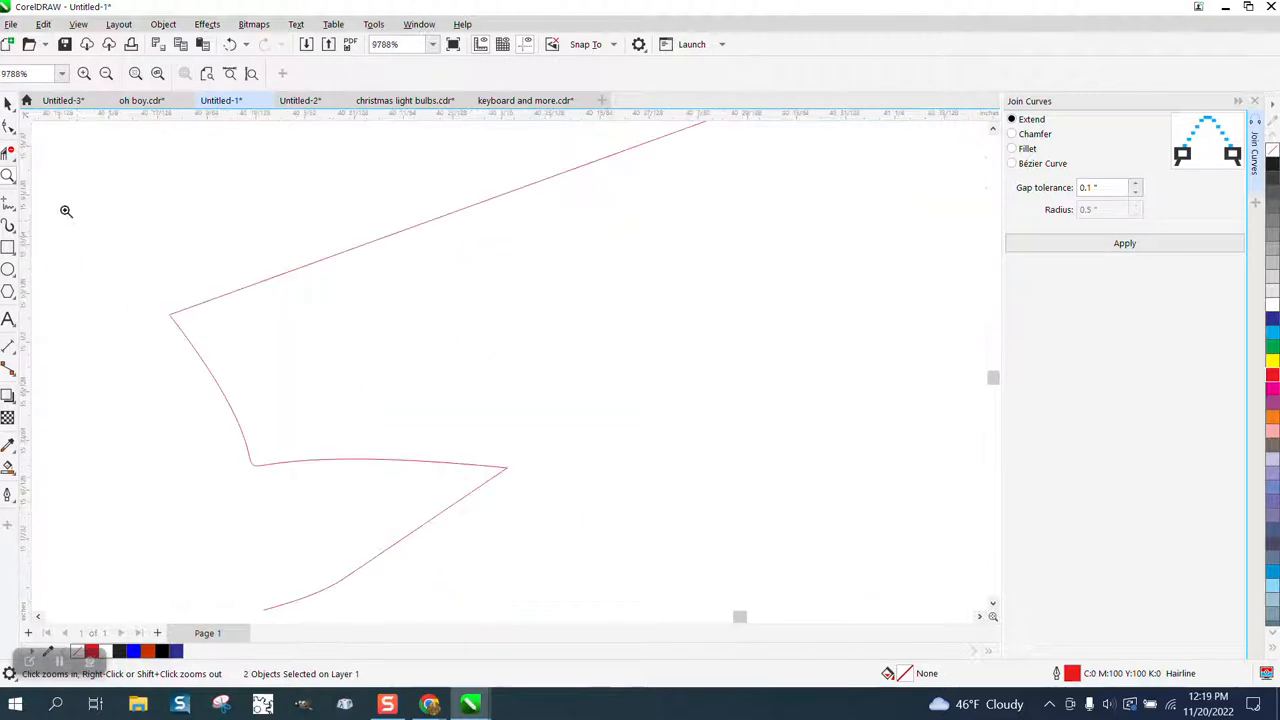
pyautogui.click(8, 125)
pyautogui.click(170, 317)
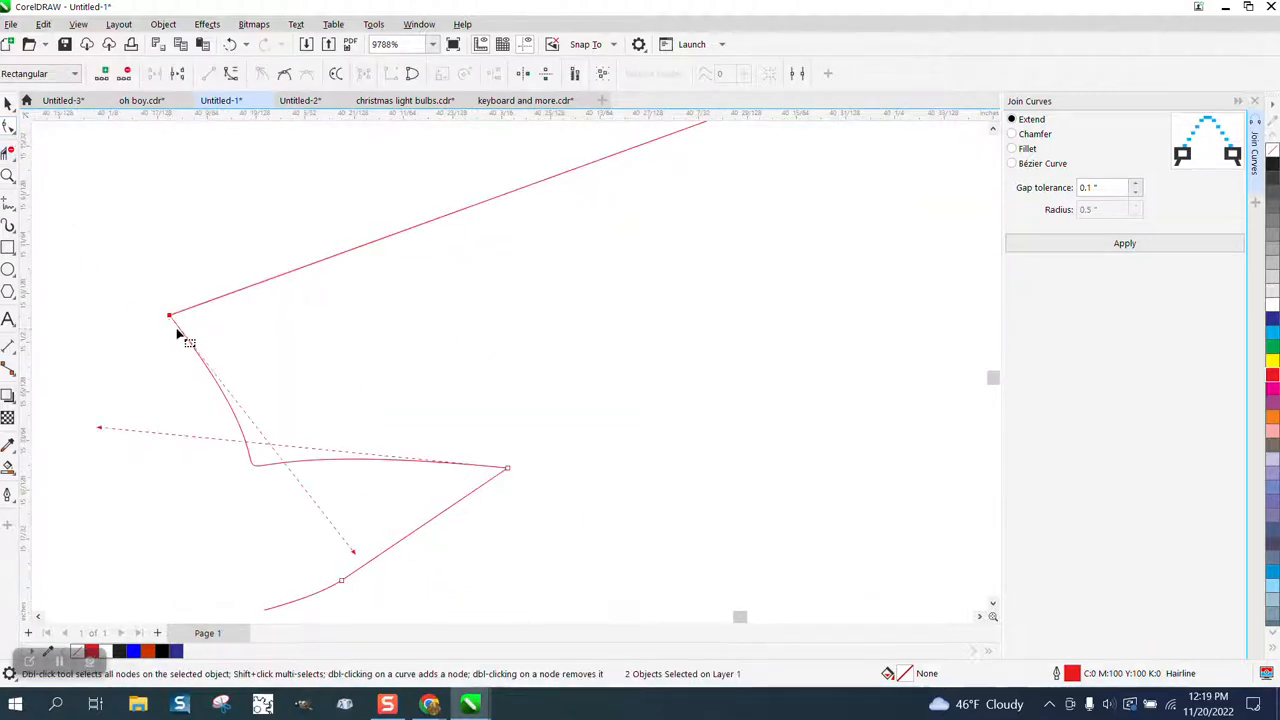
pyautogui.moveTo(353, 563); pyautogui.dragTo(131, 315)
pyautogui.moveTo(100, 428); pyautogui.dragTo(583, 404)
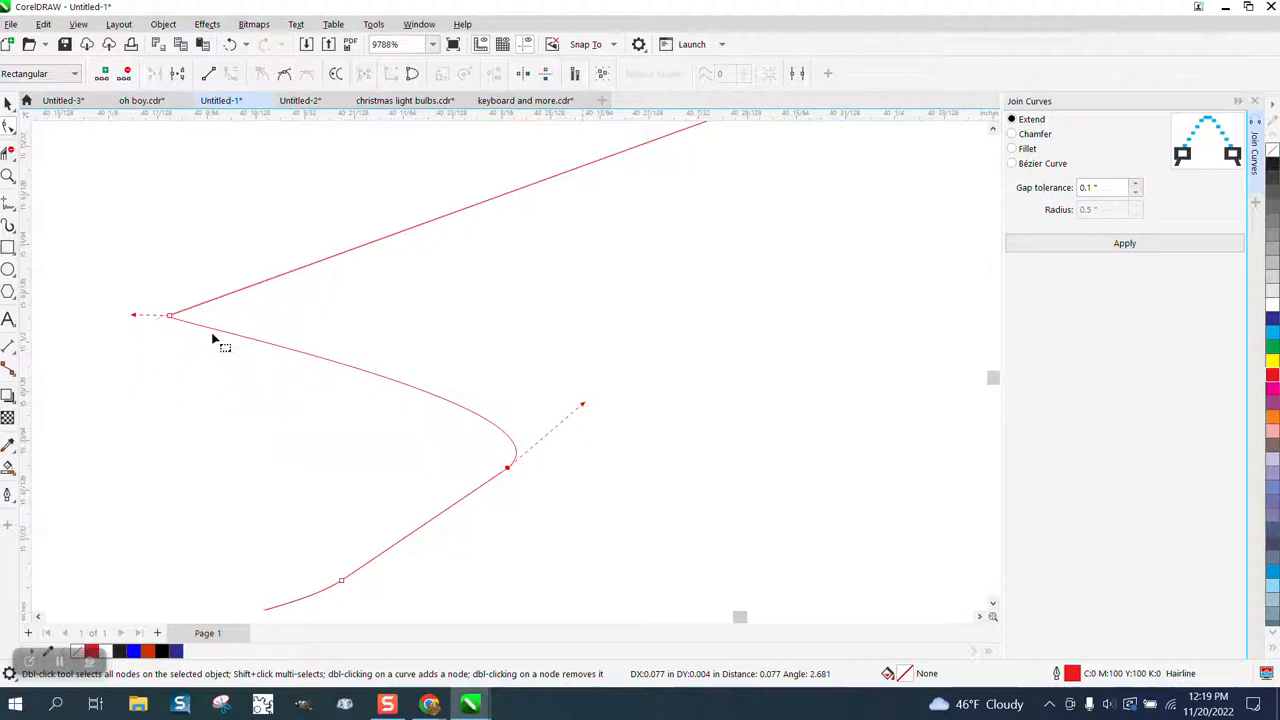
pyautogui.moveTo(211, 328); pyautogui.dragTo(165, 358)
pyautogui.scroll(-8, 224, 398)
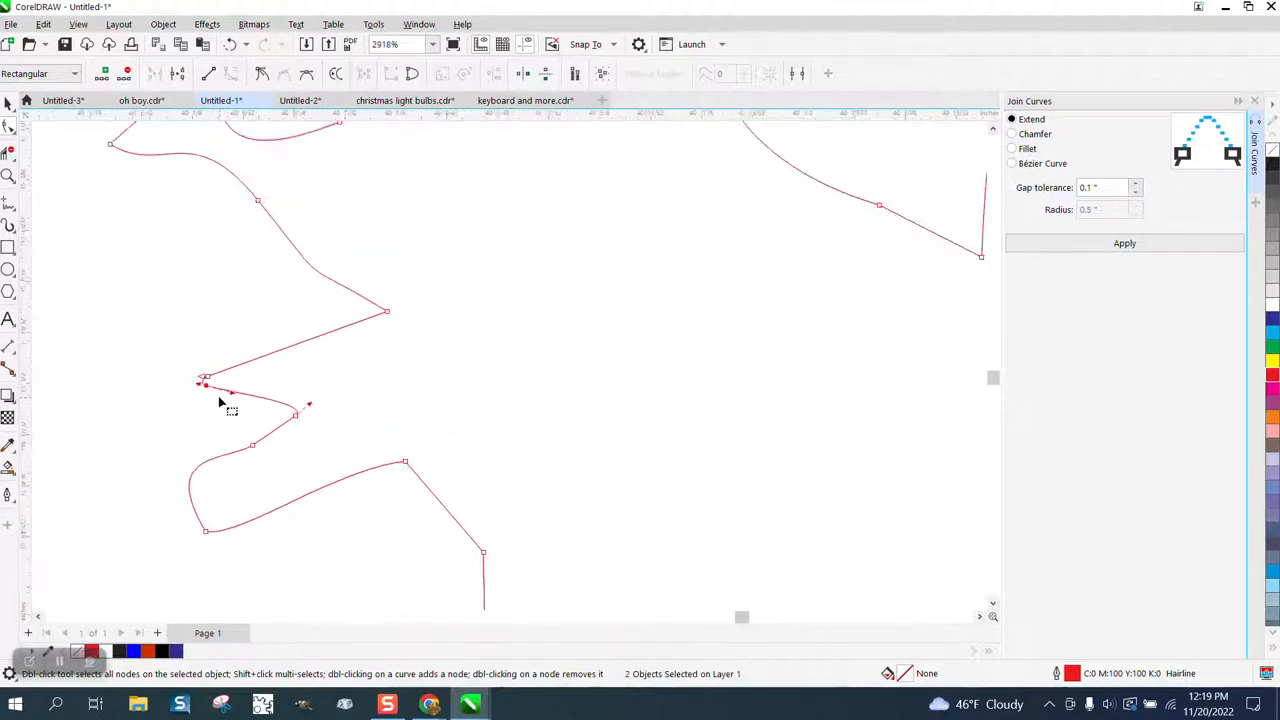
# Examine the Lake Tyler map image's roads and shoreline against the whole traced lake and road drawing.
pyautogui.scroll(-6, 224, 410)
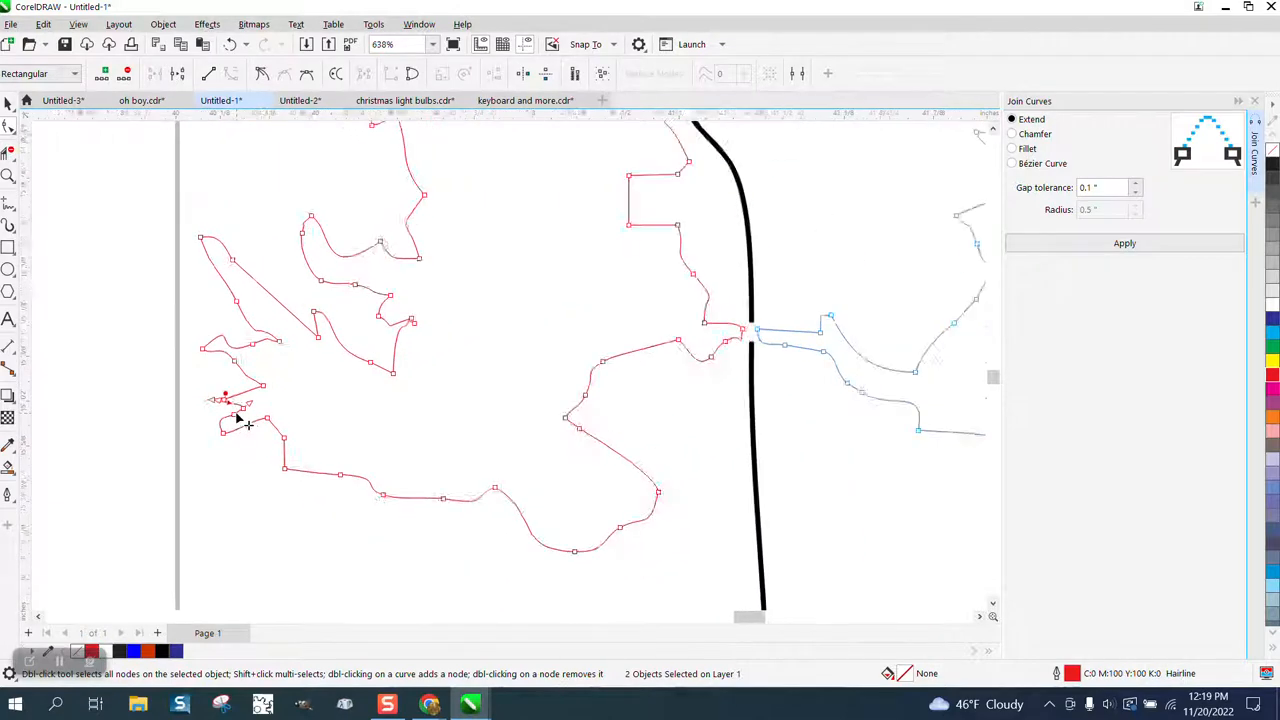
pyautogui.scroll(-3, 238, 418)
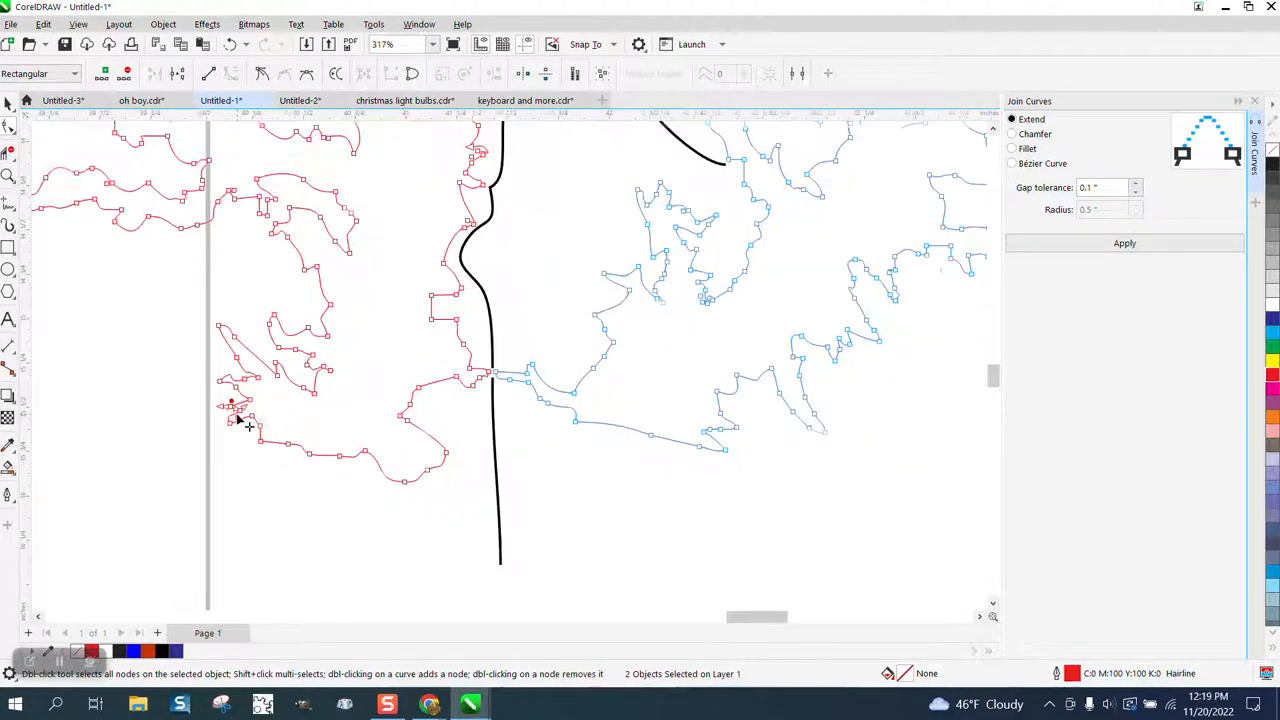
pyautogui.scroll(-3, 455, 478)
pyautogui.scroll(-3, 457, 480)
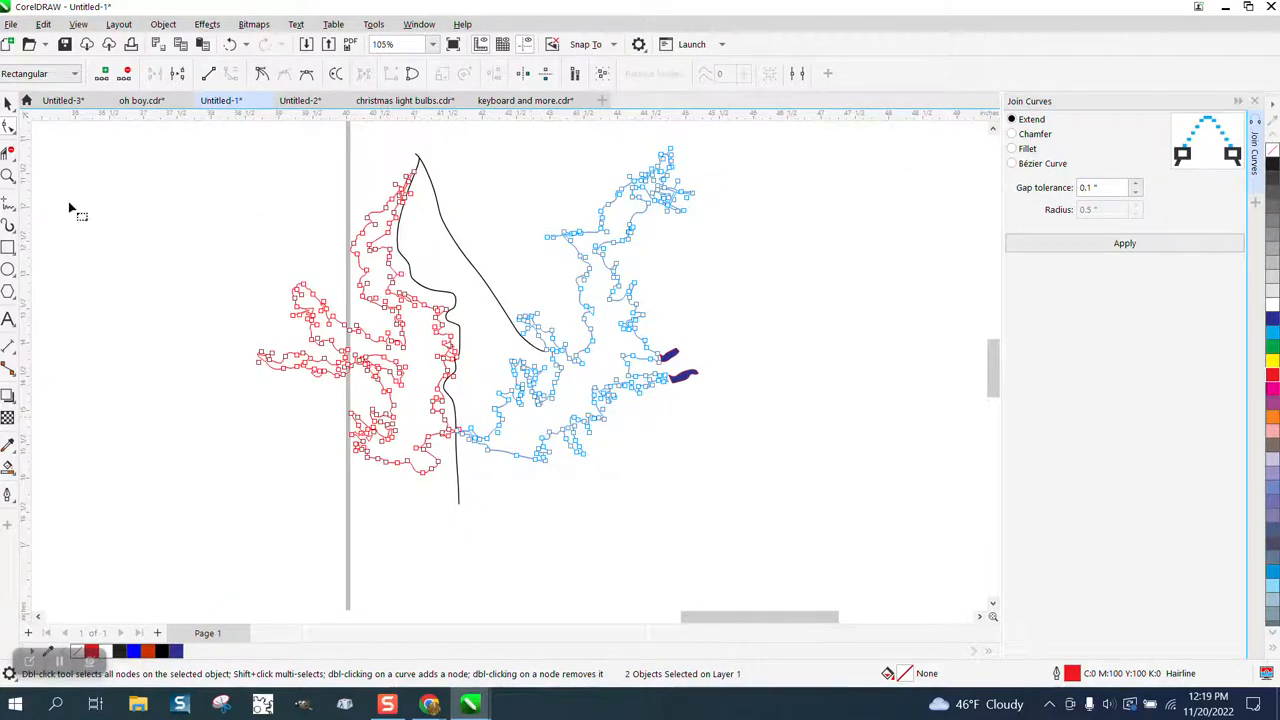
pyautogui.click(8, 175)
pyautogui.scroll(-5, 275, 353)
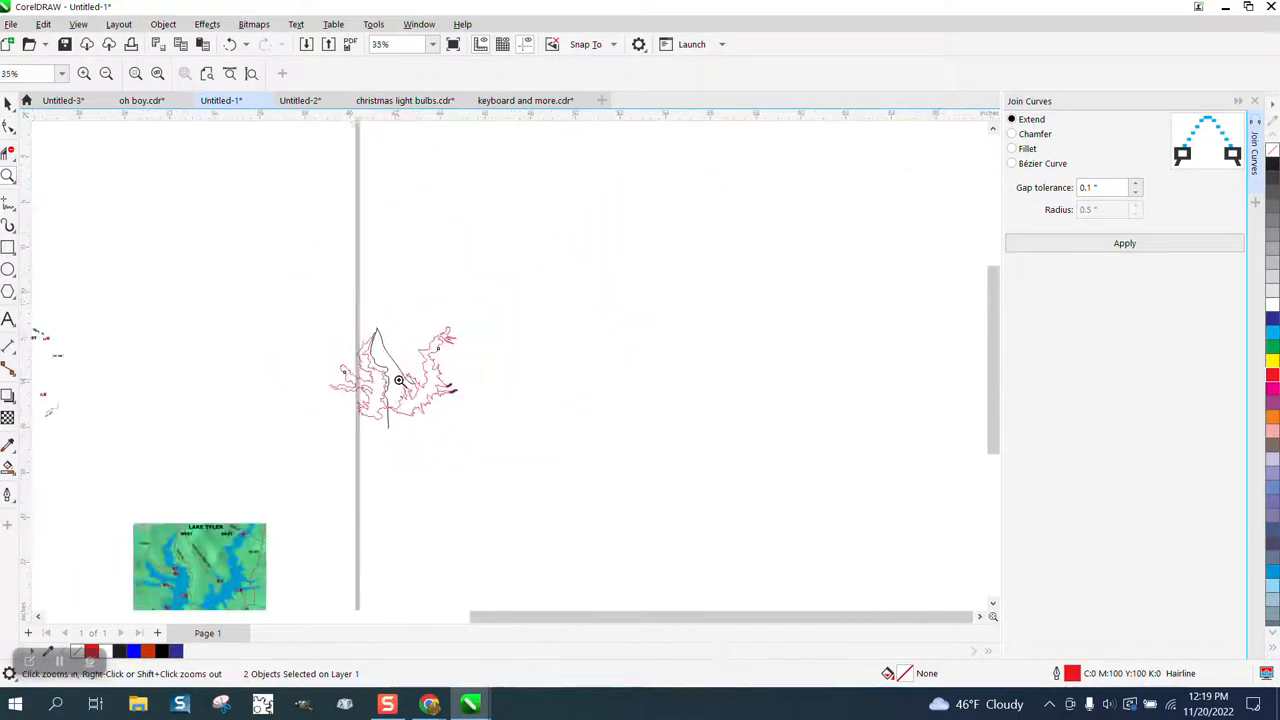
pyautogui.moveTo(320, 571); pyautogui.dragTo(321, 572)
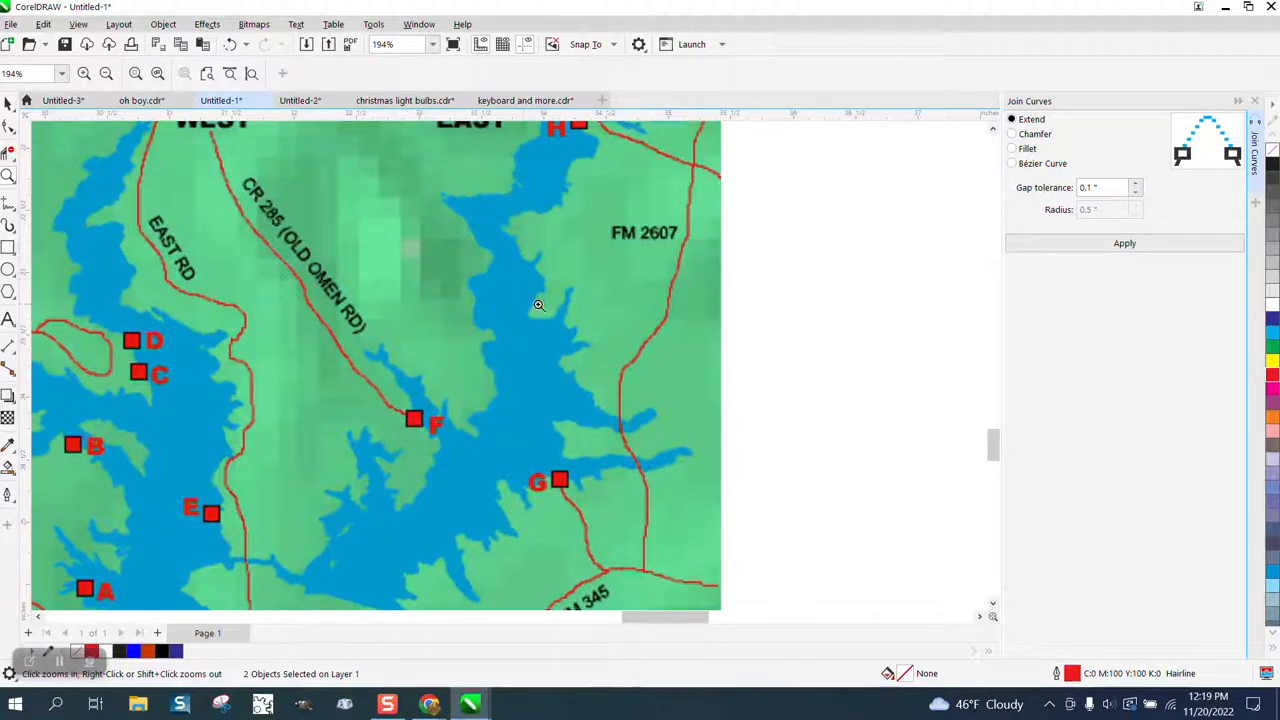
pyautogui.scroll(-2, 538, 304)
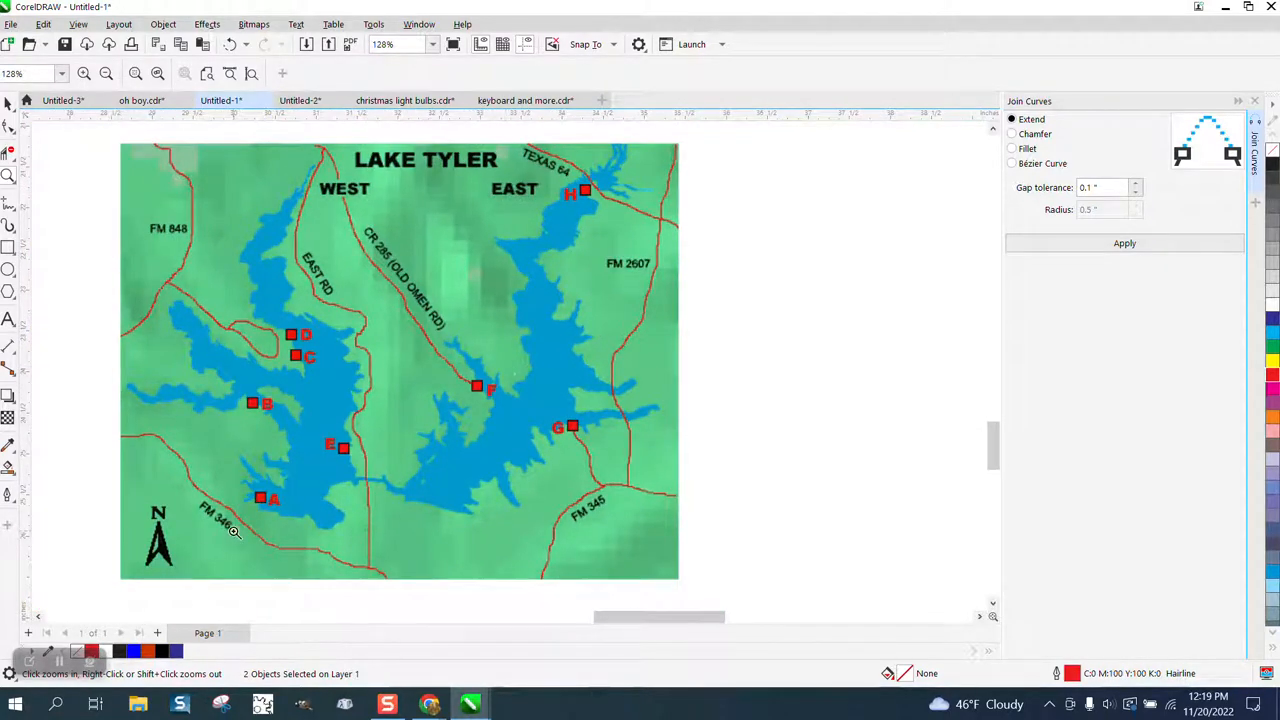
pyautogui.scroll(-1, 198, 501)
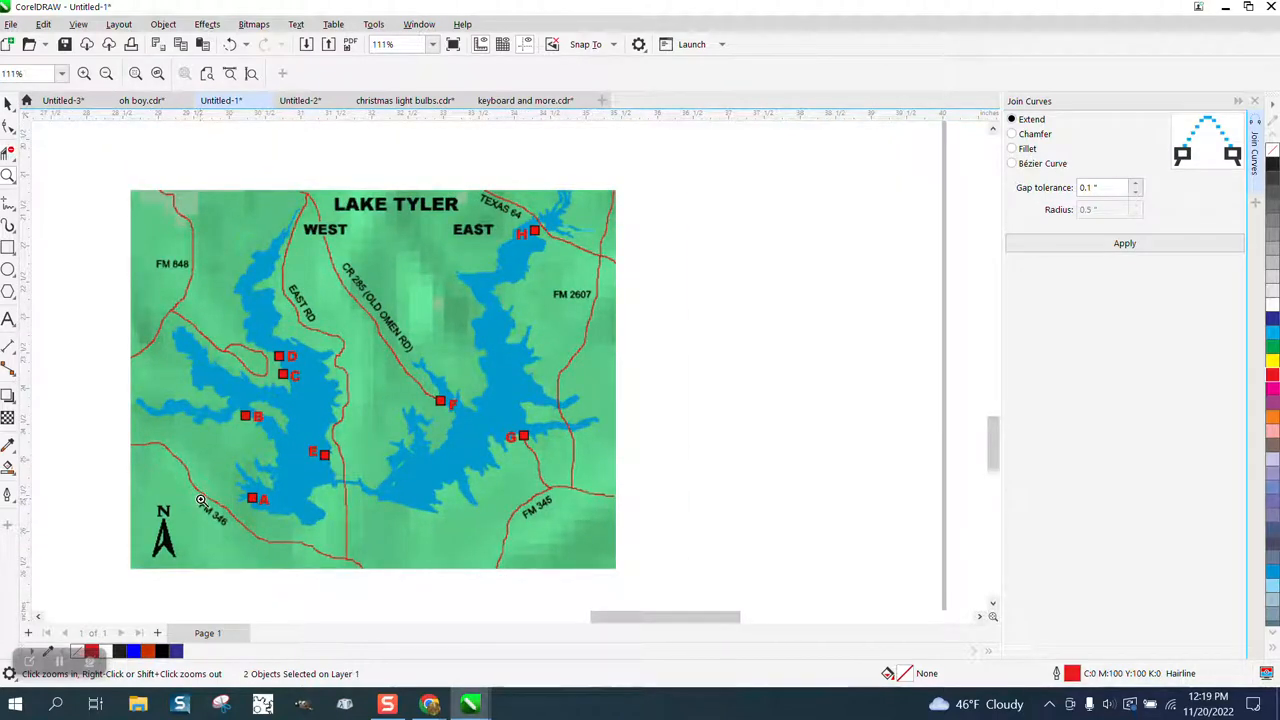
pyautogui.scroll(-6, 215, 499)
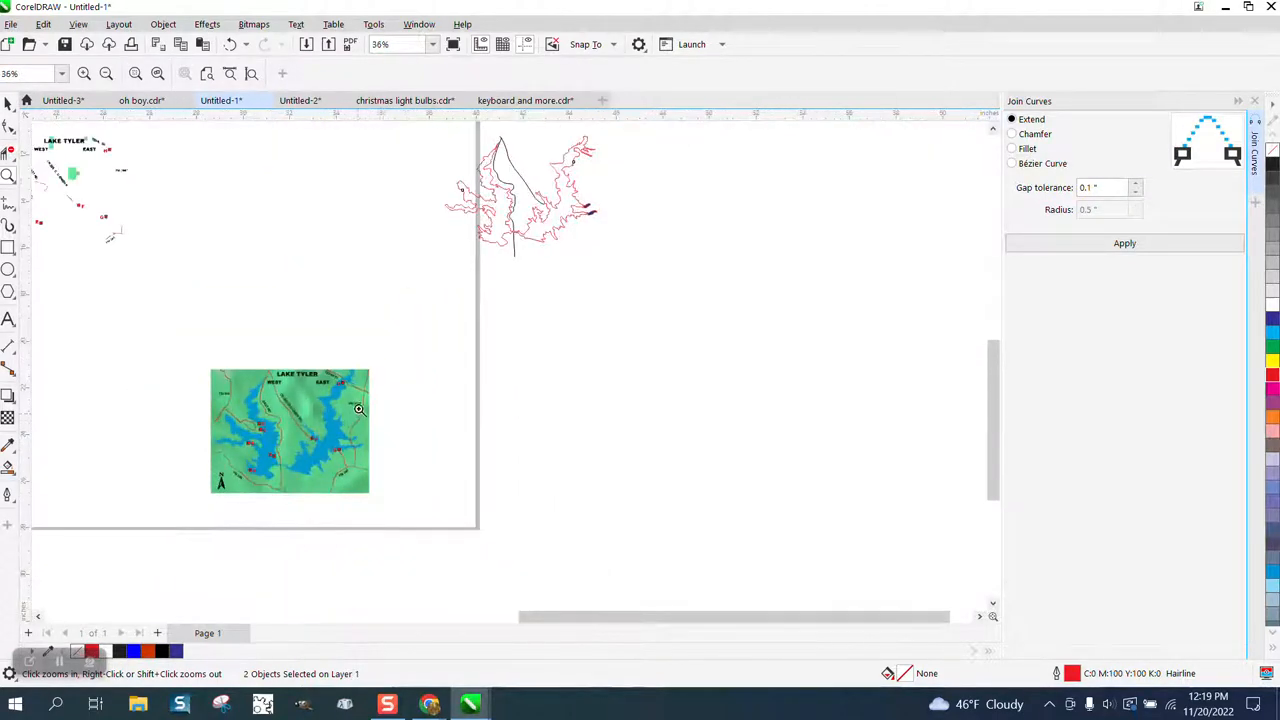
pyautogui.hotkey('shift', 'F2')
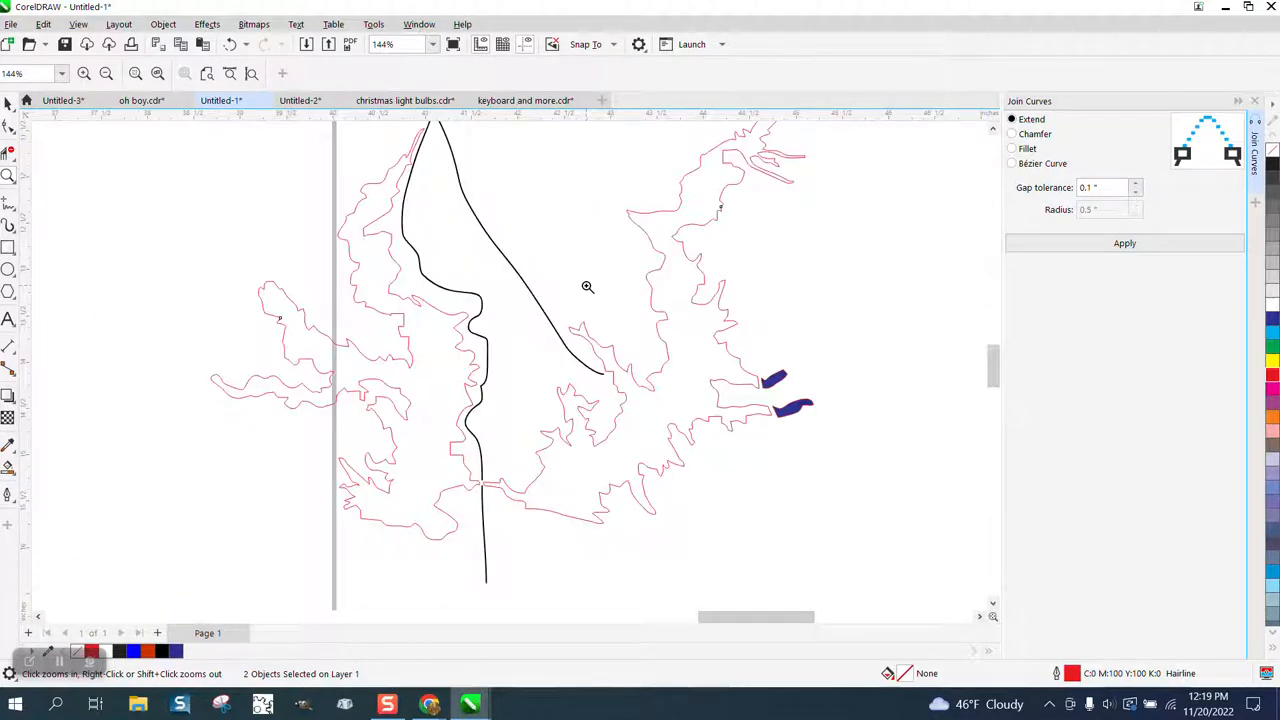